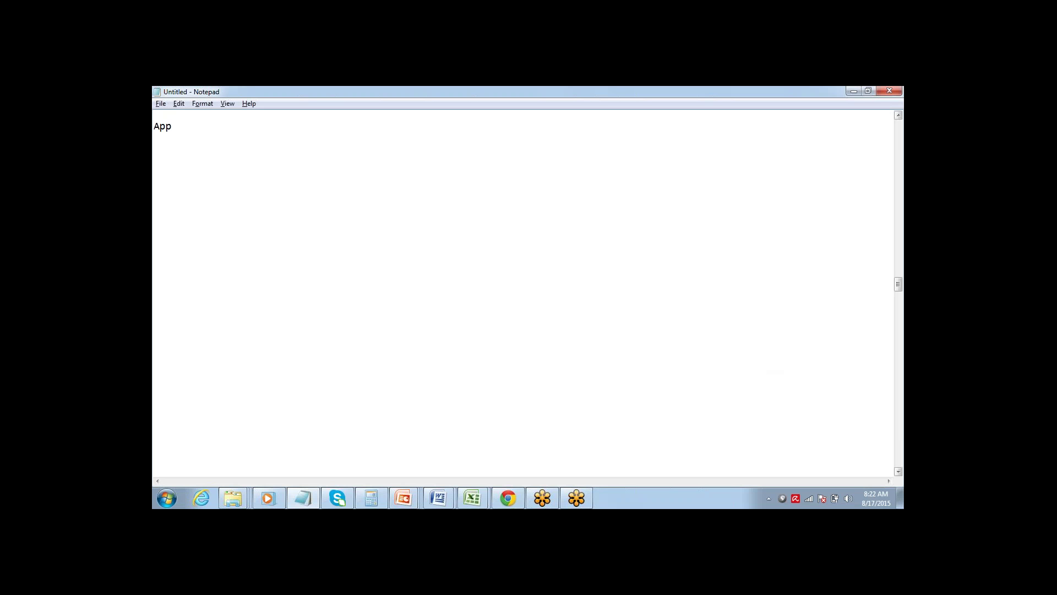
Start the Notepad outline with a 'Field Depenedncy' heading, 'Rooms:' and an indented 'Types' line
text(Field Depenedncy:)
key(Return)
text(Rooms: 	)
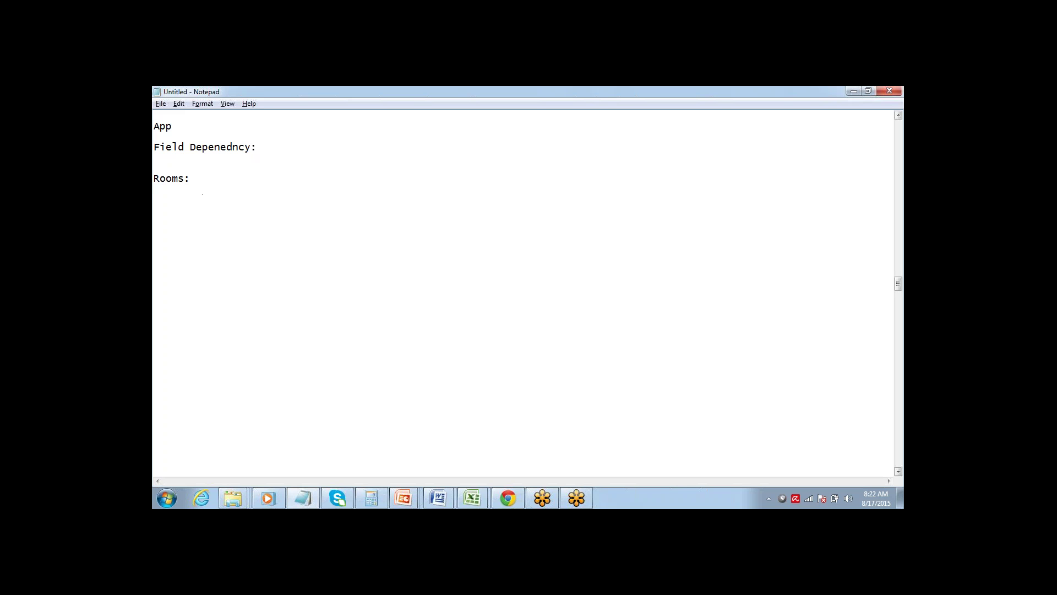
text(Types)
key(Return)
key(Tab)
List room types A, B and C under Types
text(A)
key(Return)
key(Tab)
key(Tab)
text(B 		)
text(C)
key(Return)
key(Return)
Add a 'Number:' heading with an indented first value of 1 below the types
text(No)
key(BackSpace)
text(umber)
text(:)
key(Return)
key(Tab)
key(Tab)
text(1)
key(Return)
key(Tab)
key(Tab)
text(2)
key(BackSpace)
key(BackSpace)
Rename the heading to 'Max Occupancy:' and list its values 1 through 10
key(ctrl+shift+Left)
text(MAx)
drag(214, 262, 209, 262)
text(ax )
text(Occupan)
text(cy: 		1,)
text( 2, 3)
text( , )
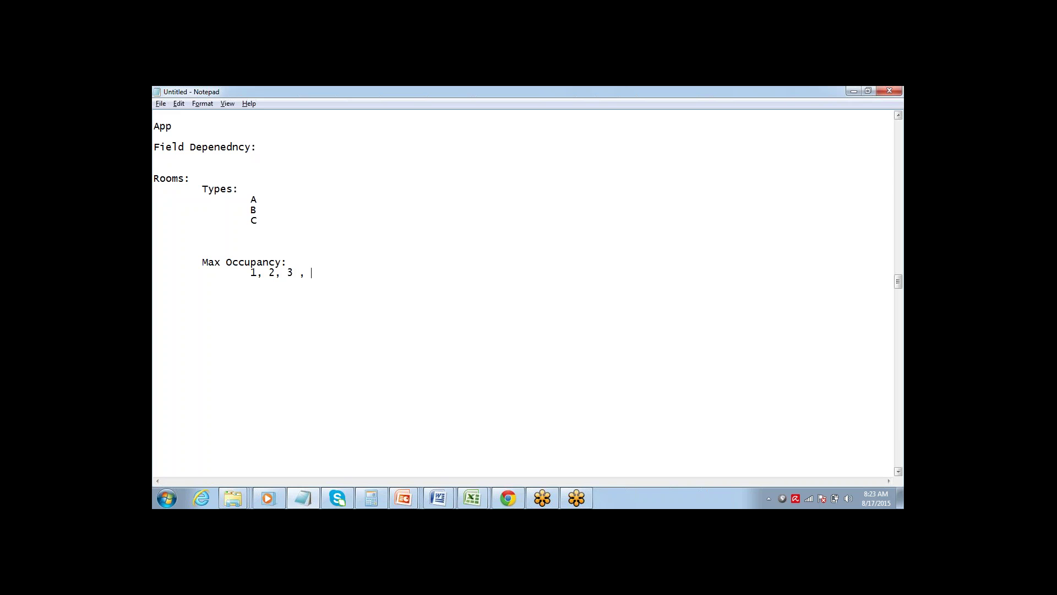
text(4 5, 6)
key(ctrl+shift+Left)
key(ctrl+shift+Left)
key(ctrl+shift+Left)
key(ctrl+shift+Left)
key(ctrl+shift+Left)
key(ctrl+shift+Left)
click(347, 272)
text(,, 7)
key(BackSpace)
key(BackSpace)
key(BackSpace)
text(, 7)
key(BackSpace)
text(7, 8 , 9 ,10)
In Chrome, go to Setup > Build > Create > Objects and open the Room object's custom fields
mouse_move(507, 497)
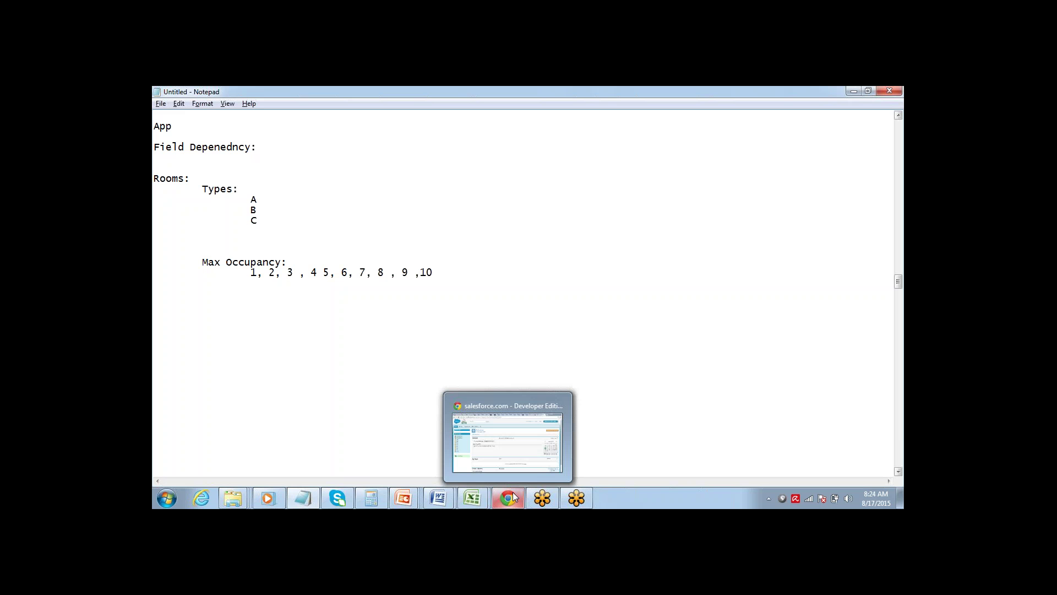
click(512, 418)
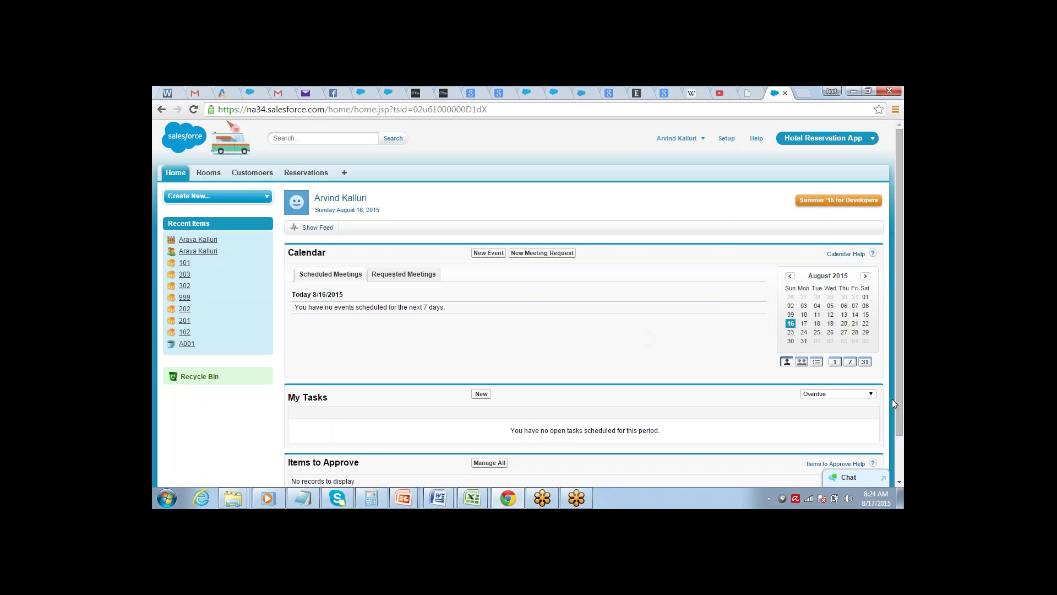
click(721, 141)
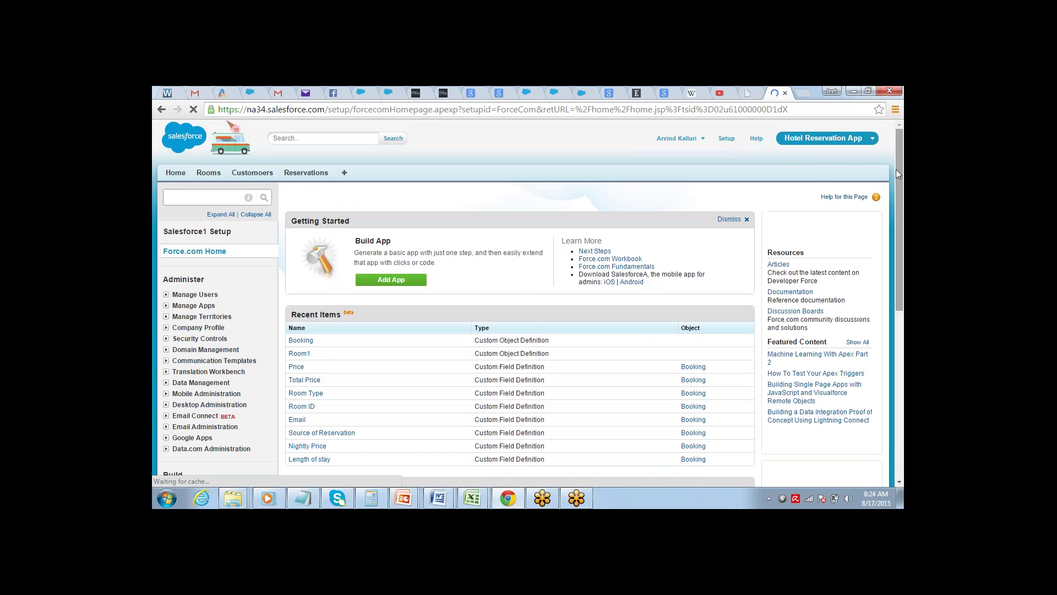
scroll(871, 278, down, 4)
scroll(870, 279, down, 1)
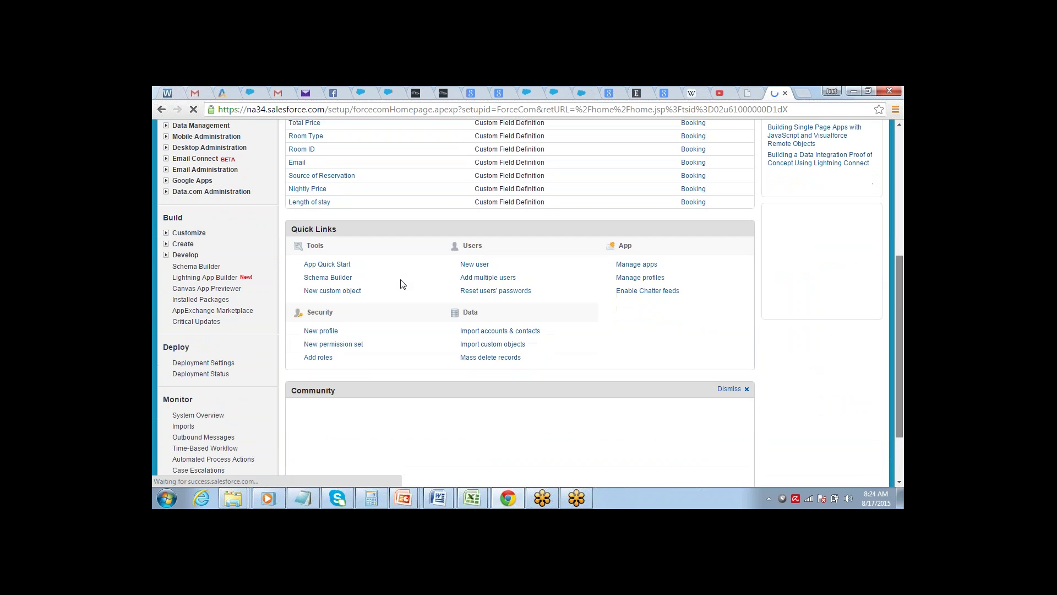
click(165, 244)
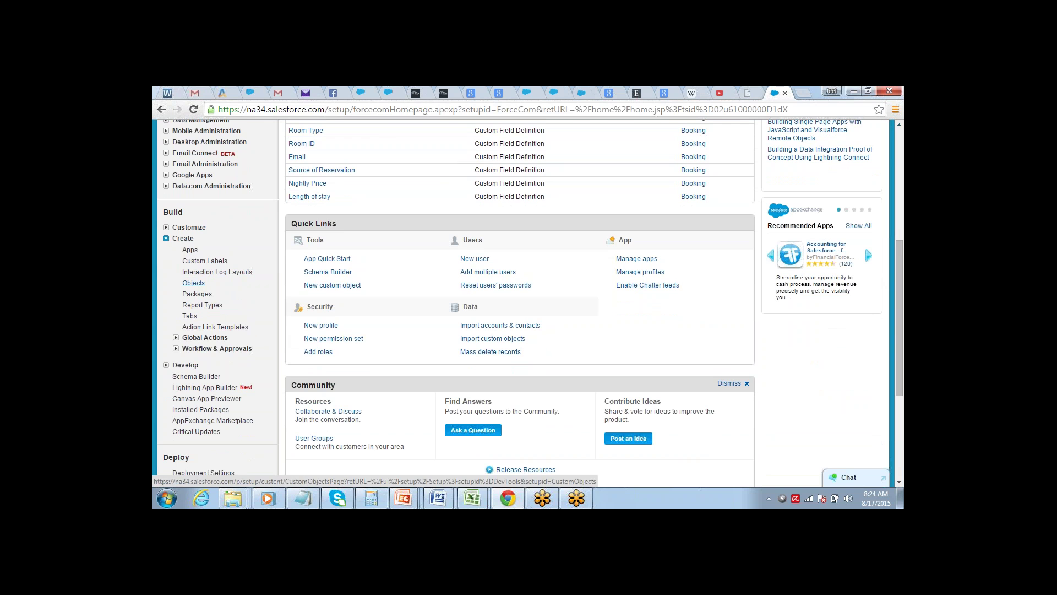
click(193, 283)
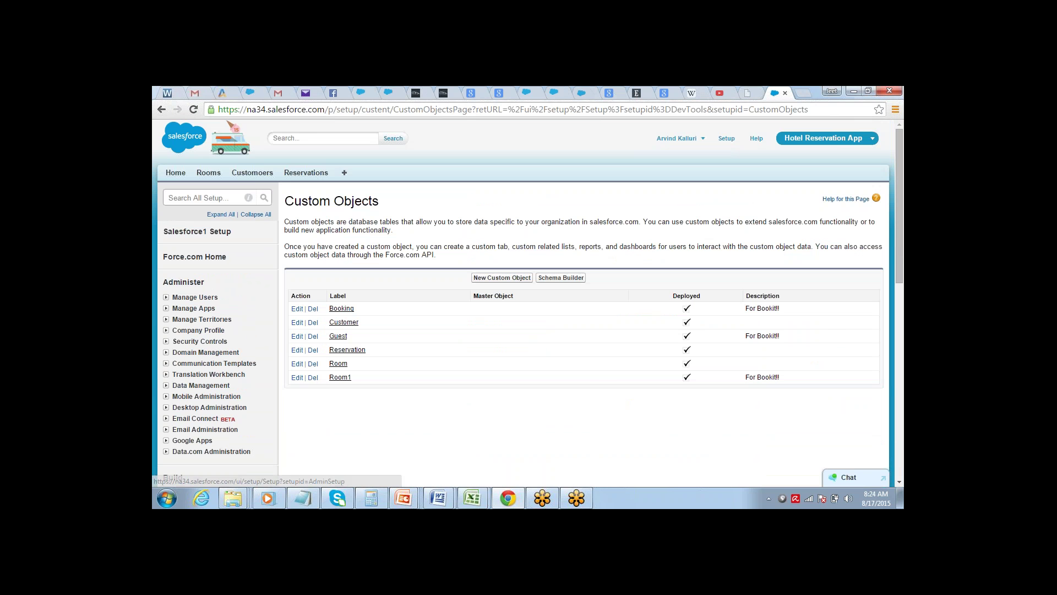
click(338, 364)
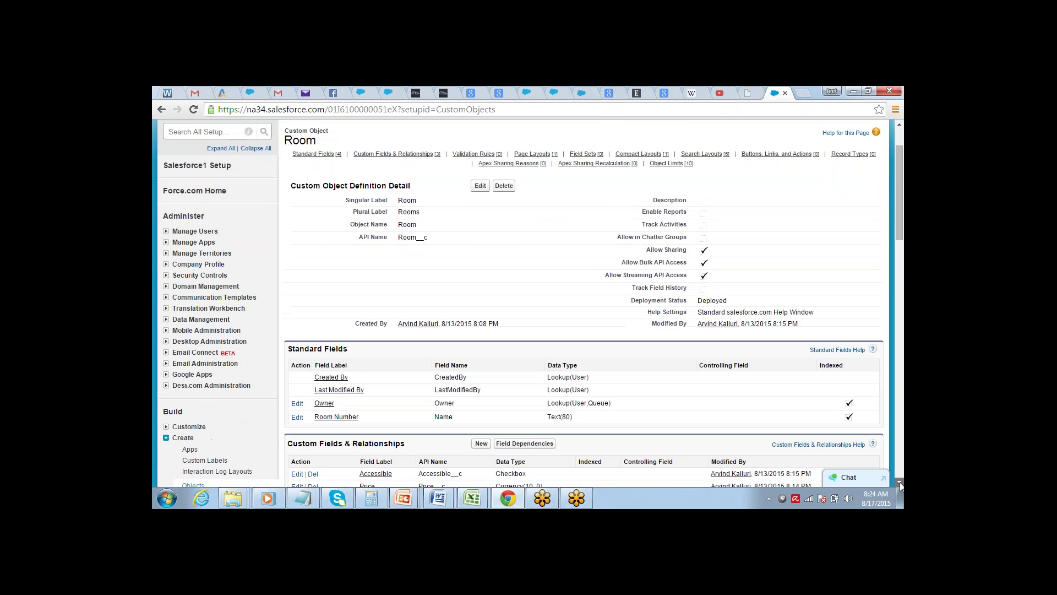
scroll(900, 481, down, 4)
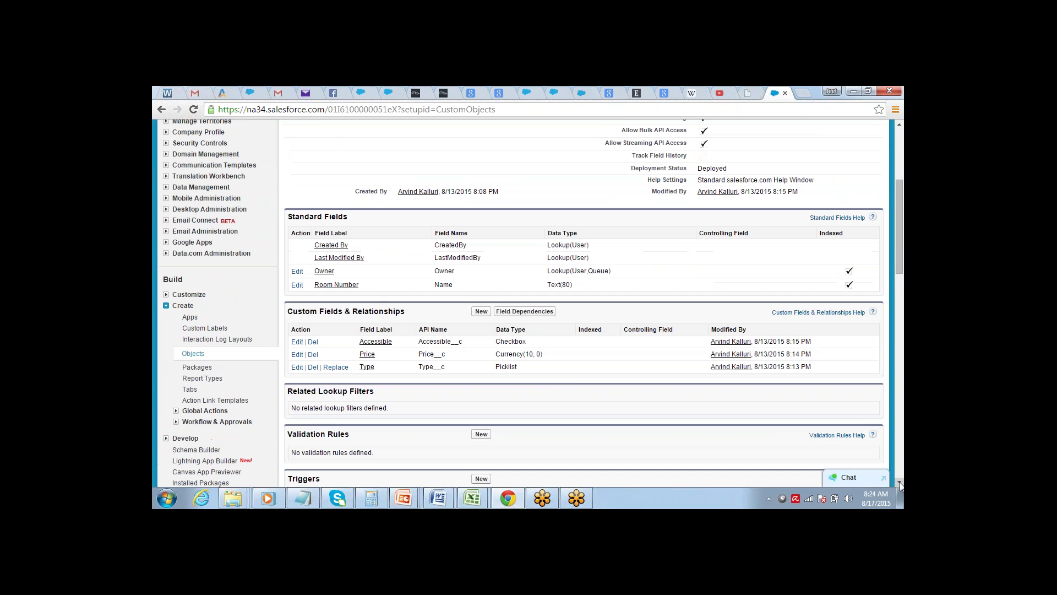
Start a new Picklist custom field on Room labelled 'Max Occupancy'
click(480, 312)
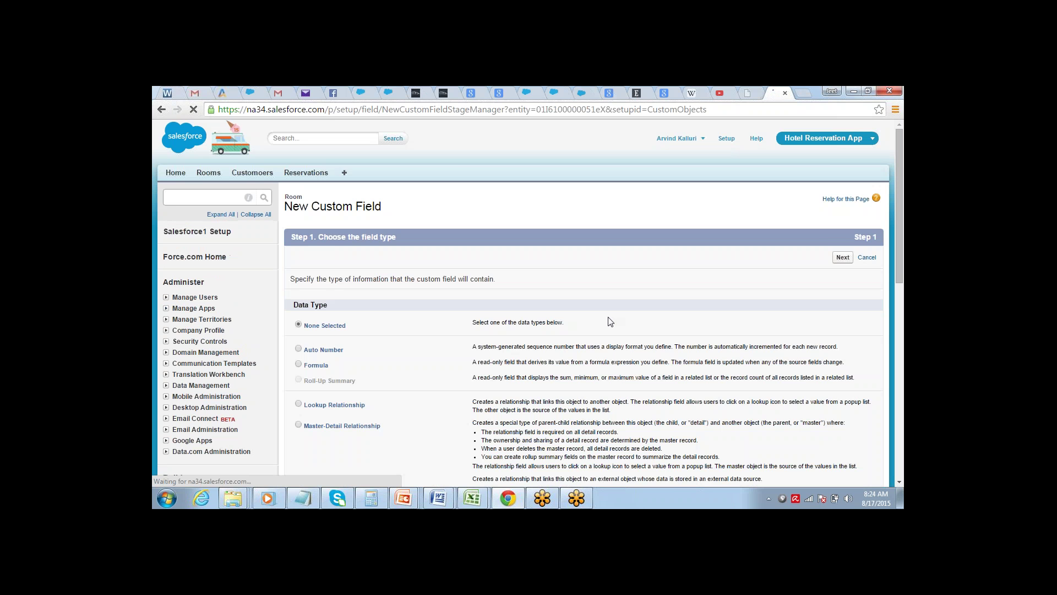
drag(898, 156, 887, 293)
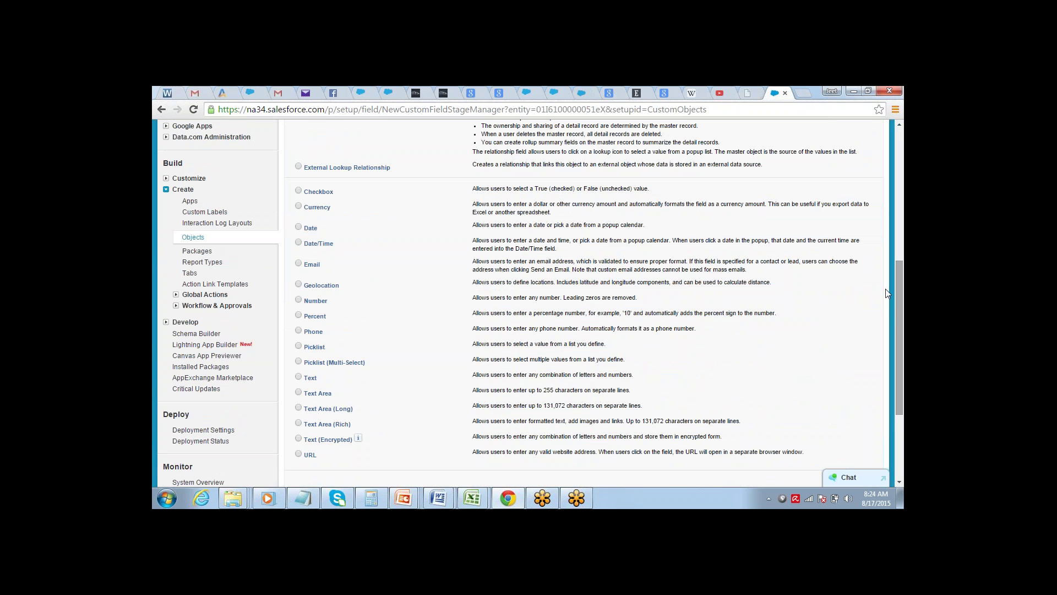
click(298, 346)
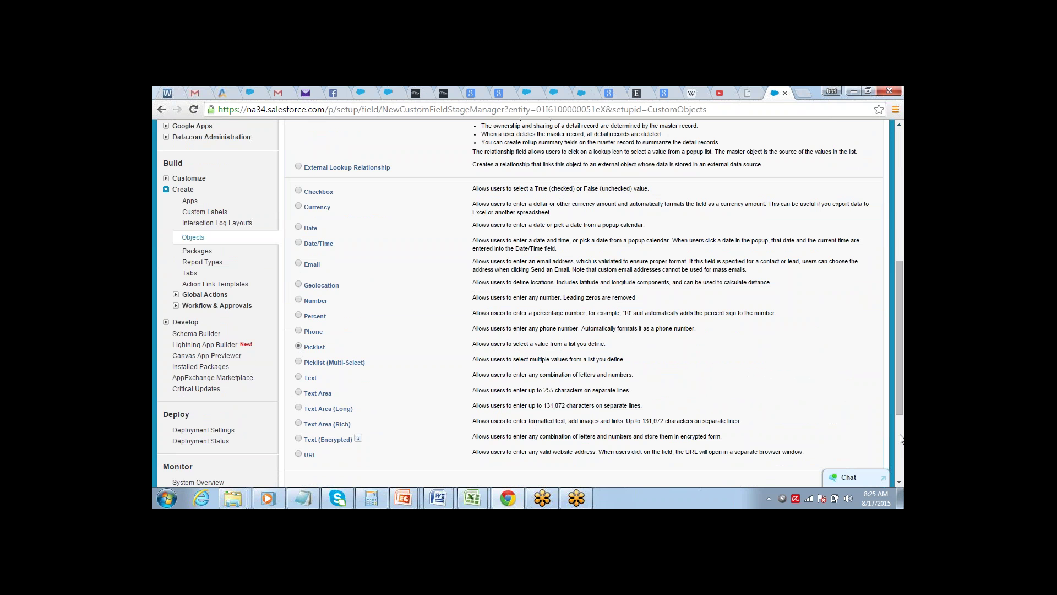
scroll(902, 427, down, 1)
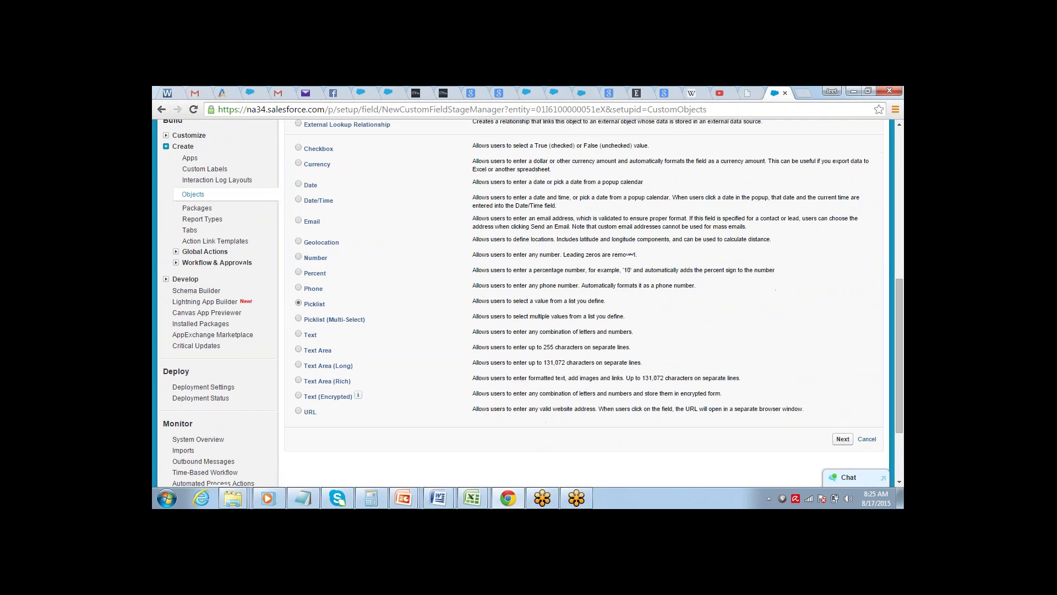
click(842, 440)
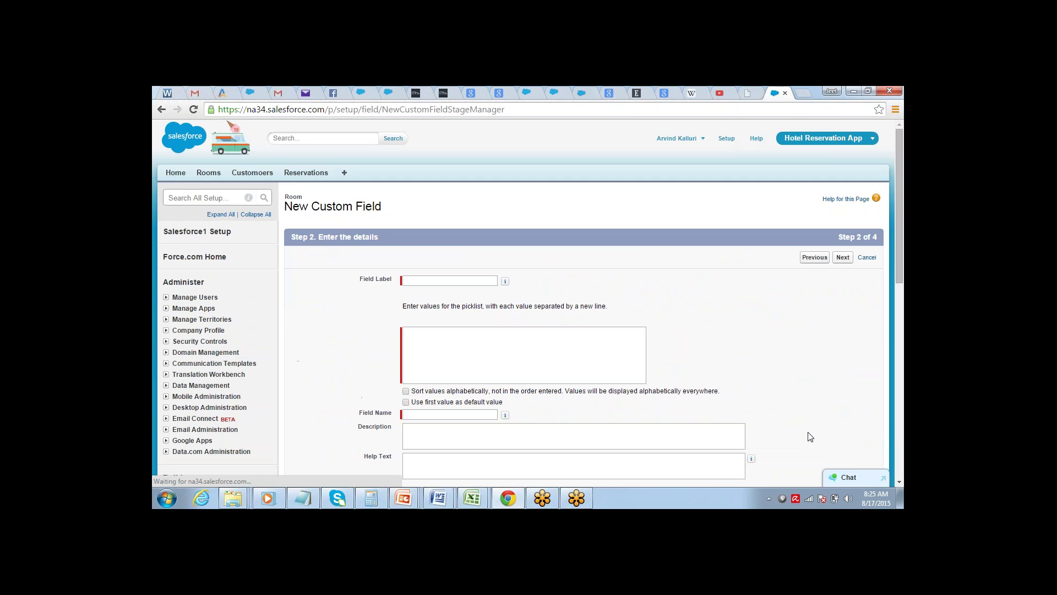
click(465, 284)
text(Ma)
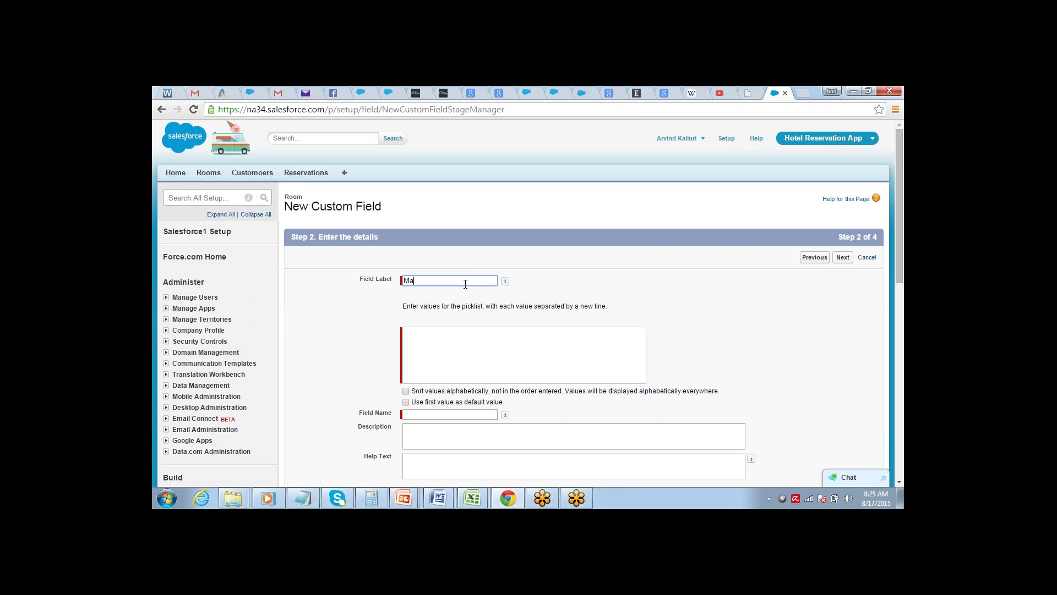
text(x Occupancy)
key(Tab)
Enter the picklist values 1 through 10, one per line
click(440, 330)
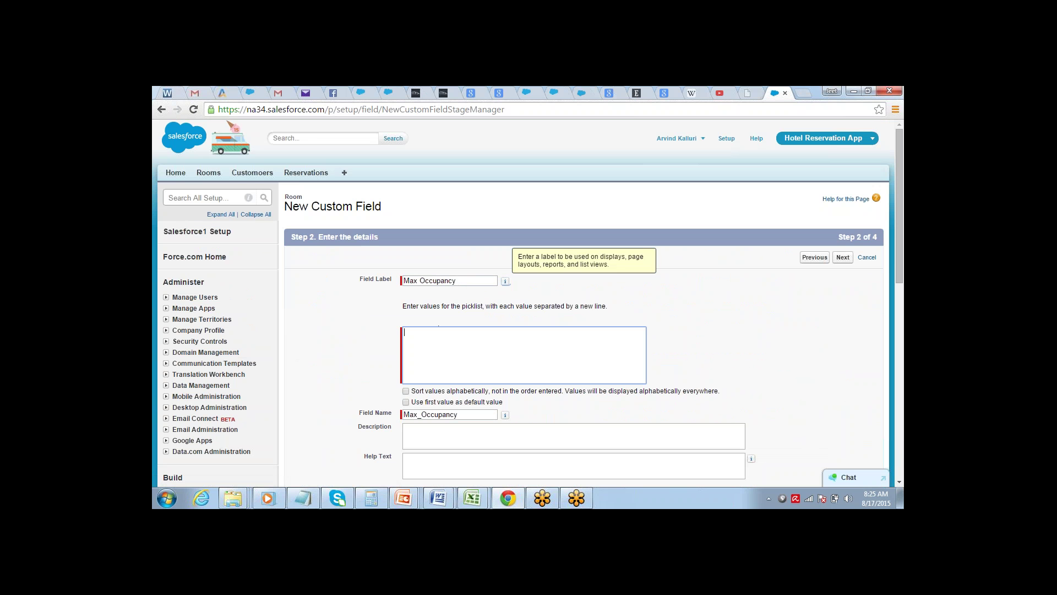
text(1 )
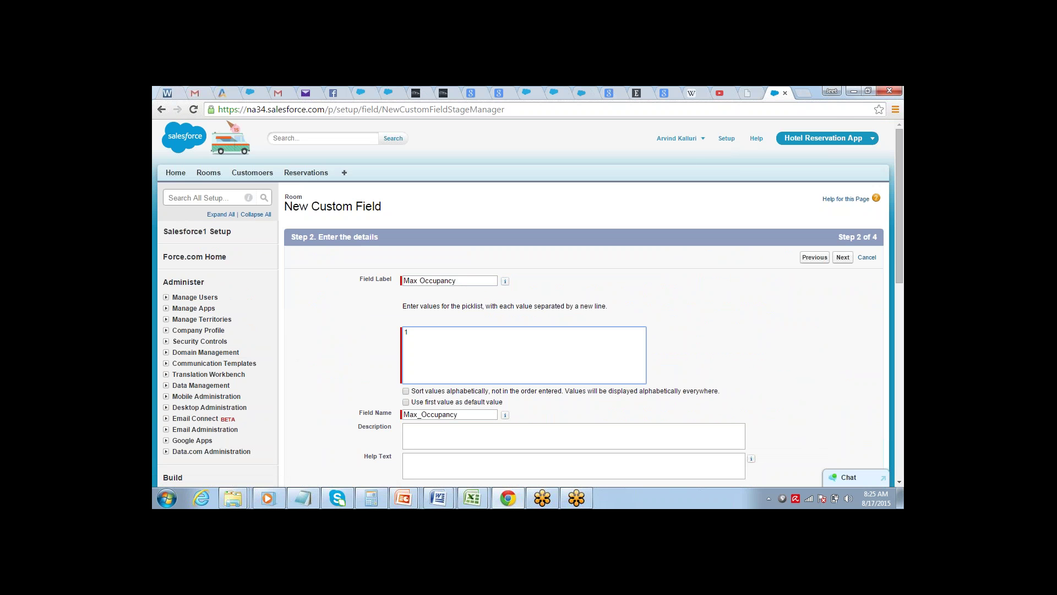
text(2)
key(Return)
text(3)
key(Return)
text(4)
key(Return)
text(5)
key(Return)
text(6)
key(Return)
text(7)
key(Return)
text(8)
key(Return)
text(9)
key(Return)
text(10)
Keep the default field-level security and Room Layout settings and save the field
click(844, 259)
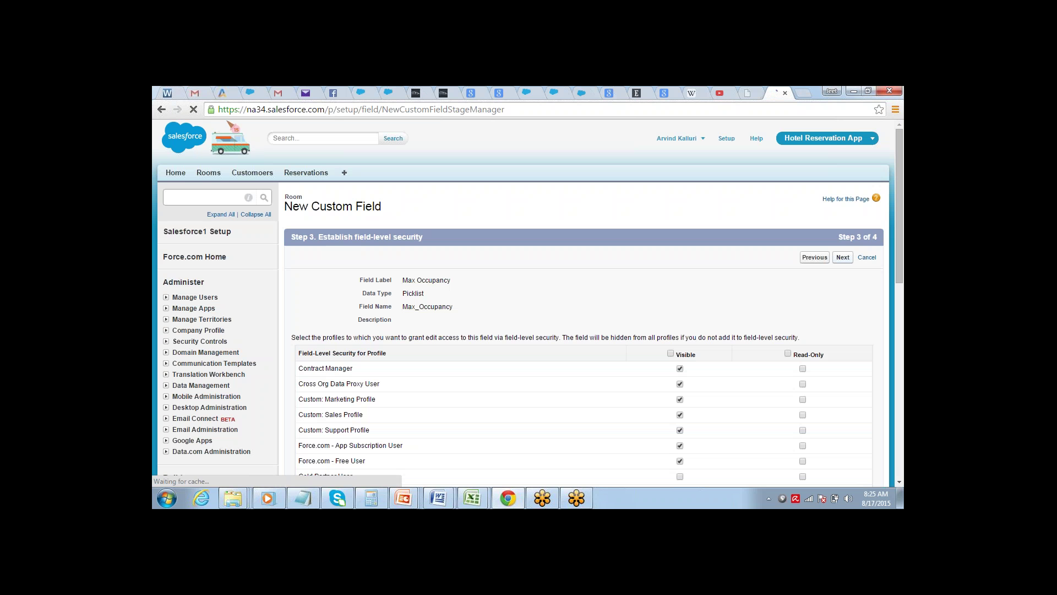
click(842, 257)
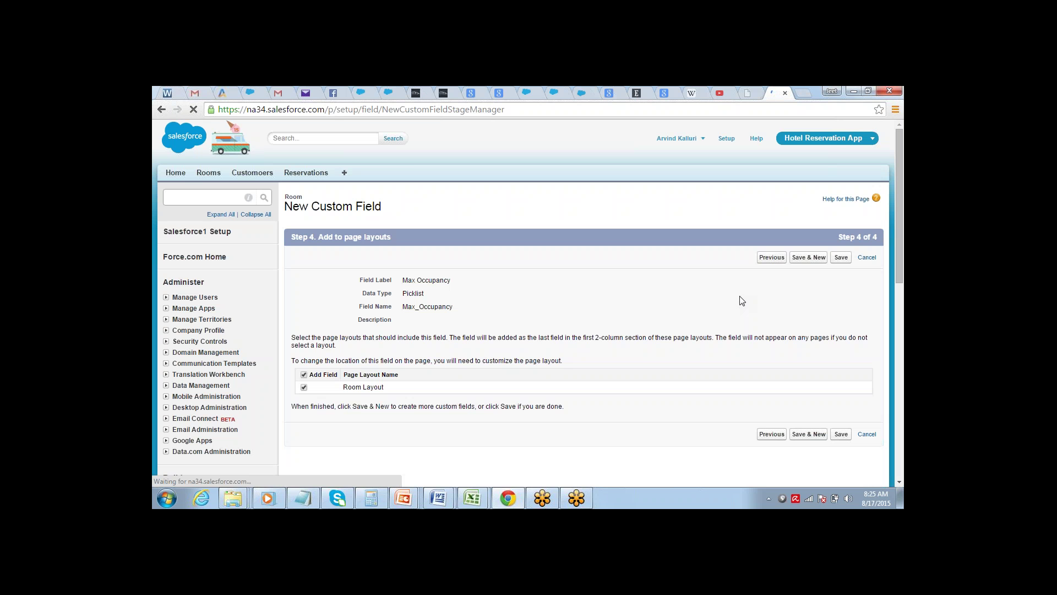
click(842, 257)
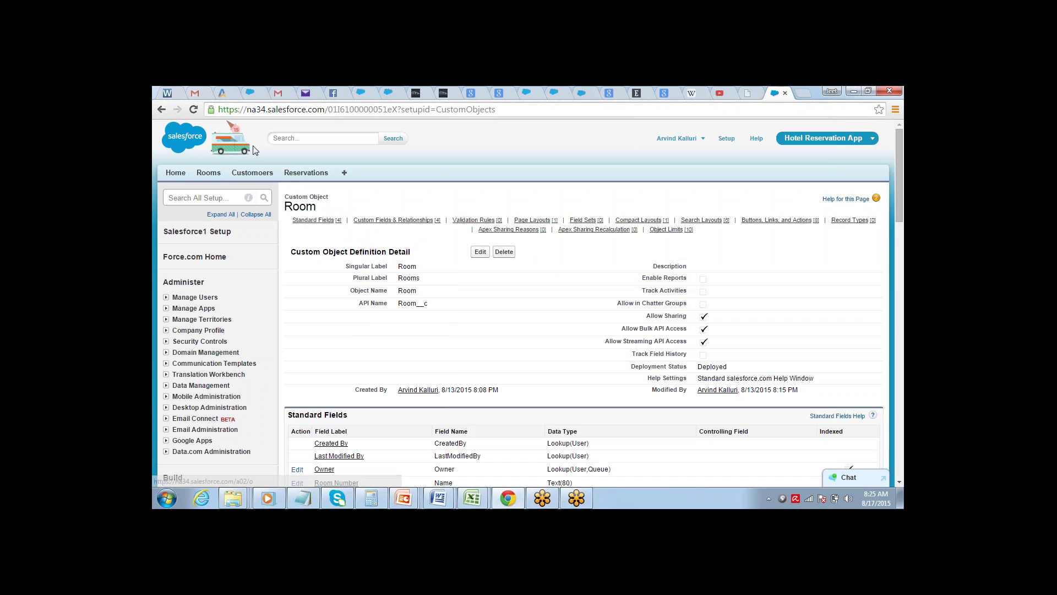
Begin a New Room with Type A and confirm Max Occupancy still lists every value 1–10
click(216, 173)
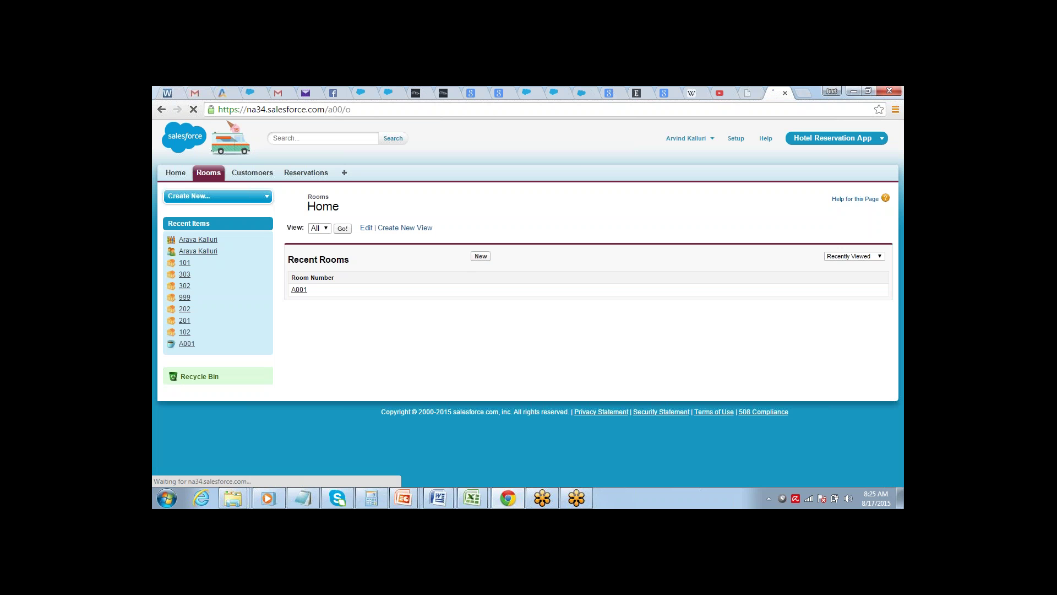
click(476, 257)
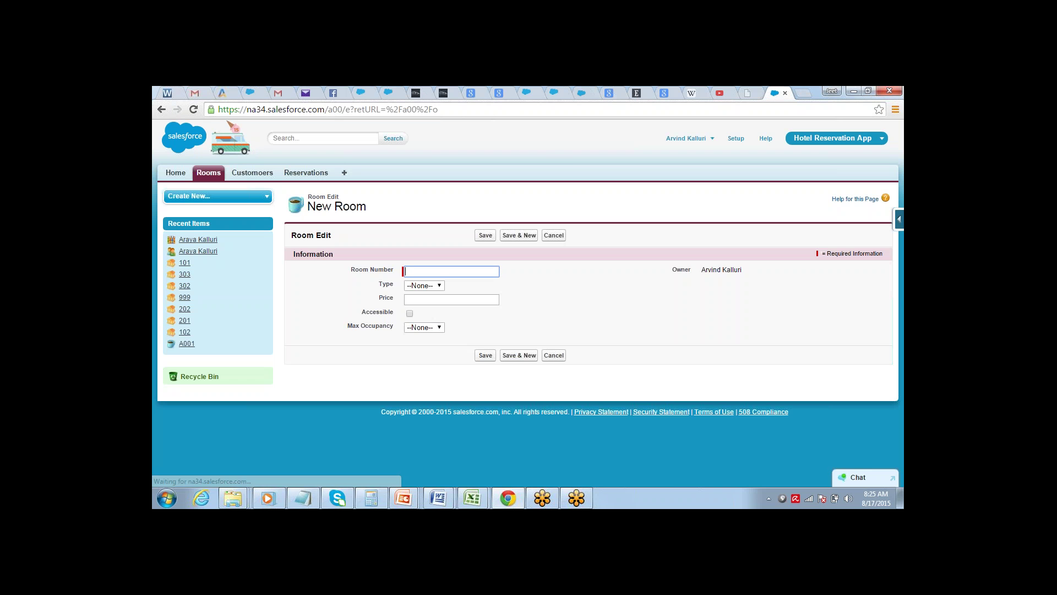
click(431, 287)
click(432, 287)
click(428, 306)
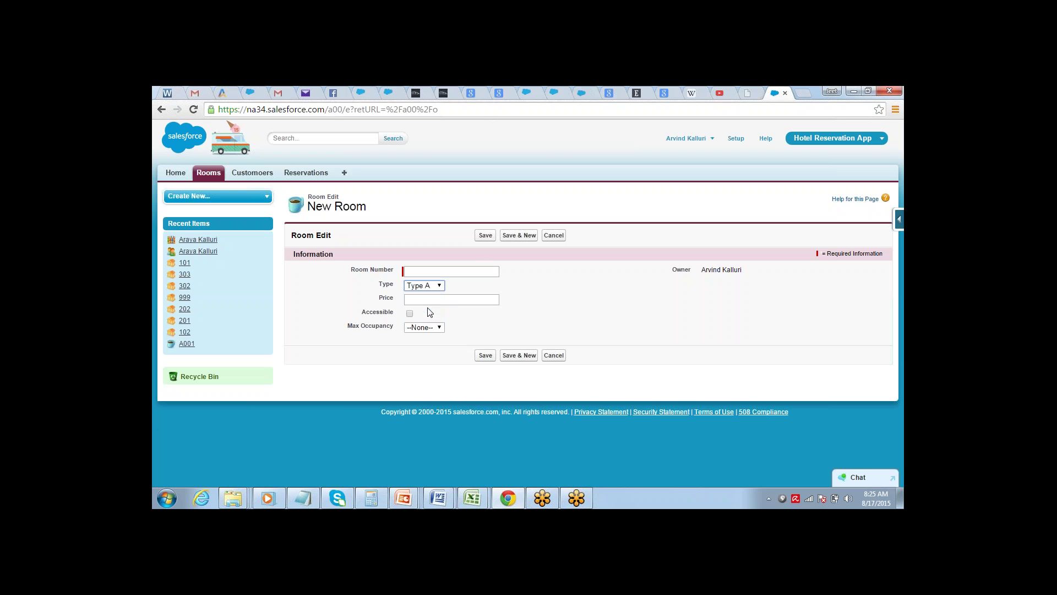
click(431, 327)
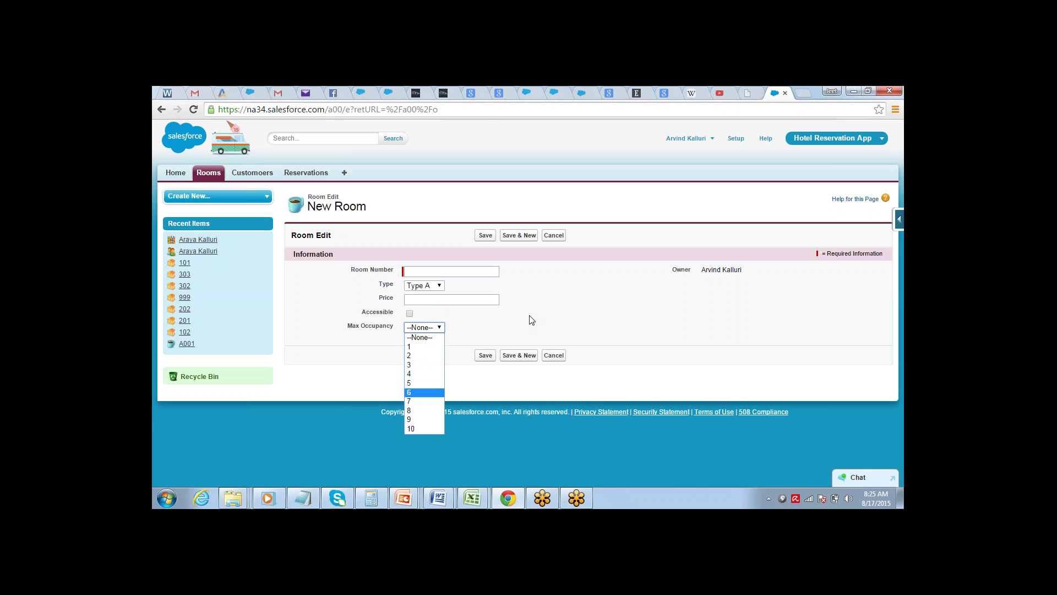
key(alt+Tab)
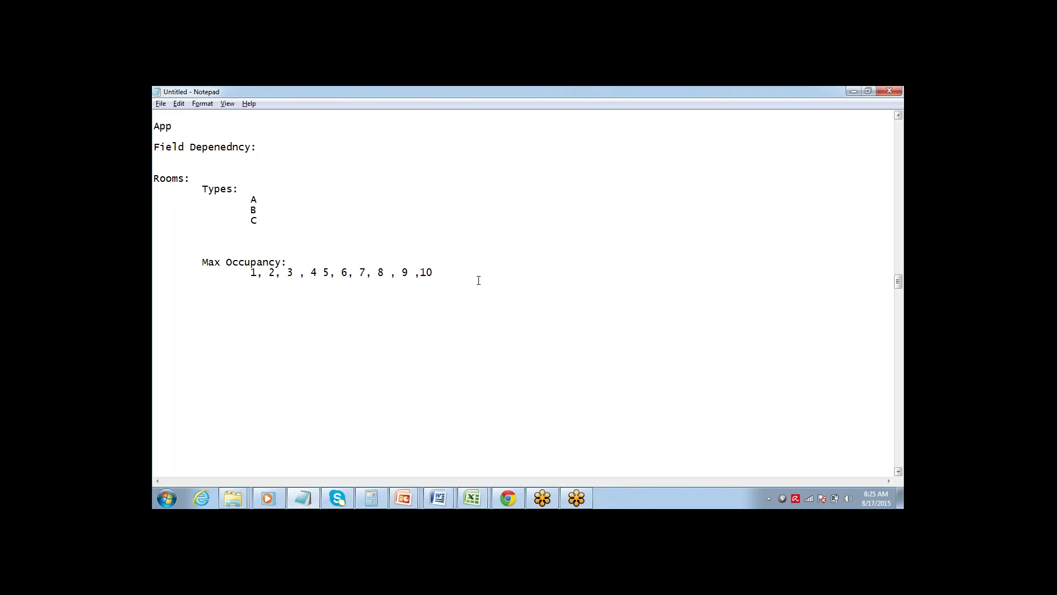
Note allowed occupancies in Notepad: A 1,2,4; B 1,2,4,6; C 3,5,7,8,9,10
click(272, 203)
text(-)
text( 1)
text(,2)
text(, 3)
key(BackSpace)
text(4)
text(-)
text( 1)
text(,2)
text(, 4, 6)
text(2)
key(BackSpace)
text(3, 5, 7, 8, 9, 10)
key(ctrl+shift+Left)
key(ctrl+shift+Left)
key(ctrl+shift+Left)
key(ctrl+shift+Left)
key(ctrl+shift+Left)
key(ctrl+shift+Left)
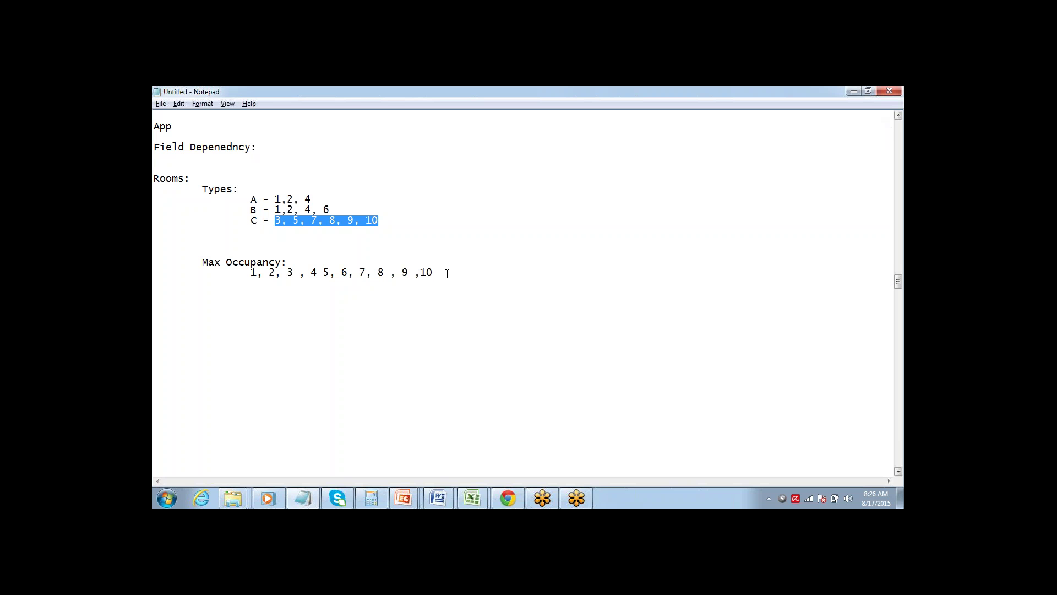
key(alt+Tab)
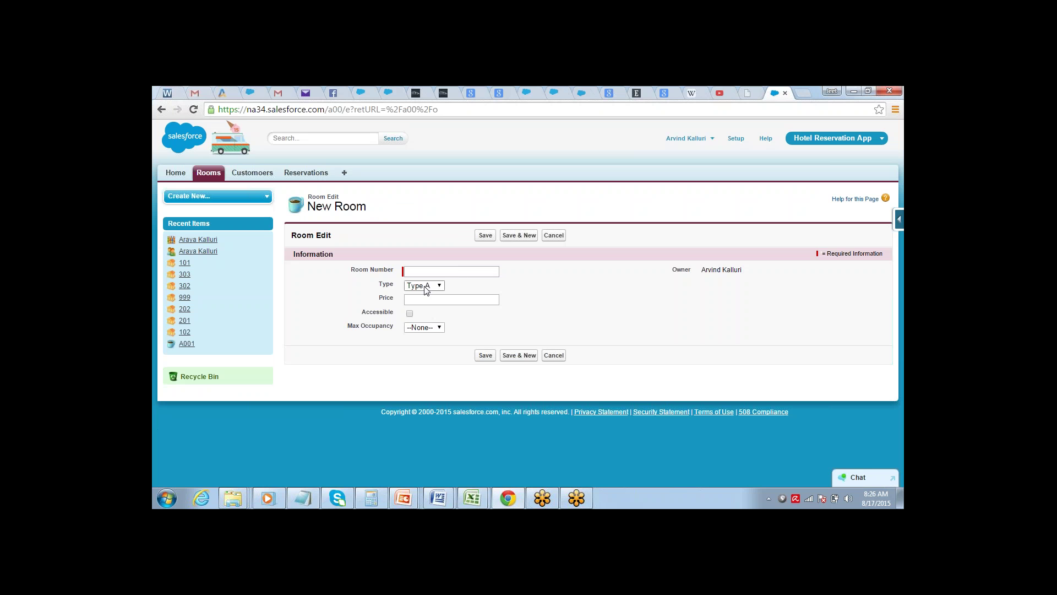
Compare the New Room form's Max Occupancy choices against the values in the notes
click(428, 328)
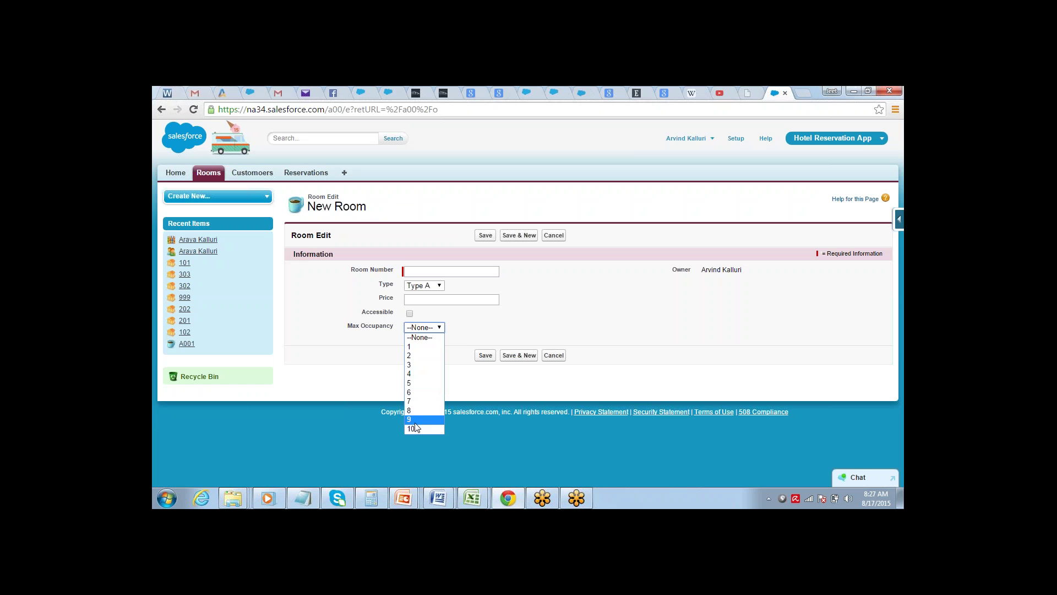
key(alt+Tab)
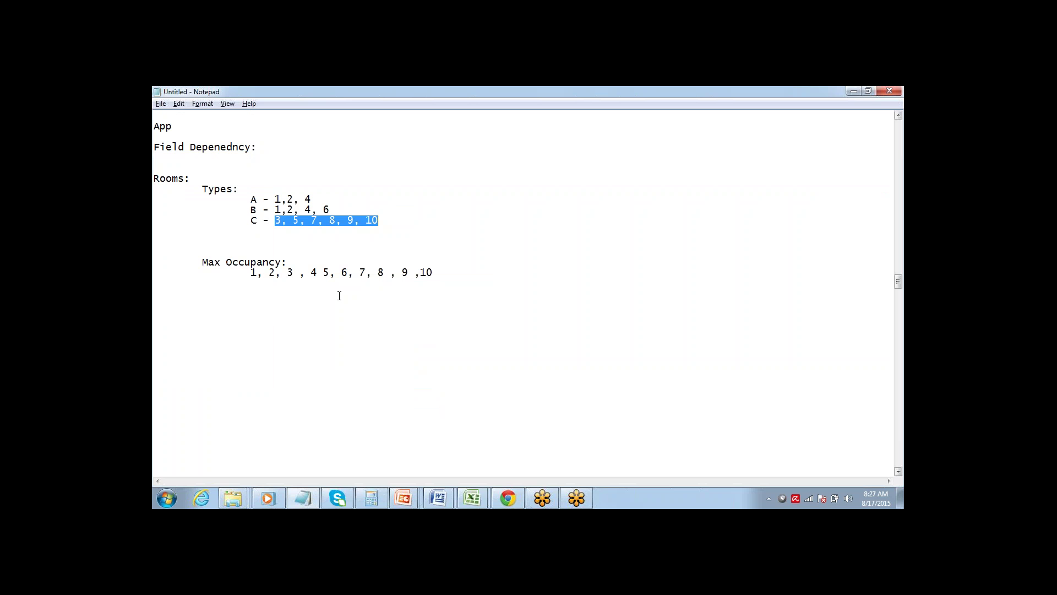
drag(274, 199, 281, 200)
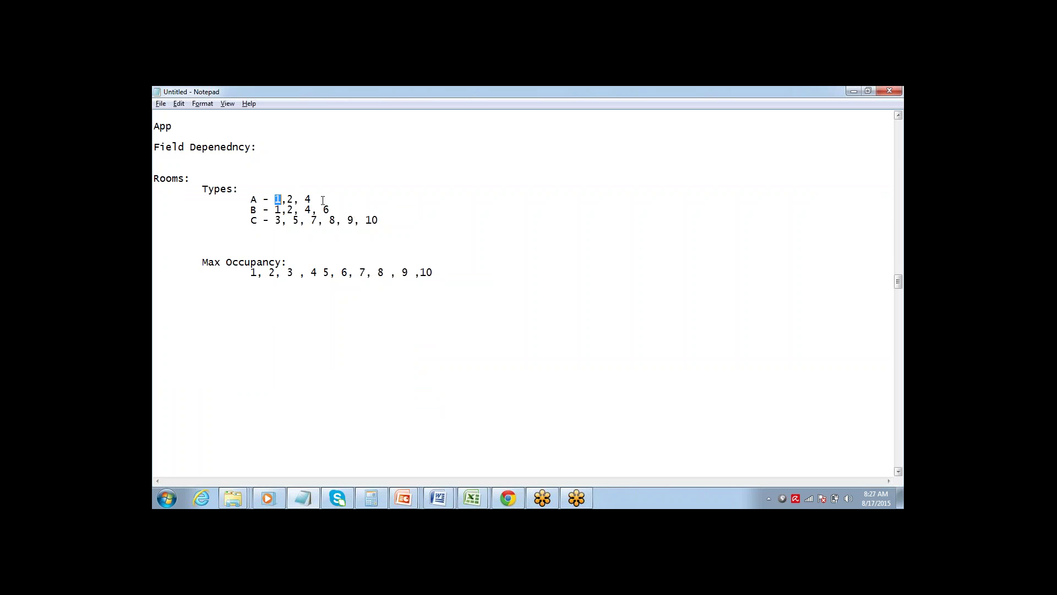
key(alt+Tab)
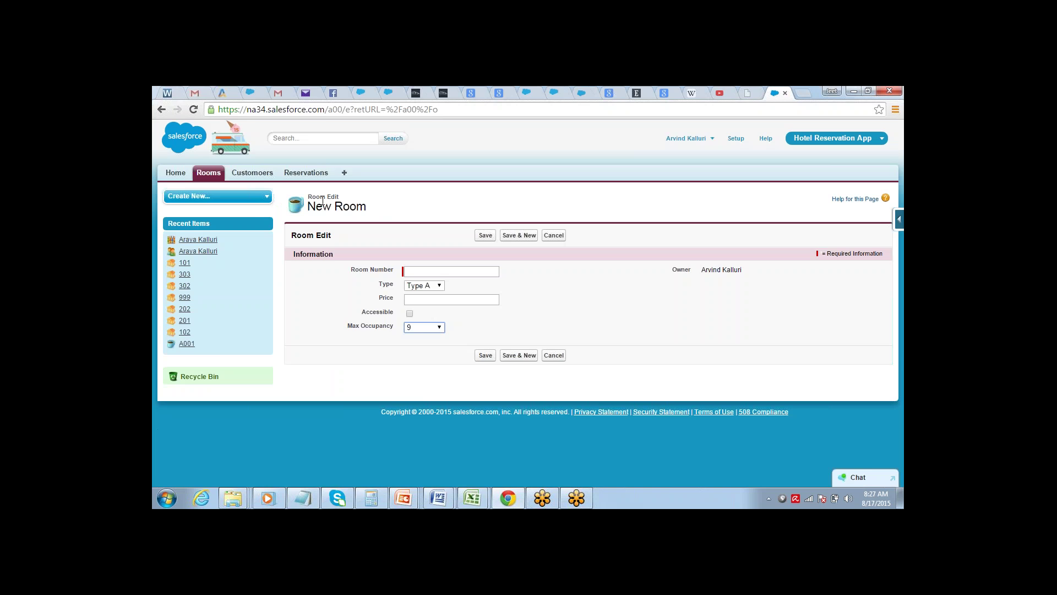
key(alt+Tab)
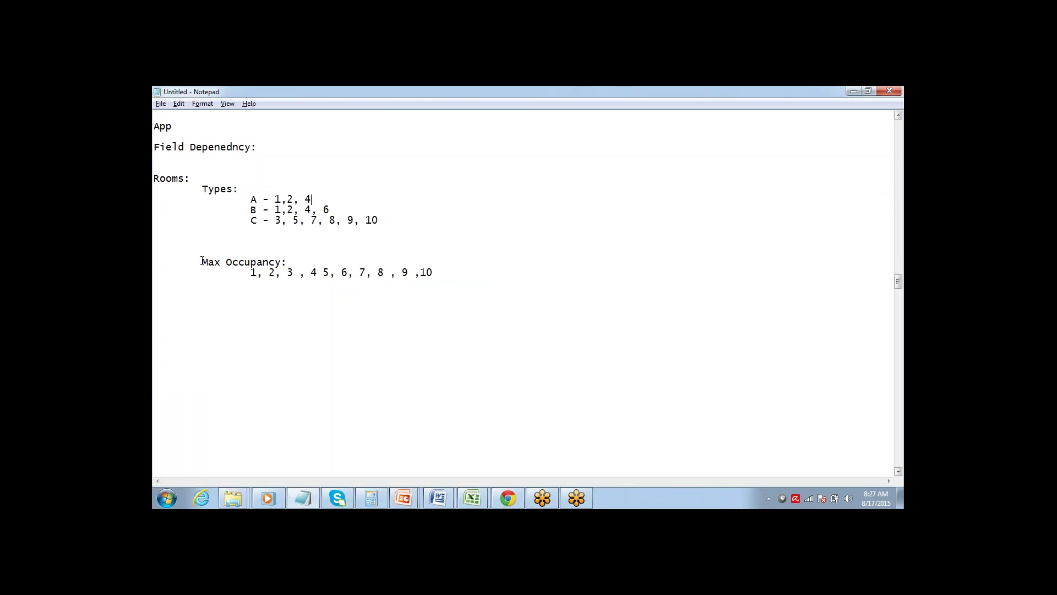
Change 'Types' to 'Type' in the notes and open the Salesforce Setup home page
drag(203, 263, 292, 258)
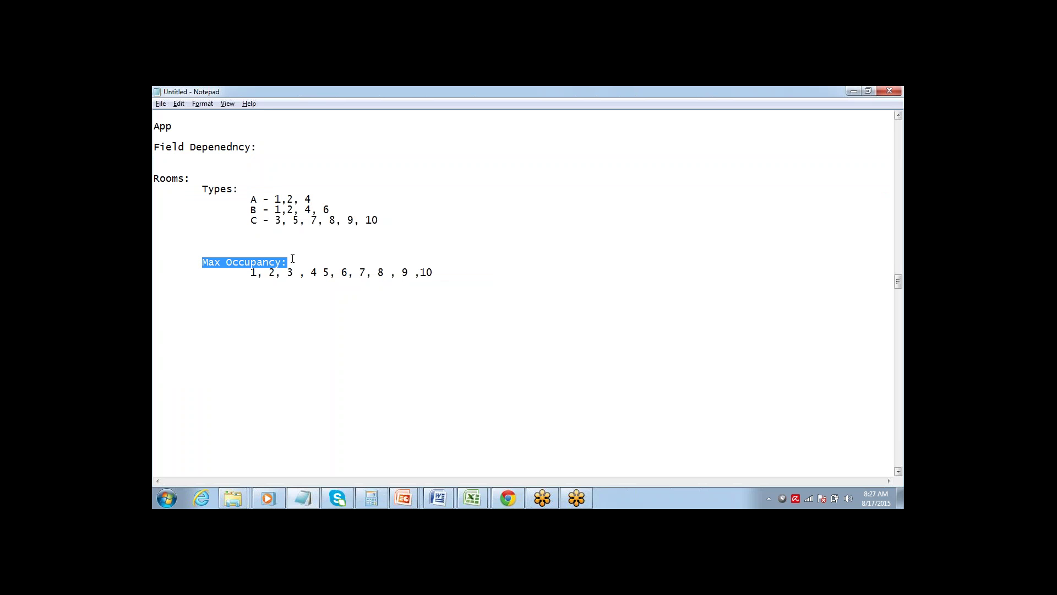
drag(203, 189, 235, 189)
click(234, 188)
key(BackSpace)
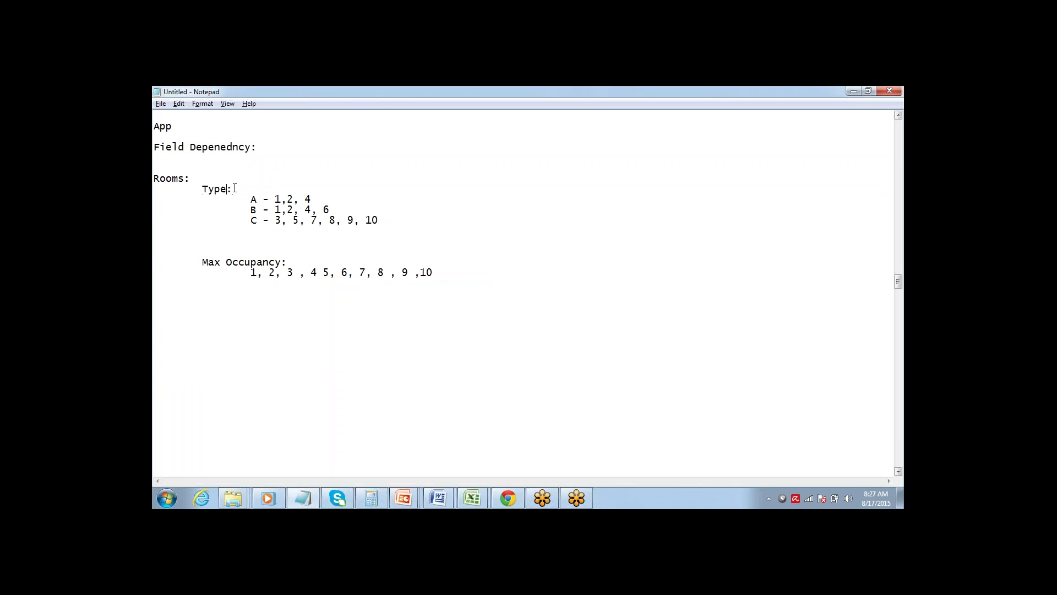
key(alt+Tab)
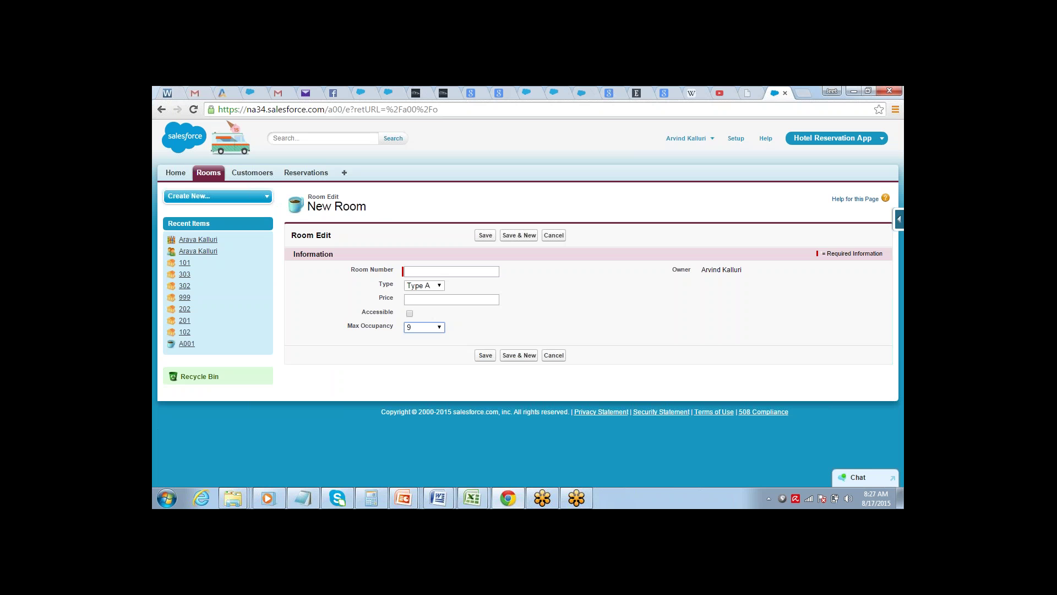
click(736, 138)
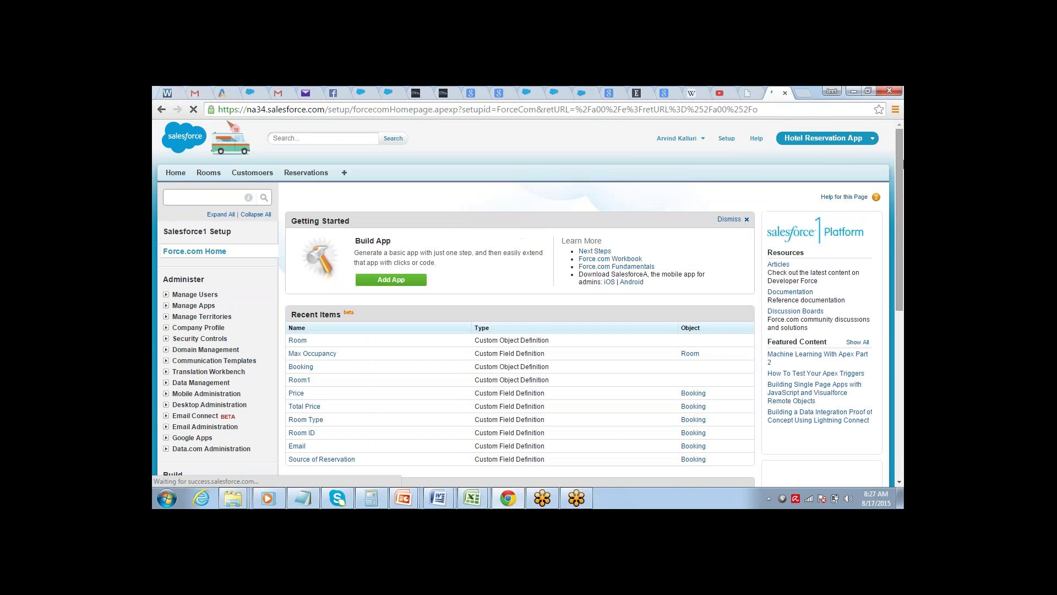
Go to Objects > Room and open its Field Dependencies page
drag(899, 172, 894, 273)
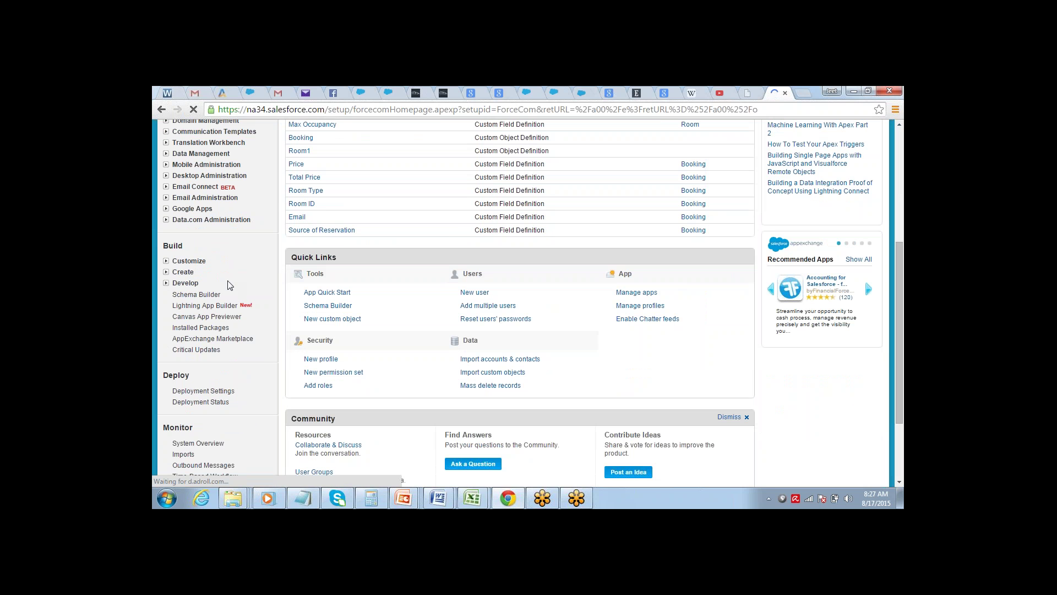
click(166, 272)
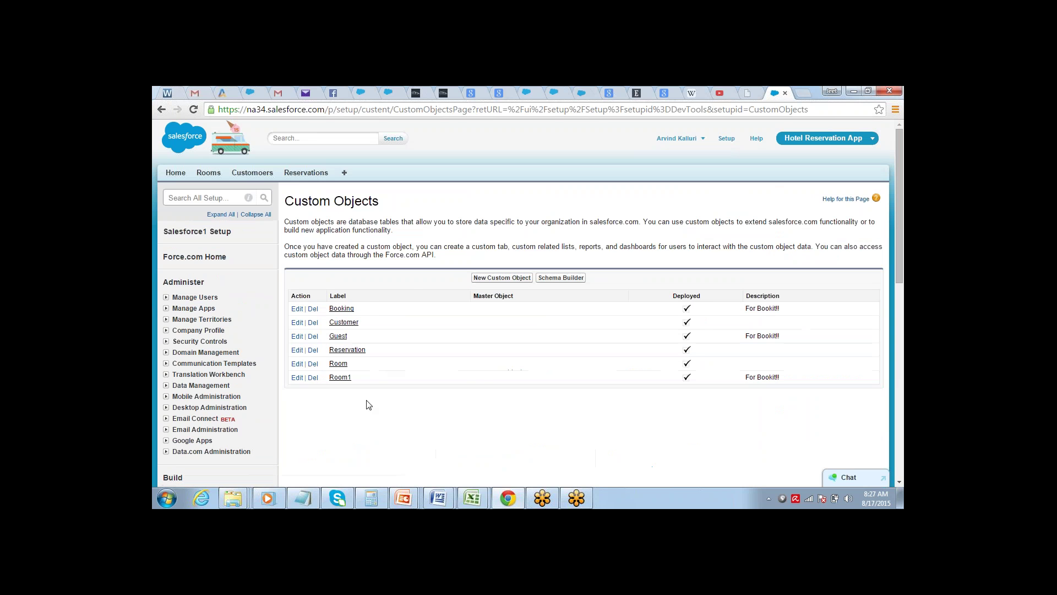
click(340, 364)
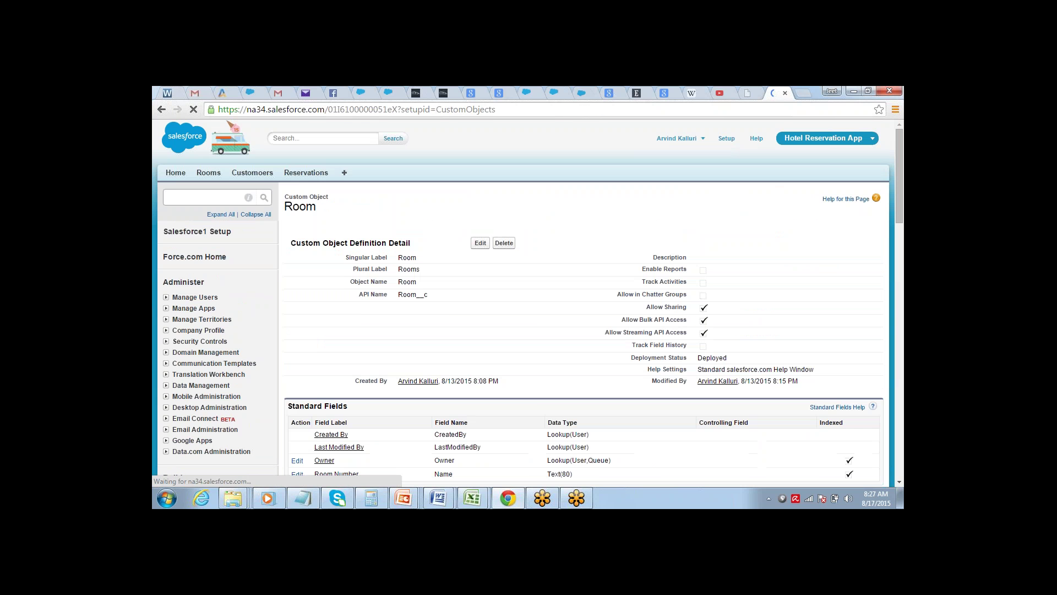
click(899, 481)
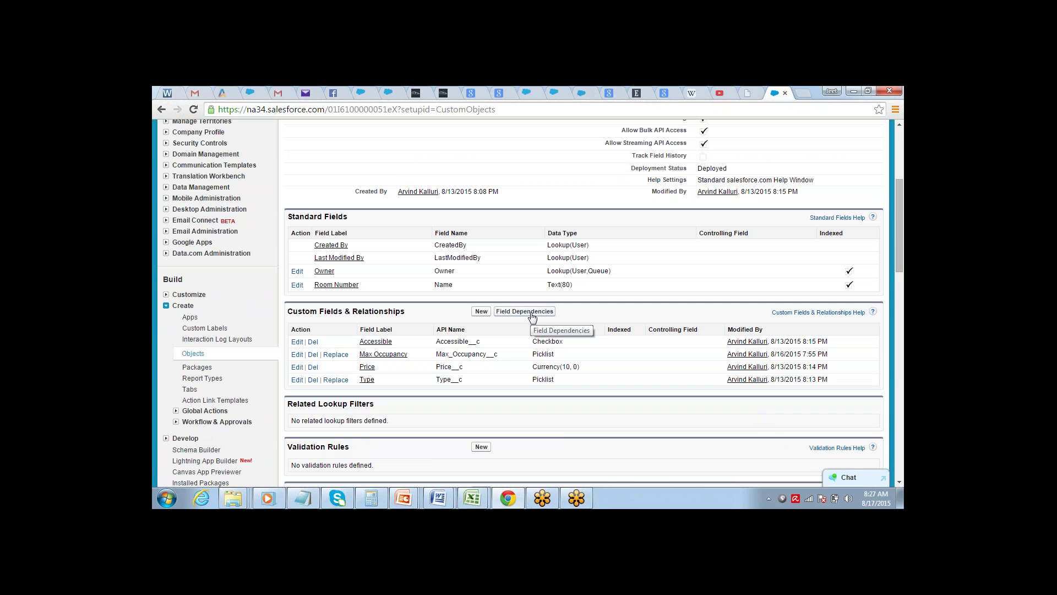
click(532, 317)
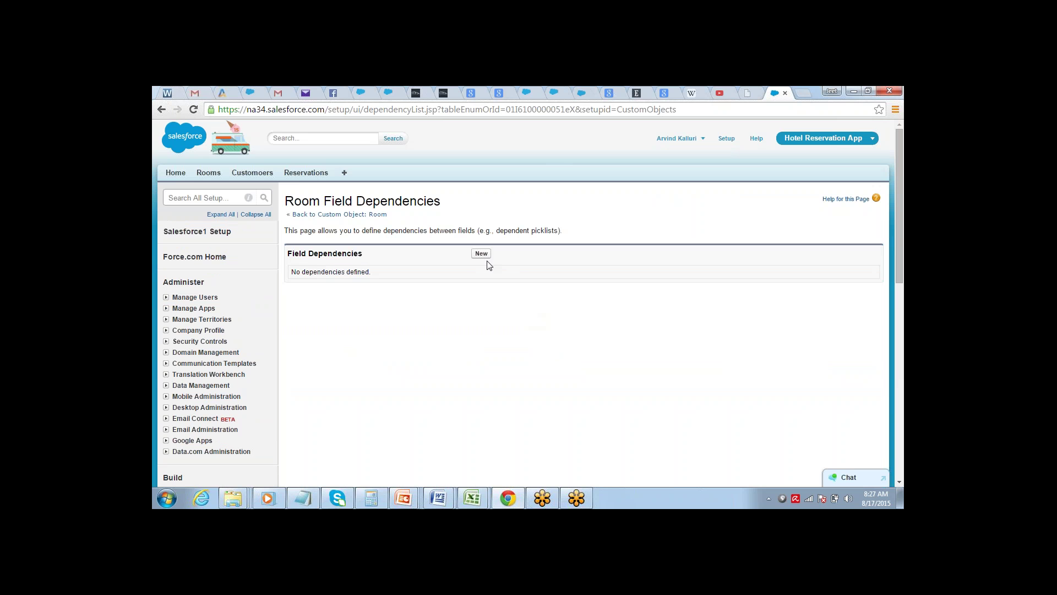
Create a new dependency with Type controlling Max Occupancy and continue to the value matrix
click(483, 255)
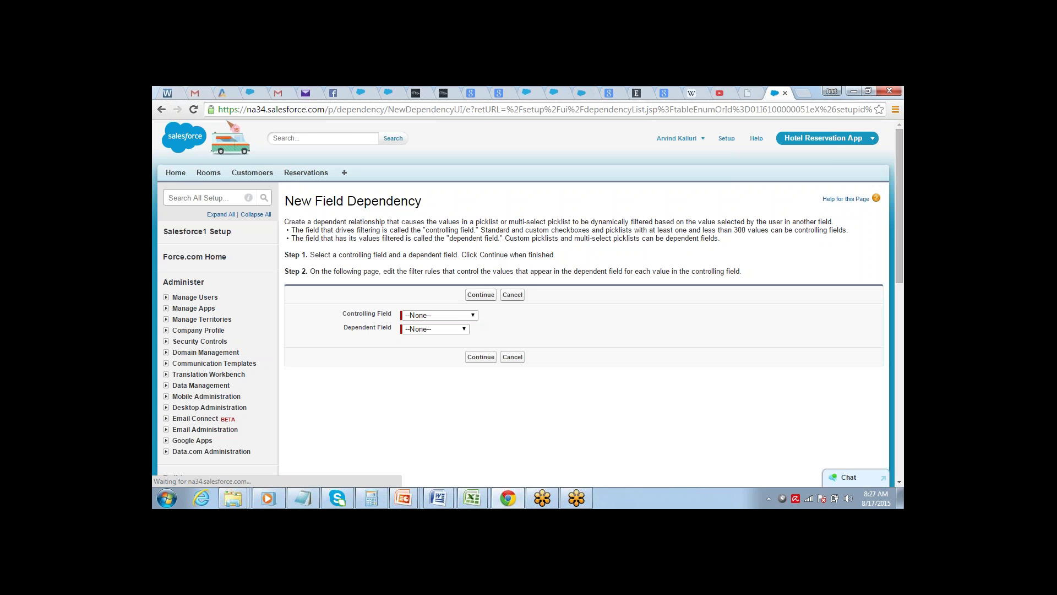
click(456, 315)
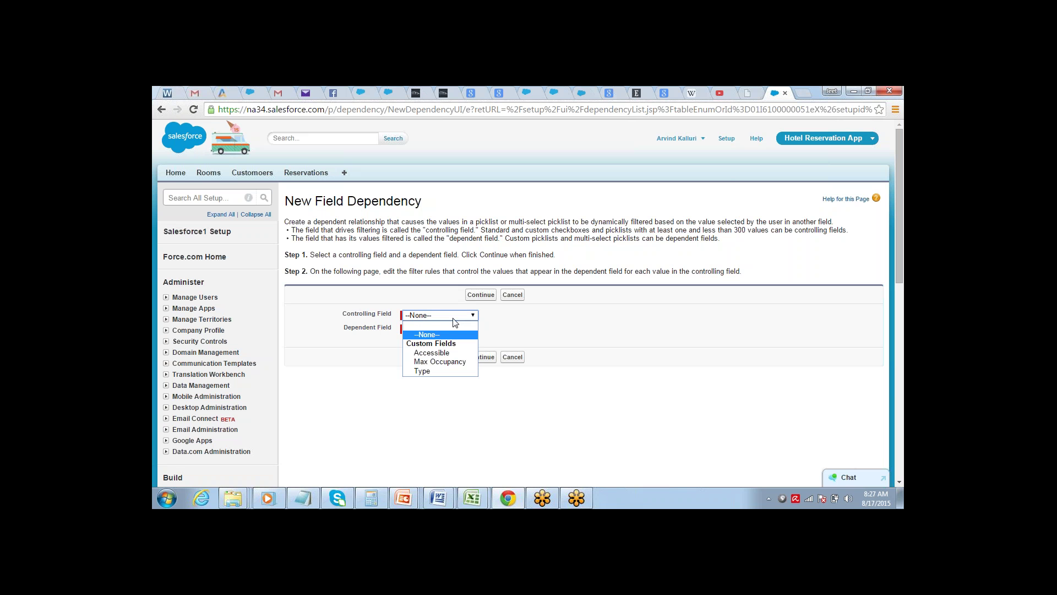
click(442, 330)
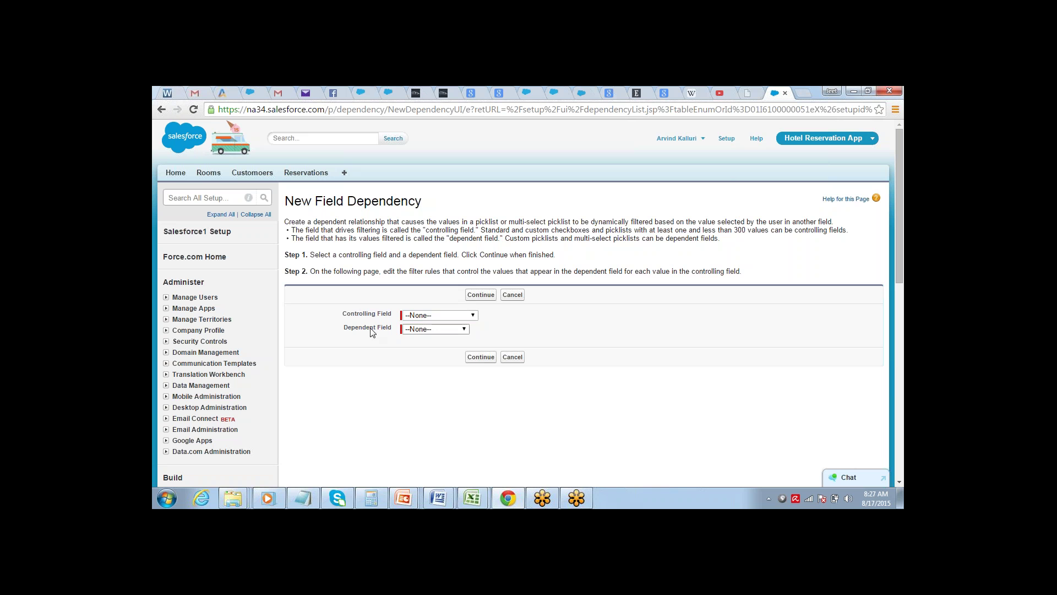
click(426, 316)
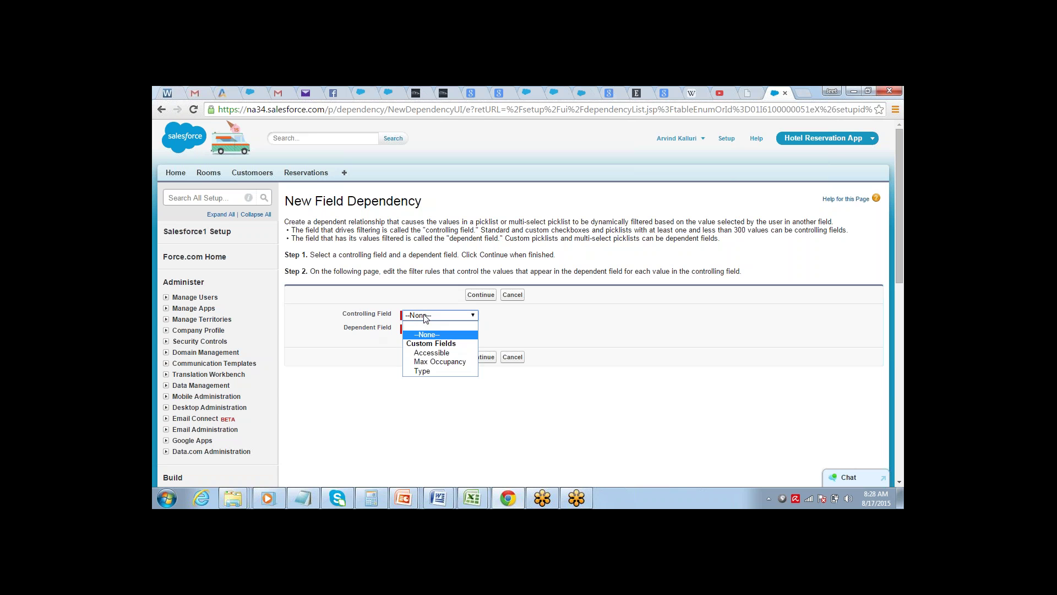
click(425, 370)
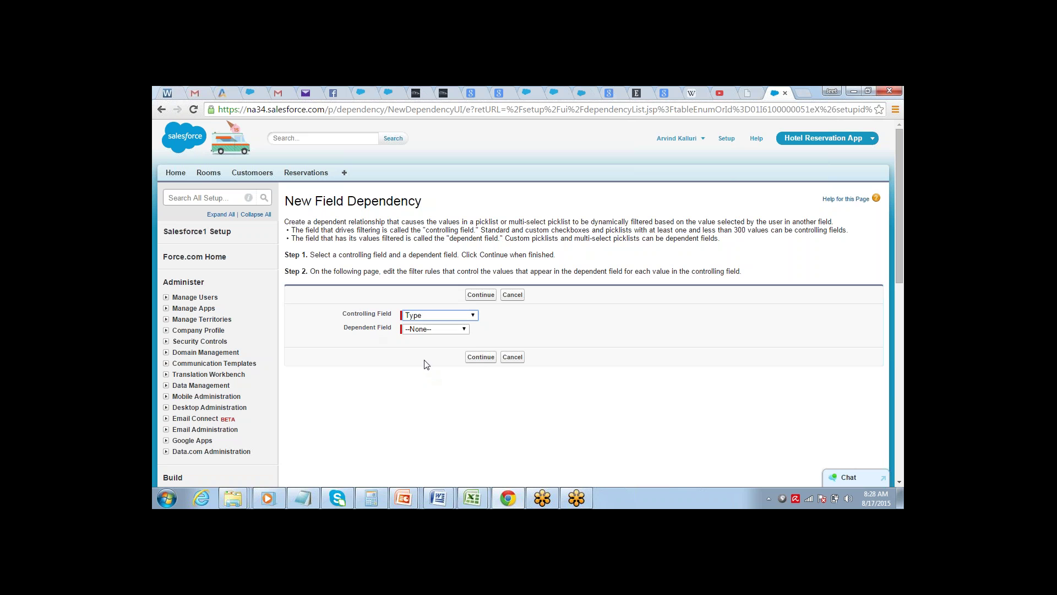
click(425, 328)
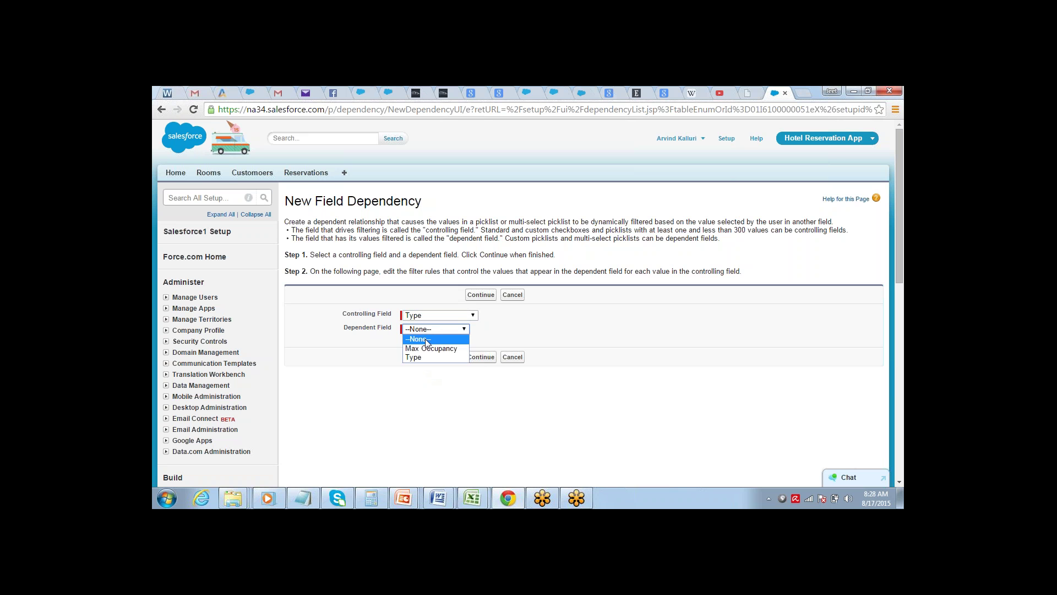
click(428, 349)
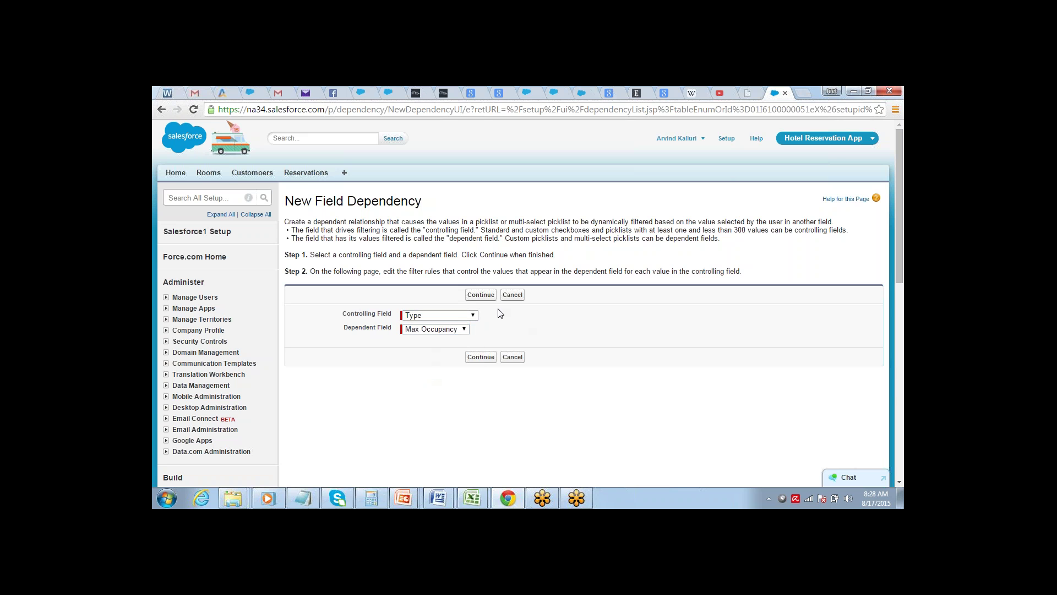
click(481, 294)
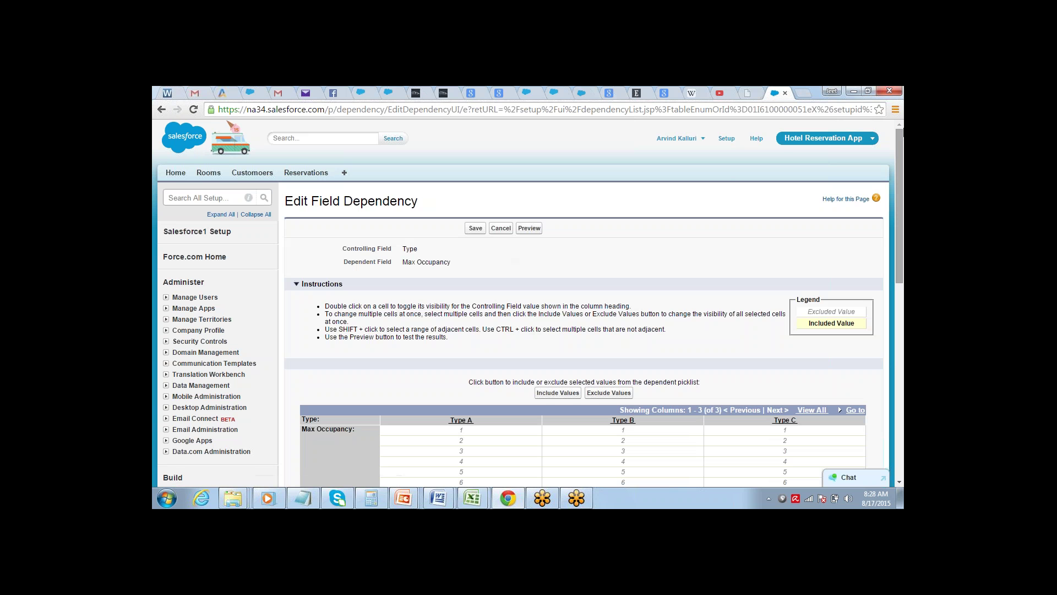
Select Max Occupancy values 1, 2 and 4 under Type A in the matrix
drag(898, 128, 898, 183)
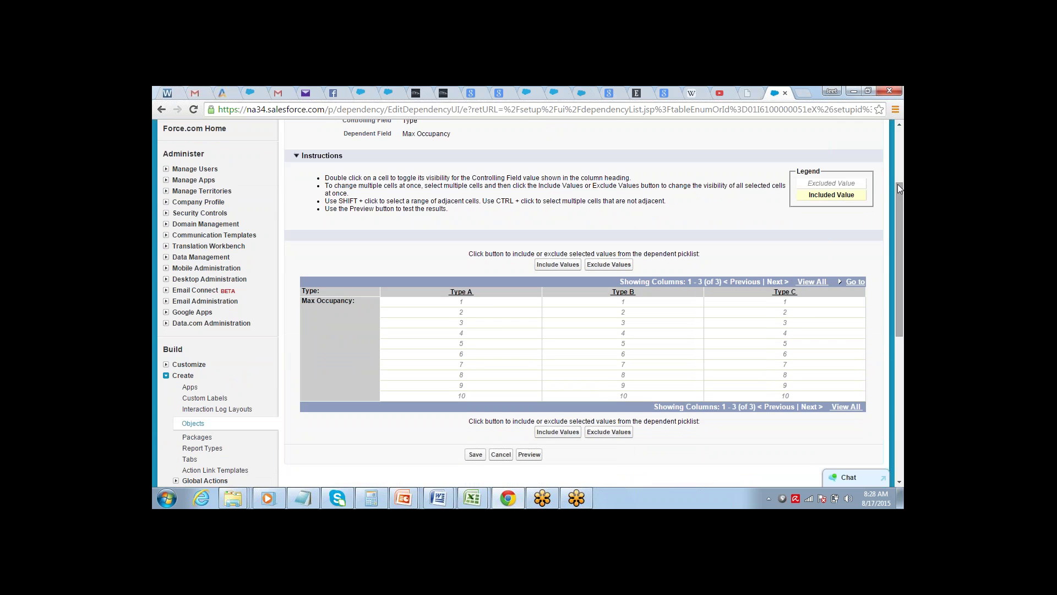
drag(897, 184, 897, 196)
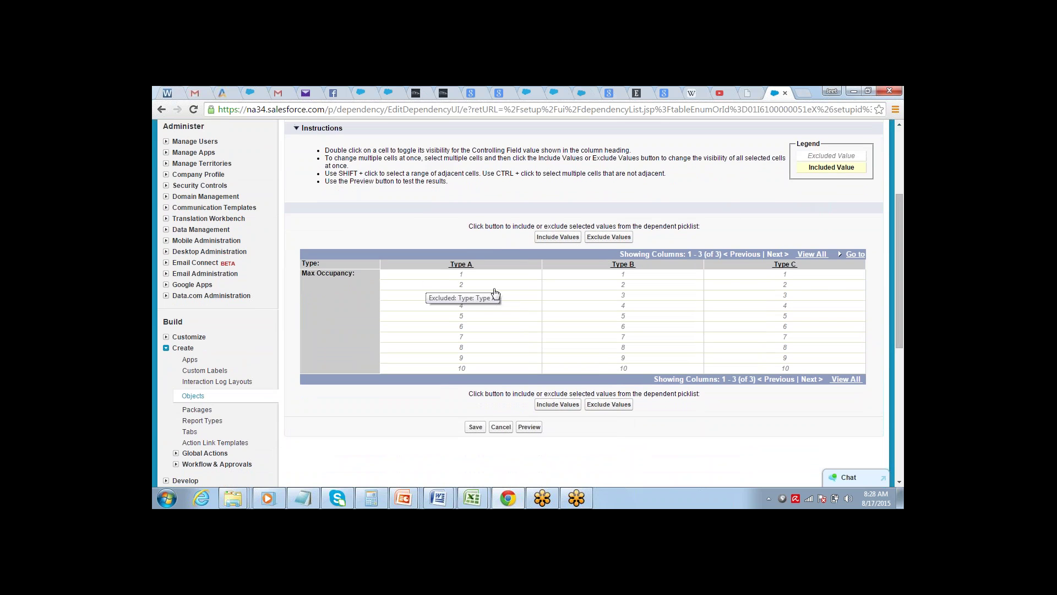
click(462, 277)
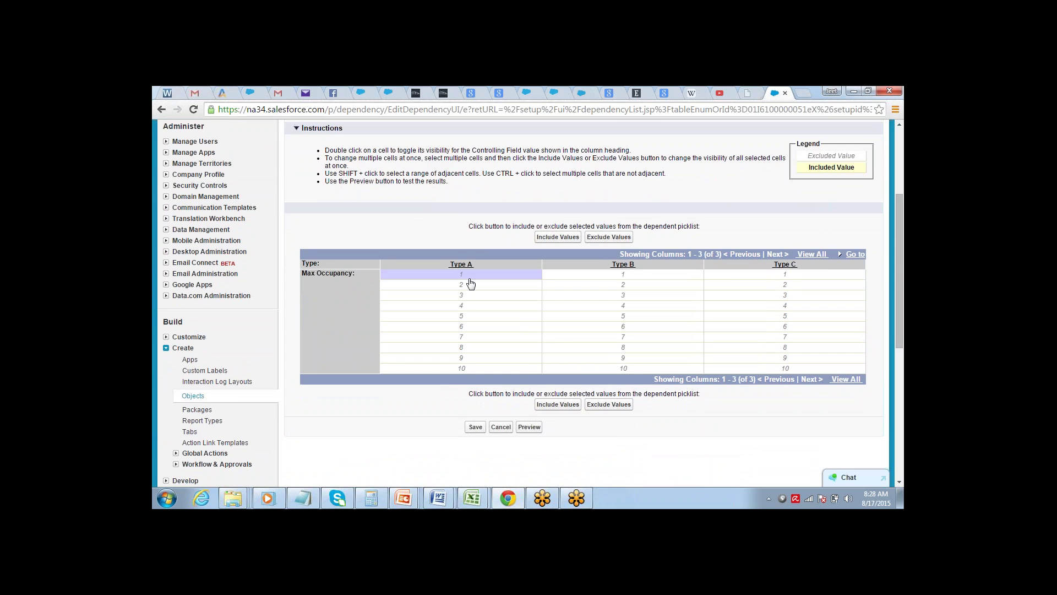
key(alt+Tab)
key(alt+Tab)
click(468, 283)
click(470, 276)
shift+click(469, 286)
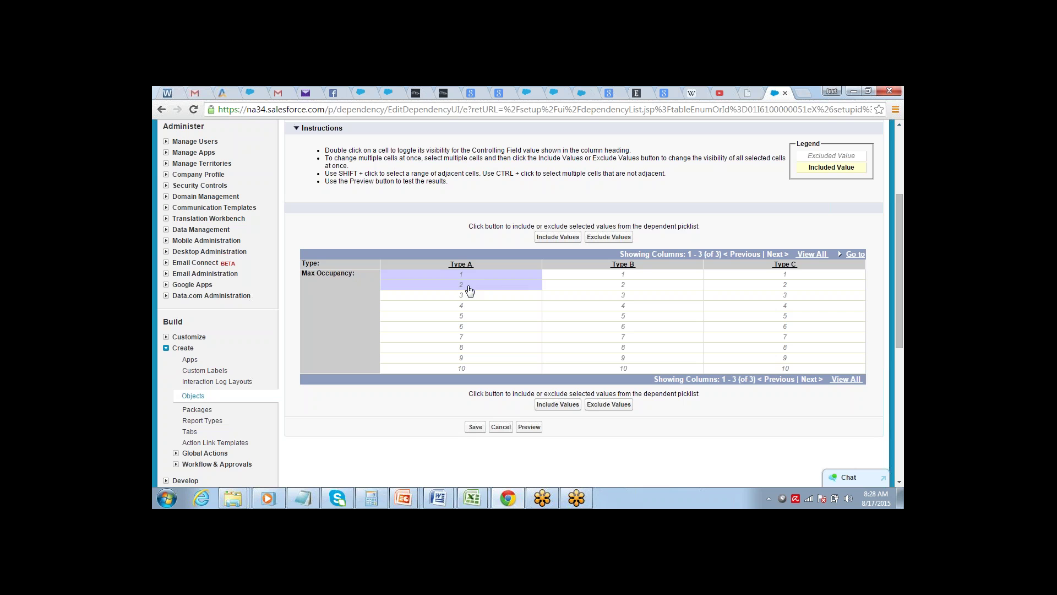
ctrl+click(469, 307)
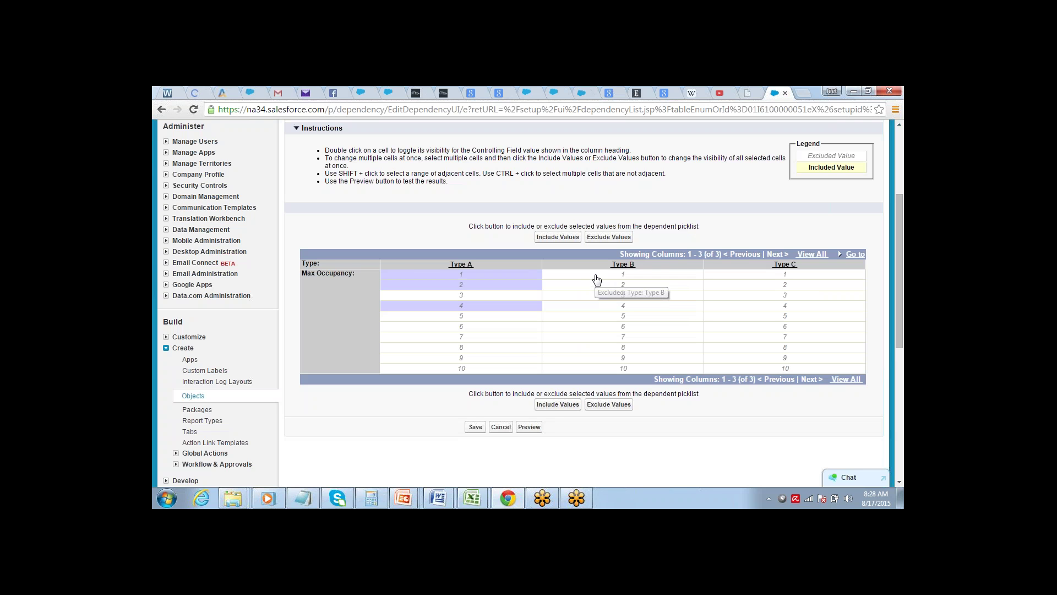
Select values 1, 2, 4 and 6 under Type B
ctrl+click(596, 275)
ctrl+click(597, 285)
ctrl+click(599, 306)
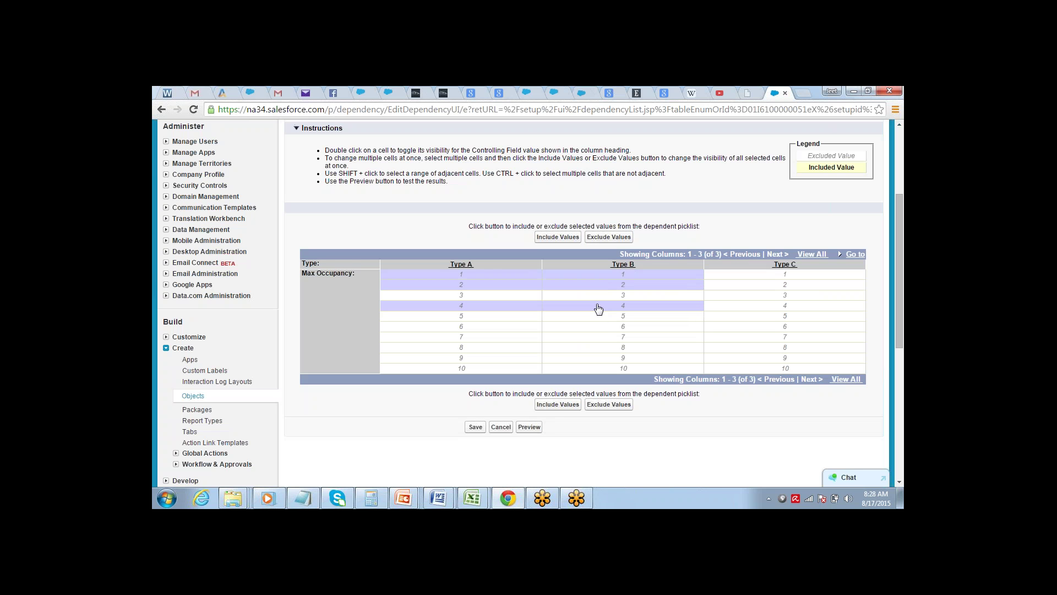
ctrl+click(600, 328)
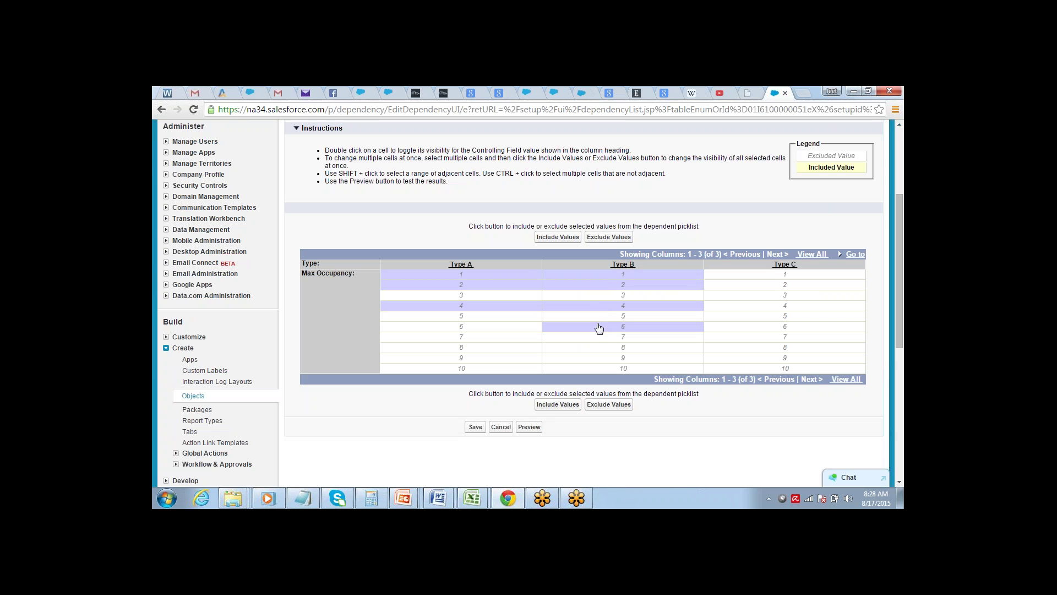
Select values 3, 5, 7, 8, 9 and 10 under Type C
ctrl+click(763, 300)
ctrl+click(765, 316)
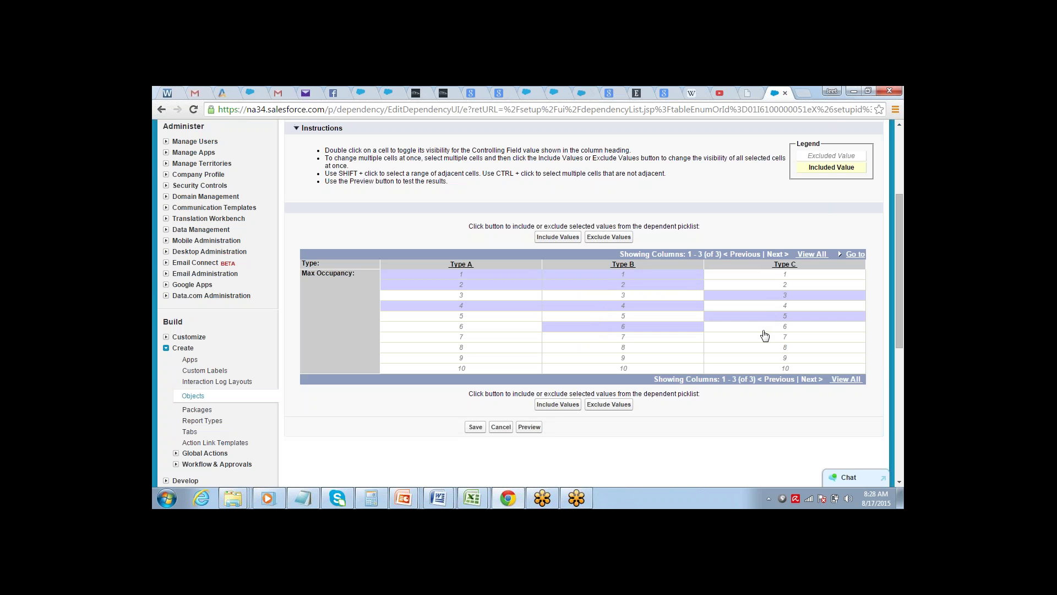
ctrl+click(764, 338)
ctrl+click(765, 348)
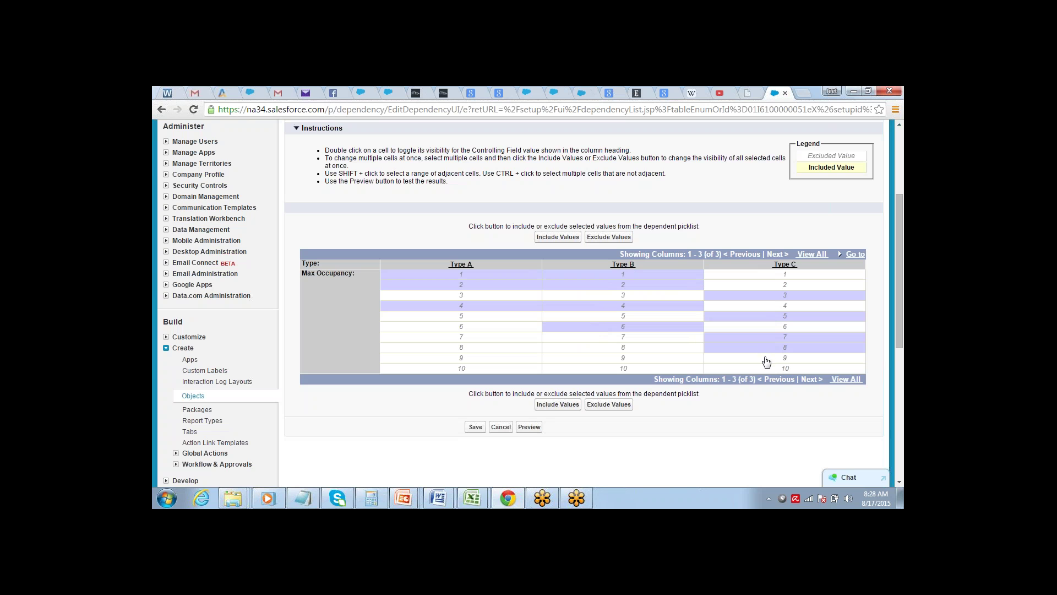
ctrl+click(765, 358)
ctrl+click(766, 368)
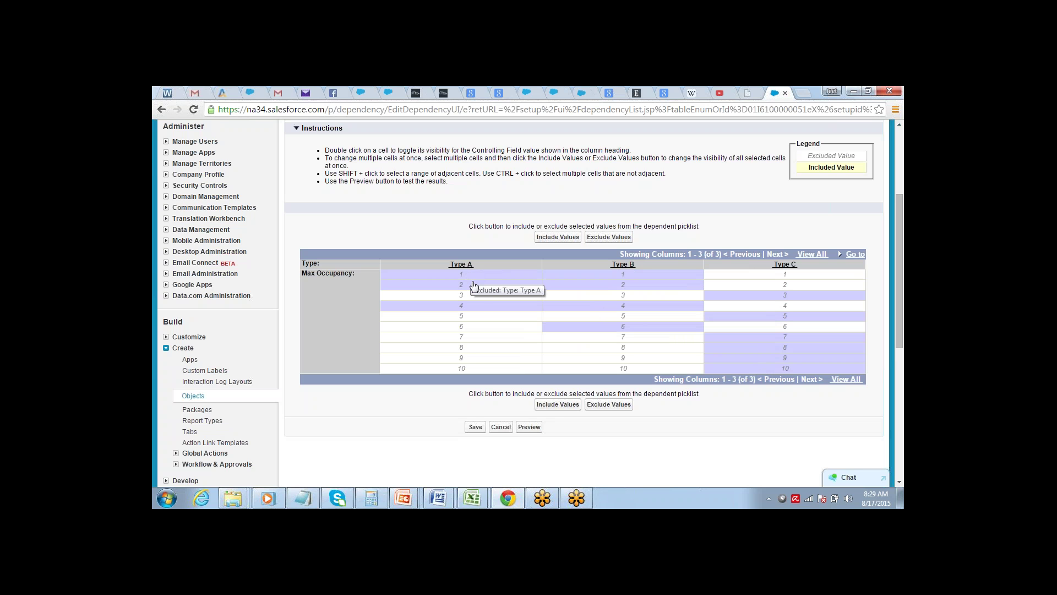
Add the marked occupancy values for each Type and save the Type→Max Occupancy dependency
click(547, 242)
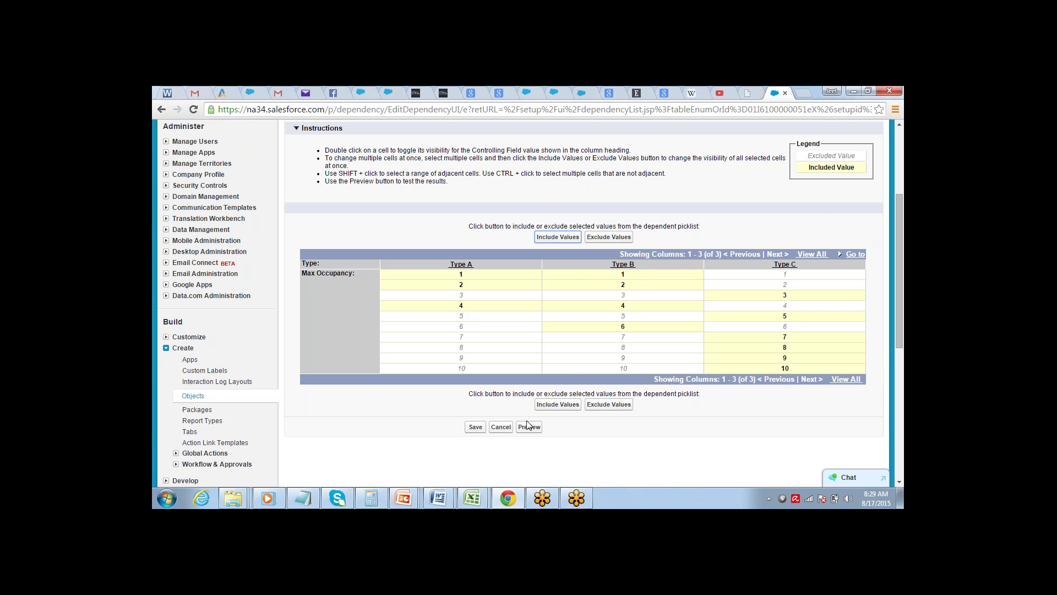
click(476, 431)
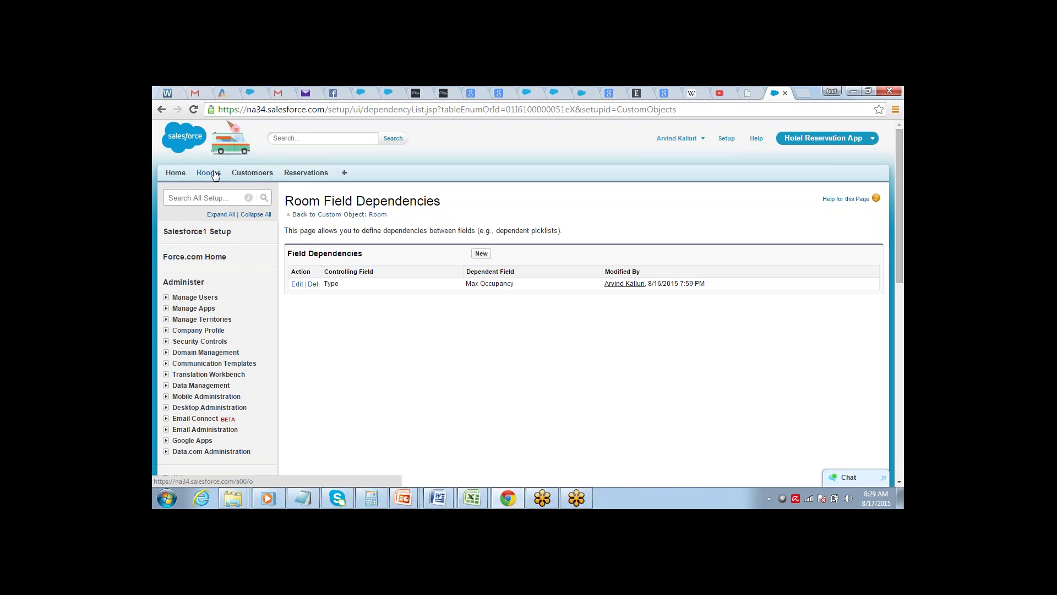
Start a new Room record, set Type A and review its allowed Max Occupancy values
click(208, 172)
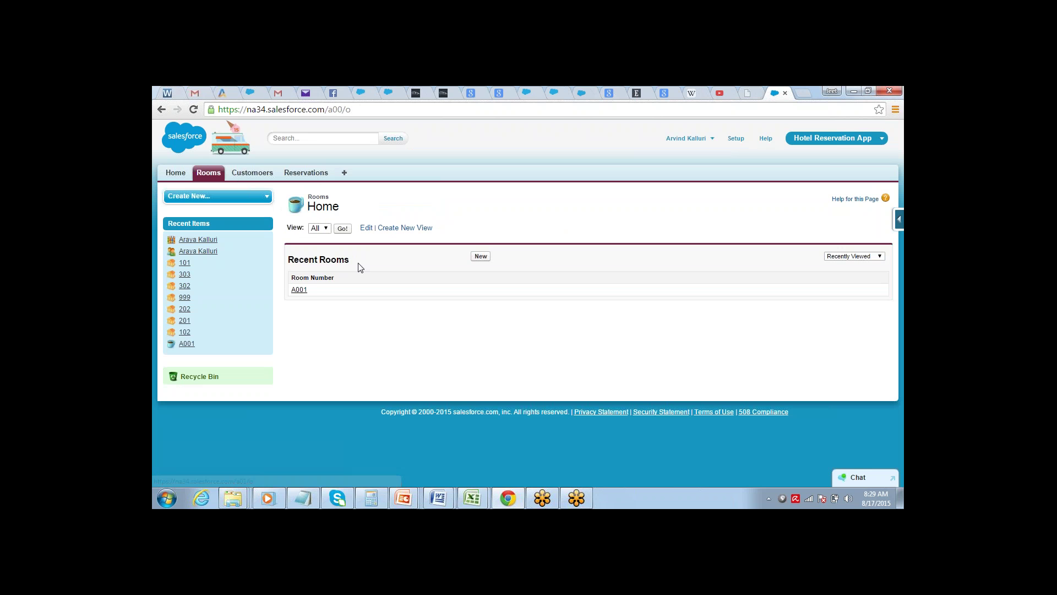
click(481, 256)
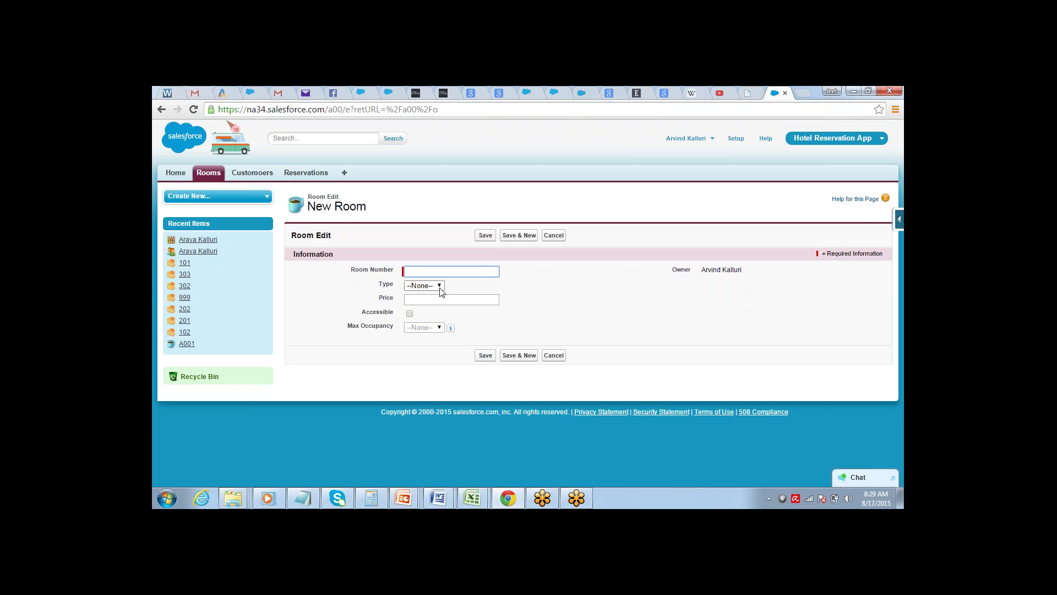
click(424, 285)
click(429, 304)
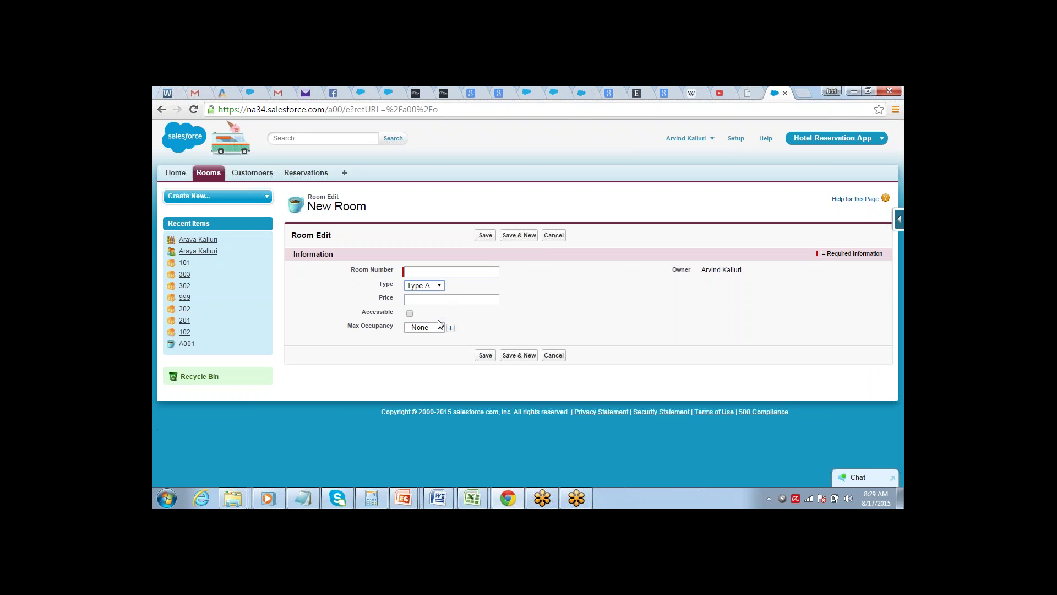
click(439, 328)
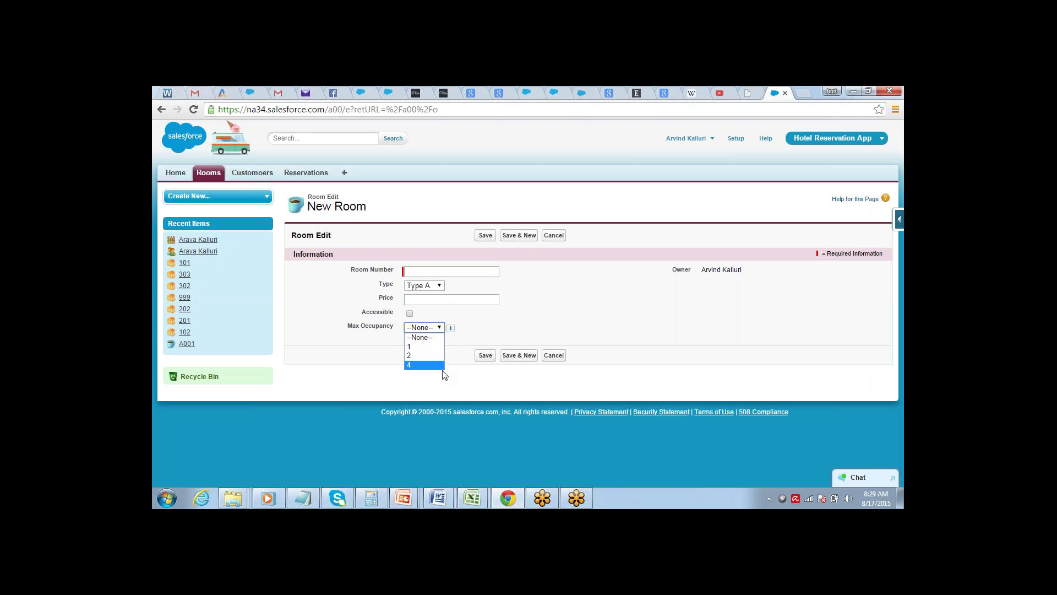
click(502, 334)
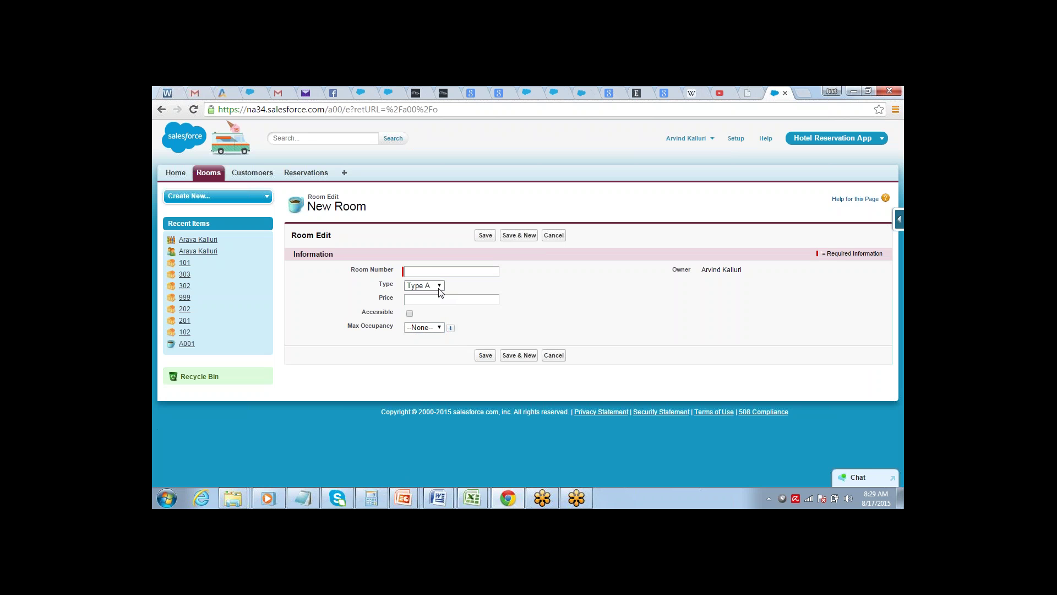
click(430, 329)
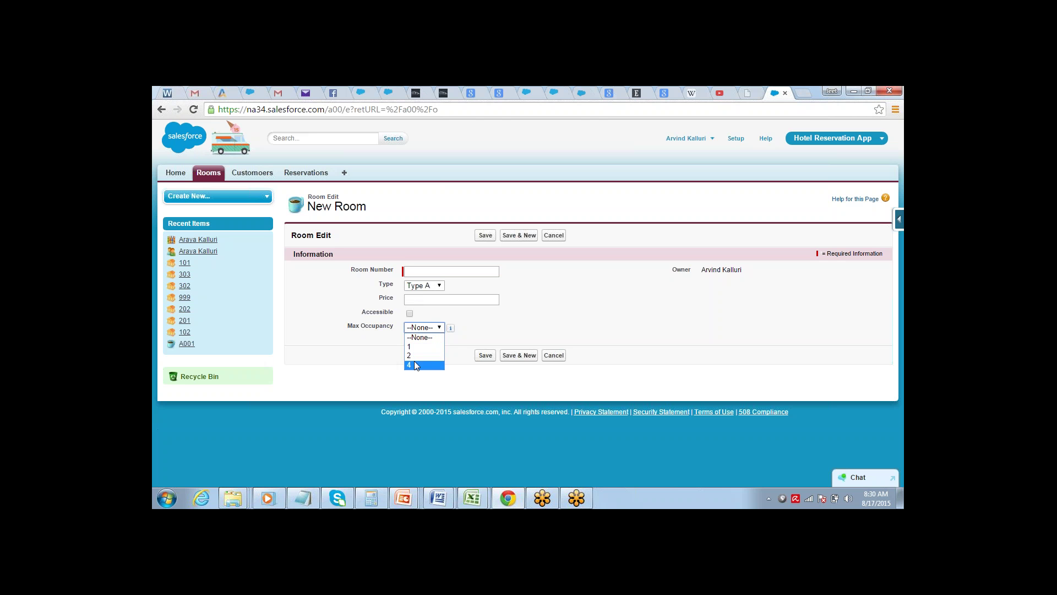
Switch to Type B, then Type C, confirming Type C allows only occupancies 3, 5, 7–10
click(429, 286)
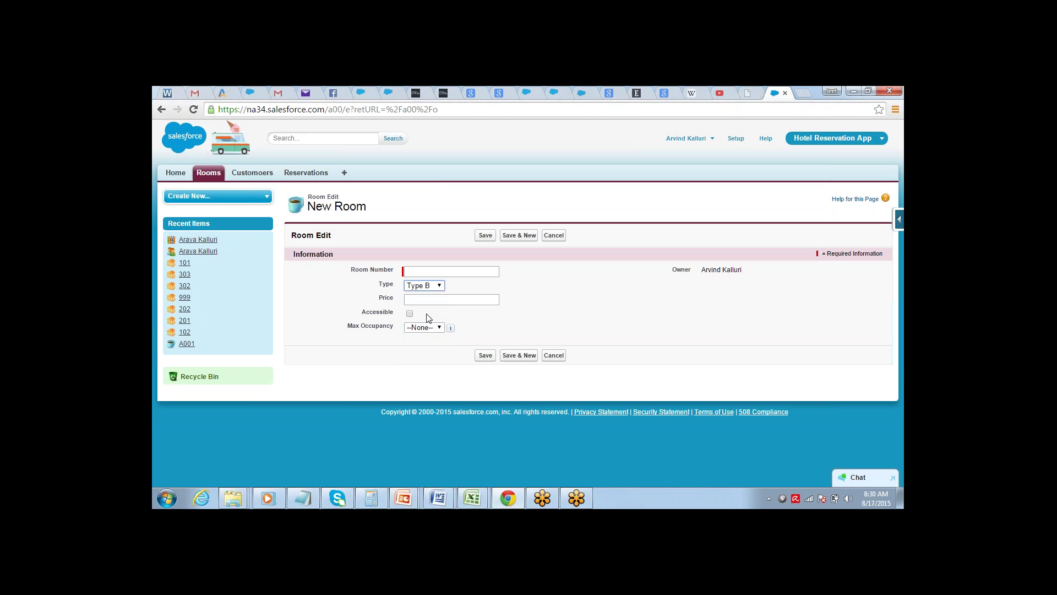
click(427, 327)
click(423, 285)
click(423, 285)
click(423, 323)
click(424, 327)
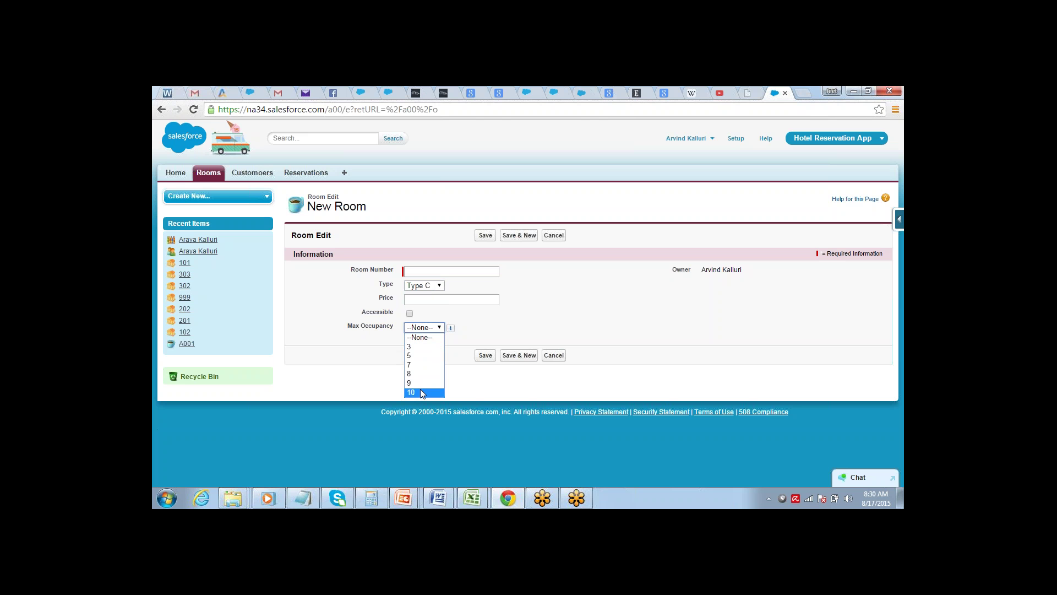
click(362, 316)
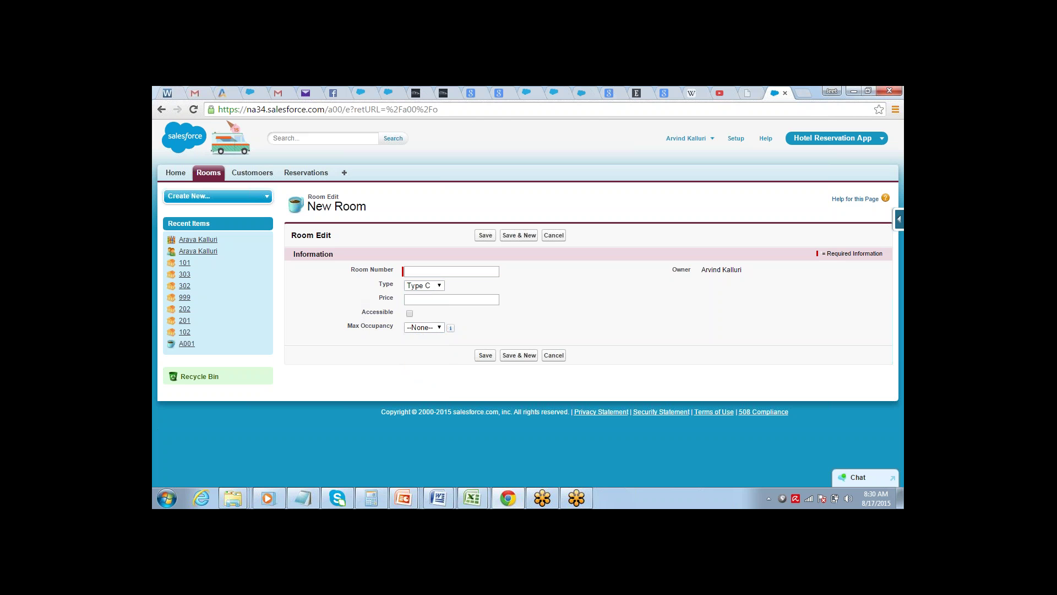
drag(361, 311, 396, 311)
Add an 'Accessibility' heading below the Max Occupancy values in the Notepad notes
click(485, 326)
key(alt+Tab)
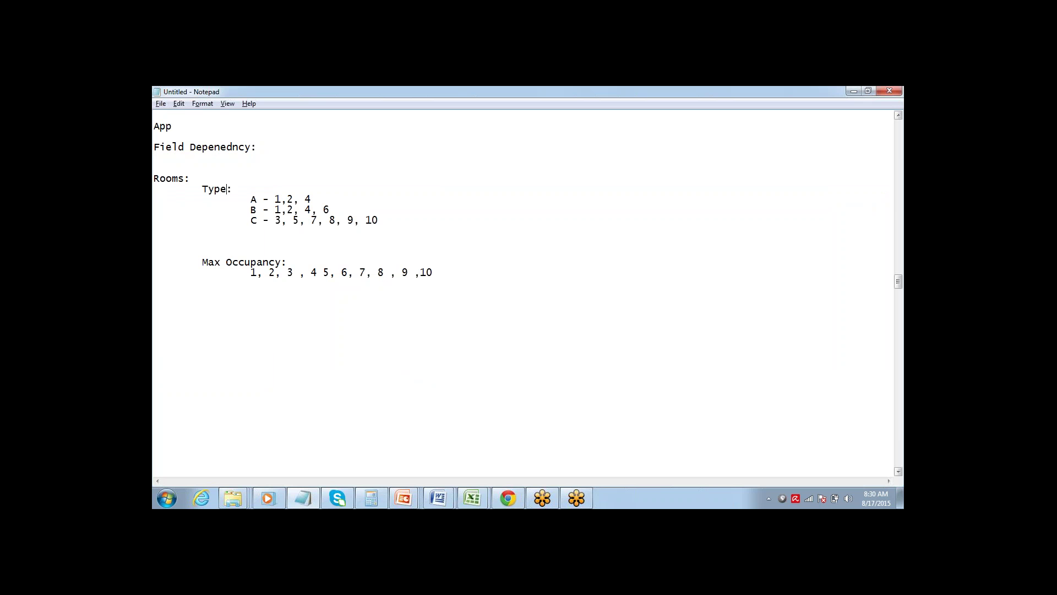
key(alt+Tab)
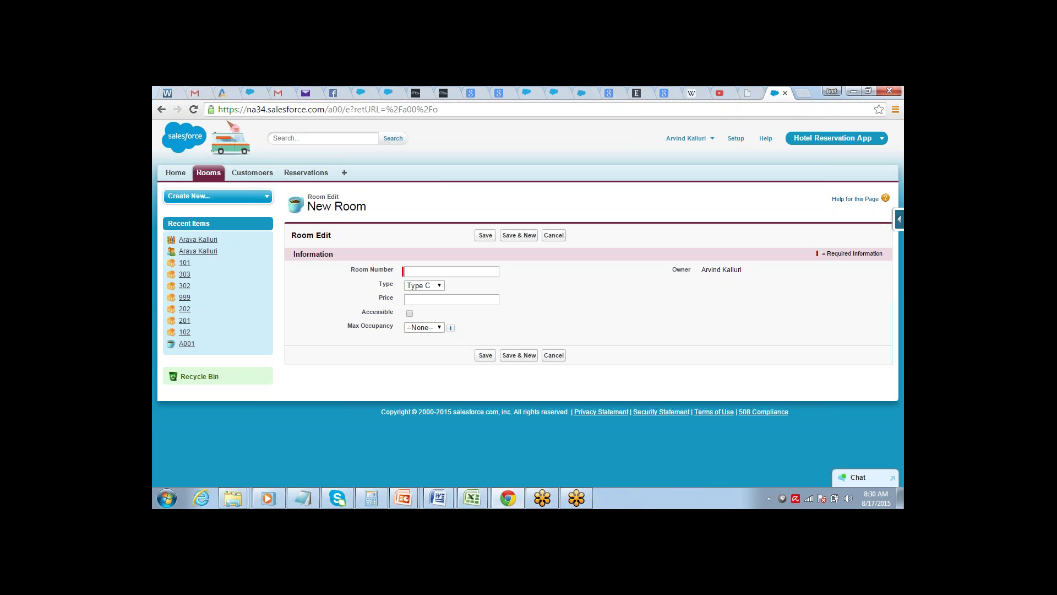
key(alt+Tab)
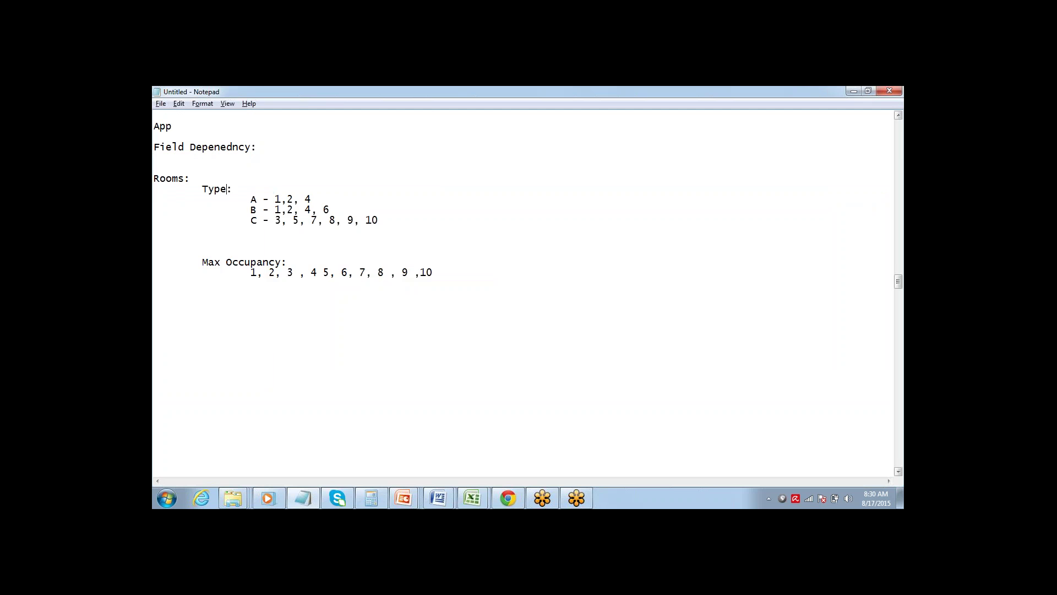
key(Return)
key(Return)
key(Return)
key(Return)
key(BackSpace)
key(BackSpace)
key(BackSpace)
key(BackSpace)
text(Accessibility)
key(Return)
Add an indented 'Type' line under Accessibility, then return to the New Room form
key(alt+Tab)
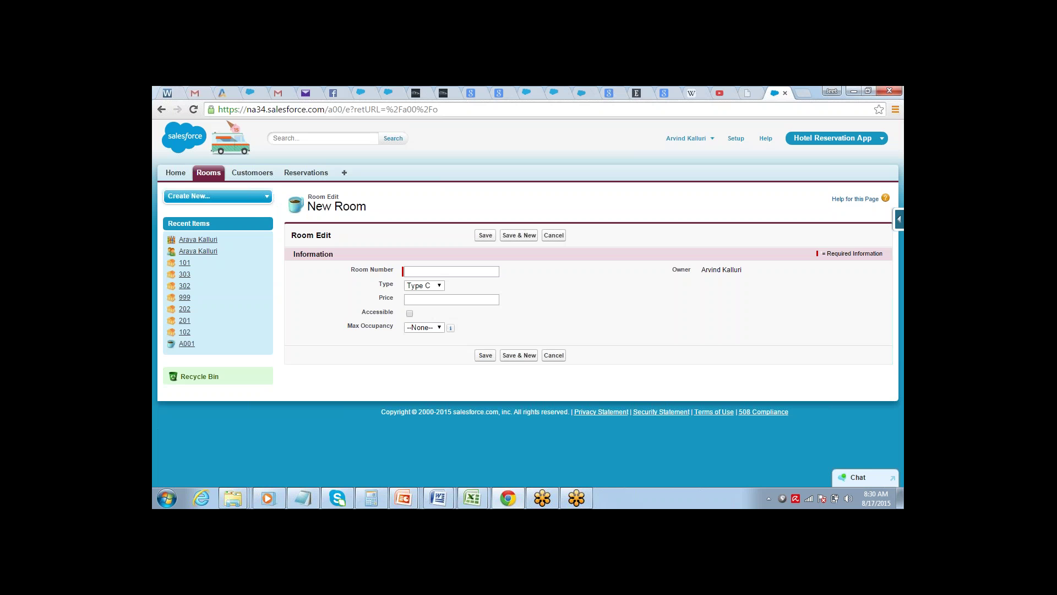
key(alt+Tab)
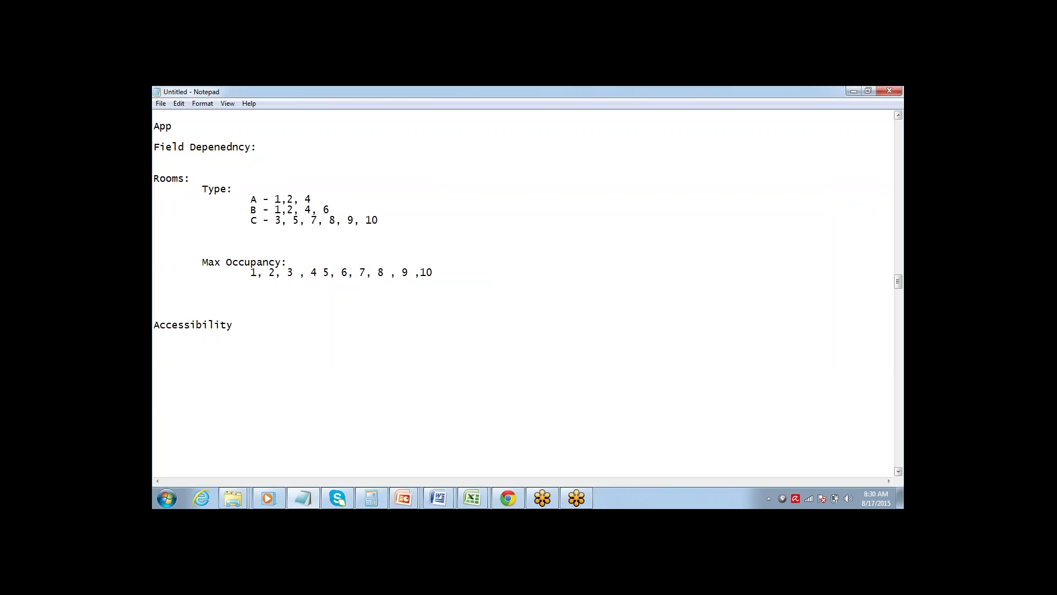
key(Tab)
text(Type)
key(alt+Tab)
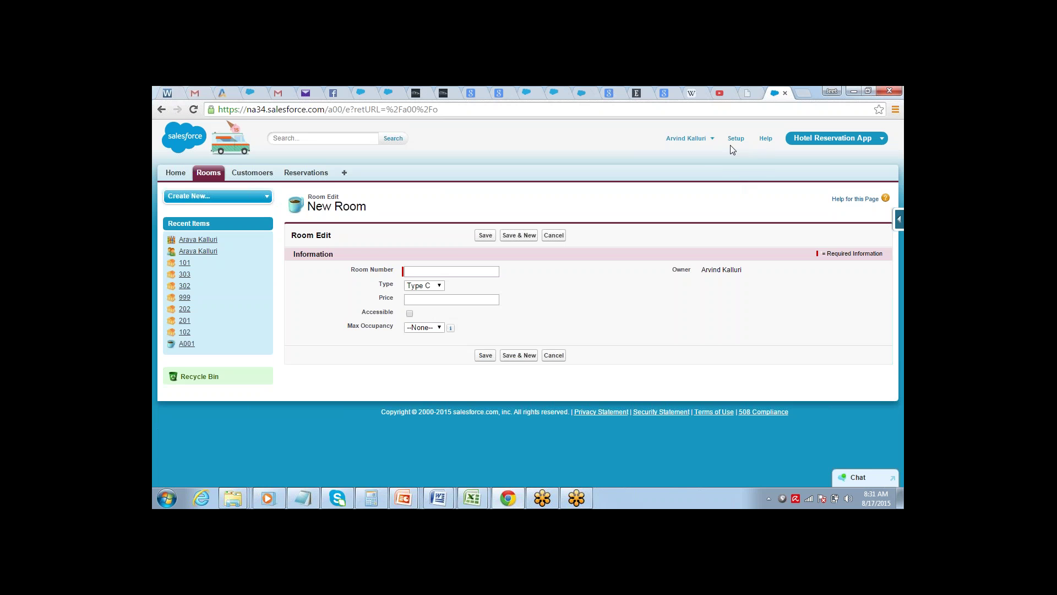
Go to Setup > Create > Objects > Room > Field Dependencies and start a new dependency
click(735, 139)
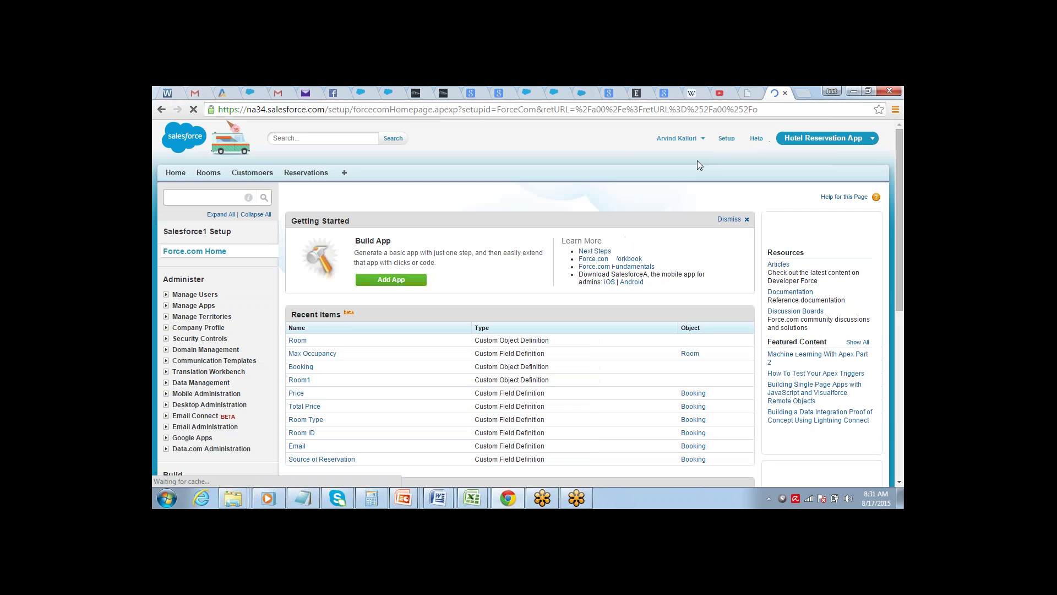
scroll(866, 257, down, 3)
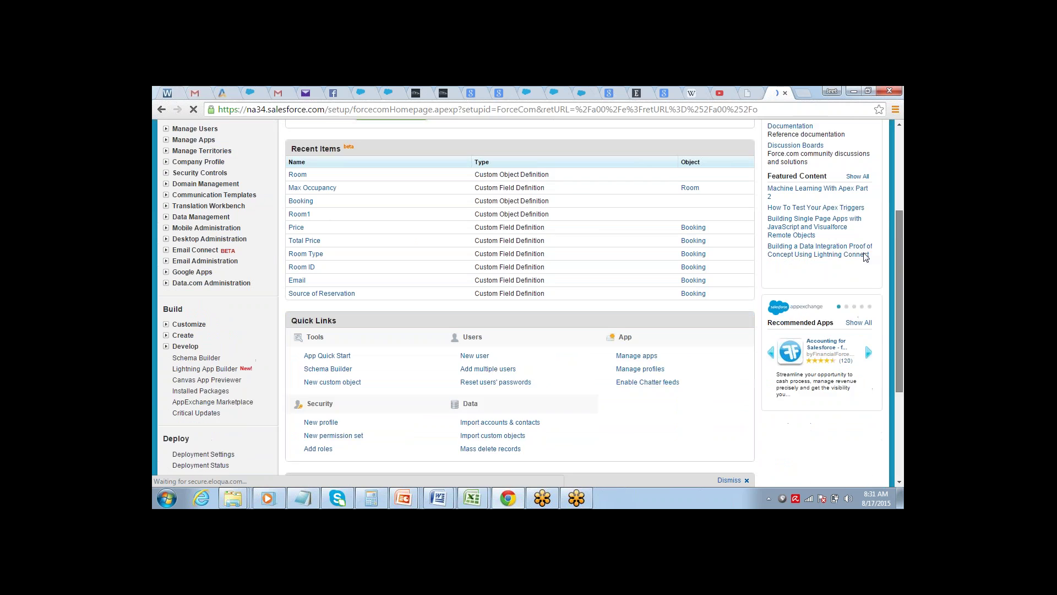
scroll(865, 257, down, 1)
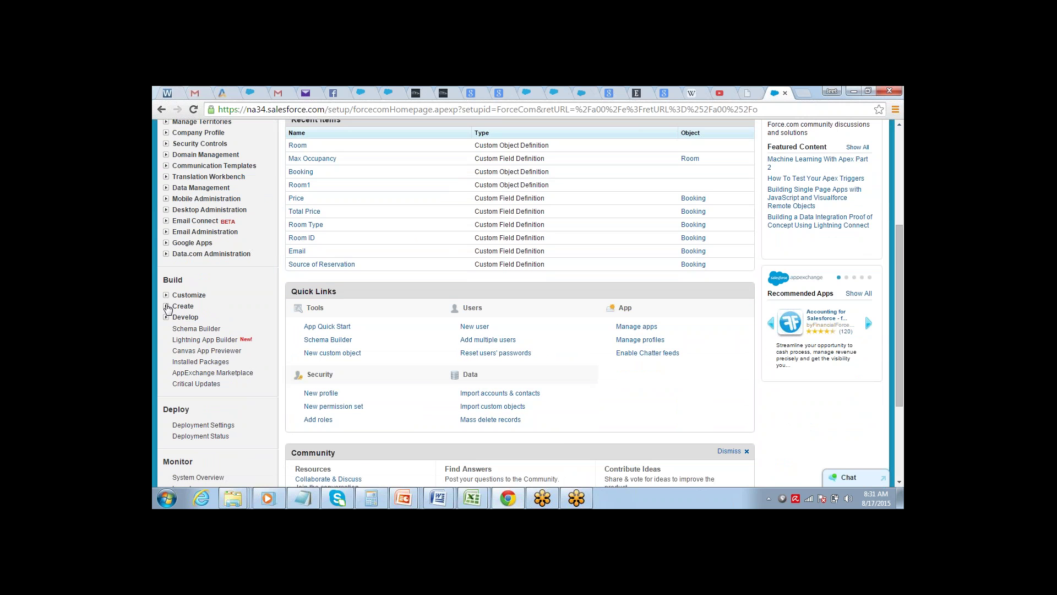
click(167, 307)
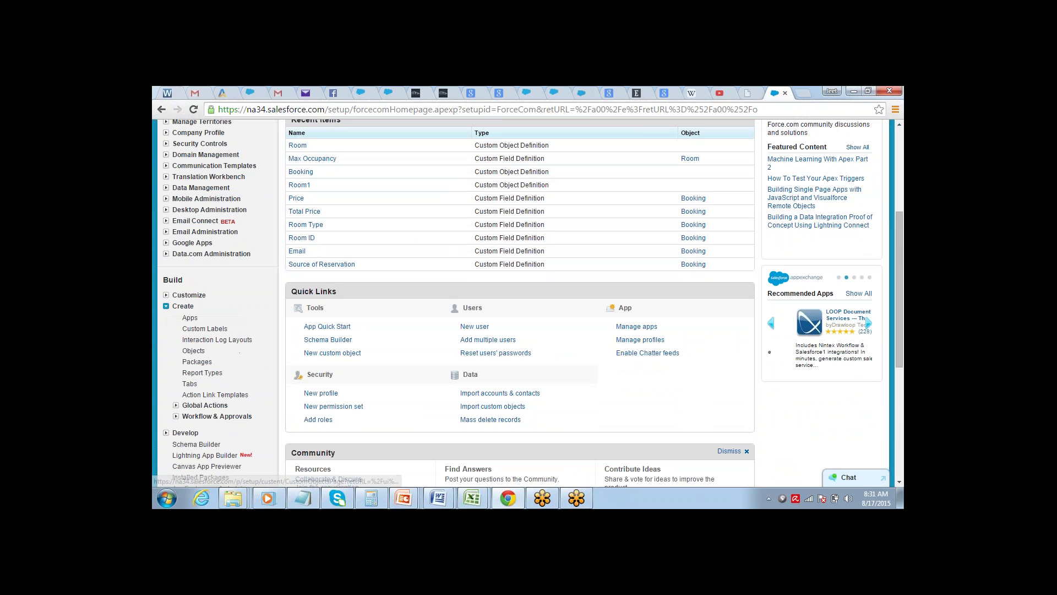
click(193, 351)
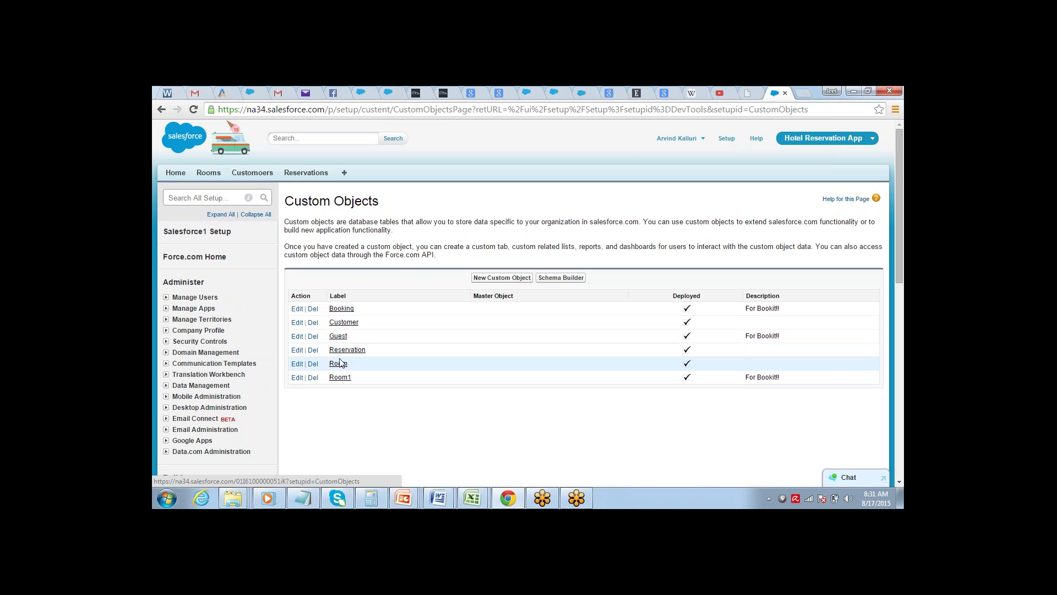
click(338, 364)
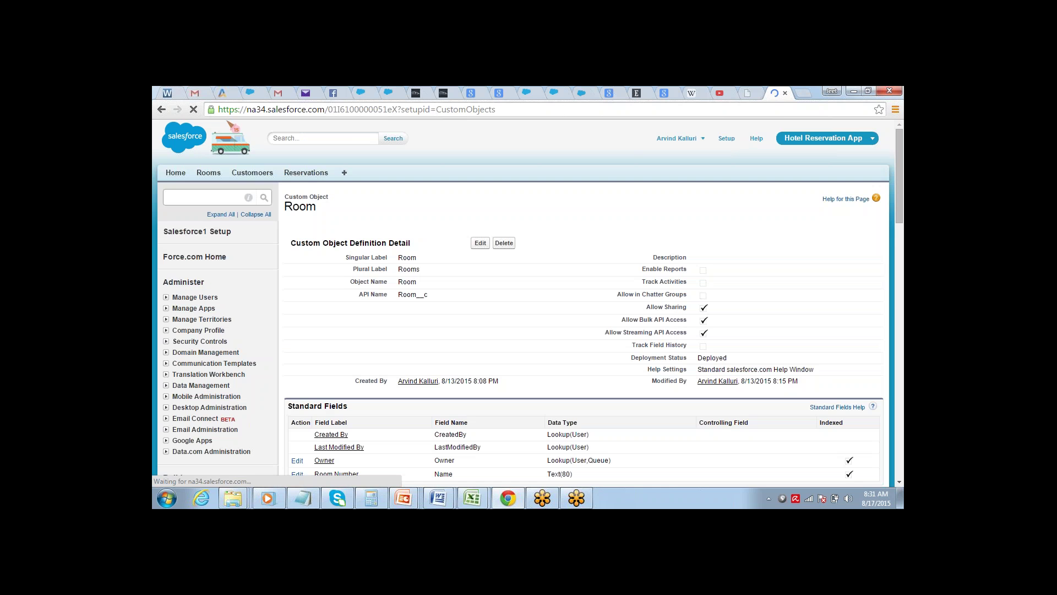
click(898, 482)
click(898, 482)
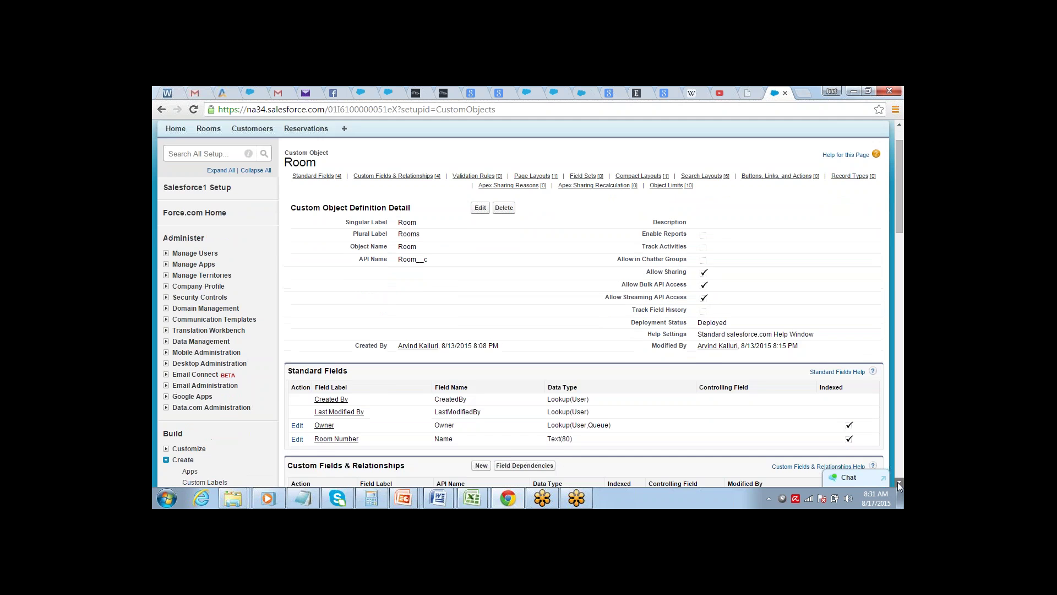
scroll(898, 481, down, 3)
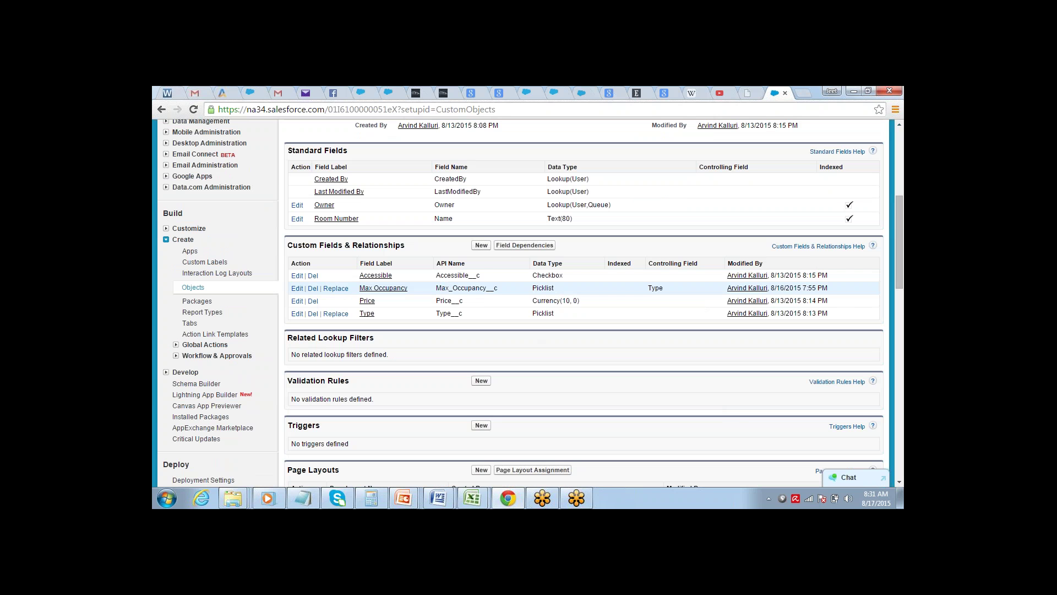
click(510, 245)
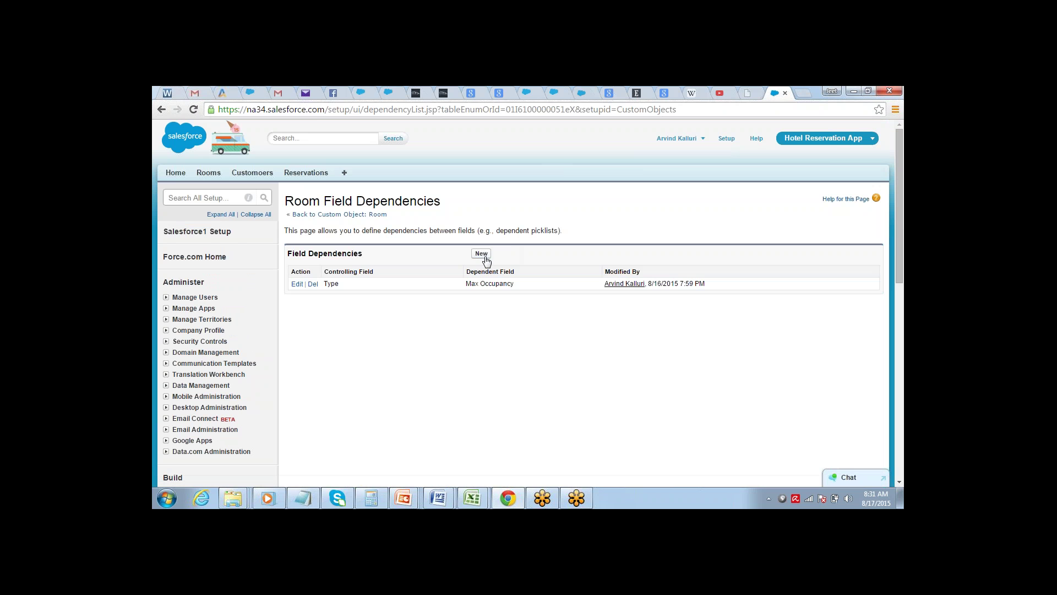
click(482, 255)
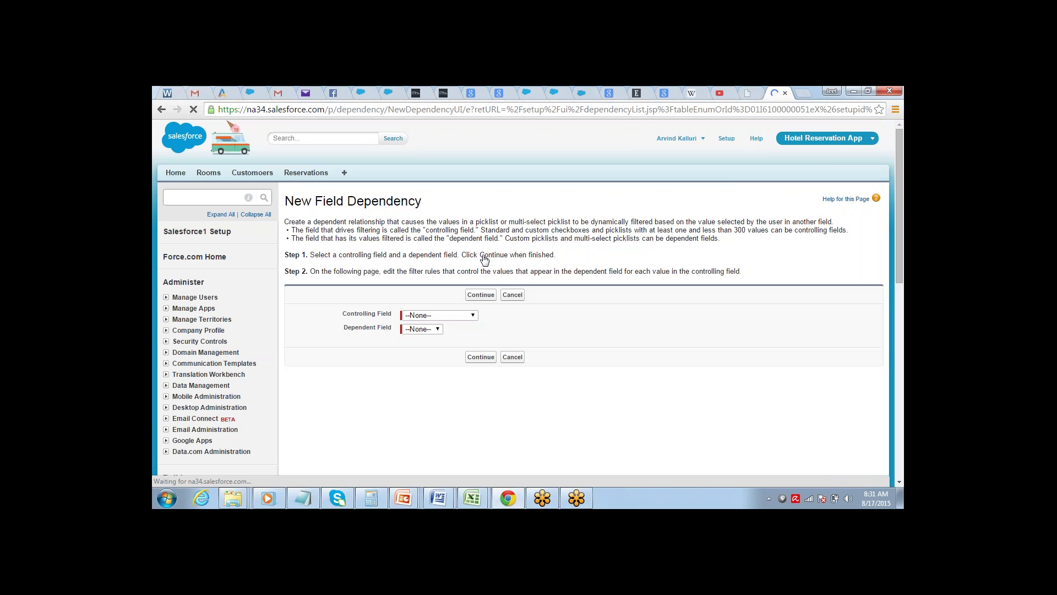
Set Accessible as the controlling field and Type as the dependent field, then continue
click(461, 316)
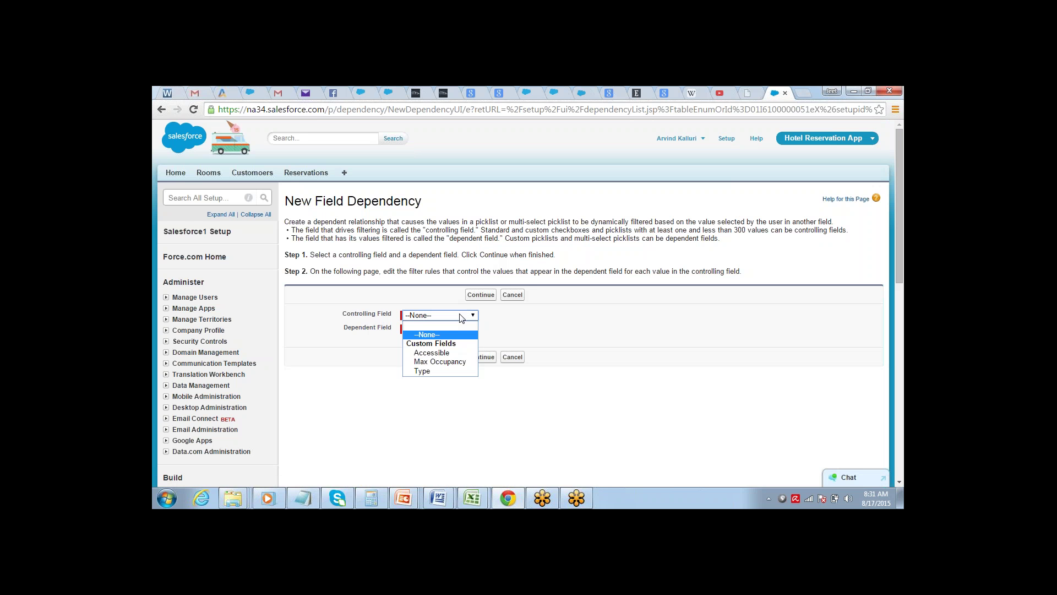
click(455, 352)
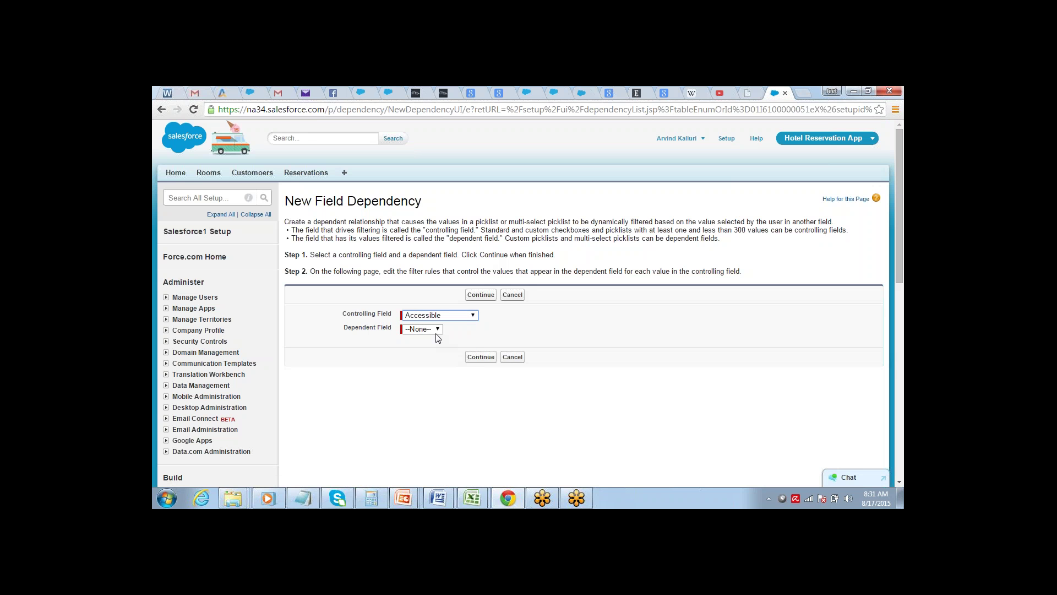
click(437, 333)
click(432, 347)
click(481, 295)
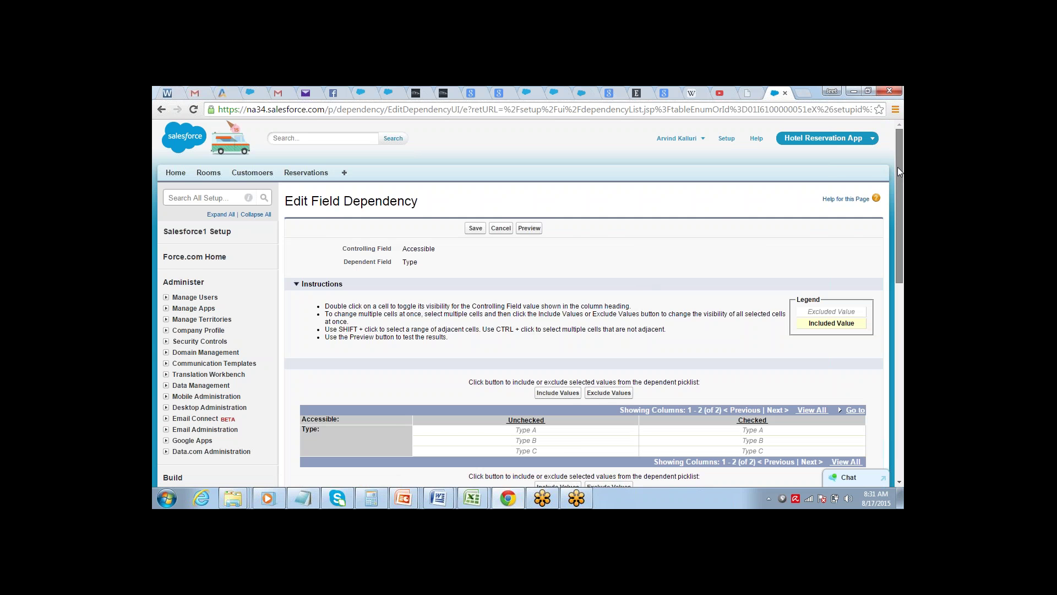
Select Type A and B under Checked and Type A, B and C under Unchecked
drag(898, 166, 889, 221)
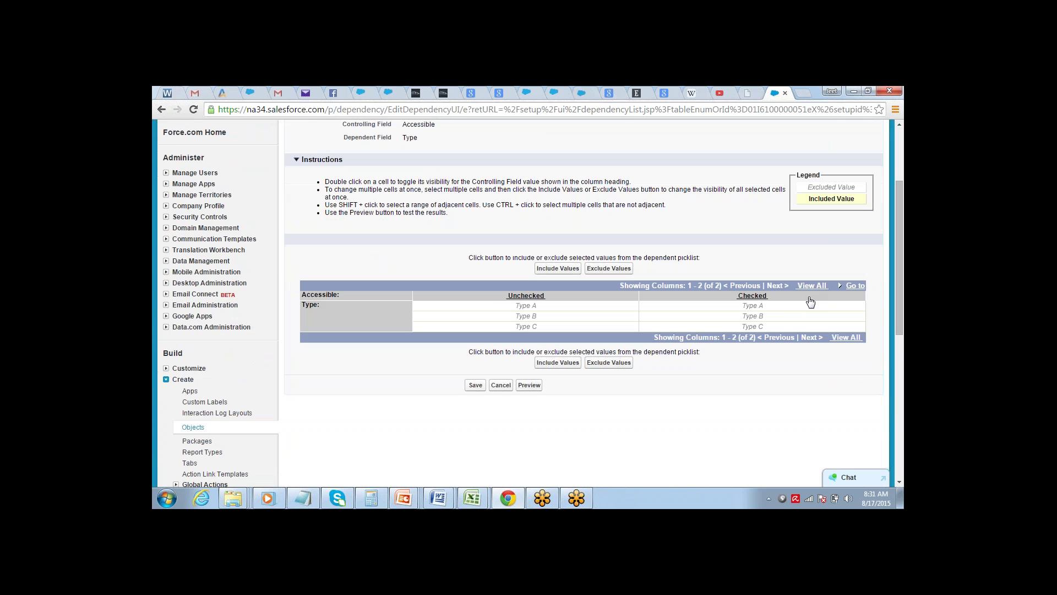
click(751, 309)
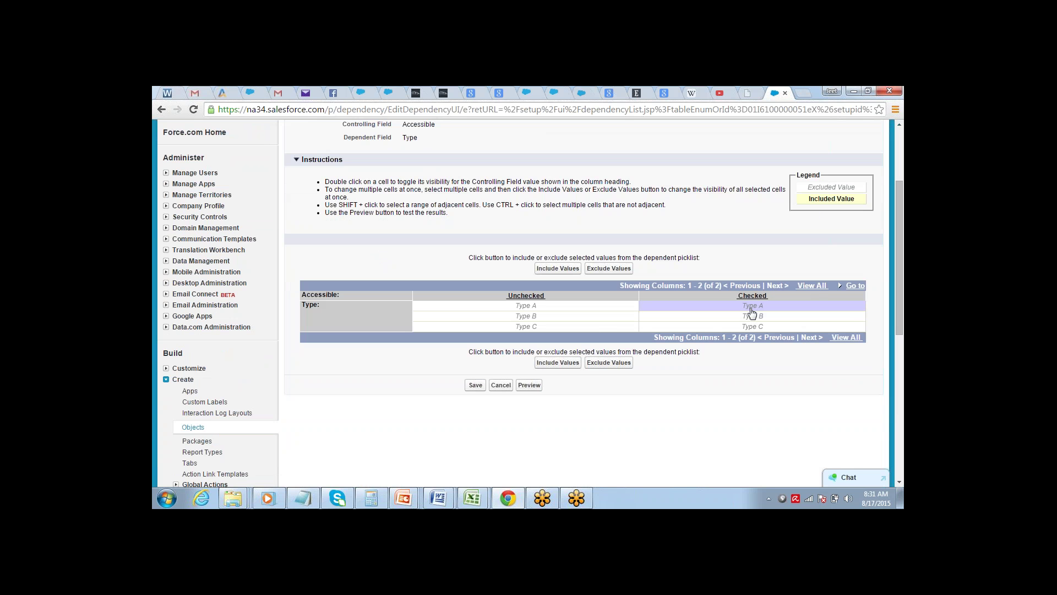
shift+click(753, 316)
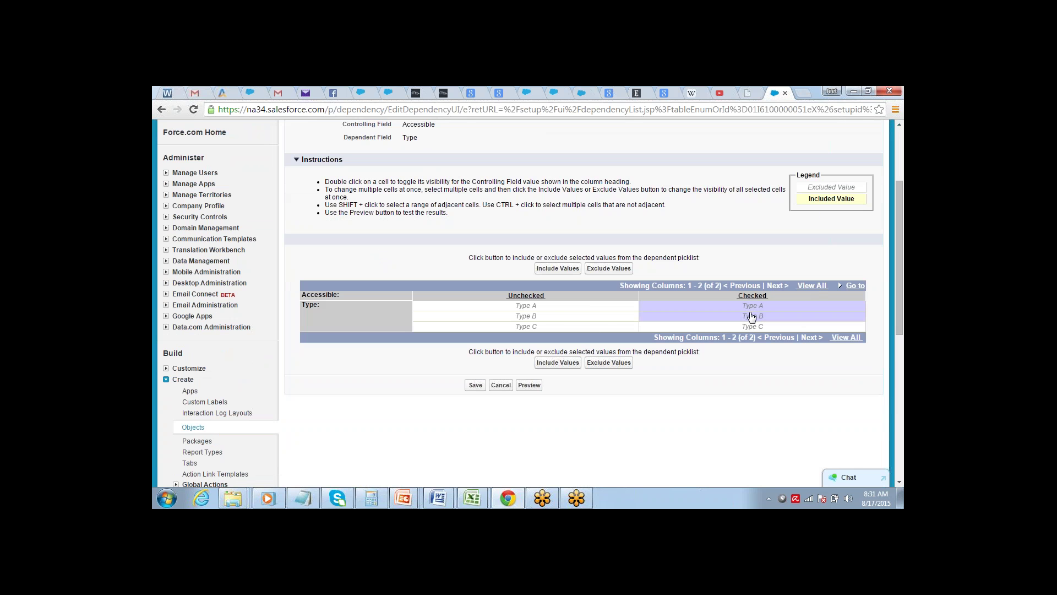
ctrl+click(557, 308)
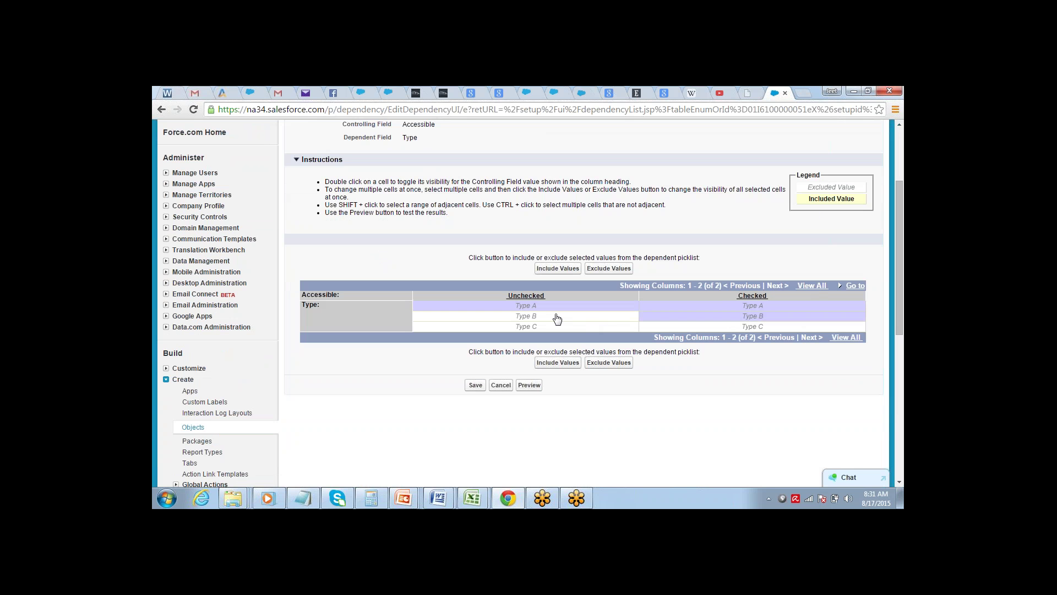
ctrl+click(551, 316)
ctrl+click(548, 327)
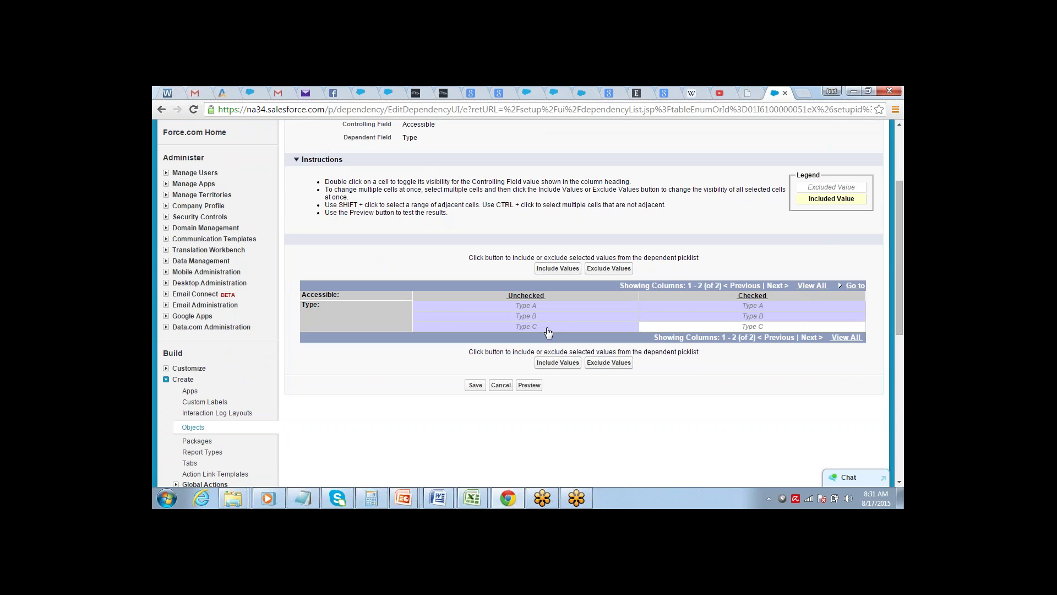
ctrl+click(548, 329)
ctrl+click(548, 330)
Include the selected values and save the Accessible to Type dependency
click(475, 385)
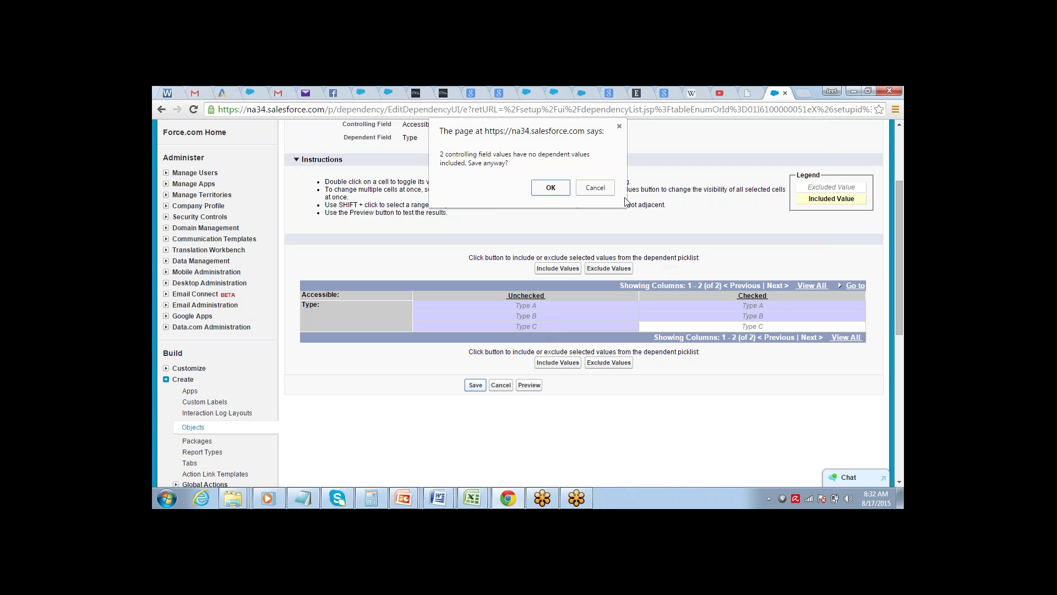
click(609, 191)
key(Return)
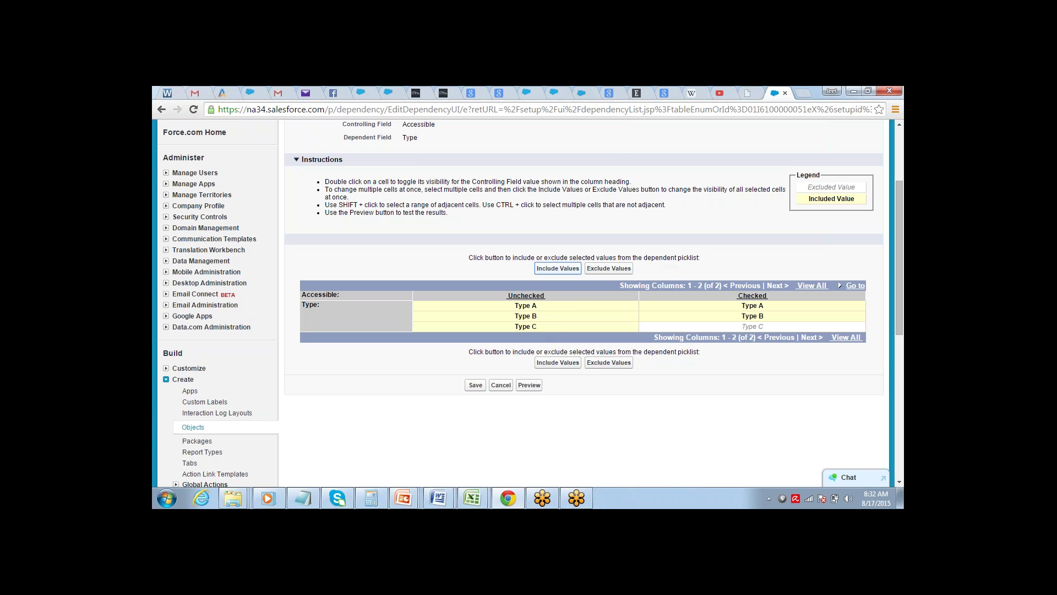
click(476, 385)
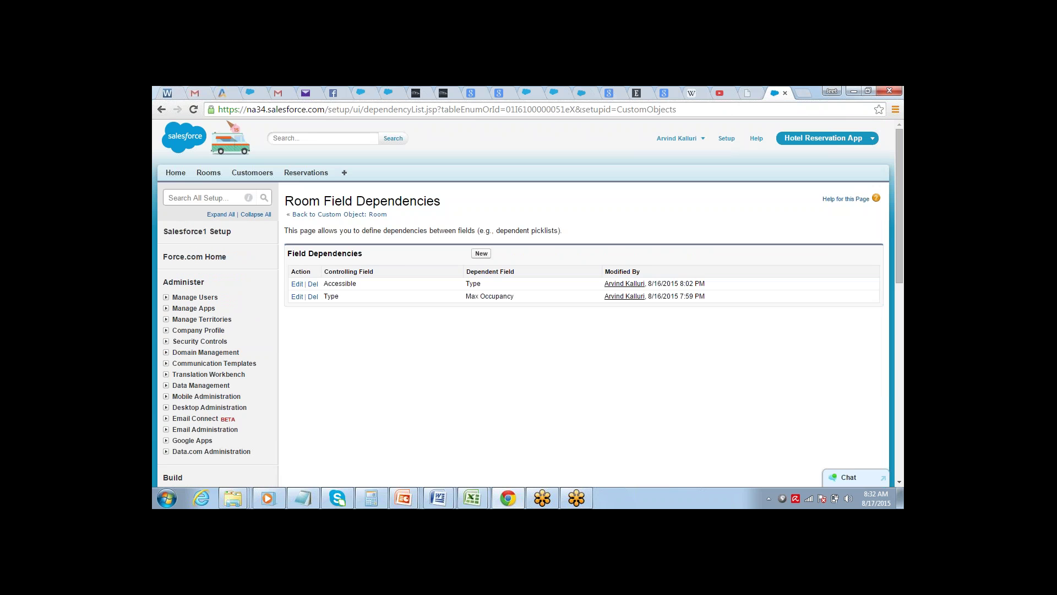
Fill a new Room form with Accessible checked, Type A and Max Occupancy 1, then switch to Notepad
click(208, 173)
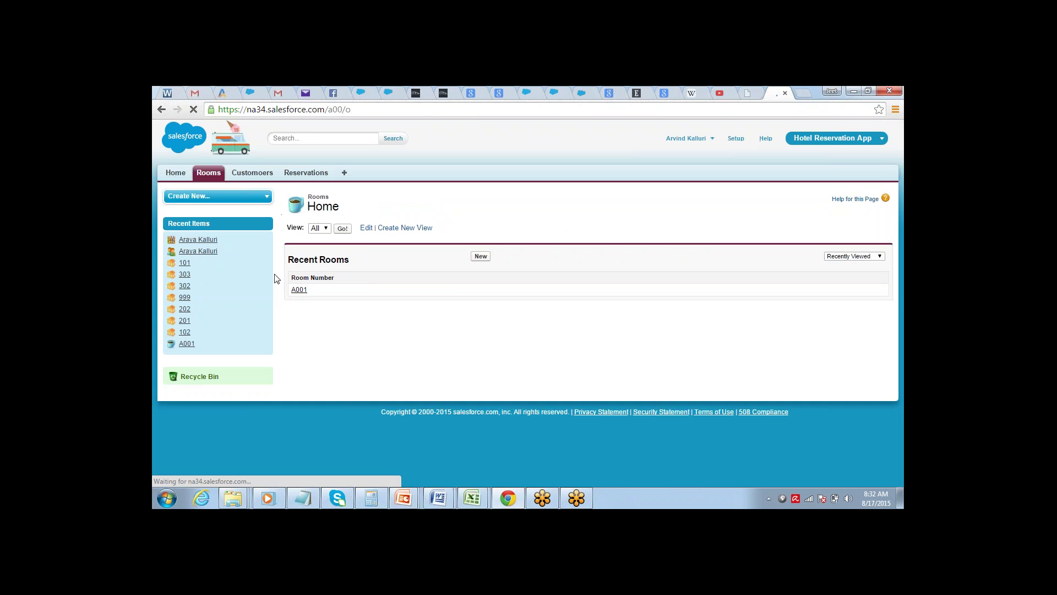
click(481, 256)
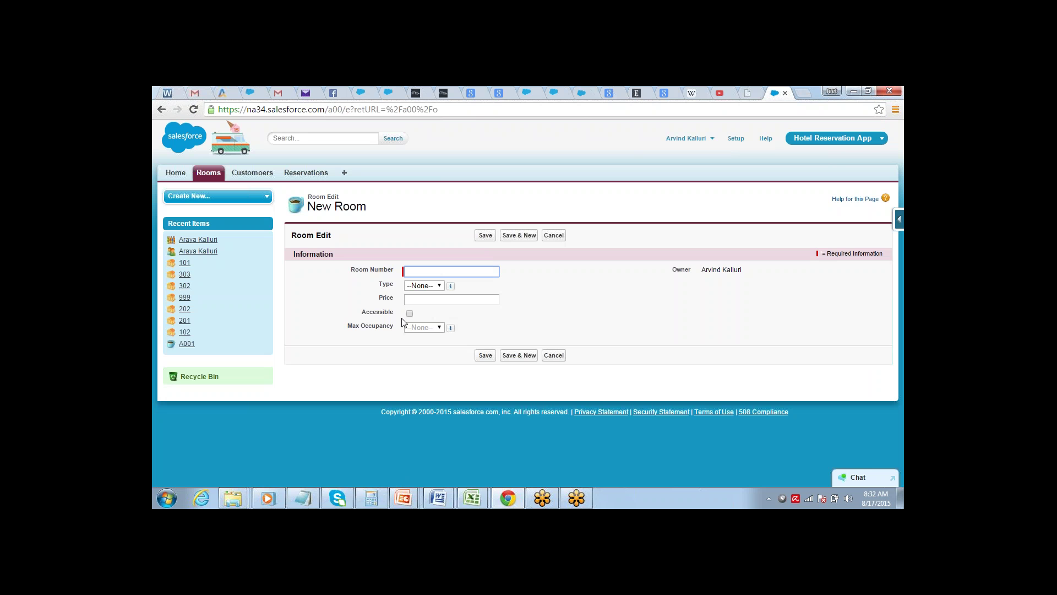
click(410, 313)
click(439, 284)
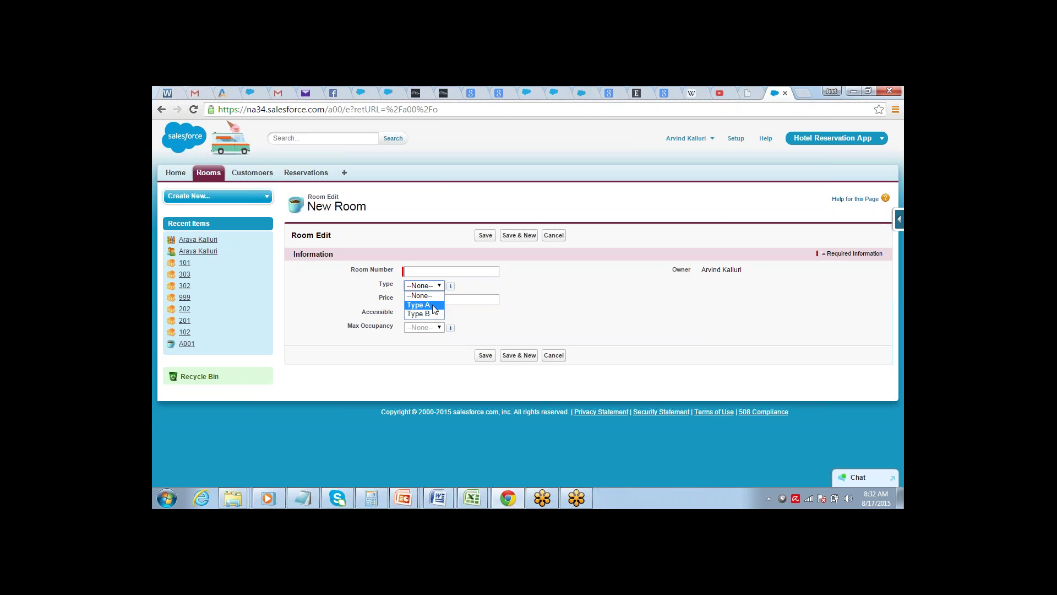
click(434, 308)
click(433, 327)
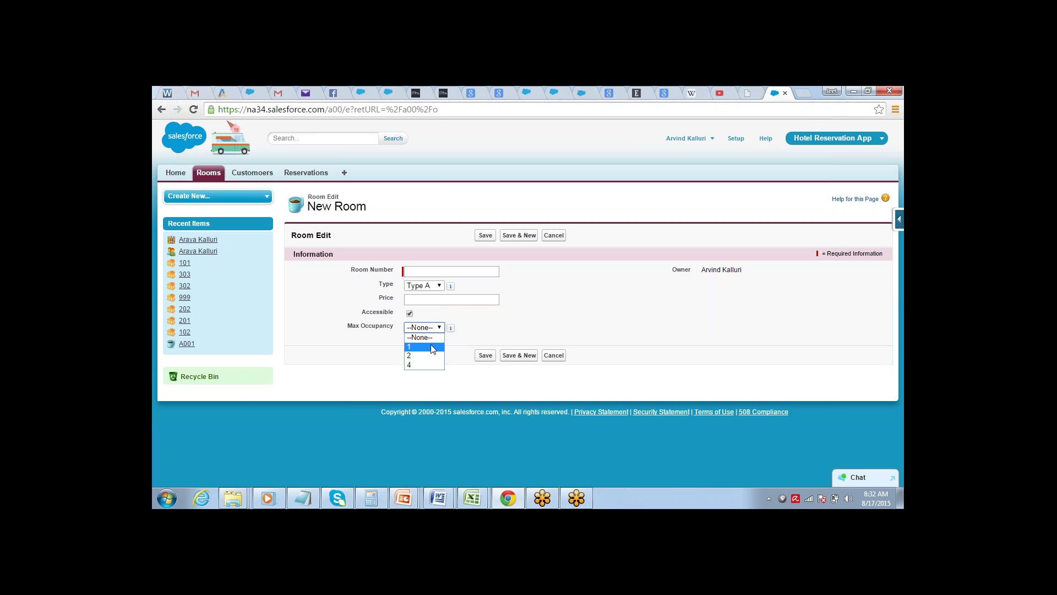
click(432, 348)
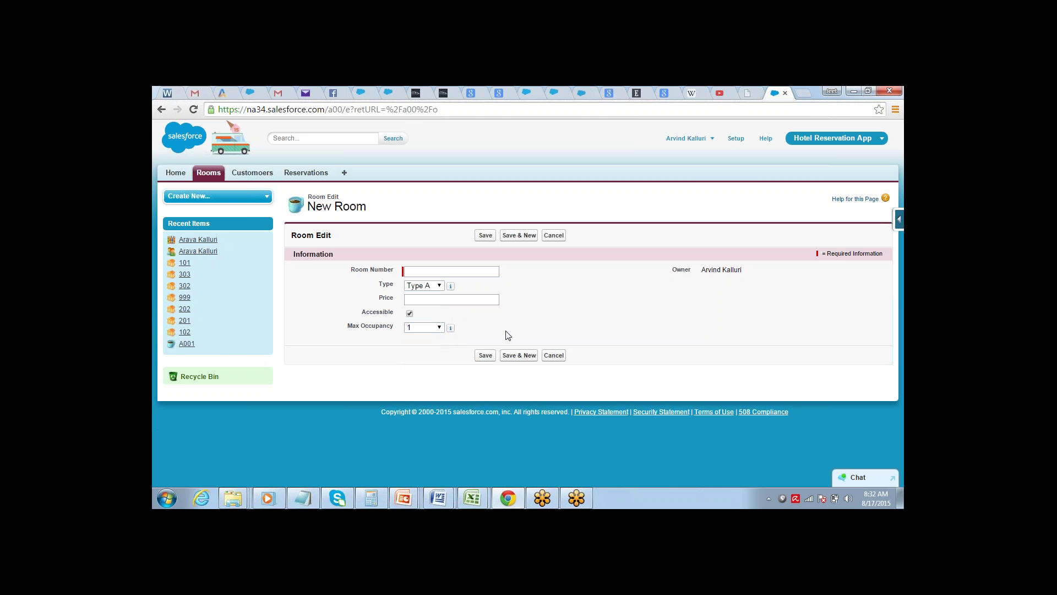
key(alt+Tab)
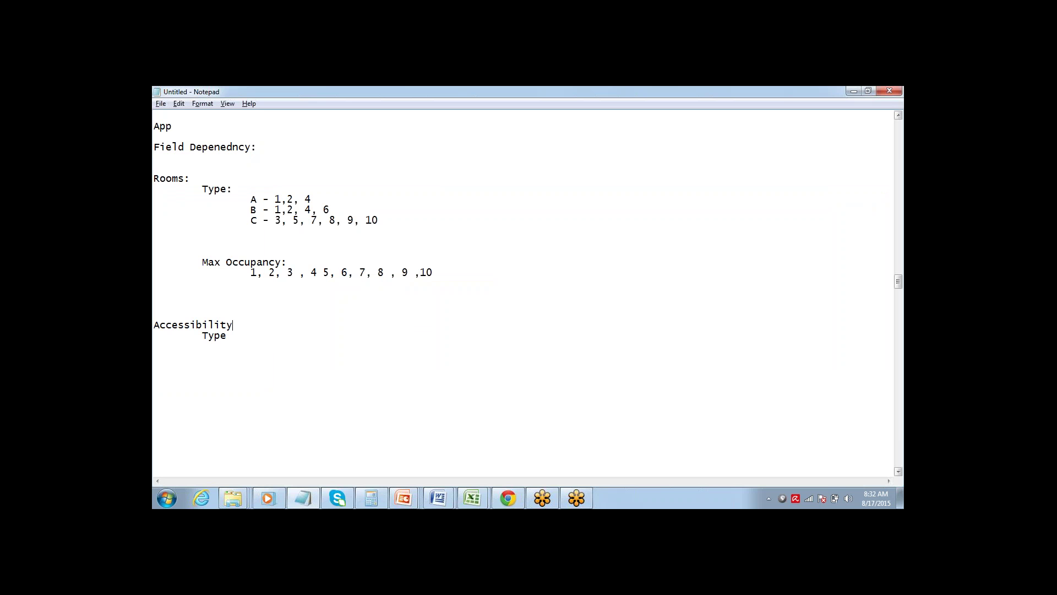
Add blank lines after the existing Notepad notes and return to the New Room form
key(alt+Tab)
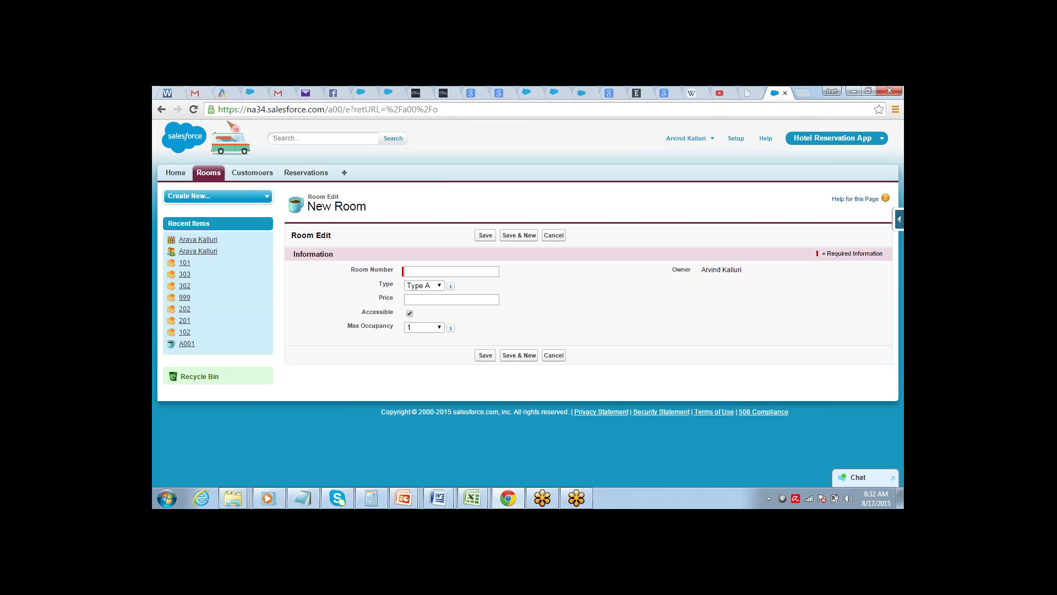
key(alt+Tab)
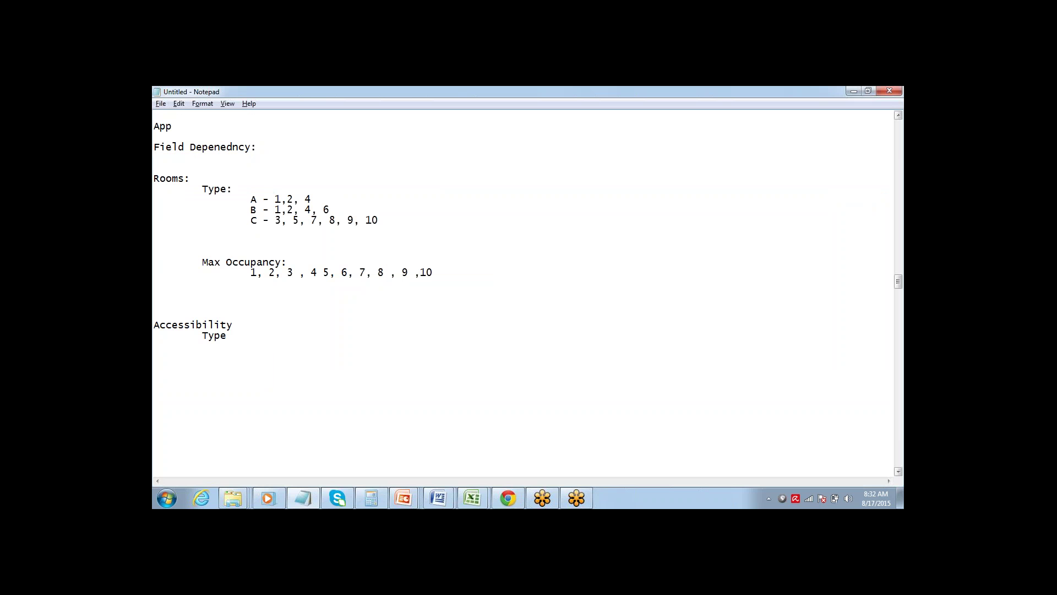
key(Return)
key(Return)
key(Return)
key(Return)
key(Return)
key(Return)
key(Return)
key(Return)
key(Return)
key(Return)
key(Return)
key(Return)
key(Return)
key(Return)
key(Return)
key(Return)
key(Return)
key(Return)
key(Return)
key(Return)
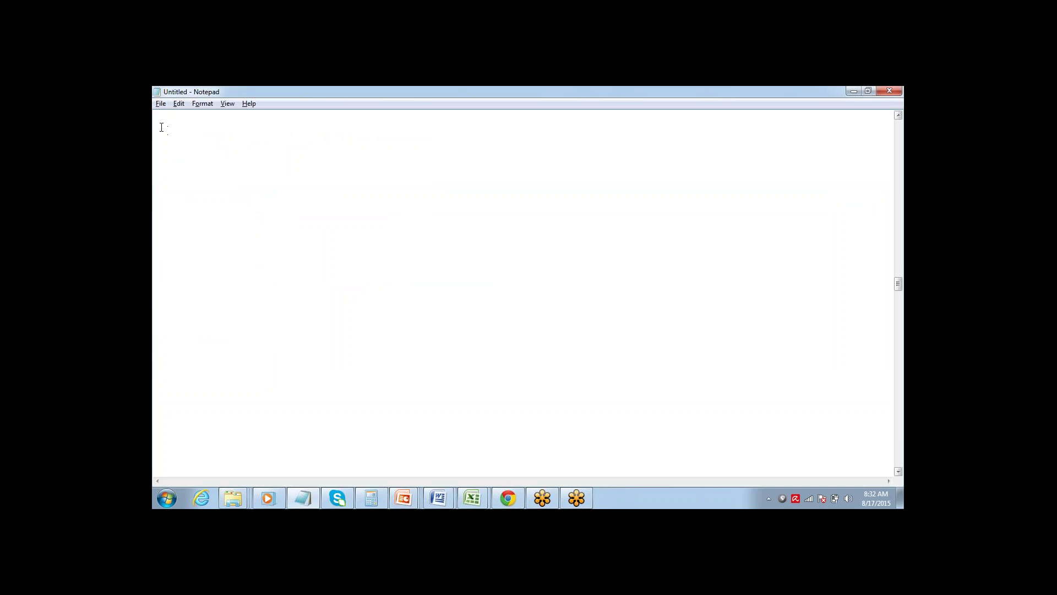
key(alt+Tab)
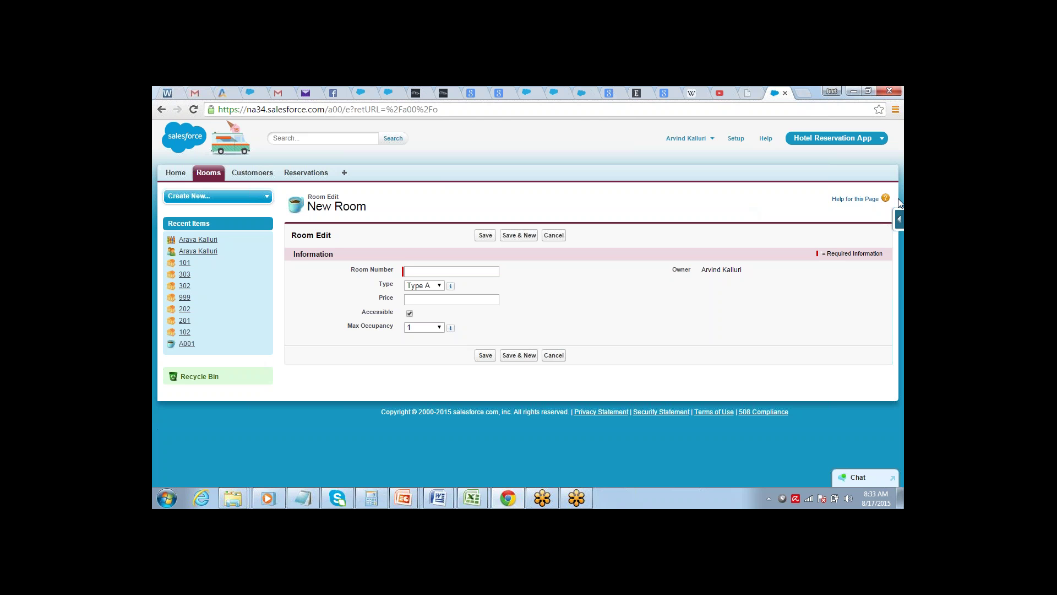
Add a 'Reservation Number' line to the notes, then go to the Reservations home page
click(899, 222)
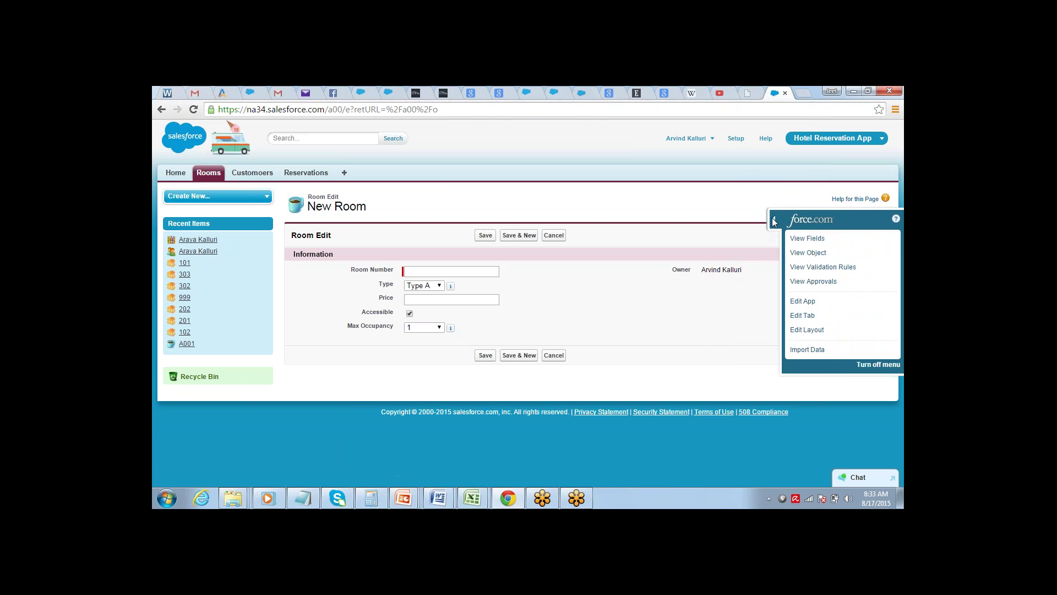
click(774, 219)
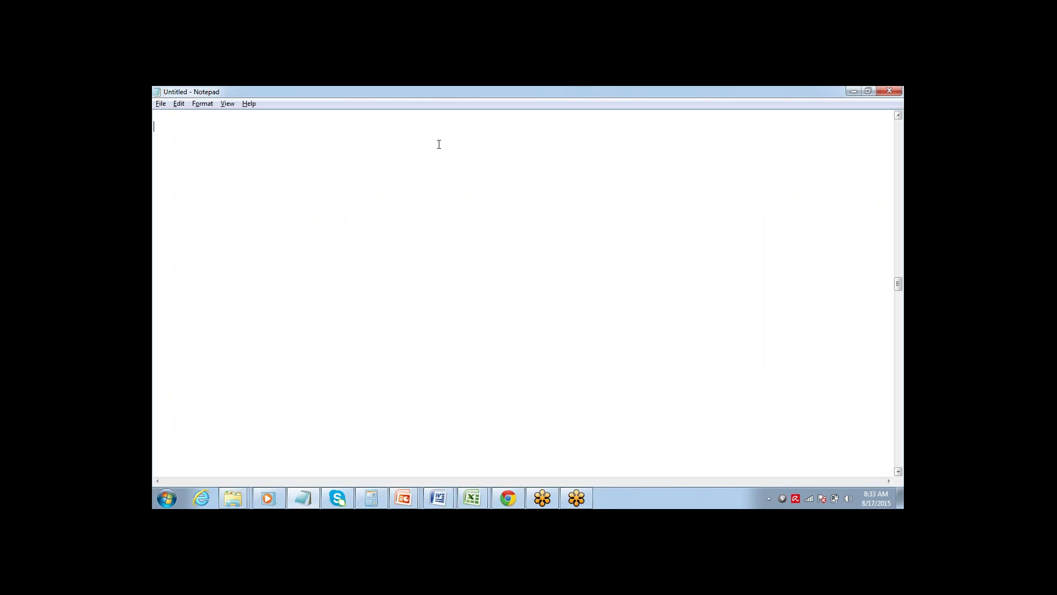
key(Return)
text(Reservation Number)
key(alt+Tab)
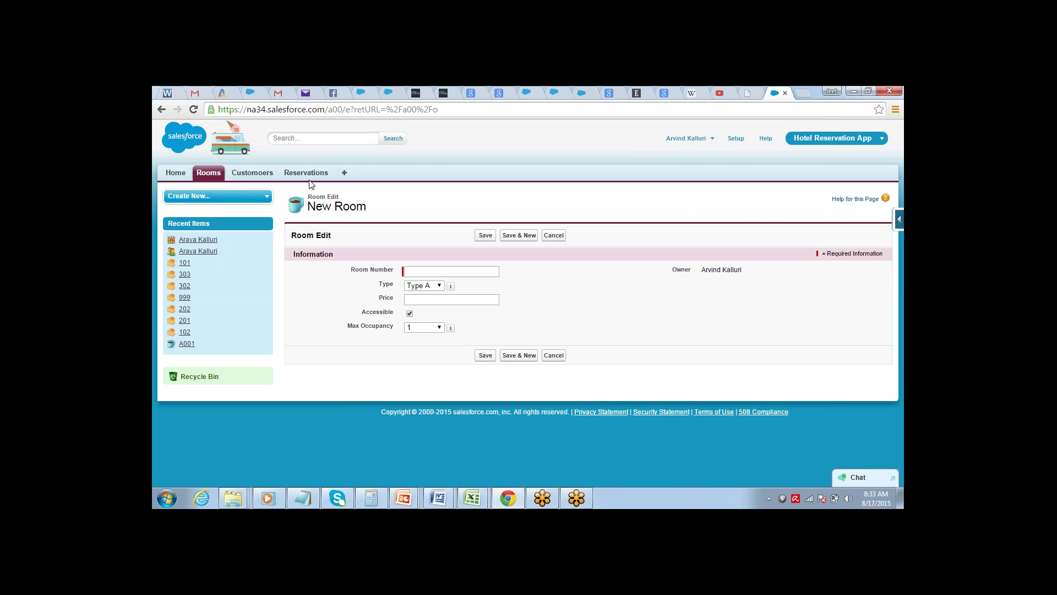
click(306, 172)
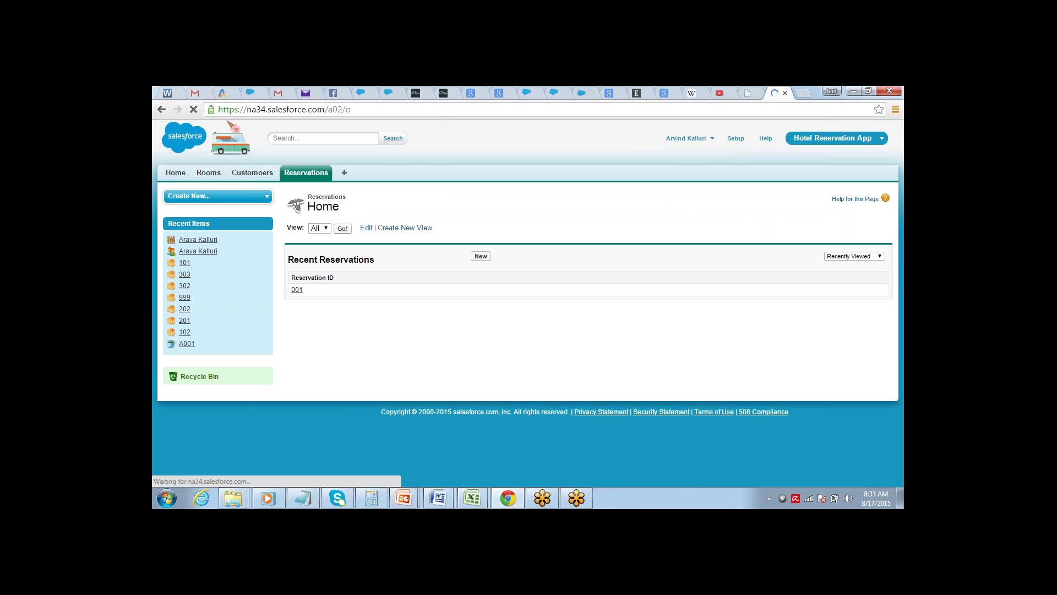
Start a new Reservation record and place the cursor in the Reservation ID field
click(481, 257)
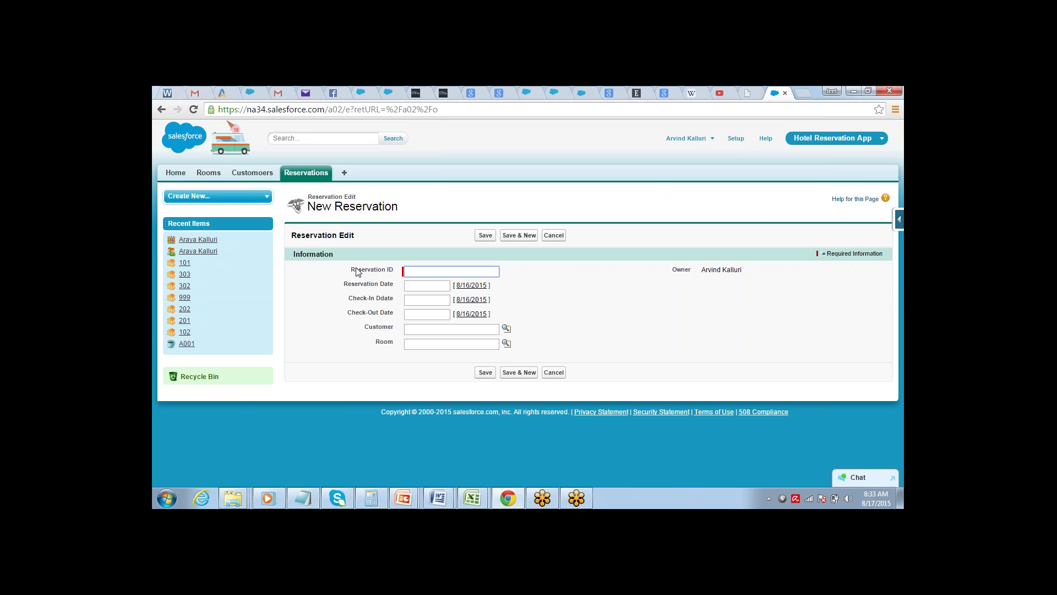
drag(353, 270, 394, 271)
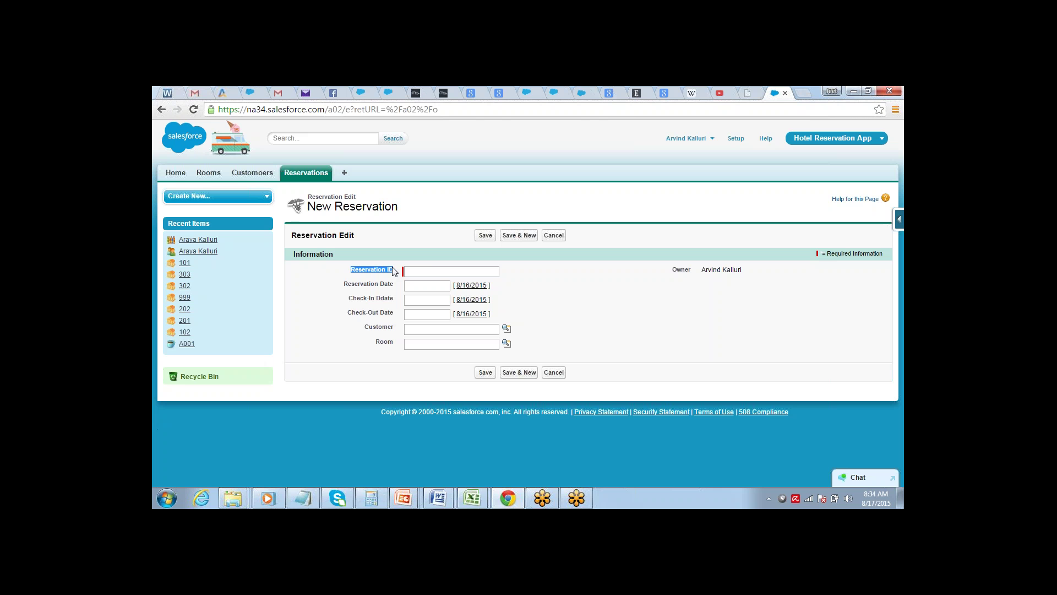
click(430, 272)
Back in Notepad, add a new line under Reservation Number, partly typed as 'Autony'
key(alt+Tab)
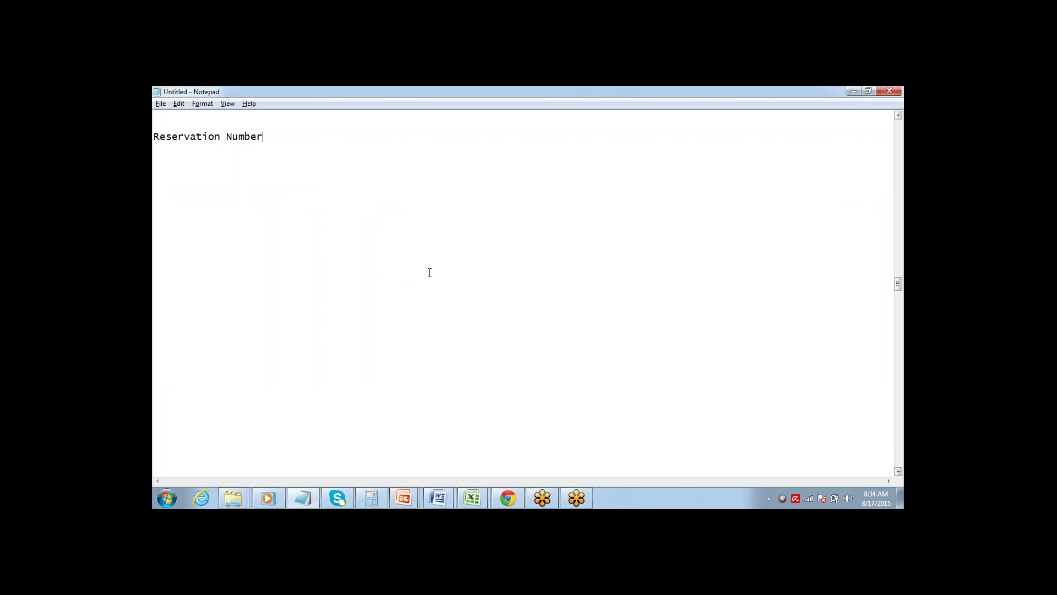
key(Return)
key(Return)
text(Auto)
text(nU)
key(BackSpace)
text(j)
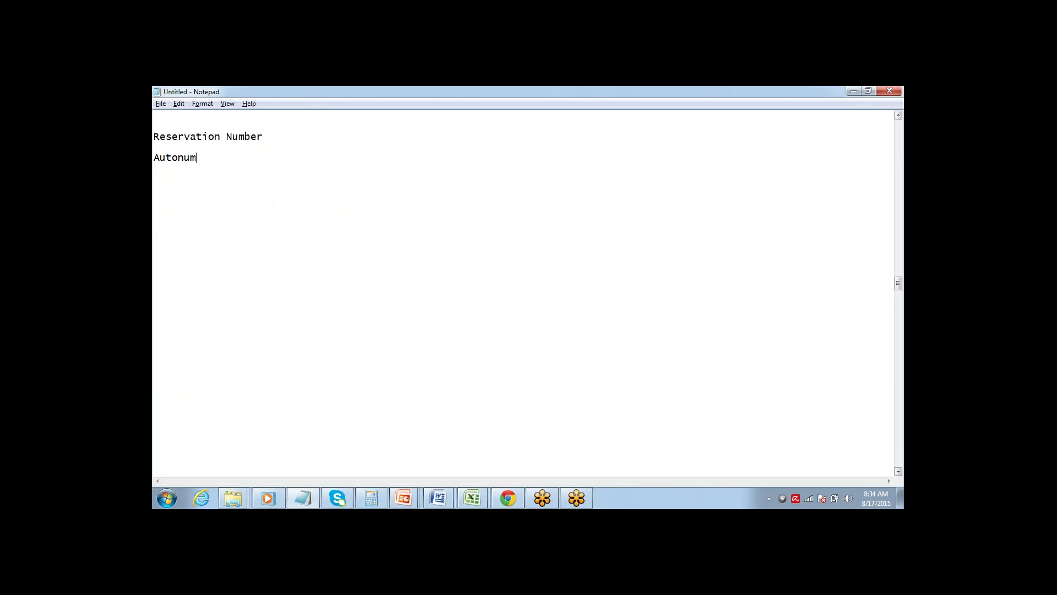
Fix the typo so the second note line reads 'Autonumber'
key(BackSpace)
text(ber)
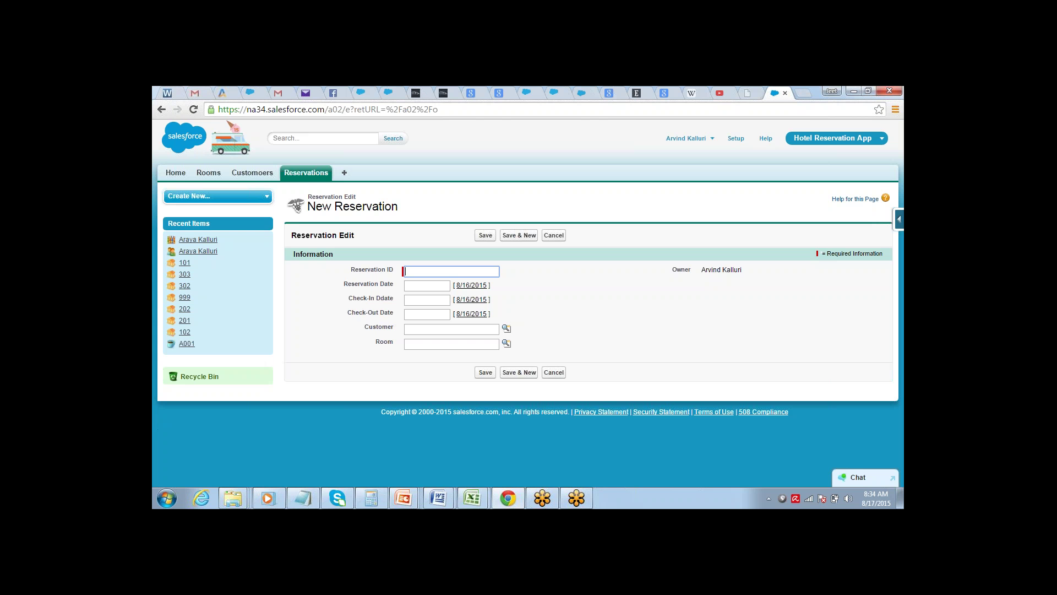
Highlight the Reservation ID label on the New Reservation form
drag(350, 270, 397, 276)
Go to Setup's Create > Objects list and briefly view the Room object
click(543, 280)
click(736, 138)
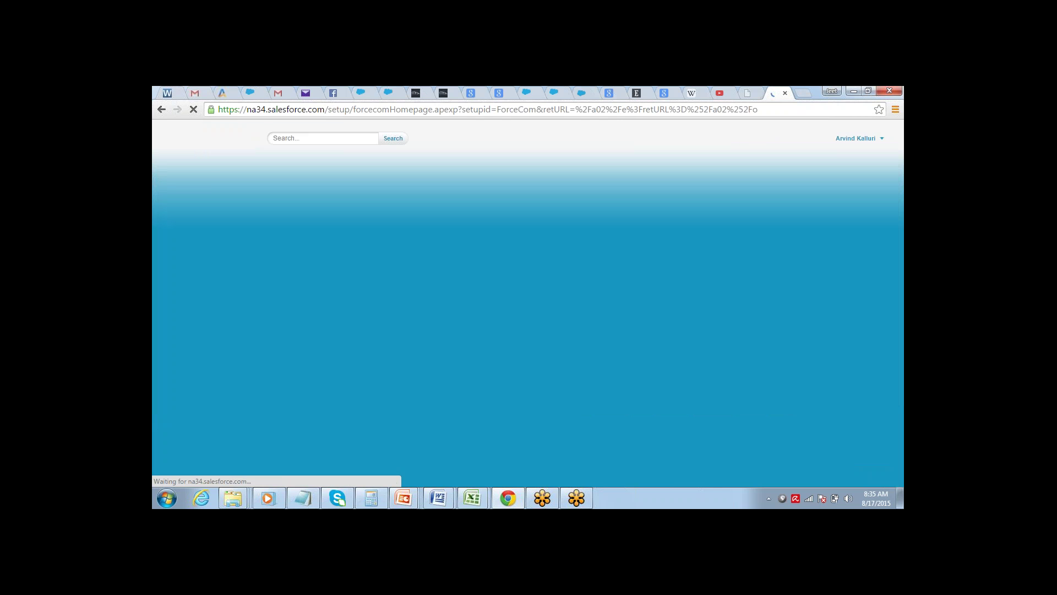
scroll(902, 160, down, 4)
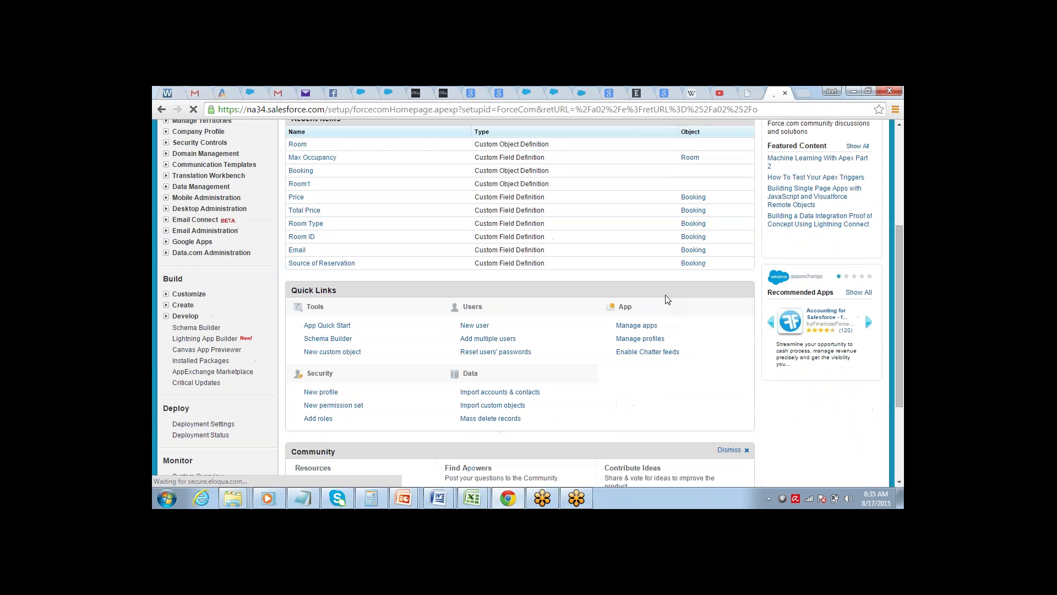
click(167, 306)
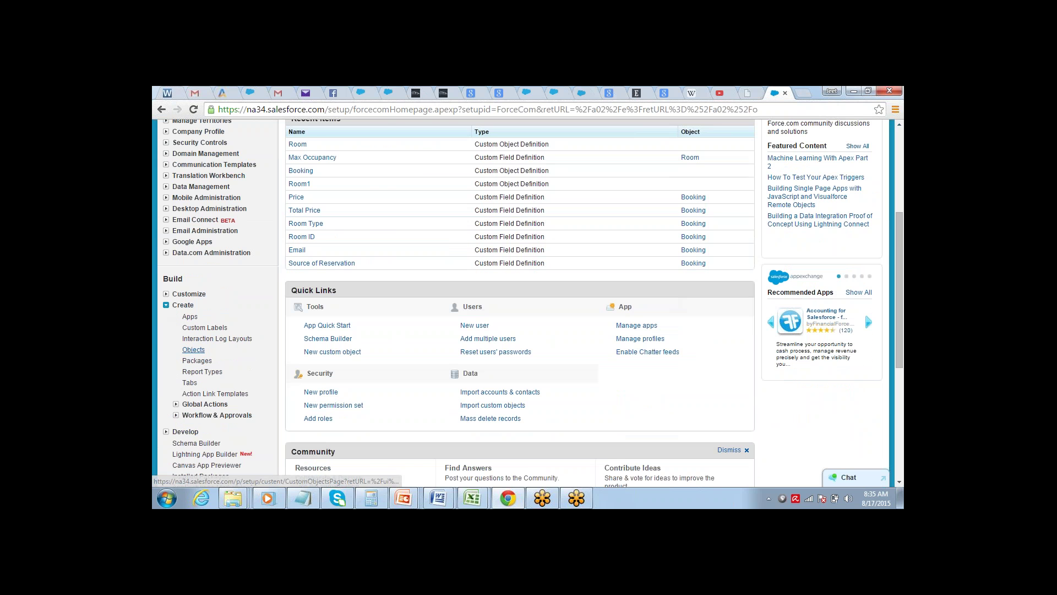
click(193, 350)
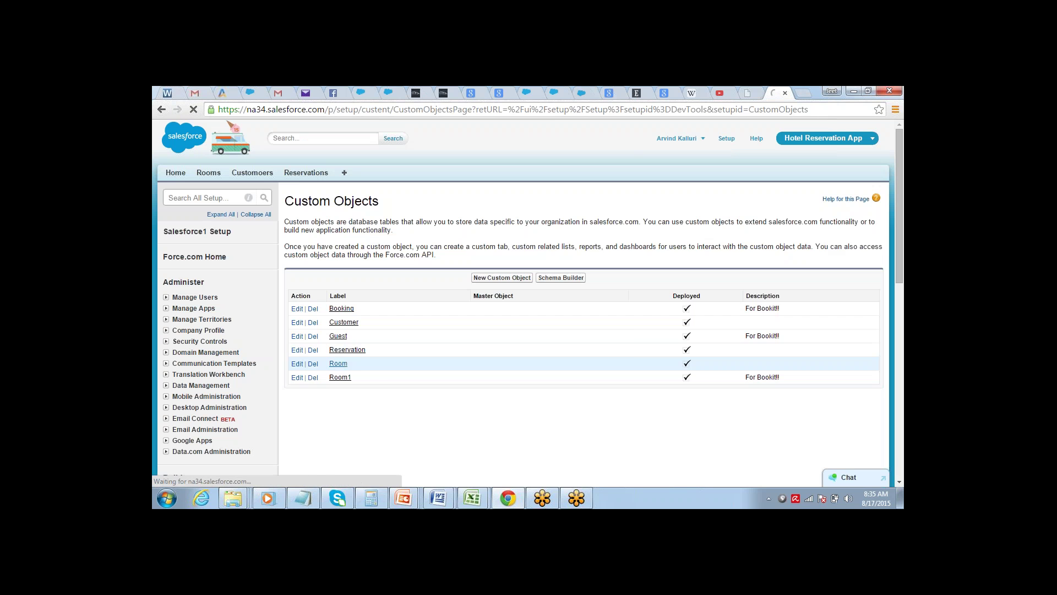
click(338, 364)
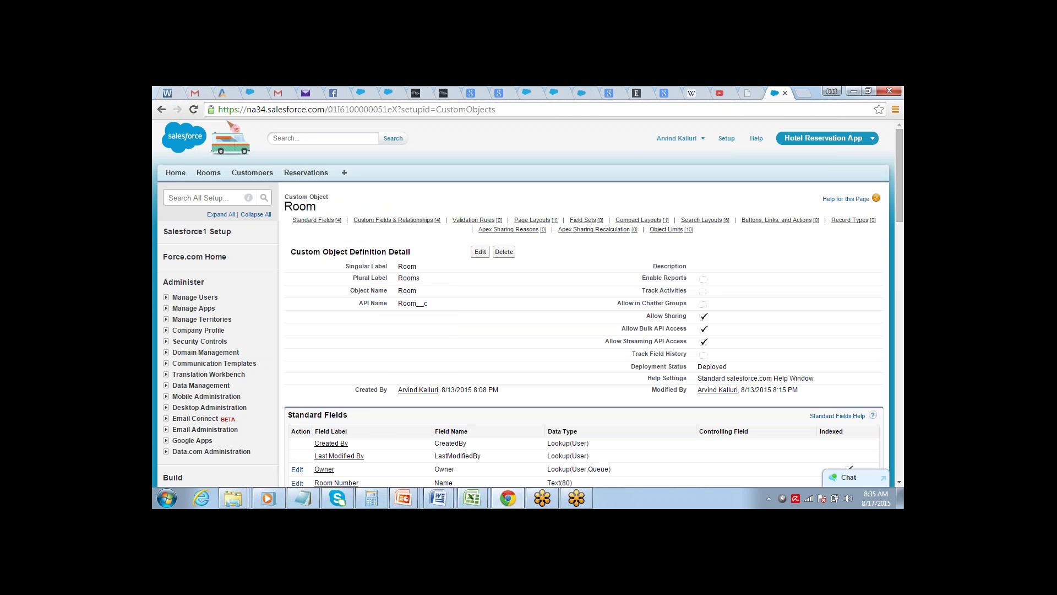
click(161, 110)
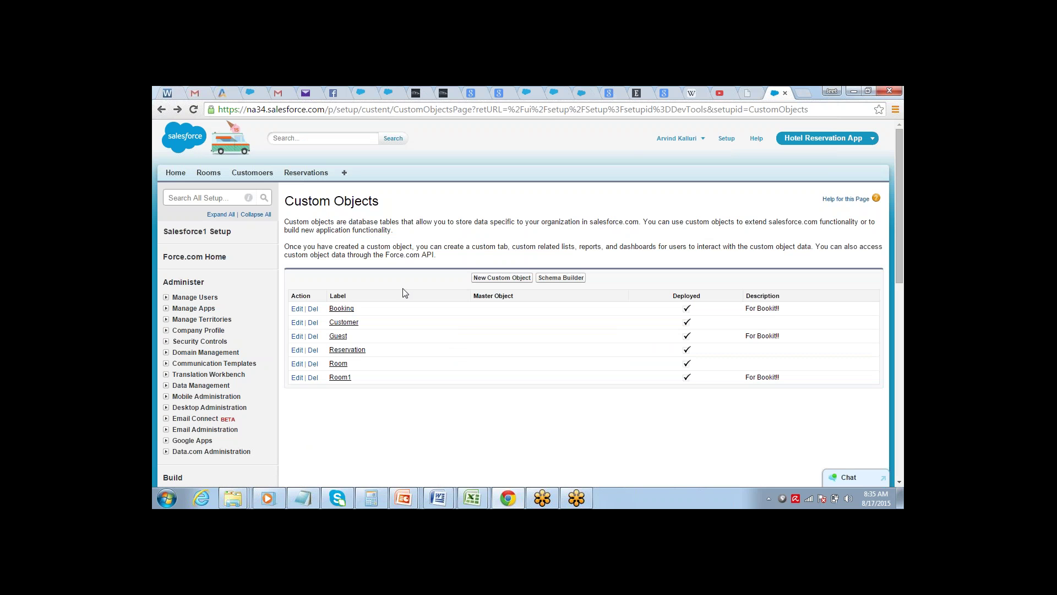
Open the Customer object and start a new custom field
click(346, 323)
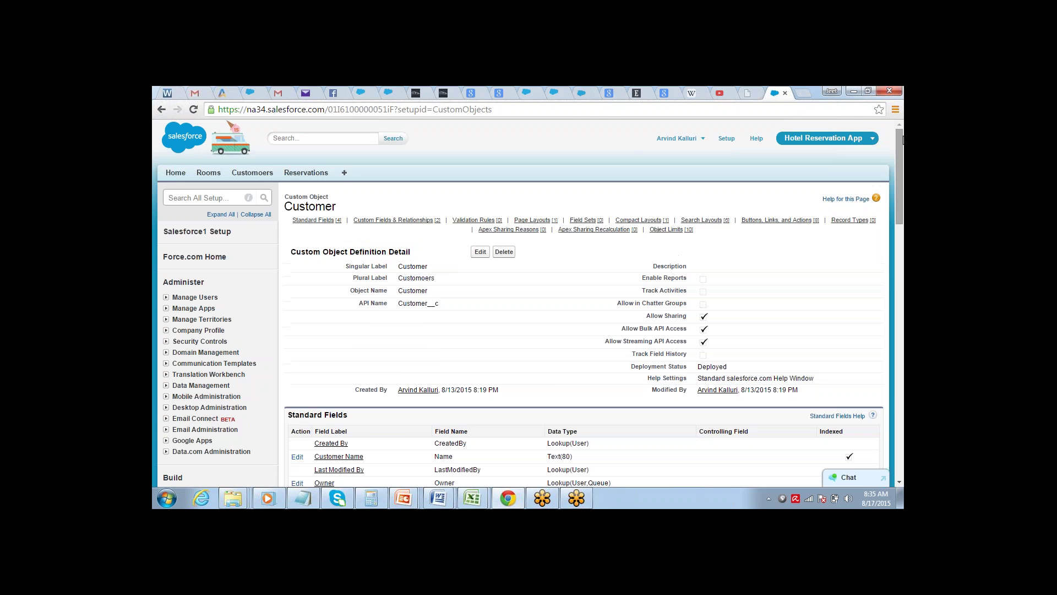
drag(899, 159, 899, 217)
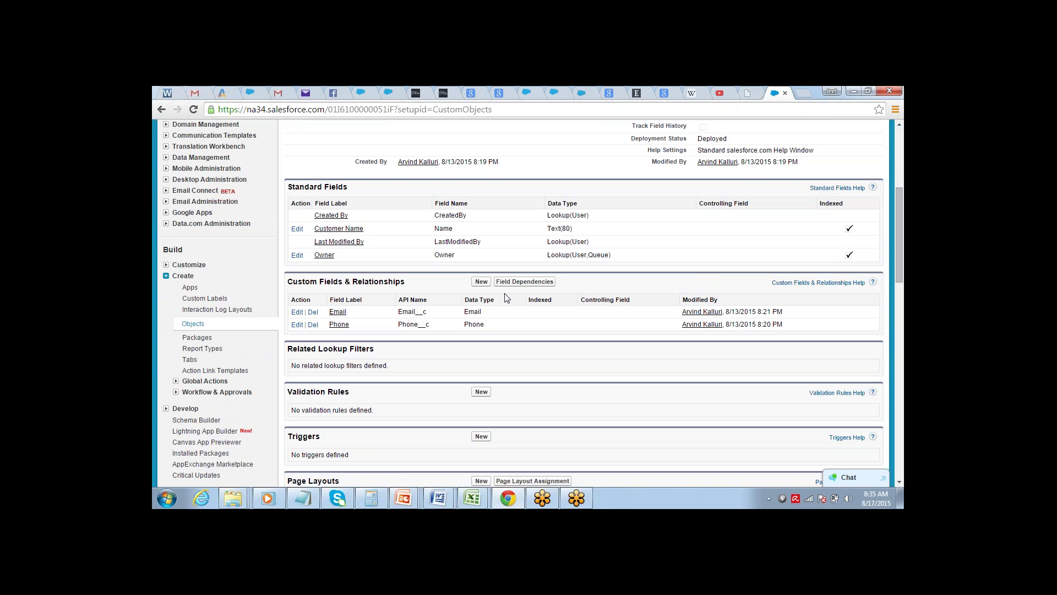
click(480, 282)
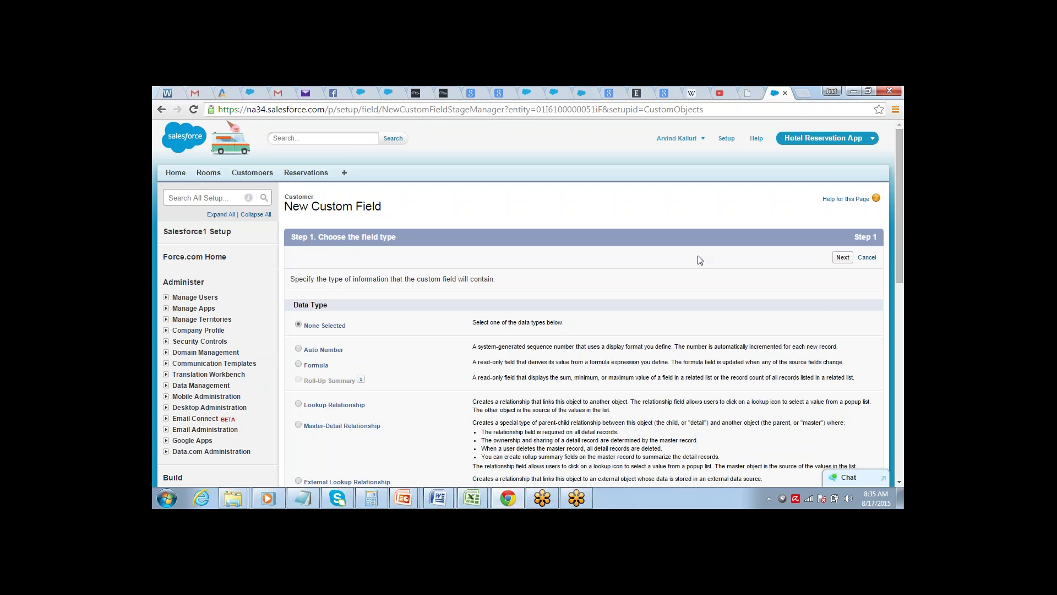
Choose Auto Number as the field type and continue to the details step
click(299, 349)
drag(472, 347, 573, 349)
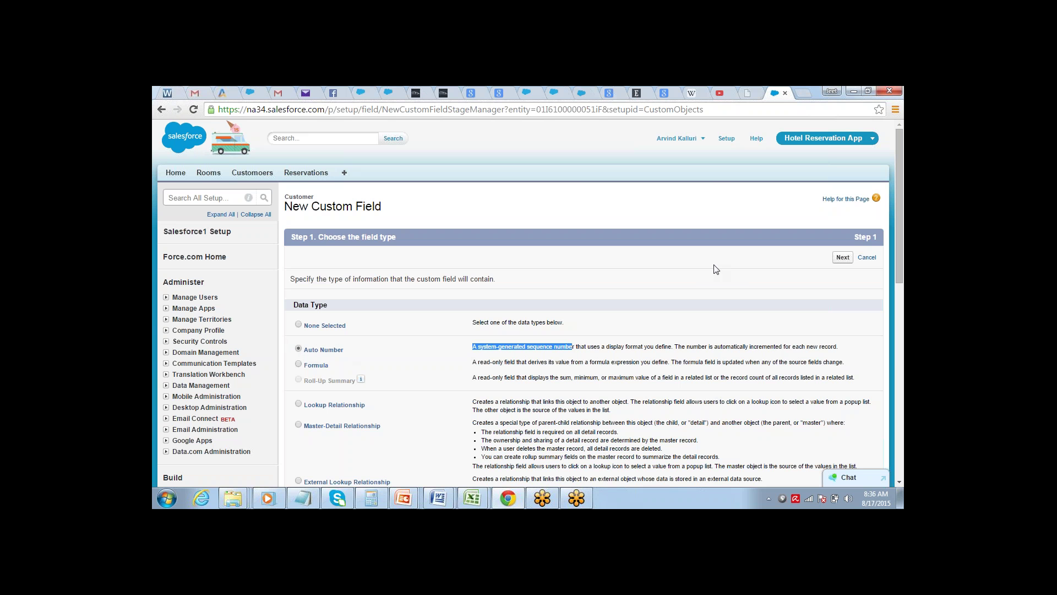
click(844, 257)
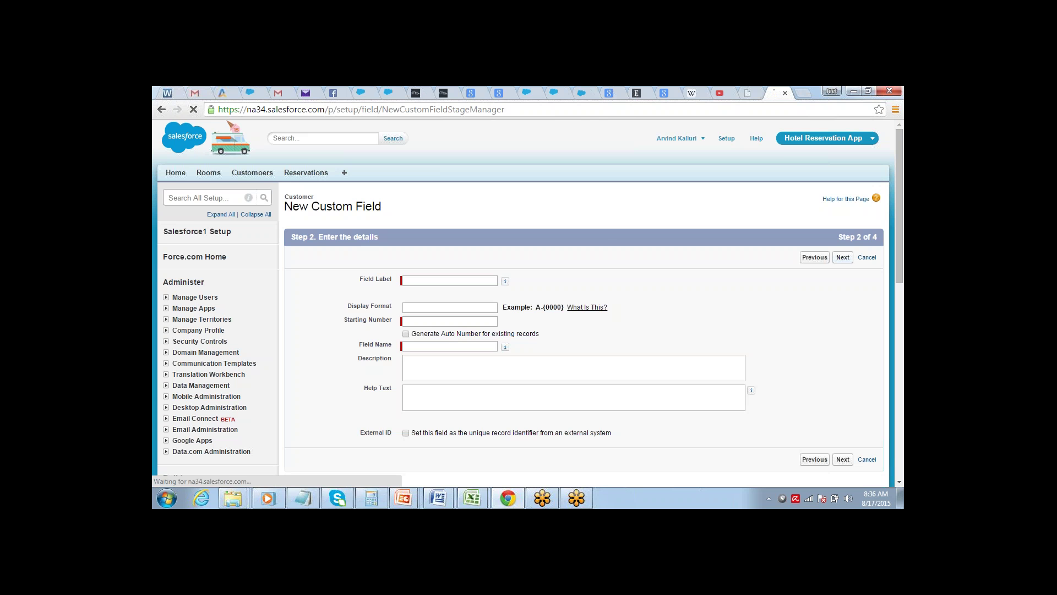
Label the field 'Customer ID' and highlight the example display format
click(419, 281)
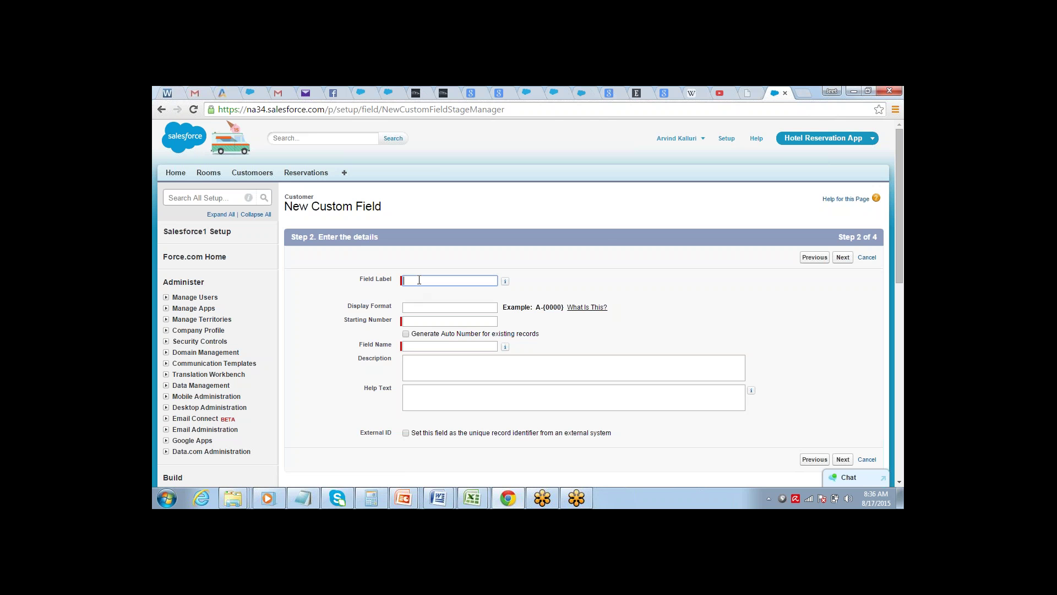
text(Customer ID)
key(Tab)
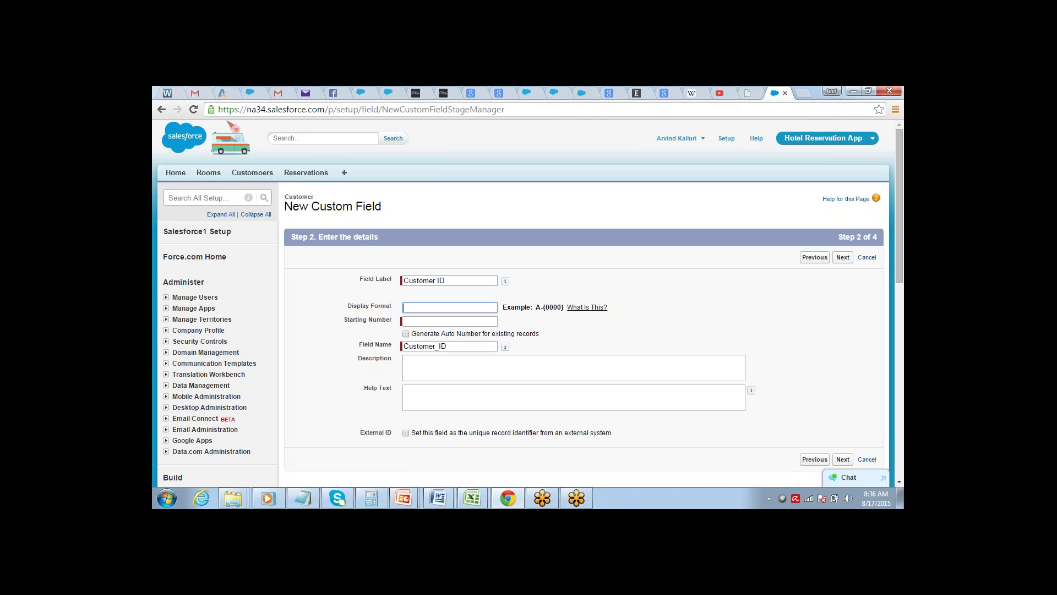
double_click(537, 307)
key(alt+Tab)
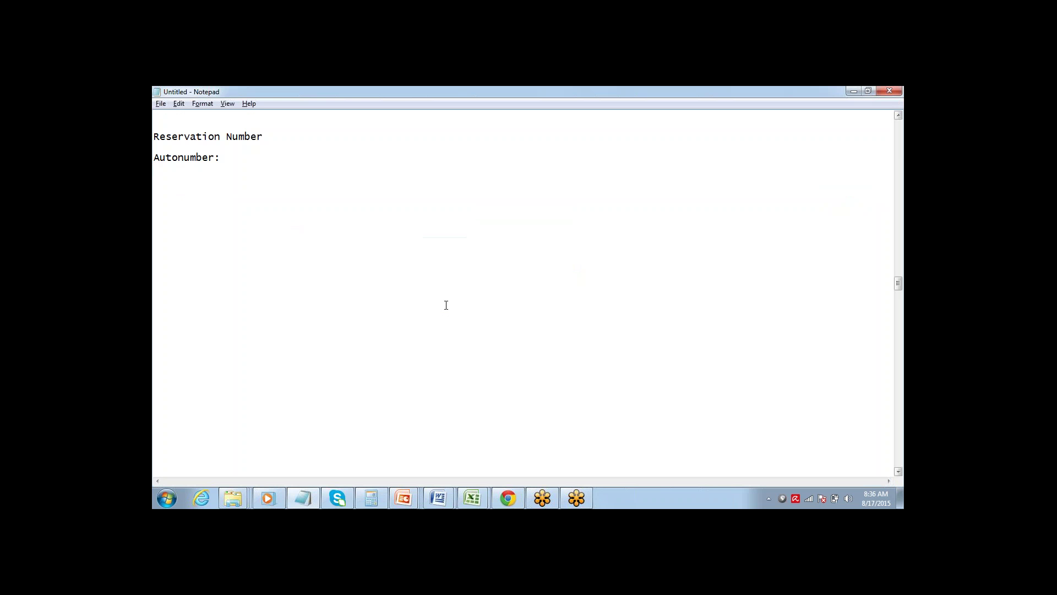
Add 'Static Part', 'Dynamic part' and 'Cust-001' lines to the notes
text(Static)
text( Pref)
key(BackSpace)
key(BackSpace)
key(BackSpace)
text(art)
key(Return)
text(Dynamic part)
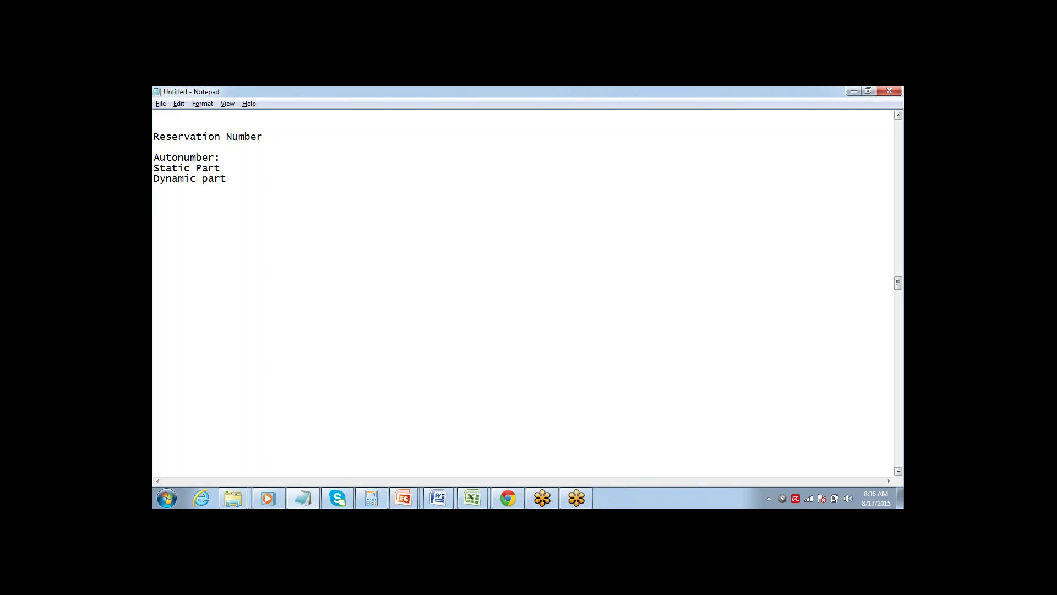
key(Return)
key(Return)
text(Cust-001)
Change the example from 'Cust-001' to 'CUST/001'
key(shift+Left)
key(shift+Left)
key(shift+Left)
key(shift+Left)
key(shift+Left)
key(shift+Left)
key(shift+Left)
key(shift+Left)
key(Right)
key(BackSpace)
text(/)
key(Left)
key(shift+Left)
key(shift+Left)
key(shift+Left)
text(UST)
Point out the static CUST/ and dynamic 001 parts, then copy the CUST/001 line
key(shift+Left)
key(Right)
key(shift+Left)
key(shift+Left)
key(shift+Left)
click(178, 199)
key(shift+Home)
key(Right)
key(shift+End)
key(Right)
key(shift+Up)
key(Right)
key(shift+Right)
key(shift+Right)
key(shift+Right)
key(shift+Right)
key(shift+Right)
key(End)
key(shift+Left)
key(shift+Left)
key(shift+Left)
key(shift+Home)
key(ctrl+c)
key(alt+Tab)
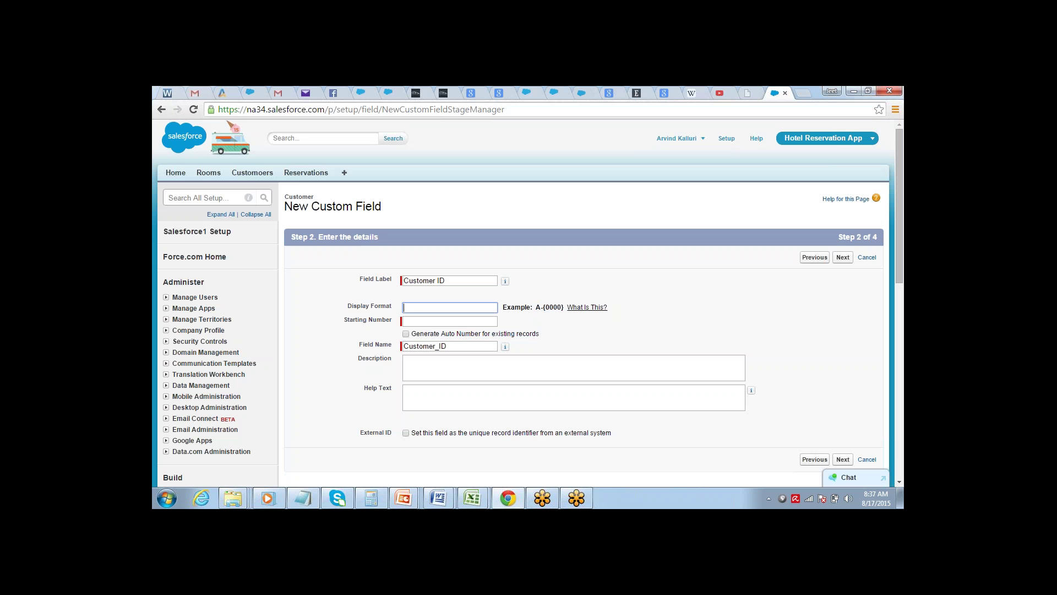
Set Display Format to CUST/{000}, Starting Number 1, and number existing Customer records
key(ctrl+v)
text({)
key(shift+Left)
key(shift+Left)
key(shift+Left)
click(443, 307)
text(00)
key(shift+Left)
key(shift+Left)
key(BackSpace)
key(Tab)
click(488, 321)
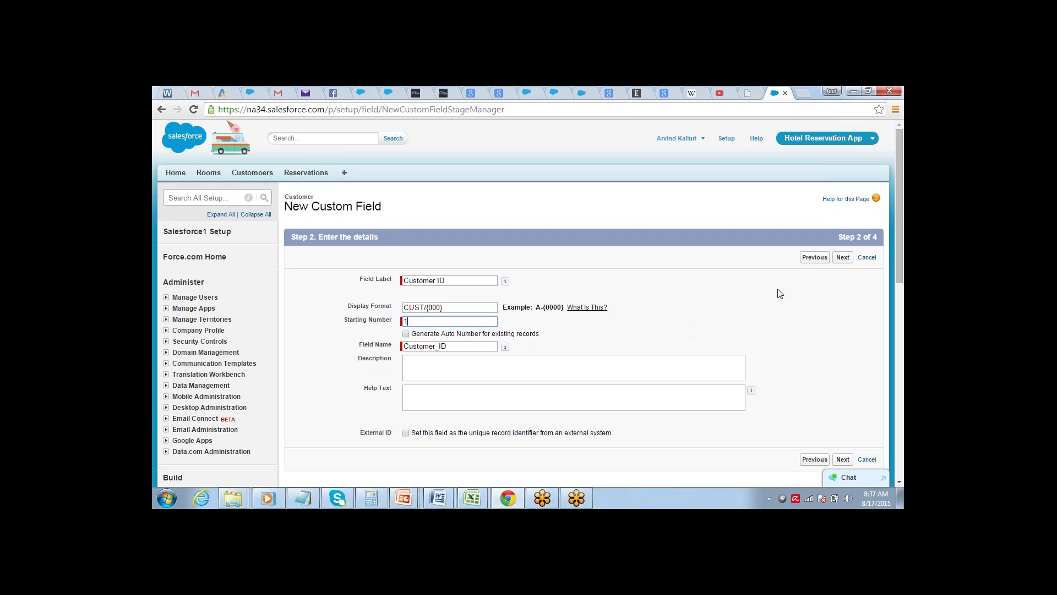
click(406, 335)
Continue past the Step 2 details and the default Step 3 field-level security
click(841, 259)
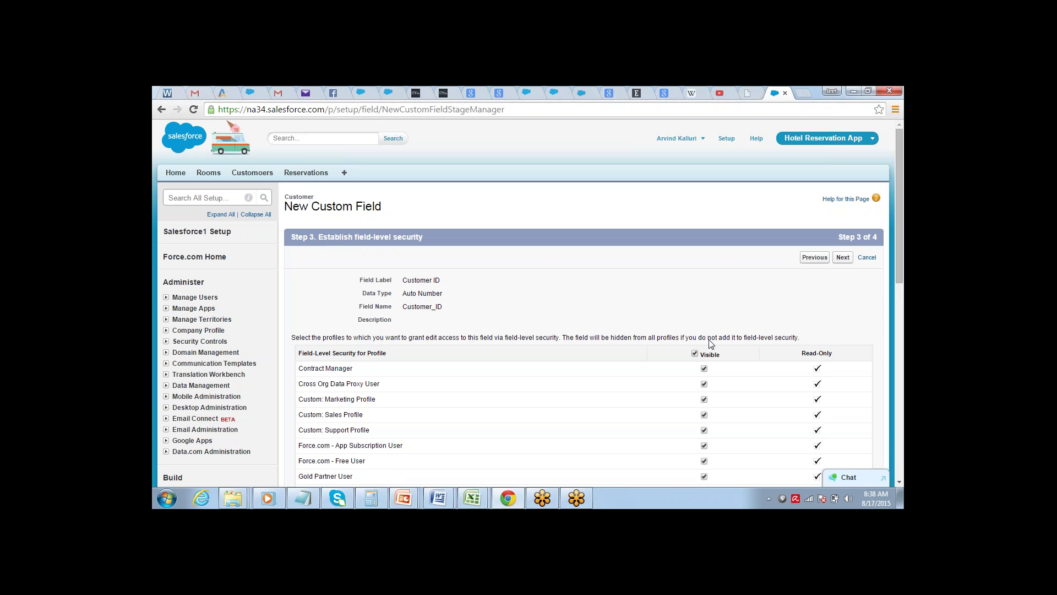
click(843, 259)
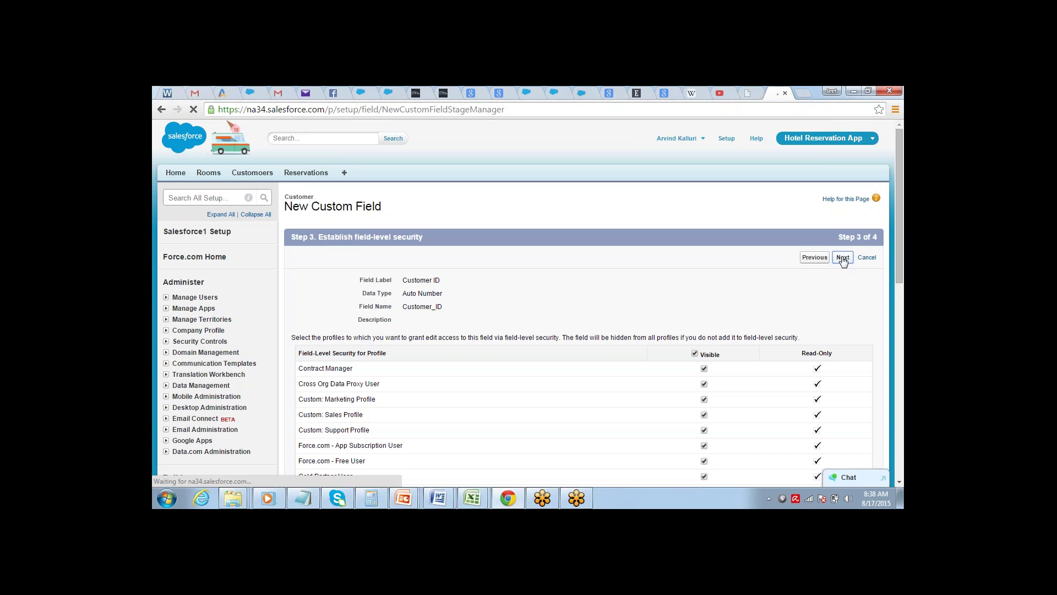
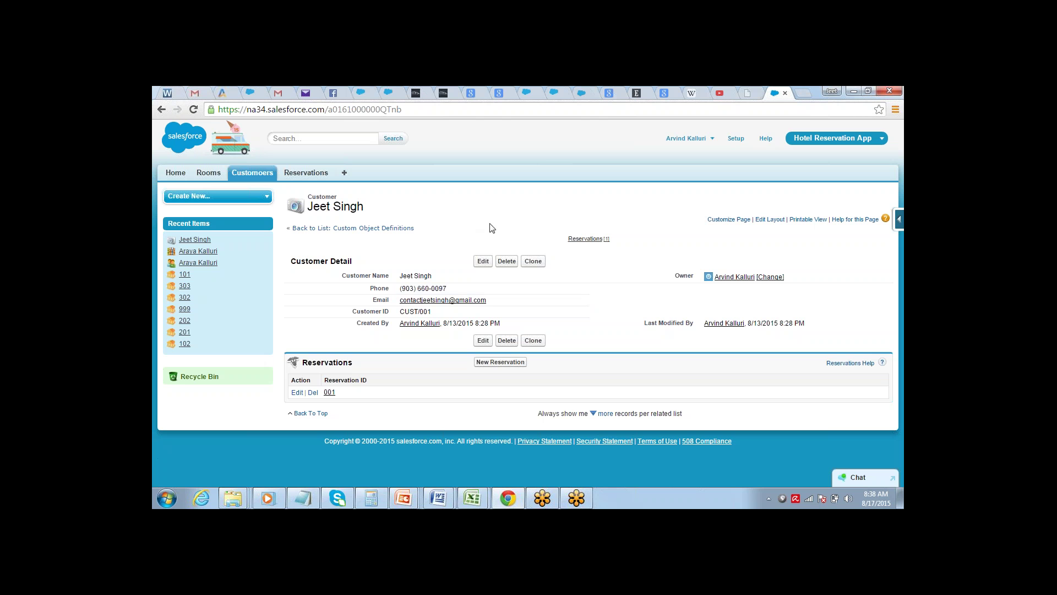
Return to the Customers home list showing the one recent customer
click(251, 176)
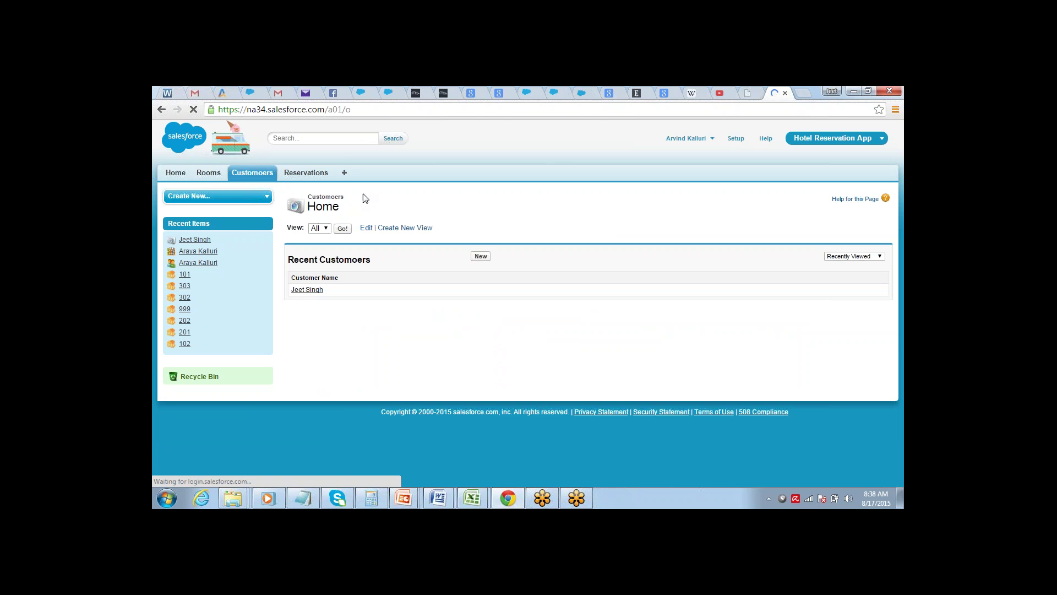
Create two new customer records, entering only a customer name for each
click(477, 257)
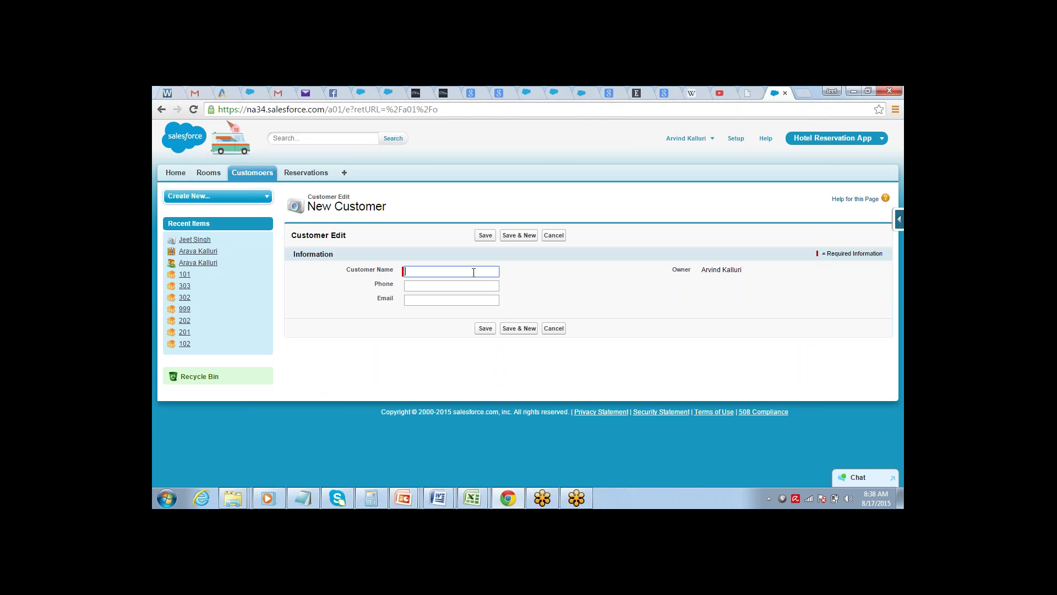
key(Tab)
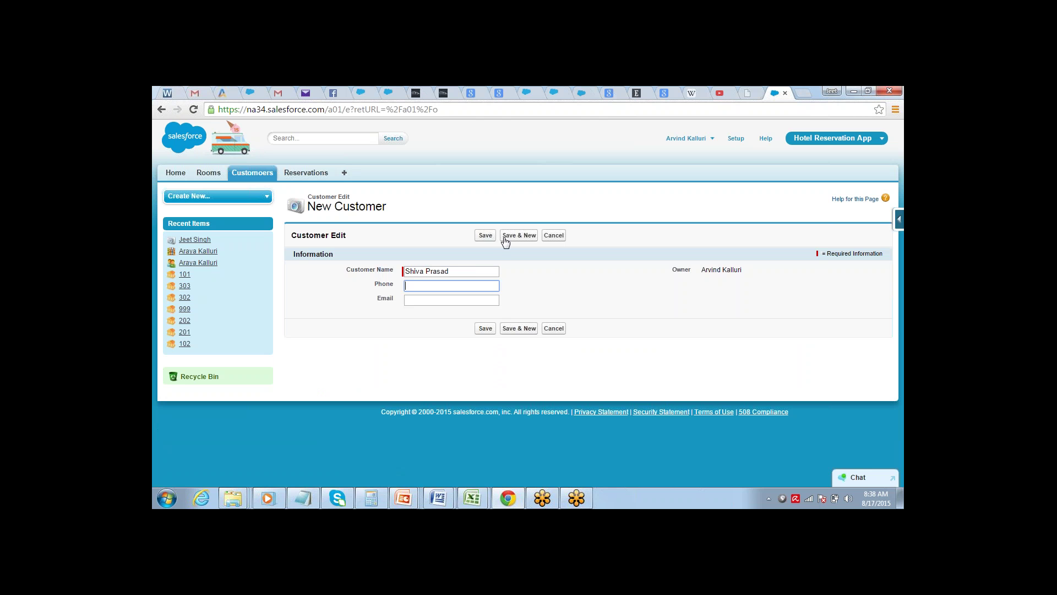
click(511, 236)
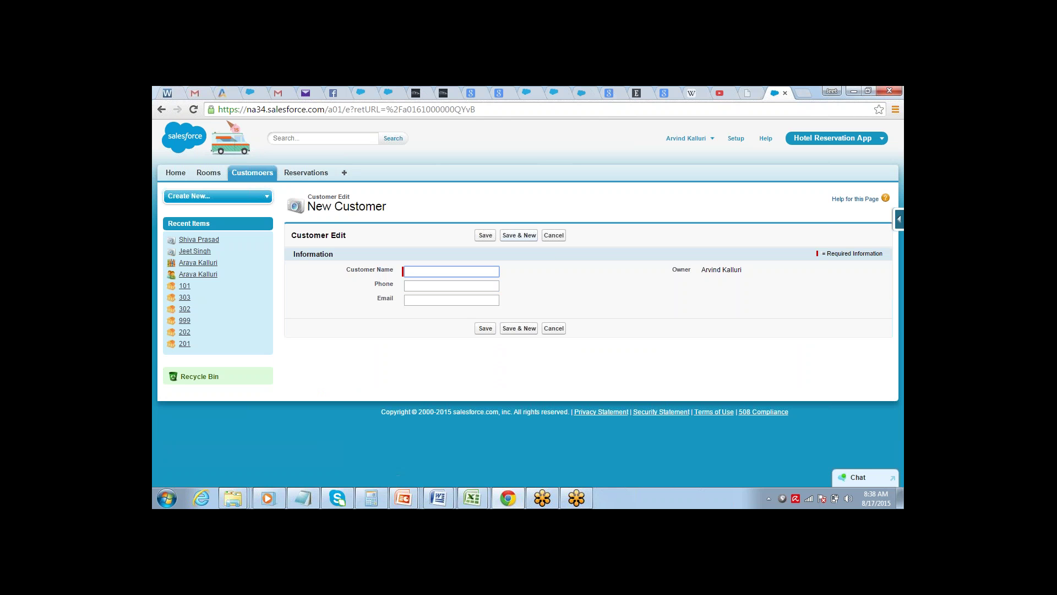
text(Arvind)
key(Tab)
click(485, 235)
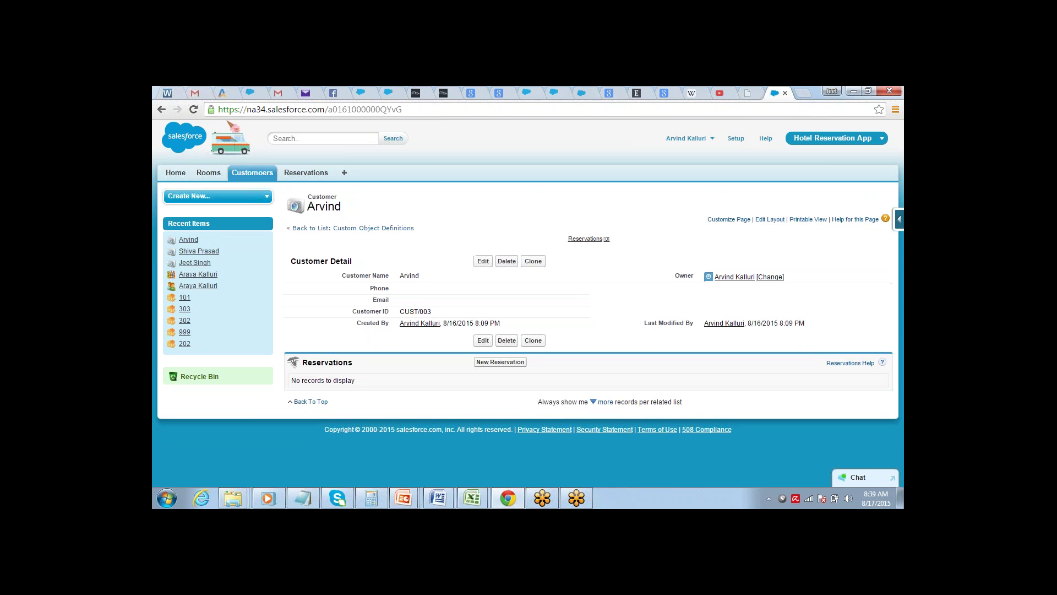
Open the first new customer and select its auto-generated Customer ID, checking the Customer object definition
click(266, 169)
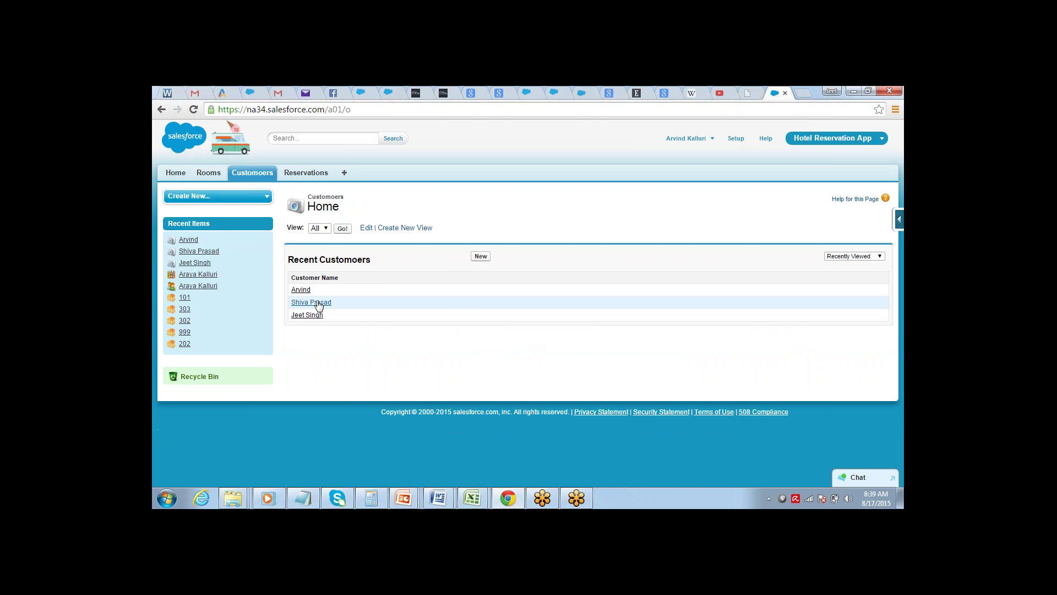
click(311, 302)
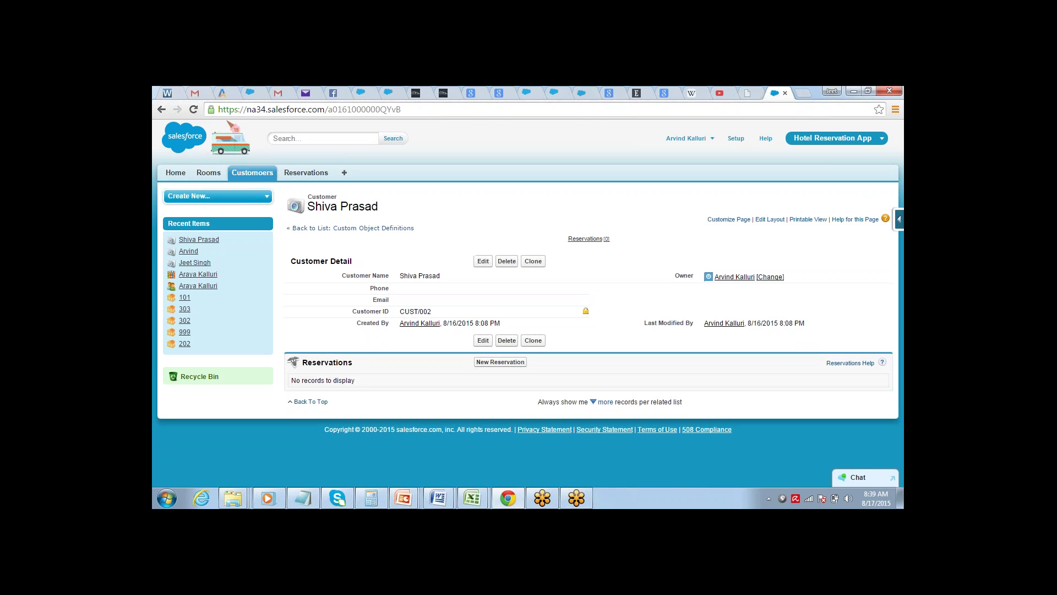
drag(402, 311, 445, 310)
click(303, 228)
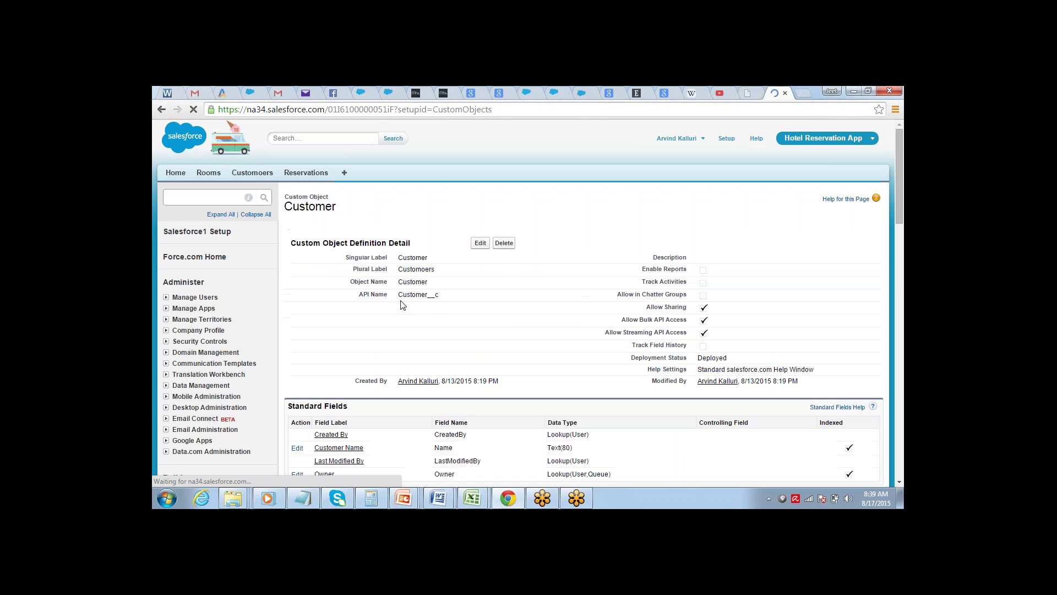
click(162, 110)
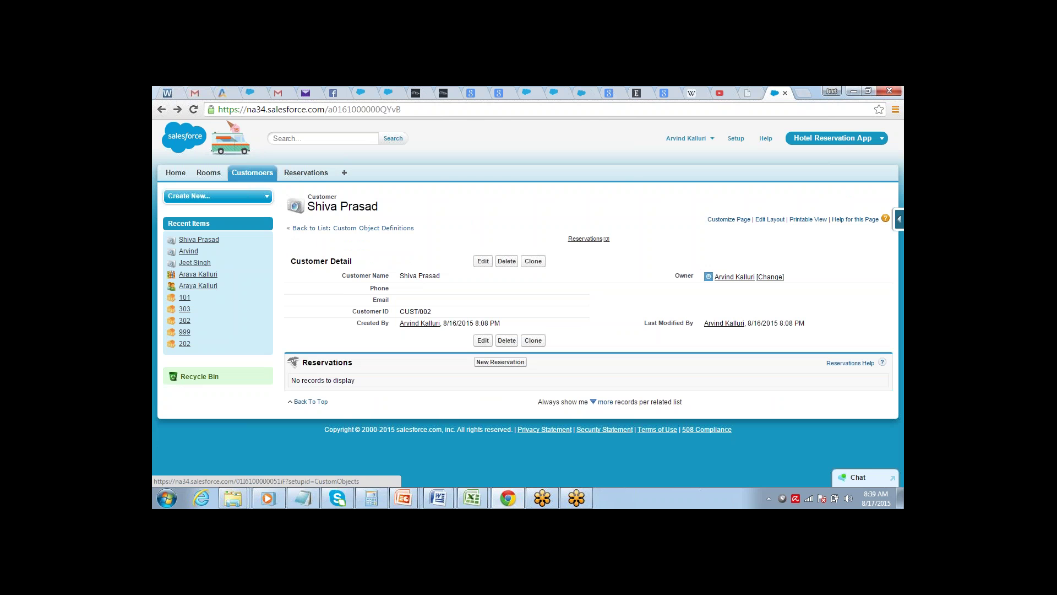
click(292, 228)
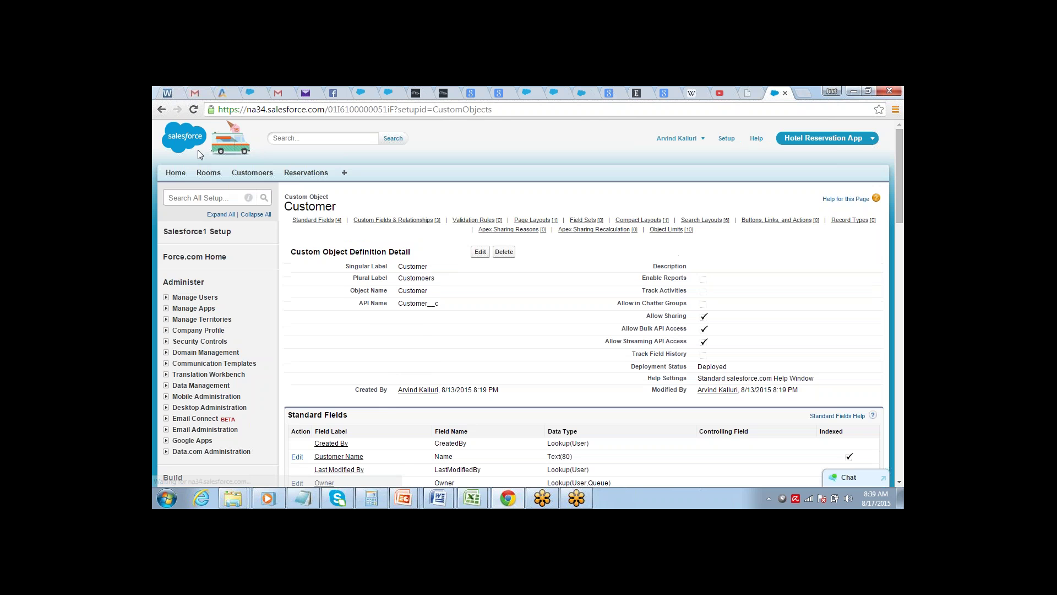
click(161, 110)
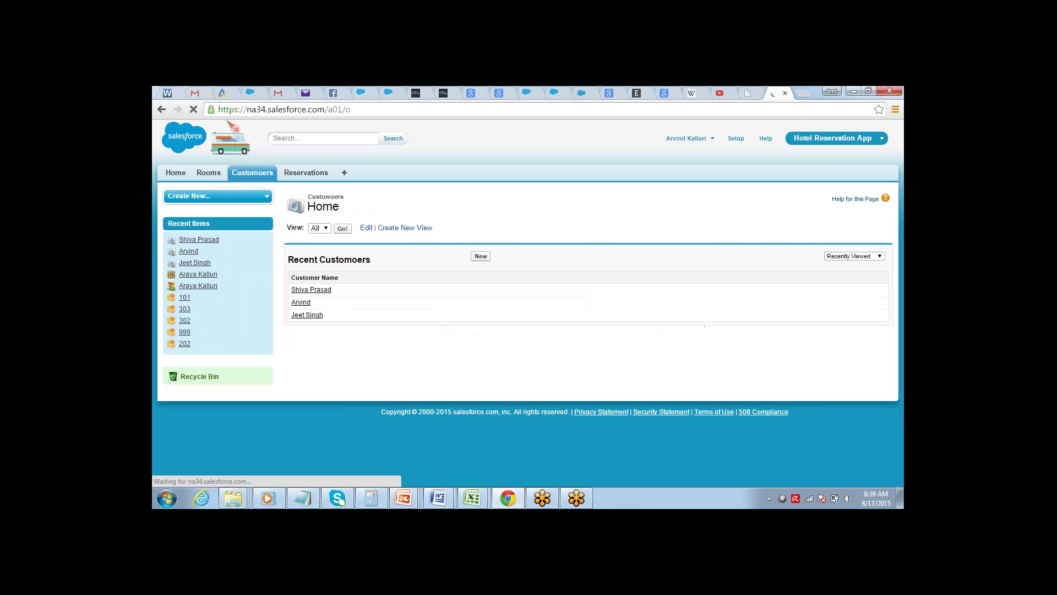
Check the other new customer's auto-generated Customer ID, then bring up the Notepad notes
click(303, 302)
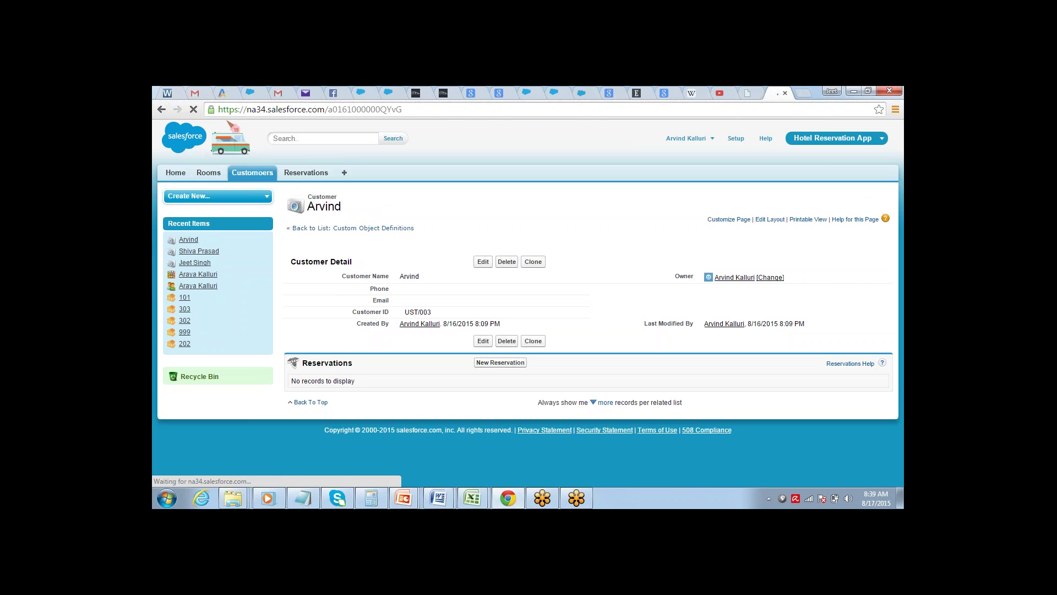
drag(403, 311, 441, 306)
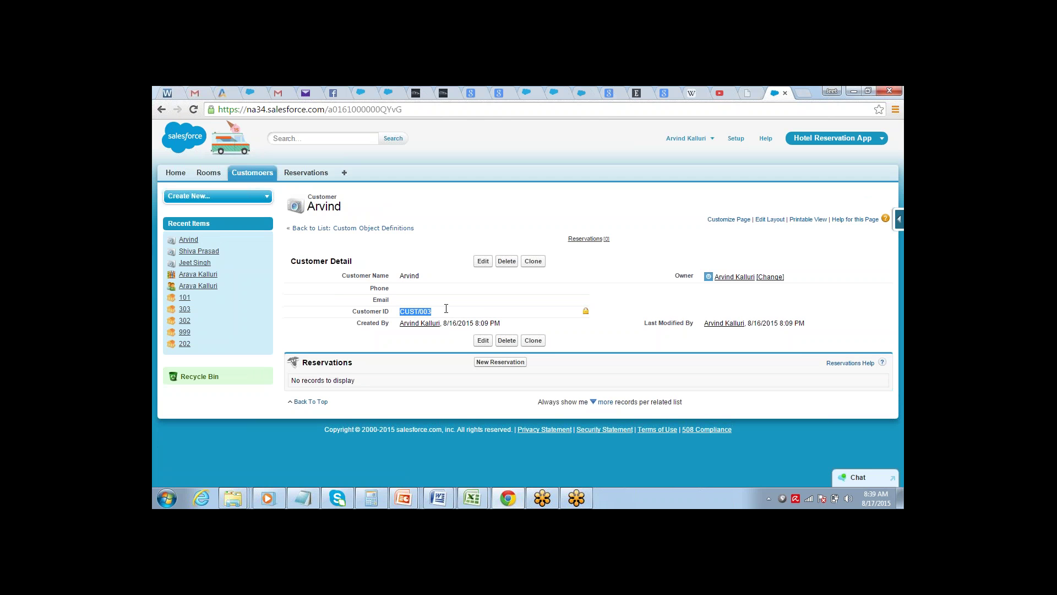
click(492, 216)
click(304, 495)
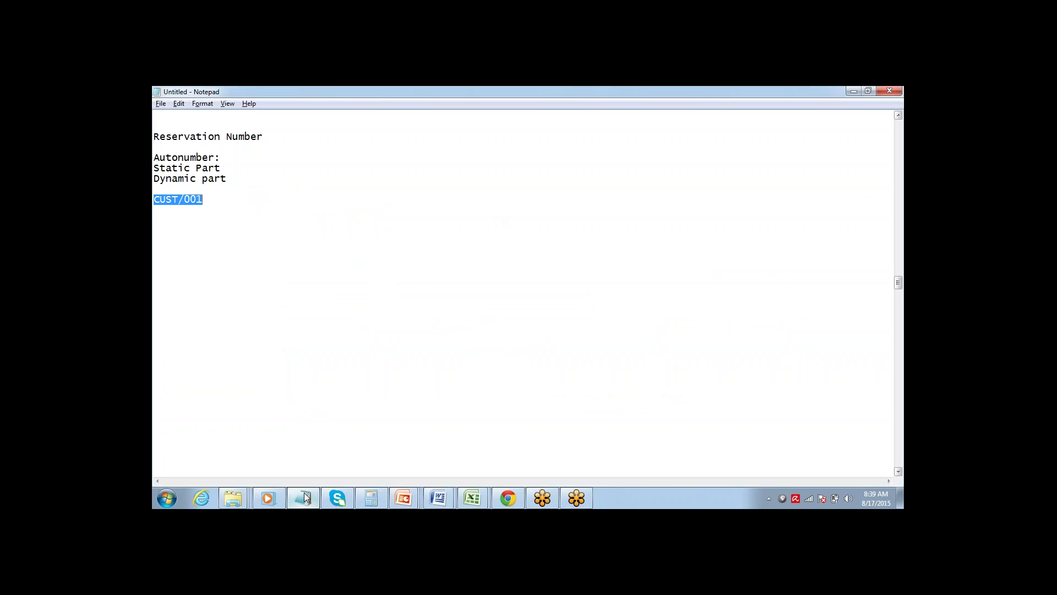
Add 'Lookup Relationship' and 'Master Detail Relationship' lines below the CUST/001 example
key(Right)
key(Up)
key(Up)
key(Up)
key(Up)
key(Down)
key(Down)
key(Down)
text(Lookup )
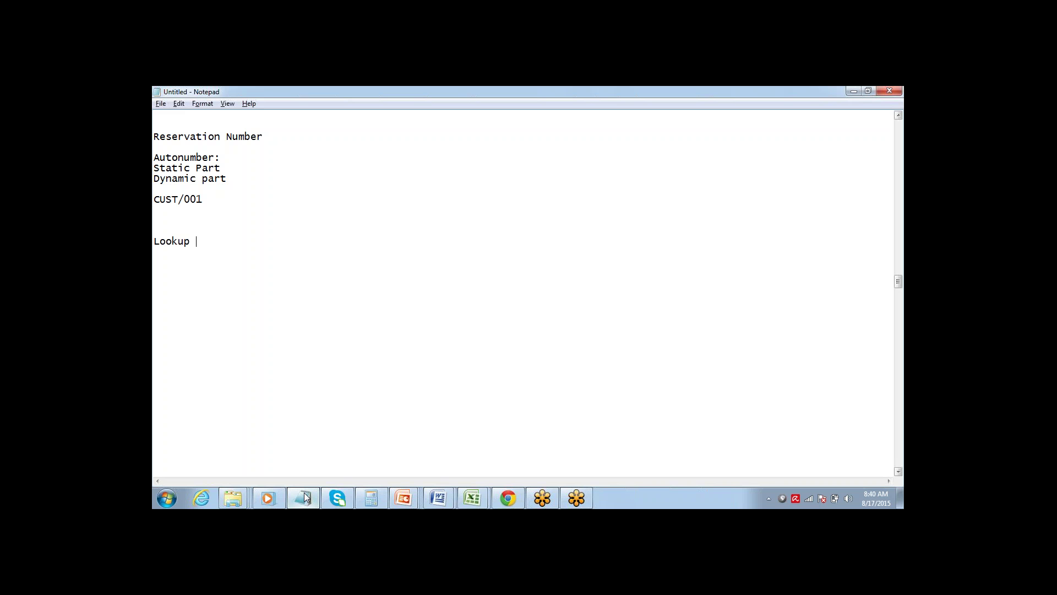
text(Relation)
text(ship )
text(Master)
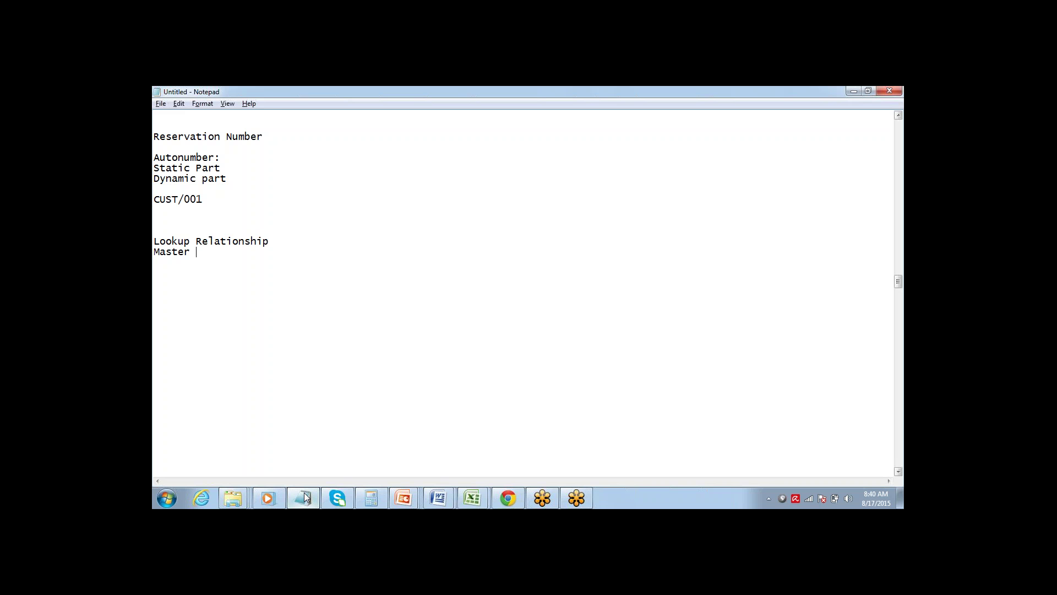
text( Detail Relationship)
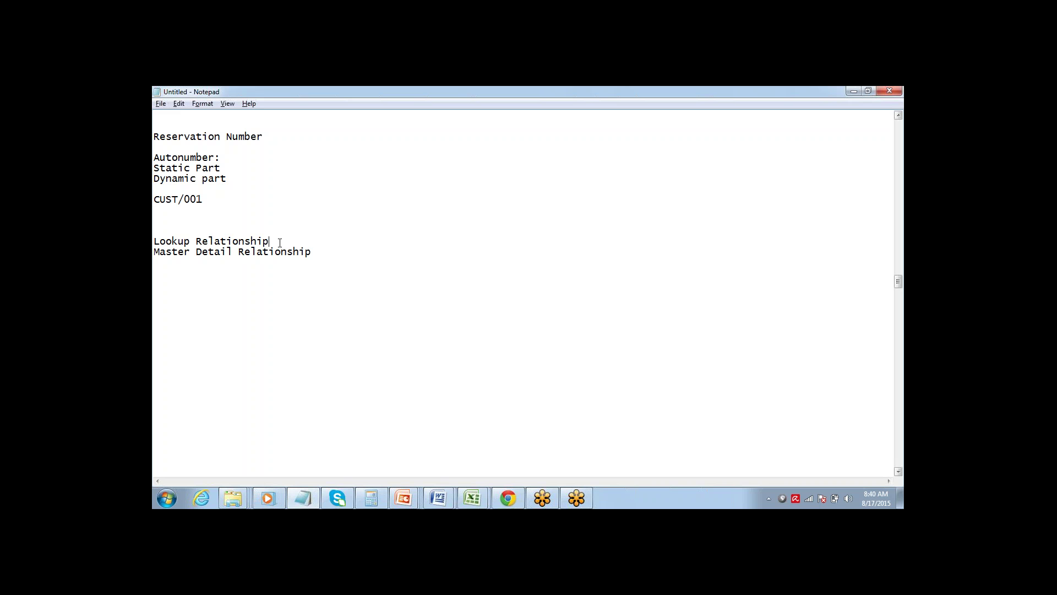
click(155, 242)
key(shift+End)
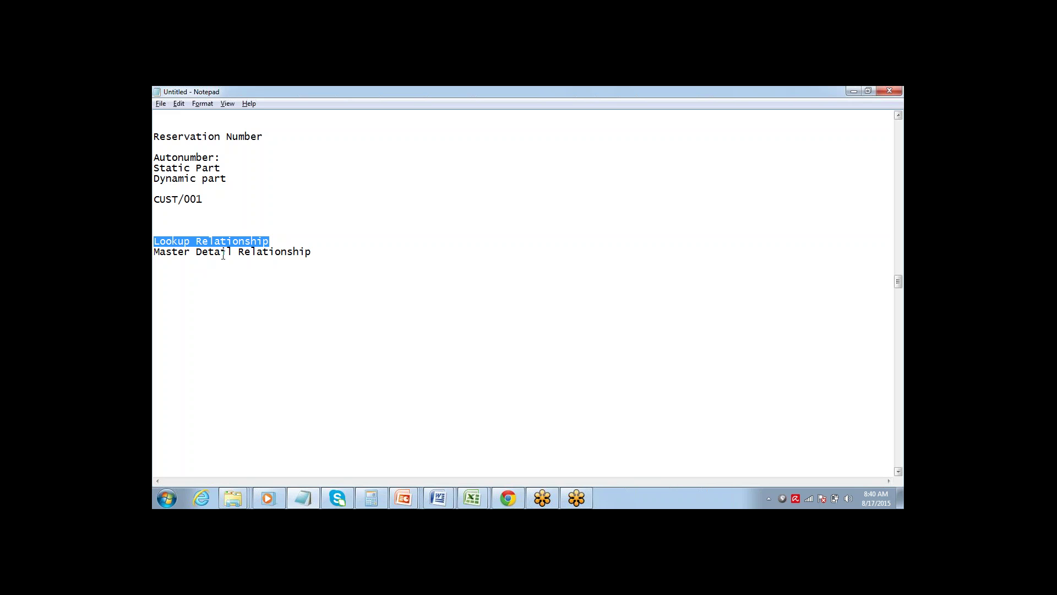
click(246, 256)
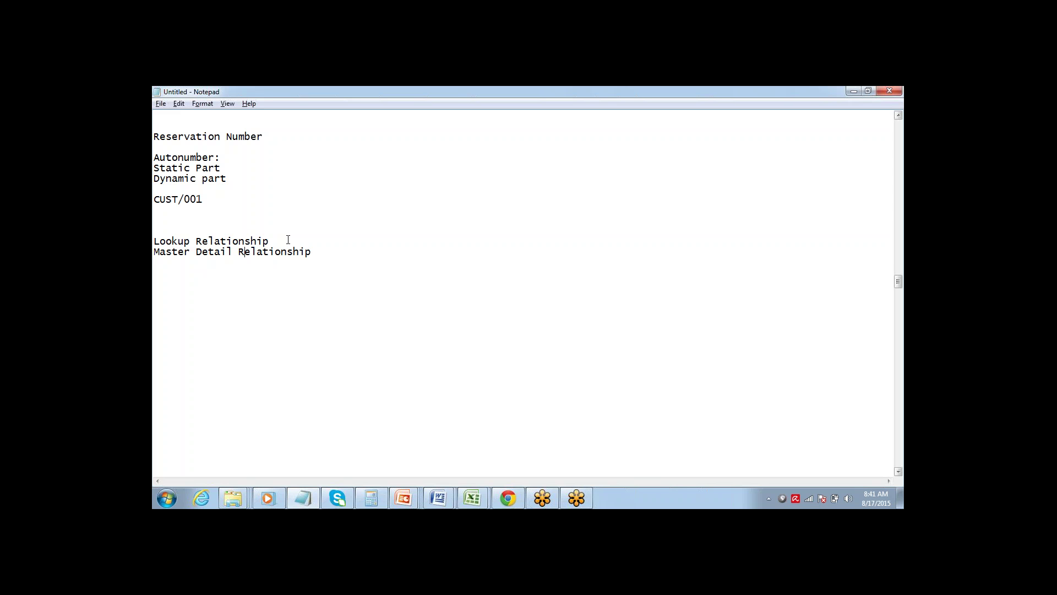
drag(286, 240, 155, 242)
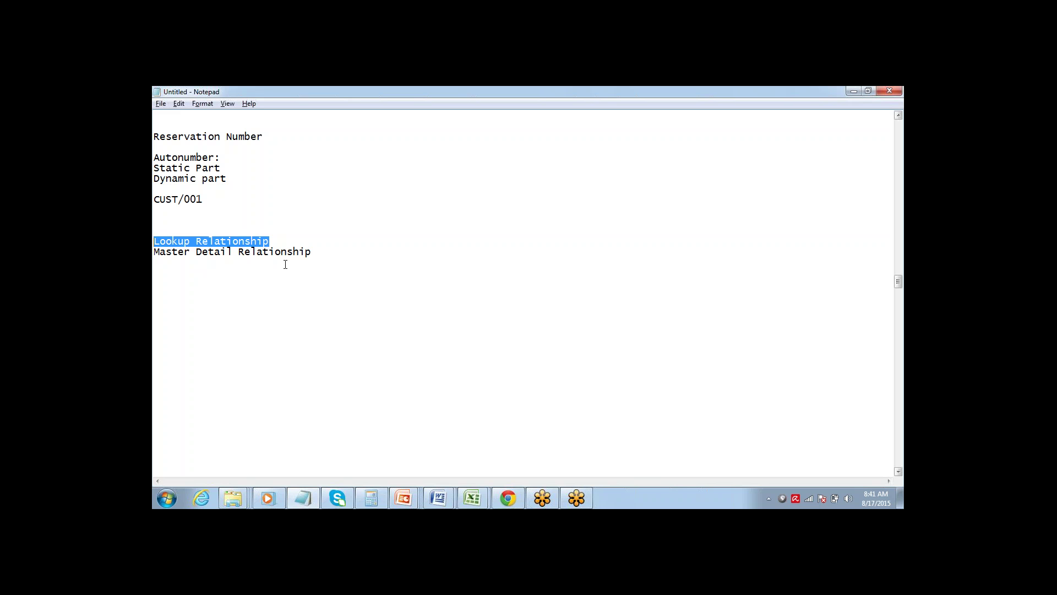
click(313, 254)
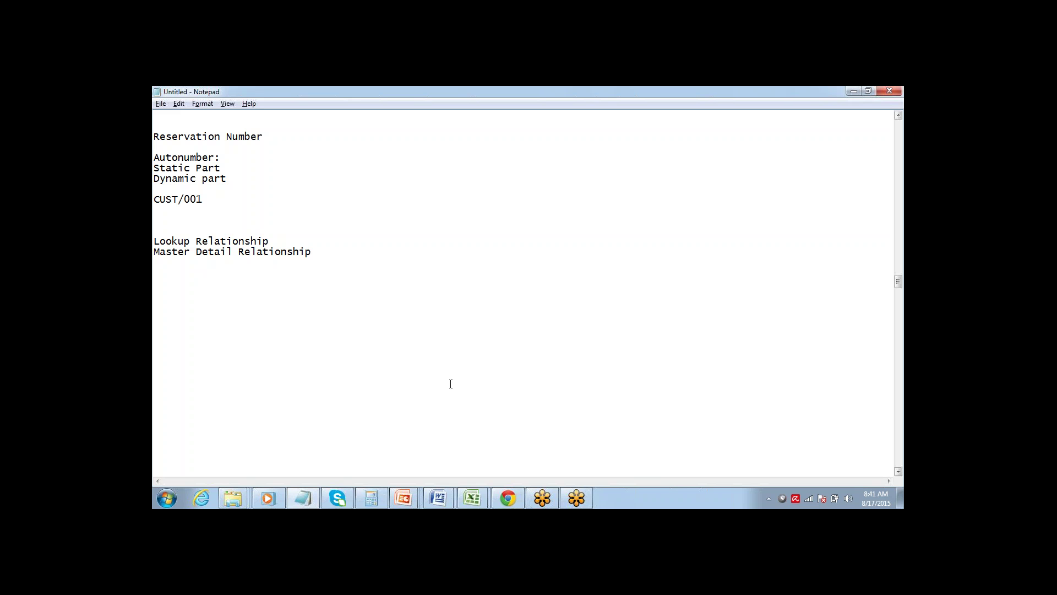
click(503, 491)
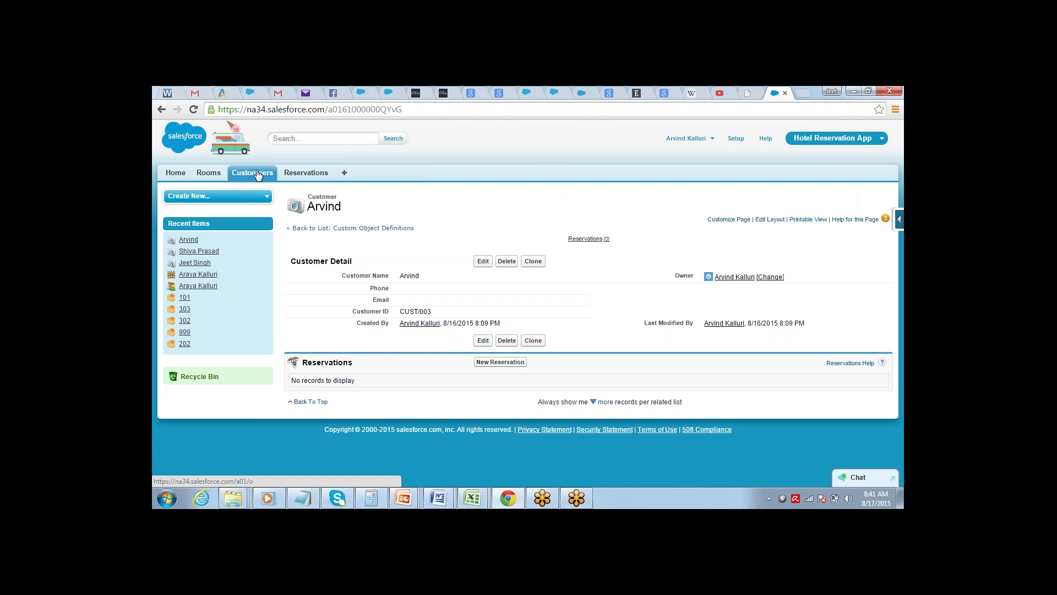
Switch from the current app to Bookit!! and show its Bookings home list
click(209, 173)
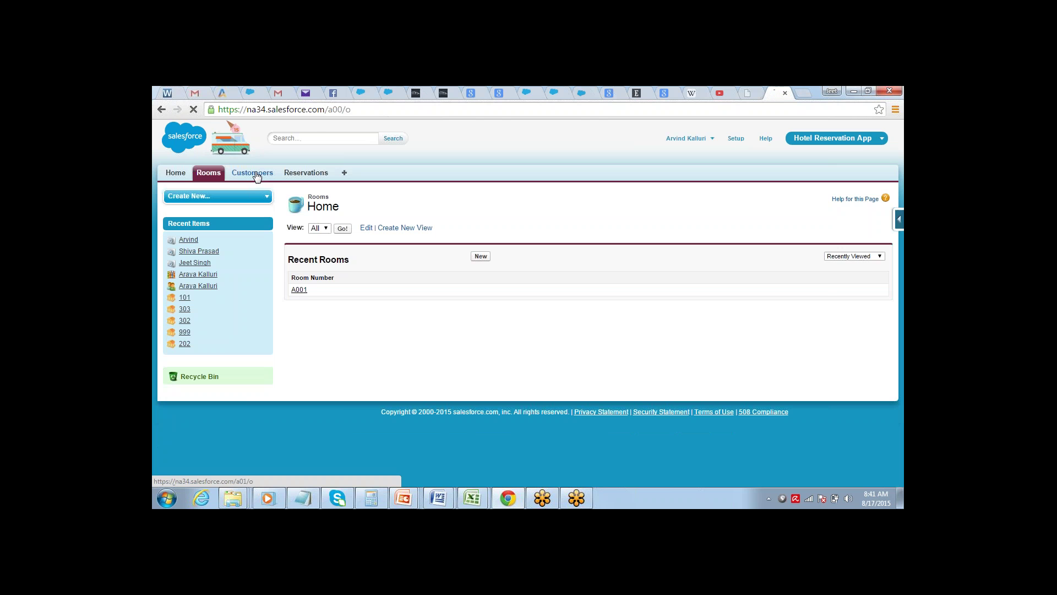
click(252, 172)
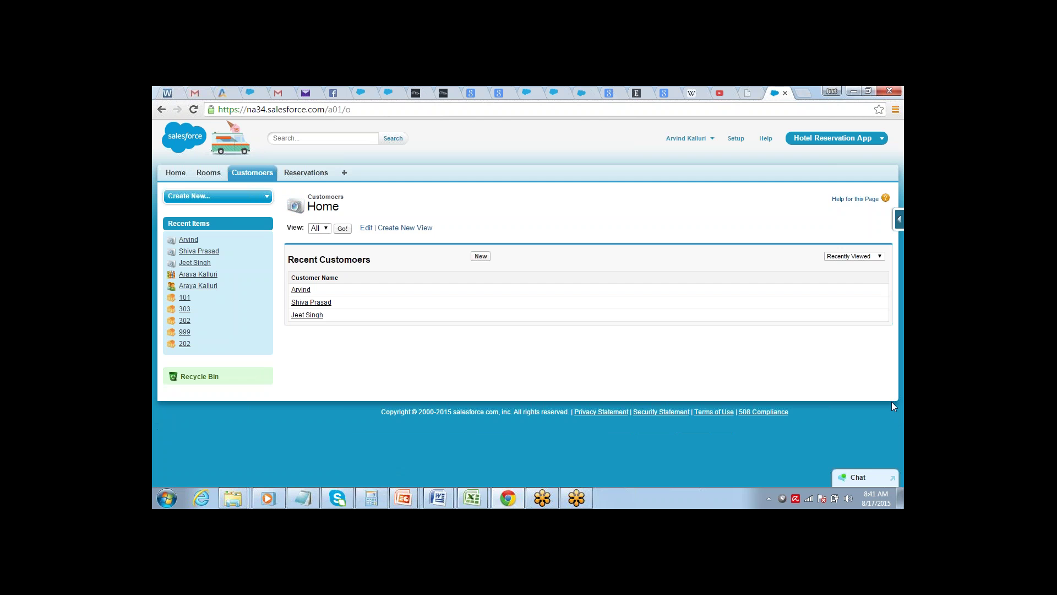
click(879, 139)
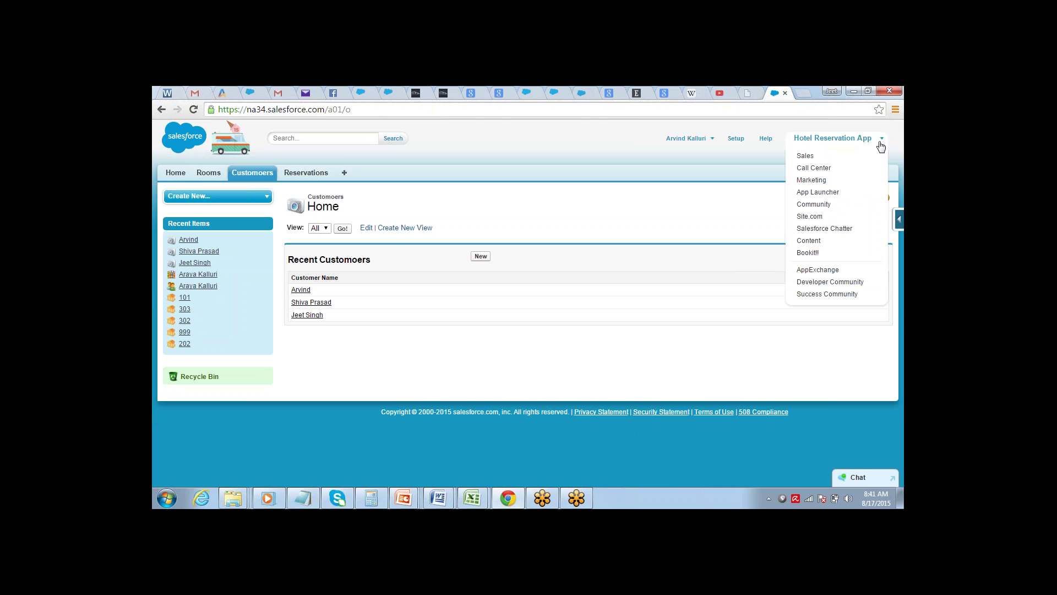
click(808, 252)
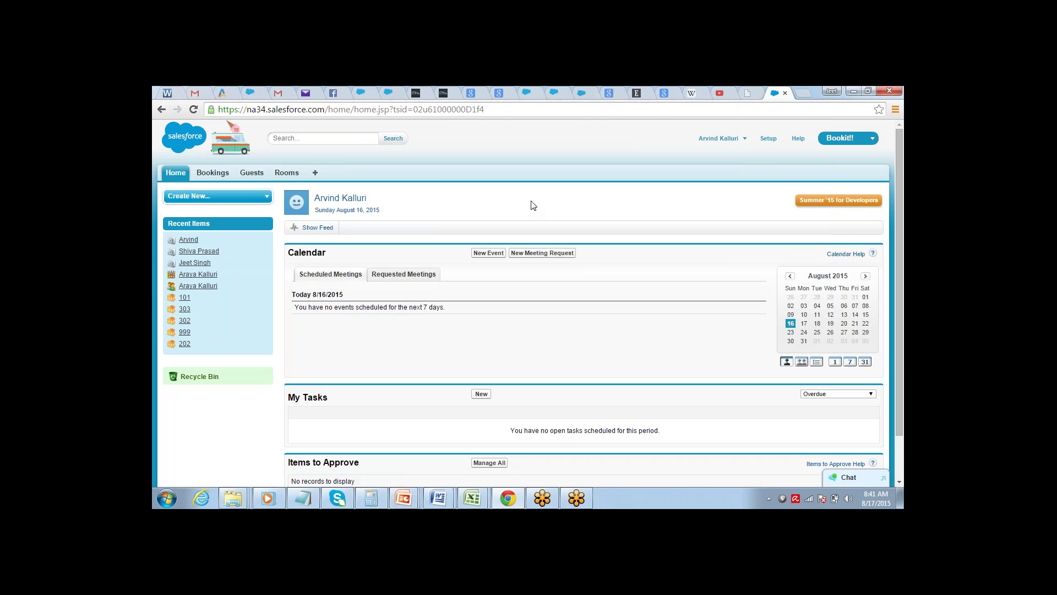
click(225, 179)
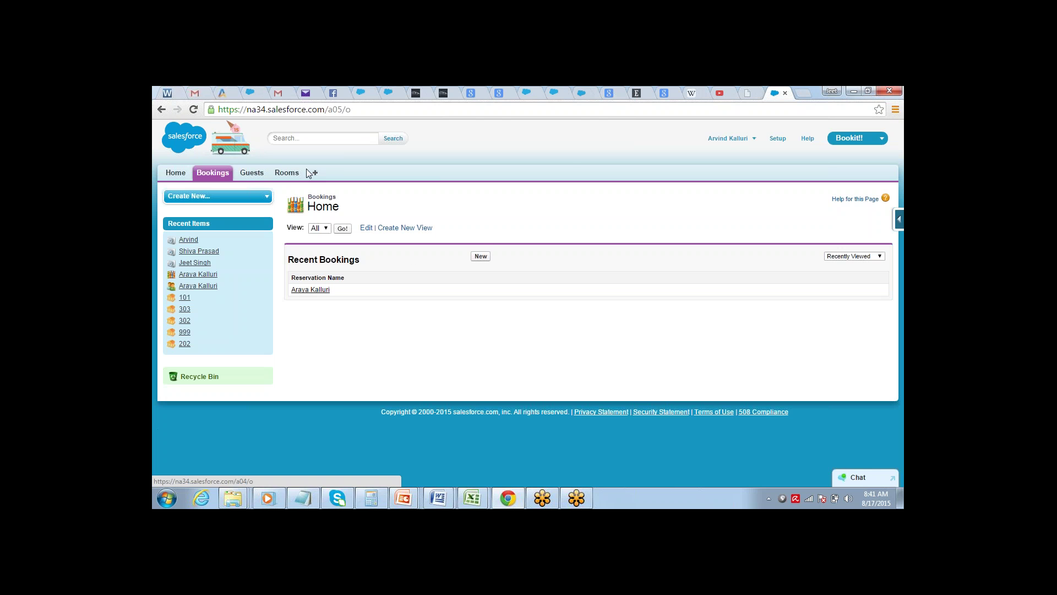
Start a new Booking and scroll down to the Nightly Price field
click(480, 257)
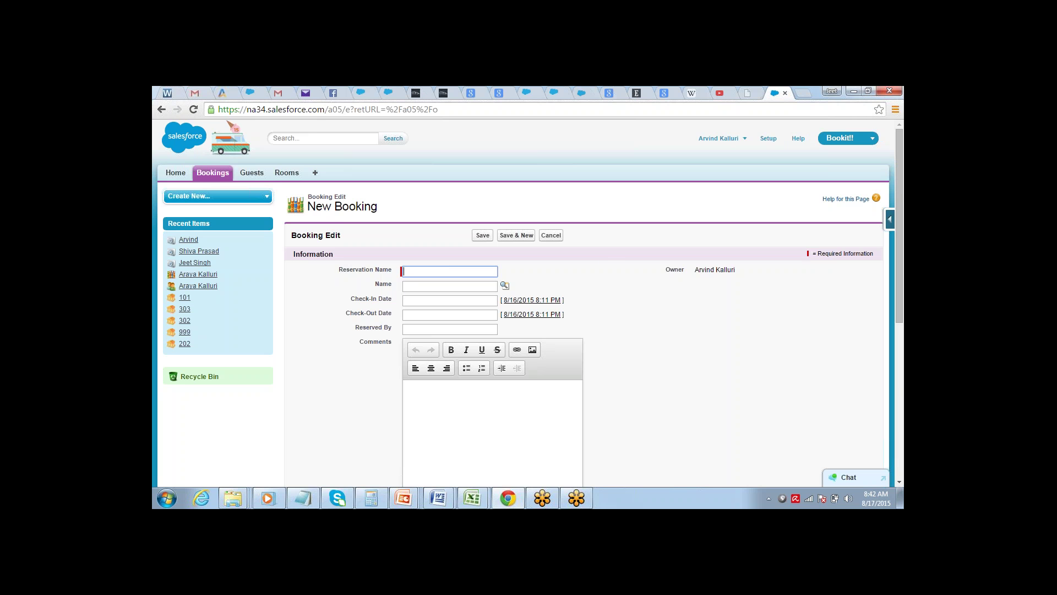
drag(901, 190, 880, 288)
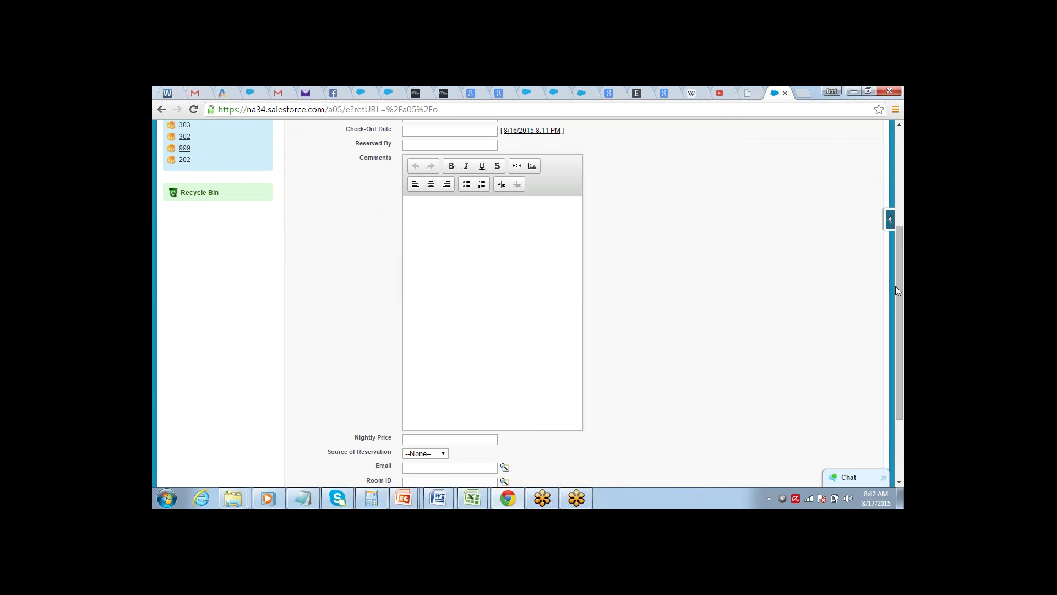
scroll(891, 258, down, 2)
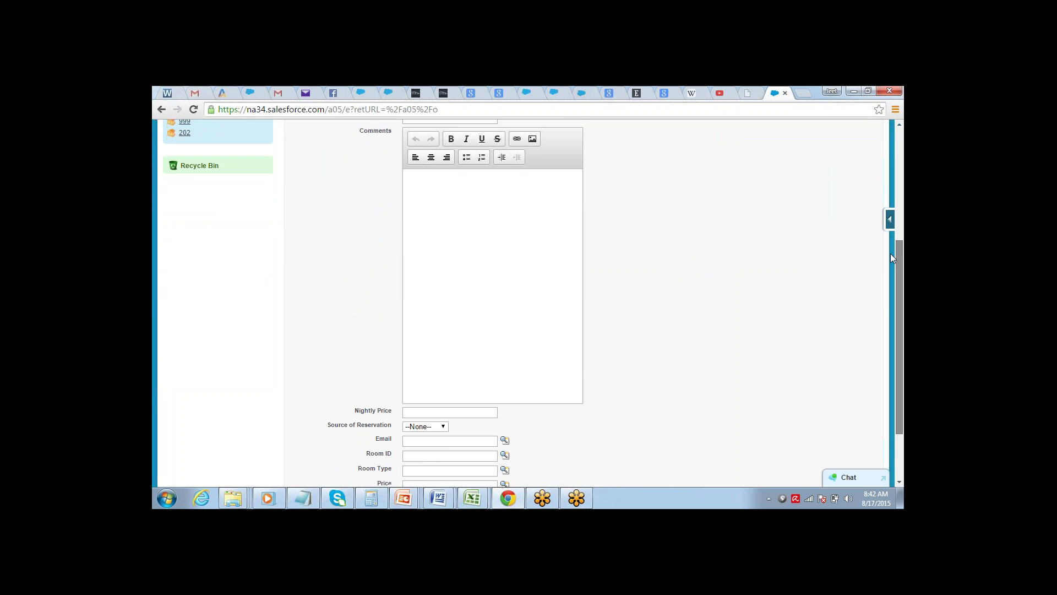
scroll(891, 259, down, 3)
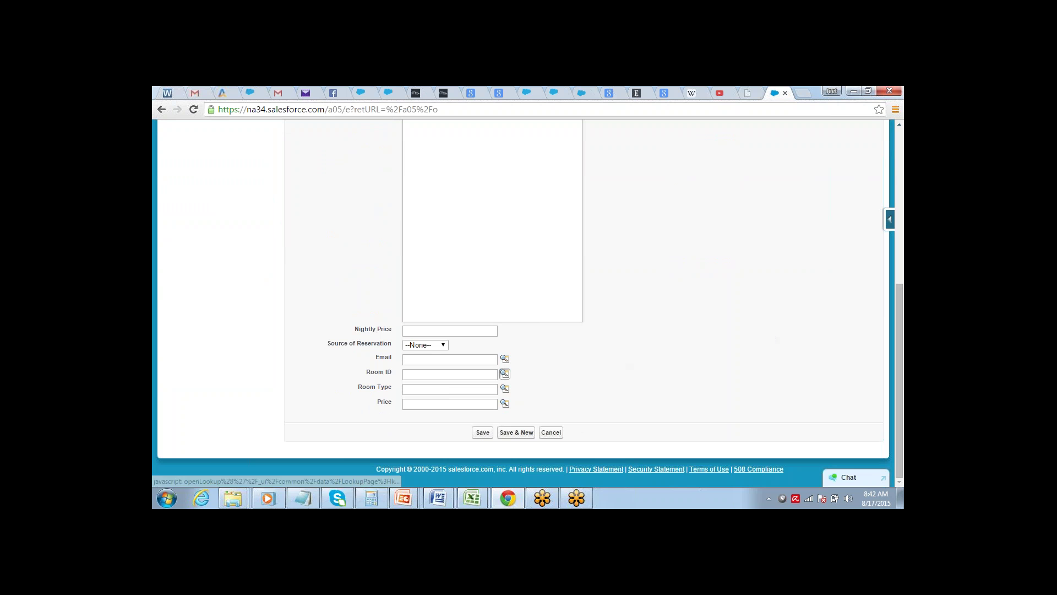
click(426, 329)
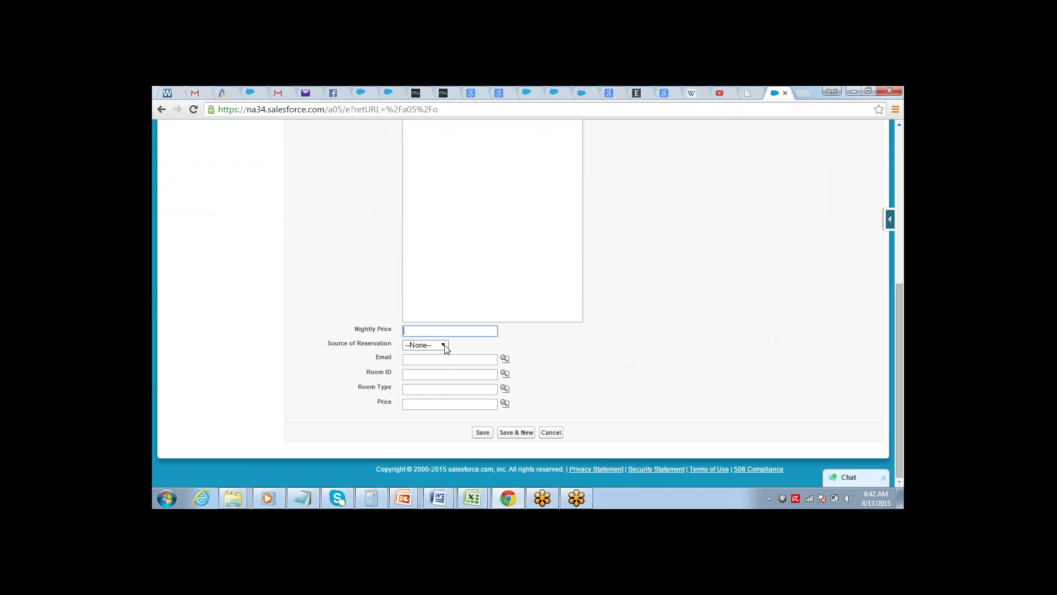
Try Source of Reservation options Phone, Internet, Referral and Corporate, then reset it to --None--
click(443, 344)
click(444, 345)
click(445, 346)
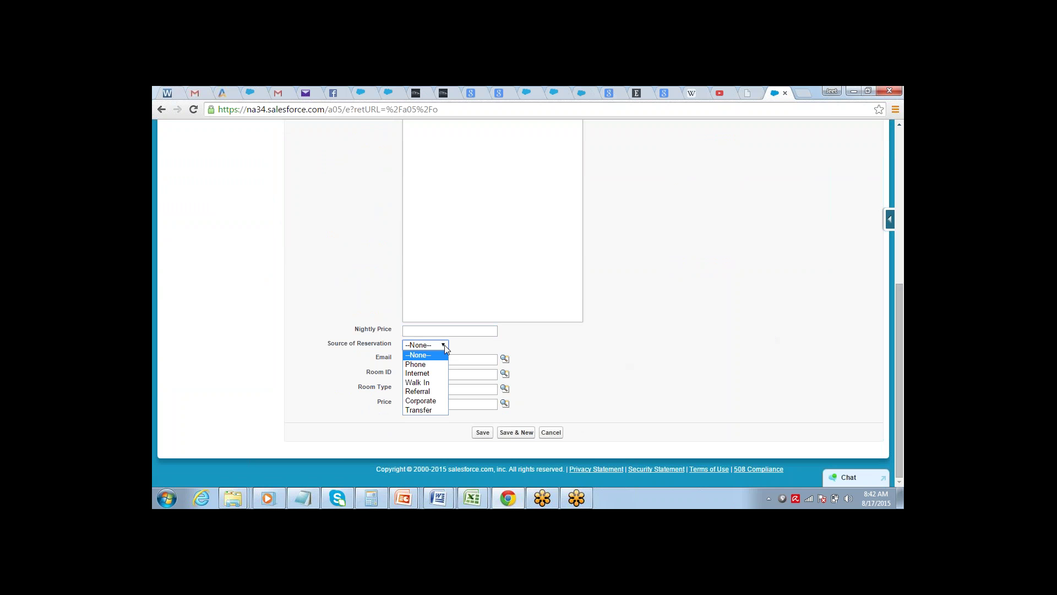
key(Escape)
key(Down)
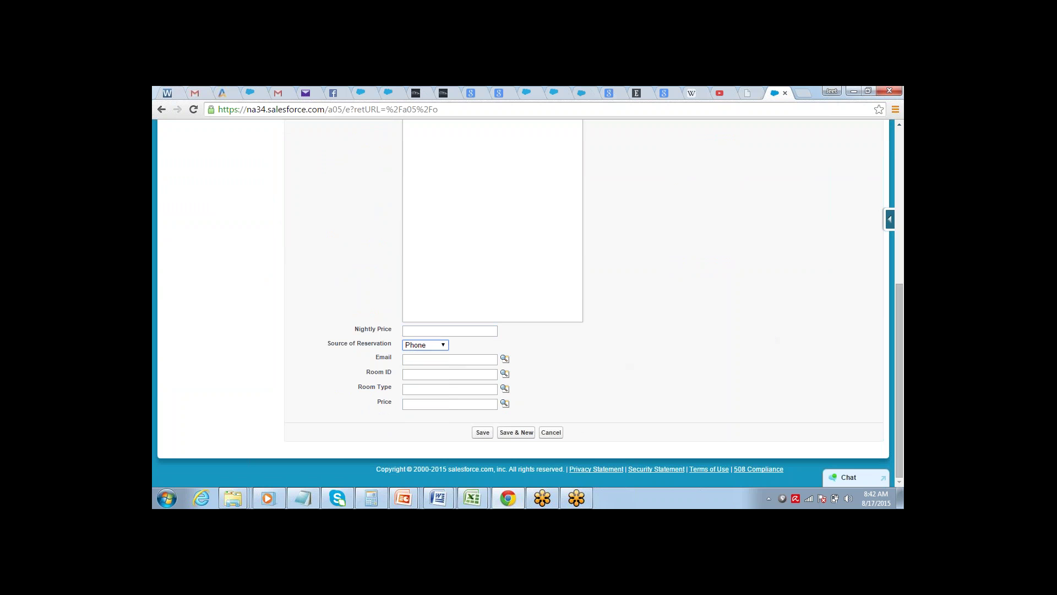
click(445, 345)
click(440, 374)
click(443, 347)
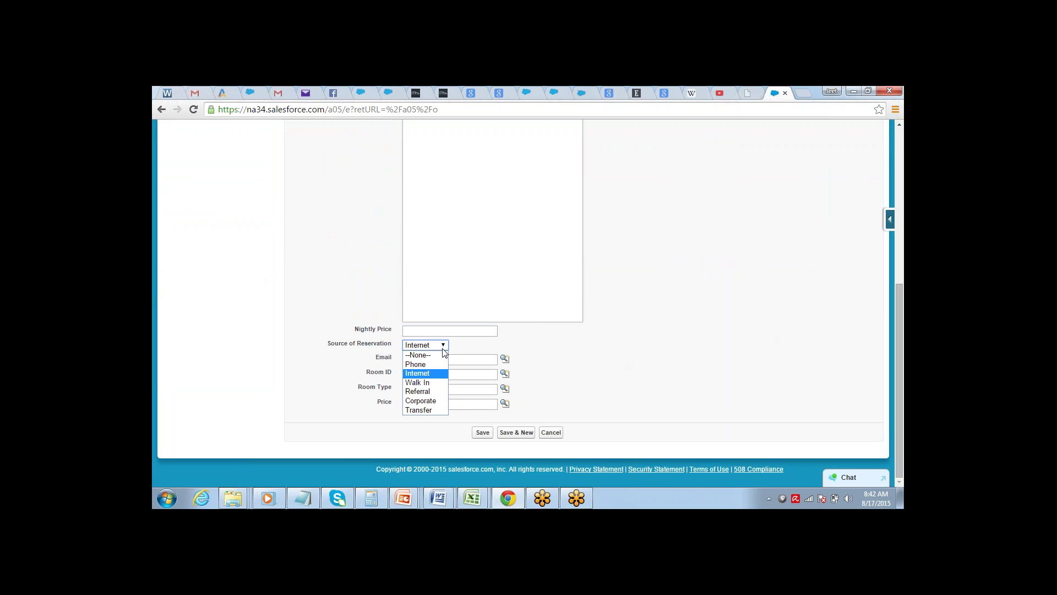
click(443, 391)
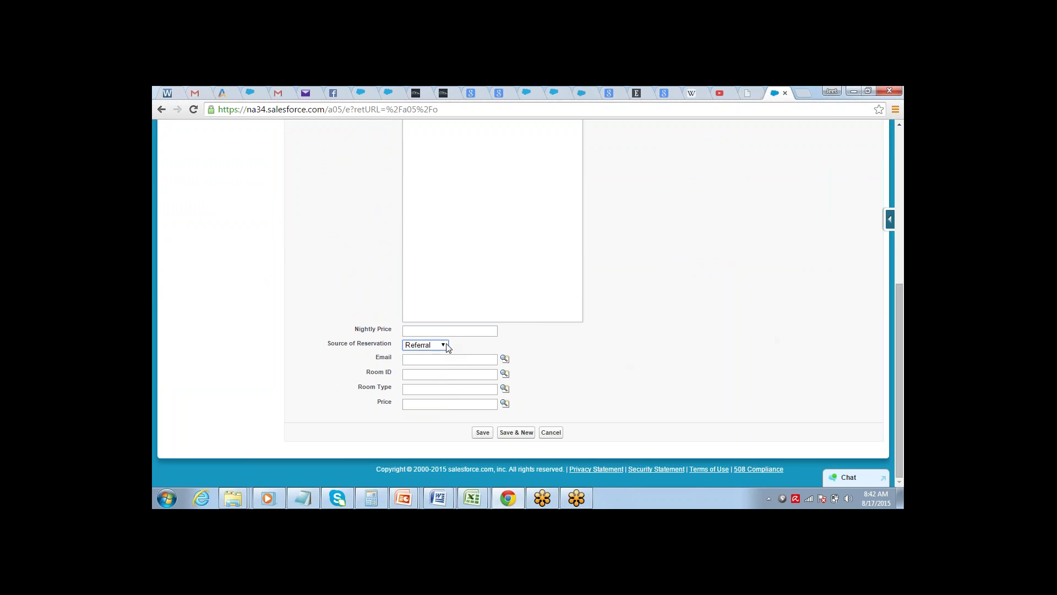
click(447, 345)
click(443, 401)
click(446, 348)
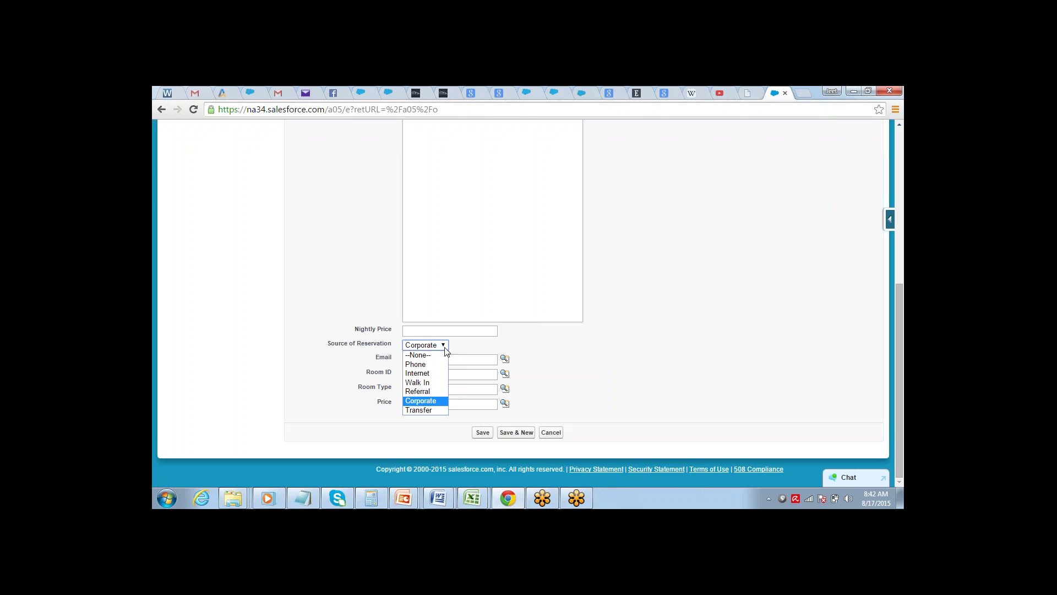
click(443, 355)
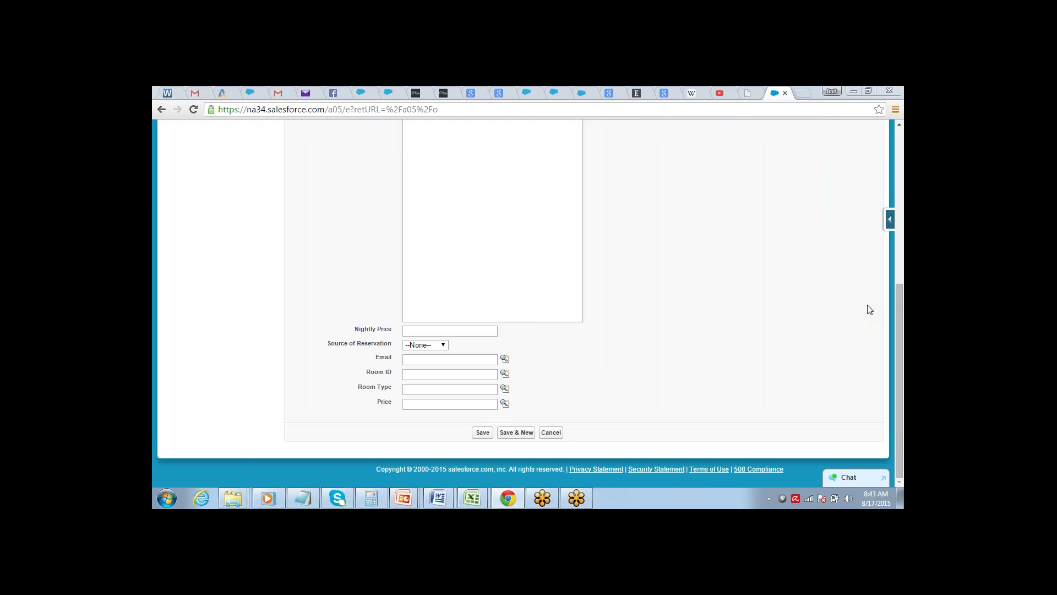
key(alt+Tab)
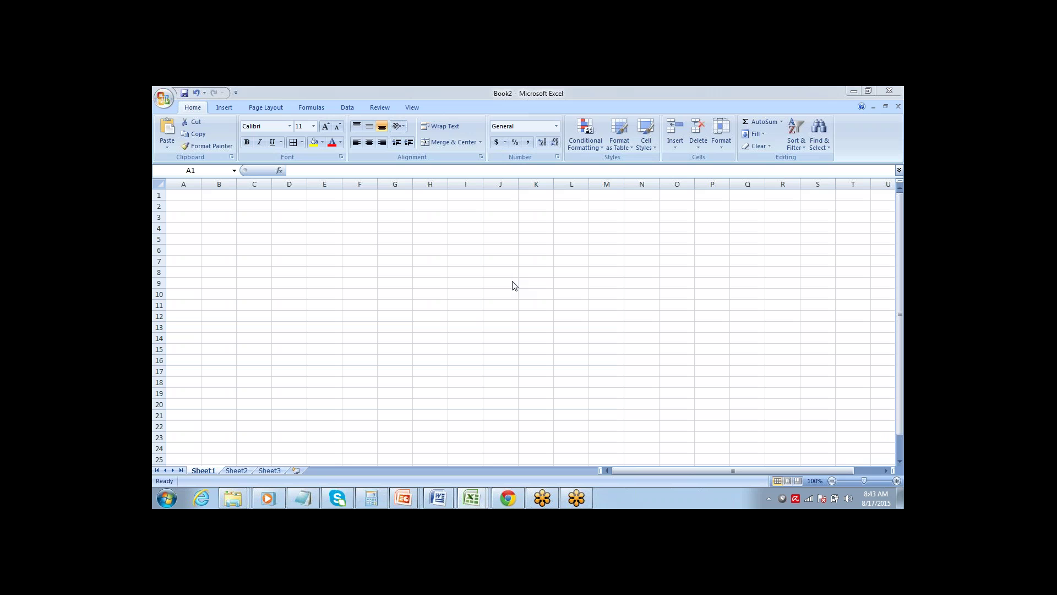
Merge and centre B2:F2 and enter a bold 'Room' title
click(219, 206)
key(Left)
click(219, 205)
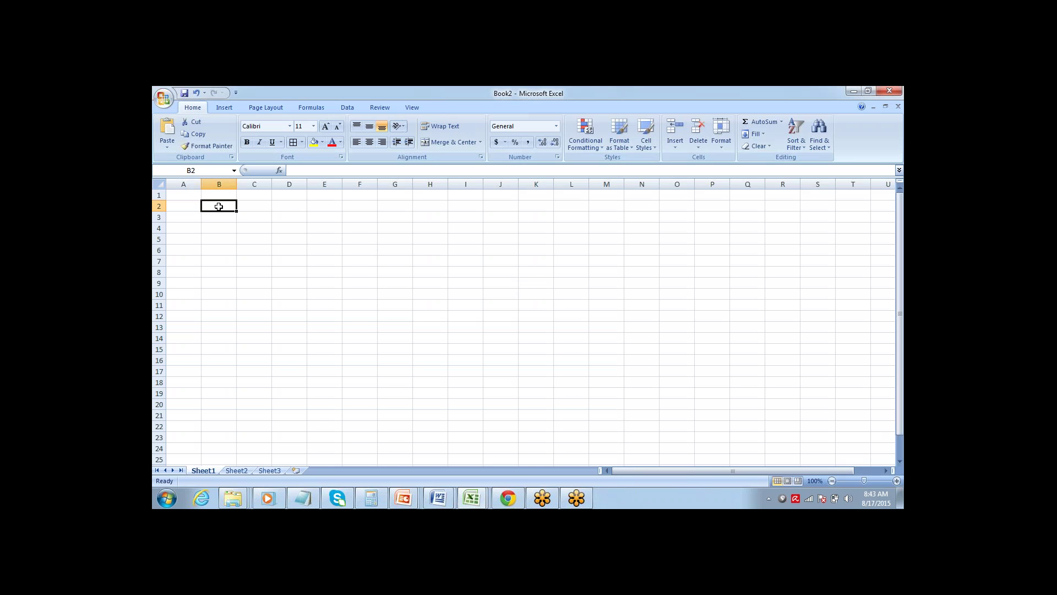
key(Up)
click(219, 206)
key(shift+Right)
key(shift+Right)
key(shift+Right)
key(shift+Right)
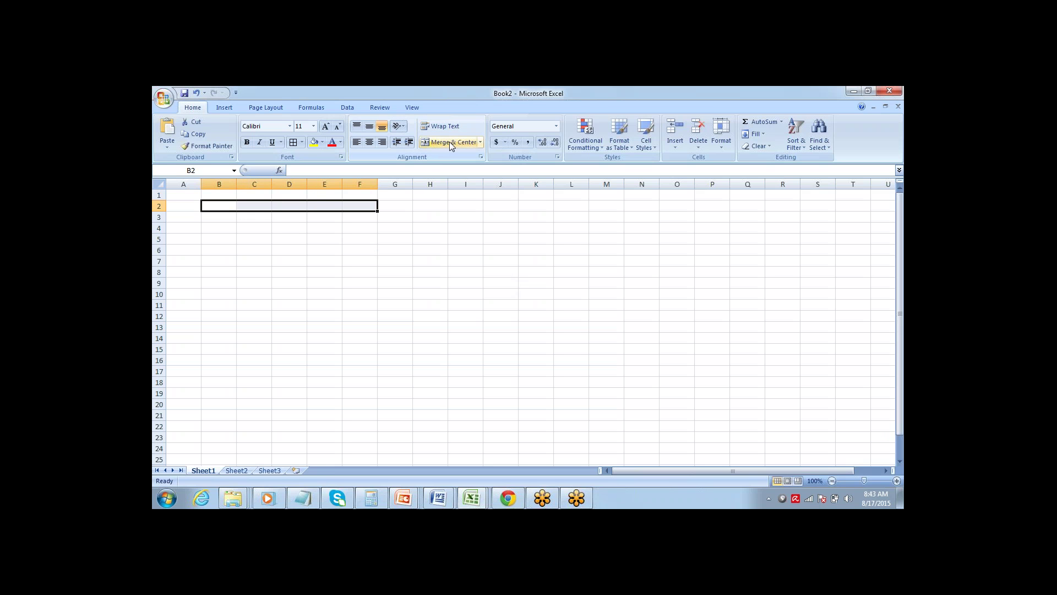
click(449, 142)
key(Left)
key(Right)
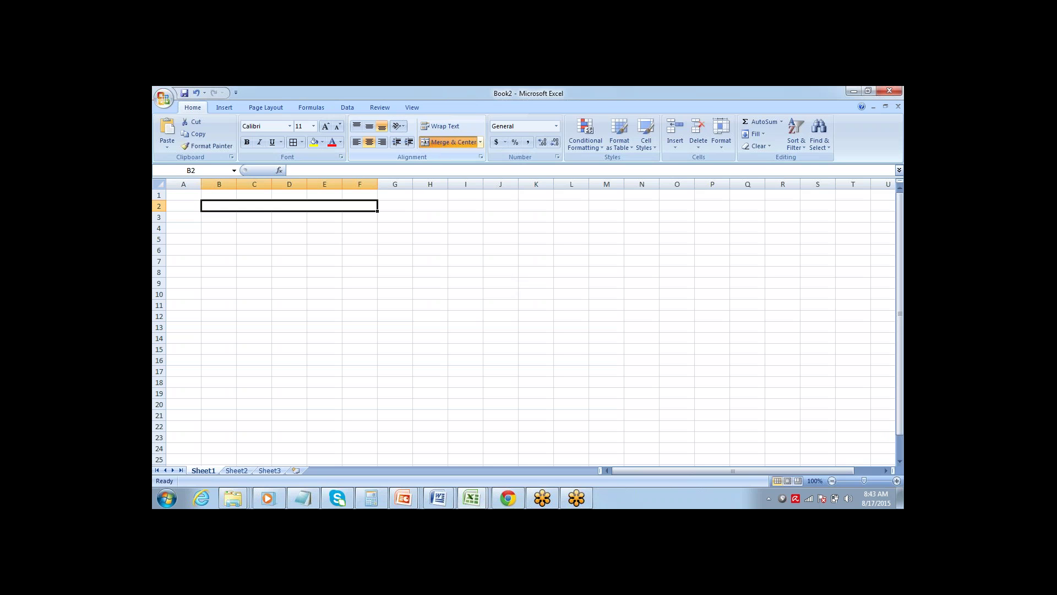
text(Room)
key(Tab)
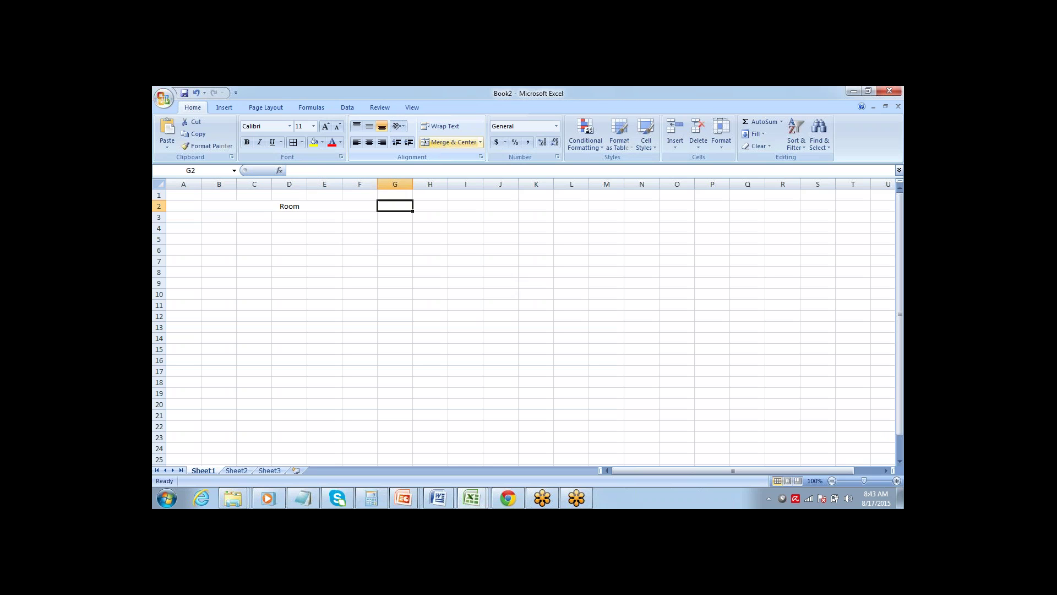
key(Left)
key(ctrl+b)
key(Down)
key(Left)
key(Left)
key(Left)
key(Left)
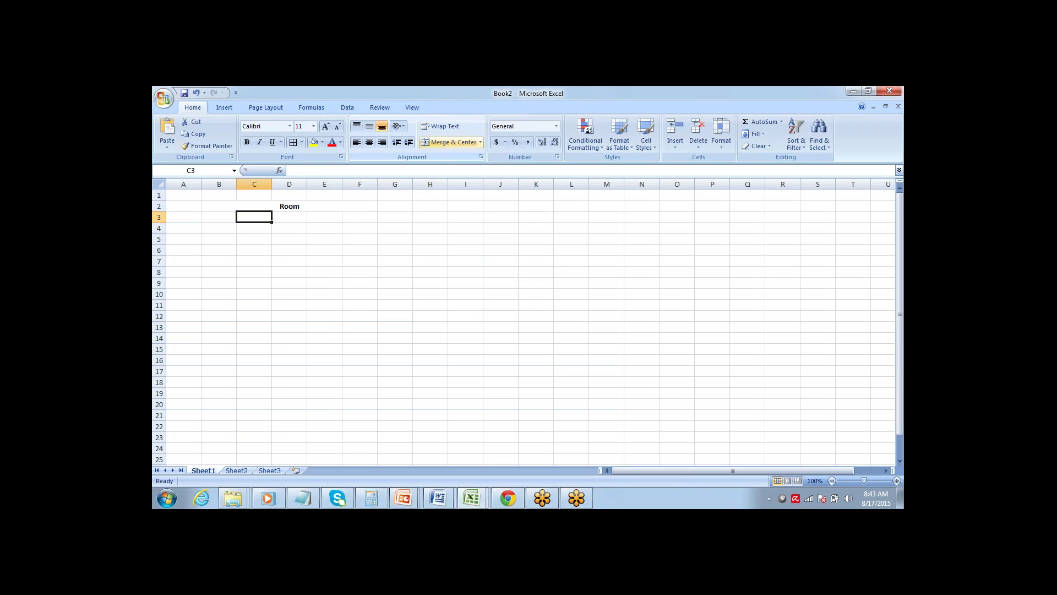
Enter column headers ID, Number, Price and Type in B3:E3
key(BackSpace)
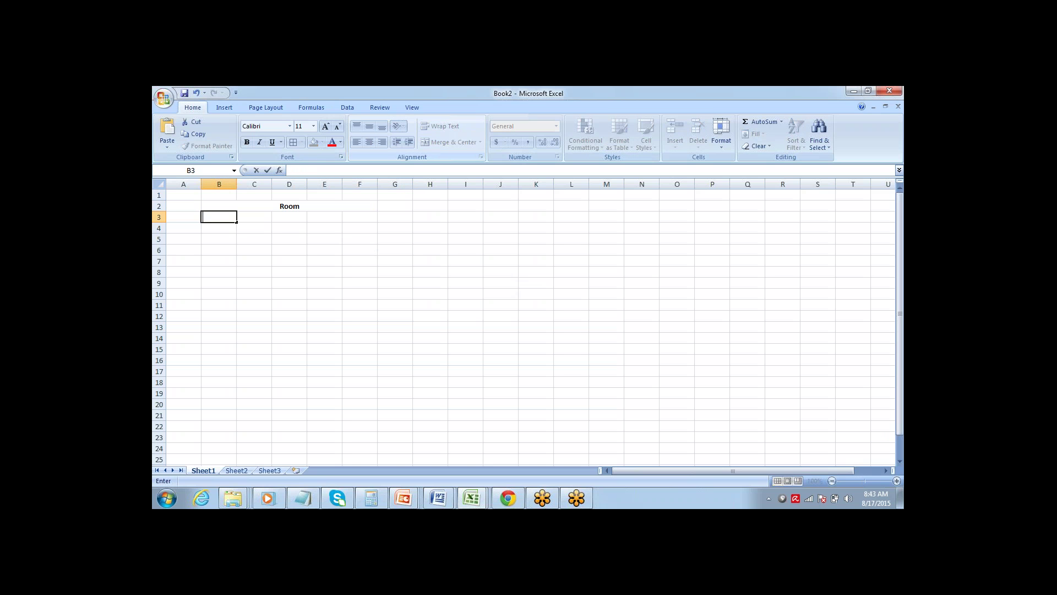
text(ID)
key(Tab)
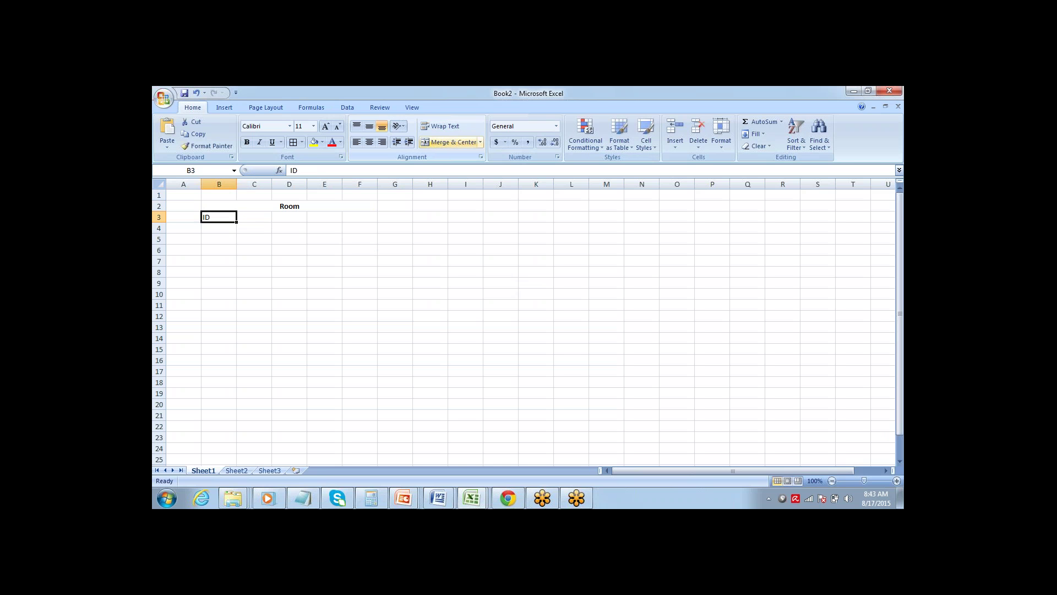
text(Nam)
key(BackSpace)
key(BackSpace)
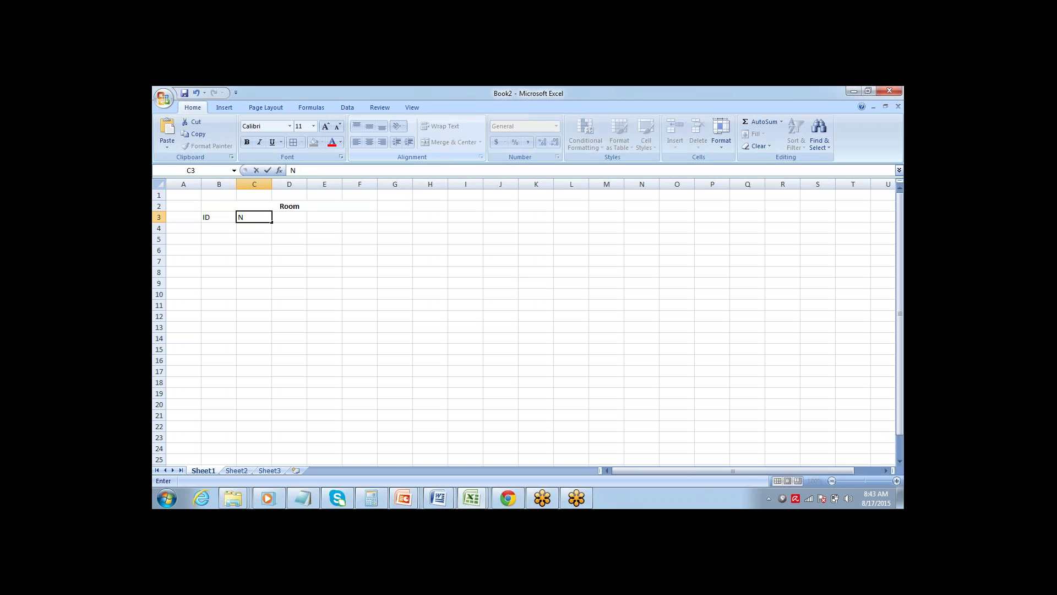
text(umber)
key(Tab)
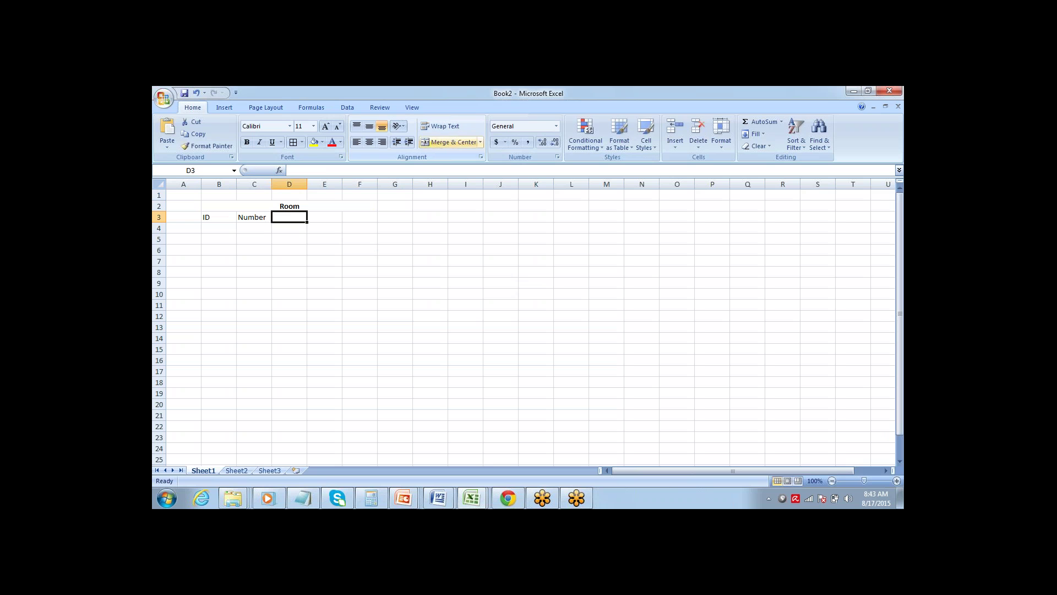
text(Price)
key(Tab)
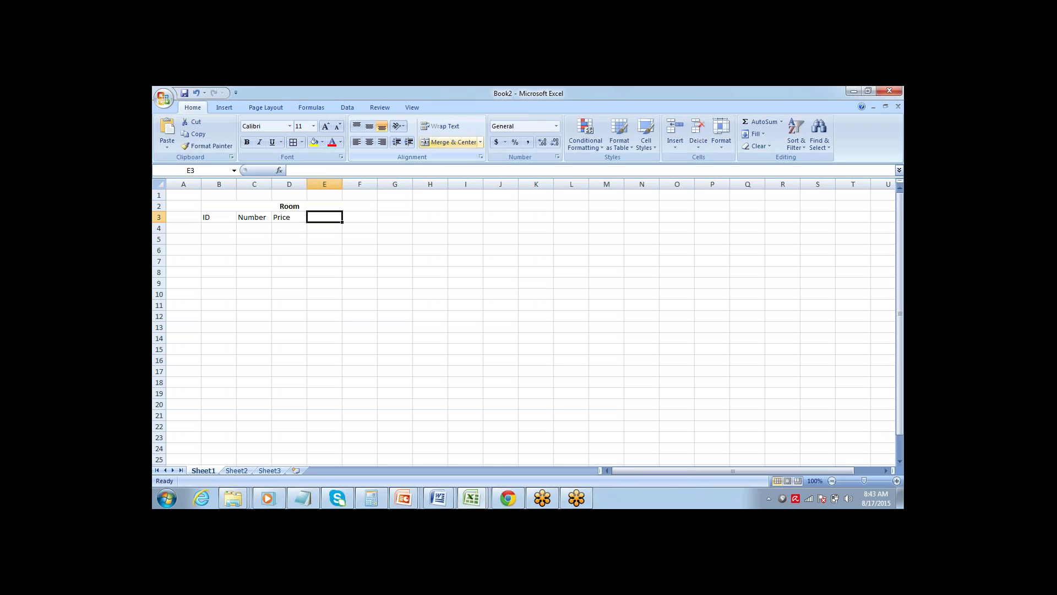
text(Type)
key(Tab)
Add Floor as the last header, replacing Accessibility, and select the Room title with its headers
click(395, 206)
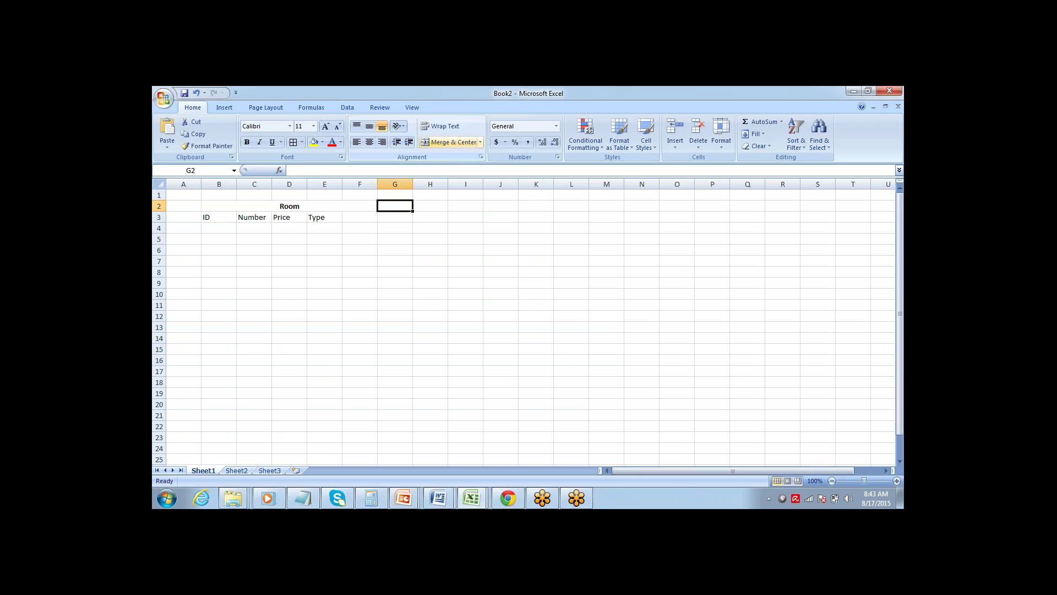
click(272, 206)
click(395, 217)
click(360, 217)
text(Ac)
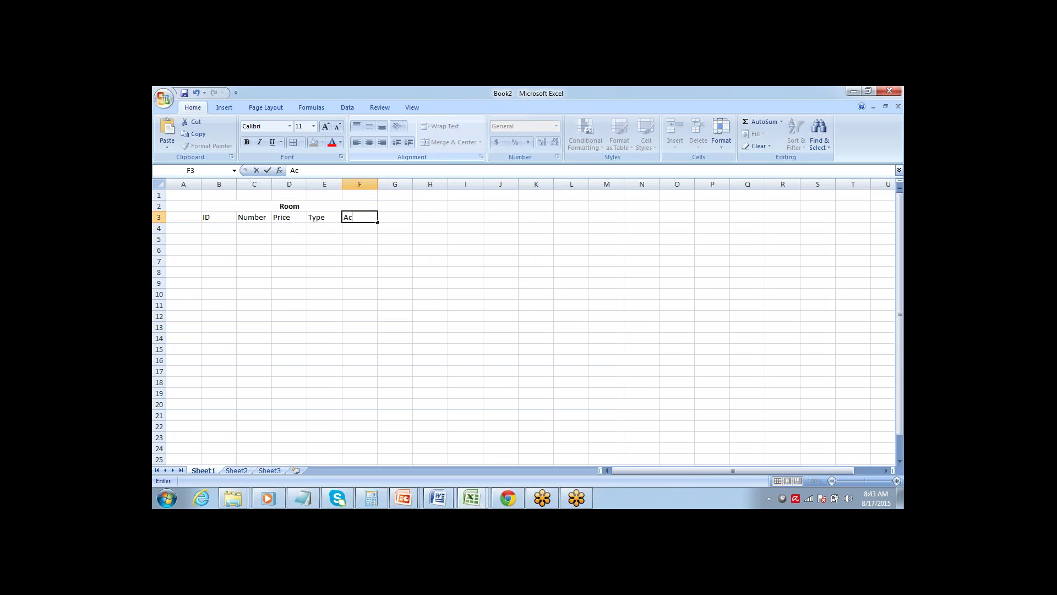
text(cessibility)
key(ctrl+Return)
key(Left)
key(Left)
key(Left)
key(Left)
key(Left)
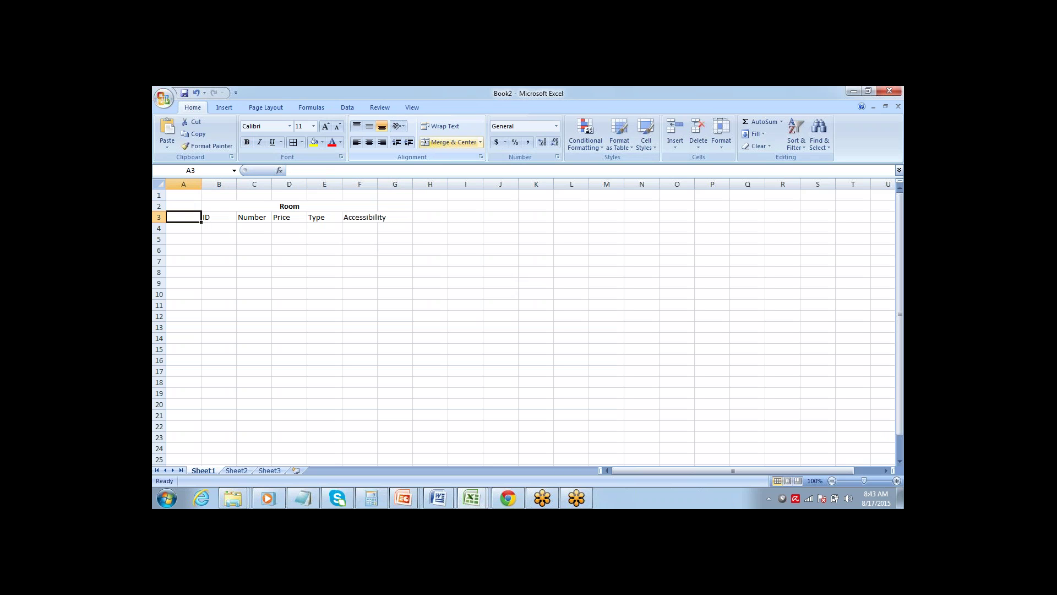
drag(214, 217, 359, 217)
key(Right)
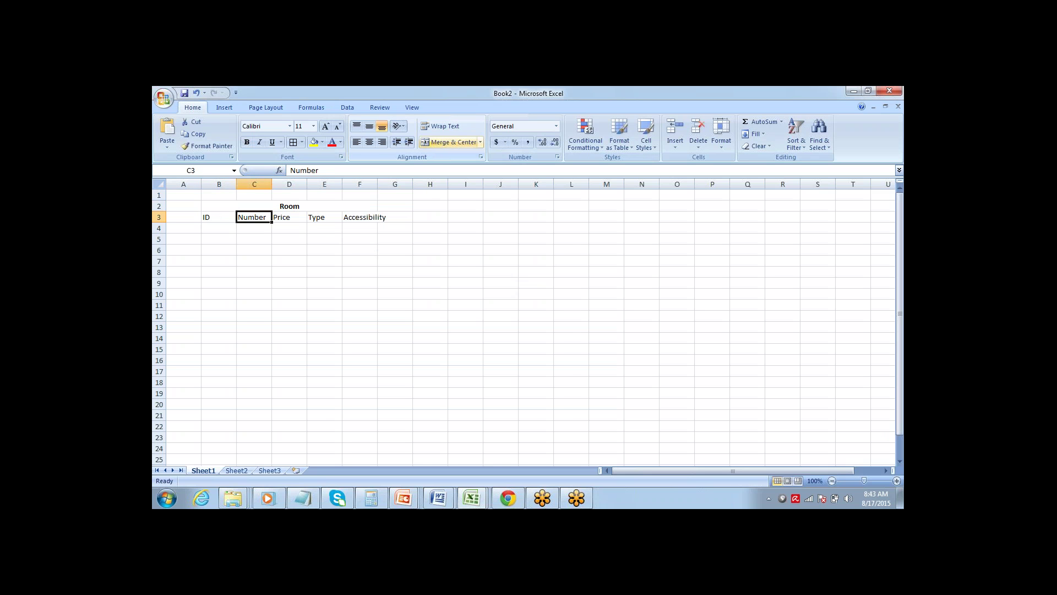
key(Left)
key(Right)
key(Right)
key(Right)
key(Right)
text(Floor)
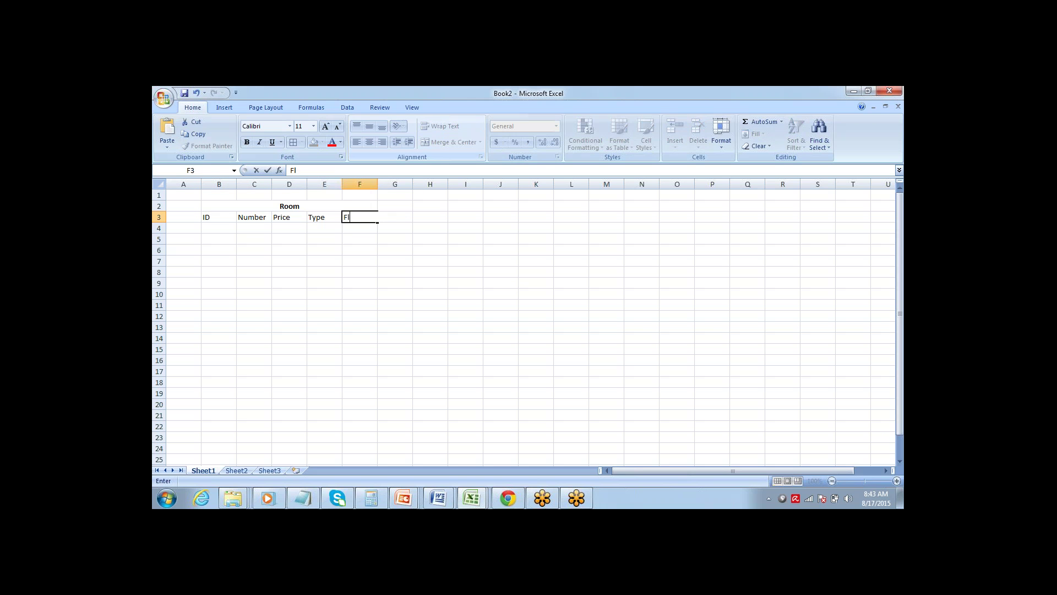
key(Right)
key(Left)
key(Left)
drag(219, 206, 359, 217)
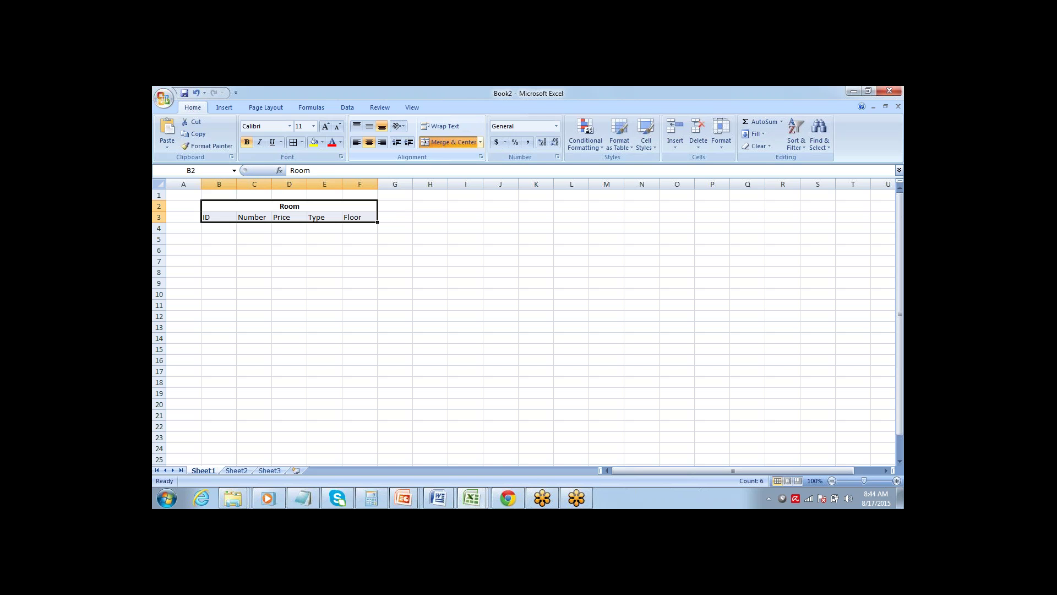
Enter room IDs 1 through 5 in B4:B8
click(253, 217)
click(254, 228)
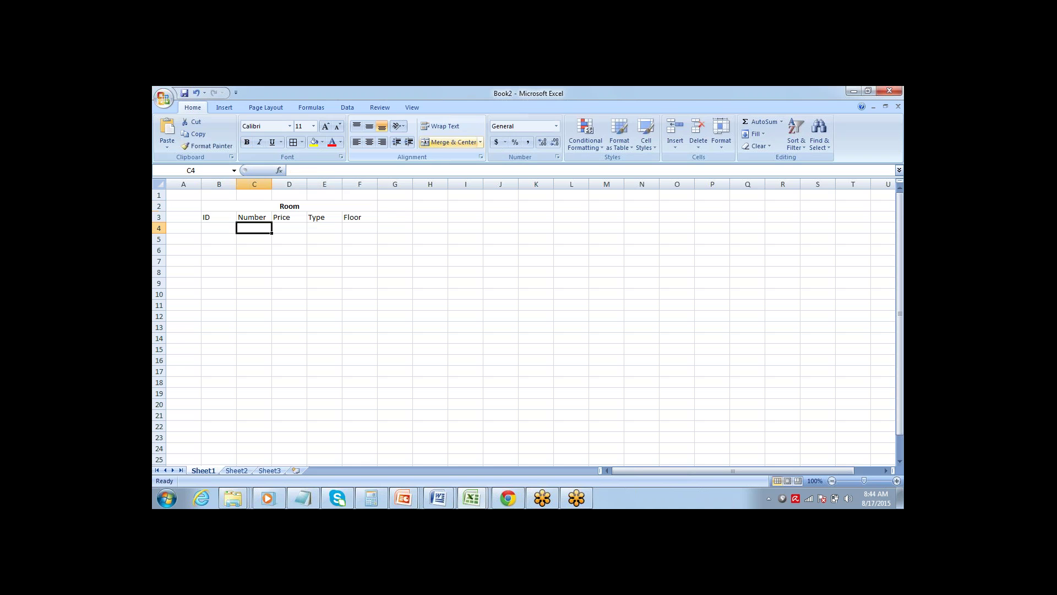
click(218, 228)
text(1)
key(Return)
click(219, 228)
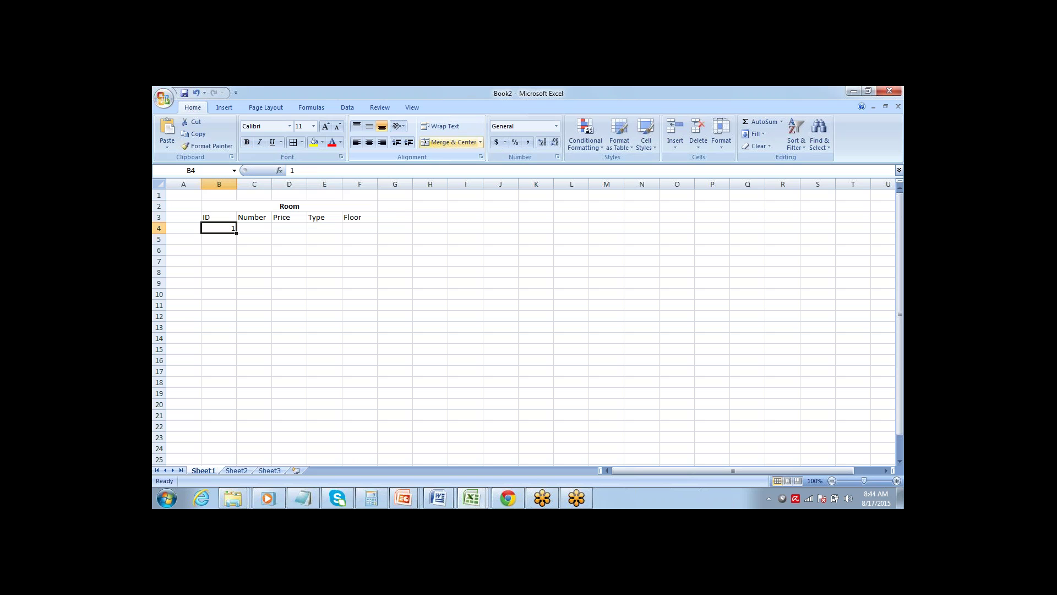
click(218, 239)
text(2)
key(Return)
text(3)
key(Return)
text(4)
key(Return)
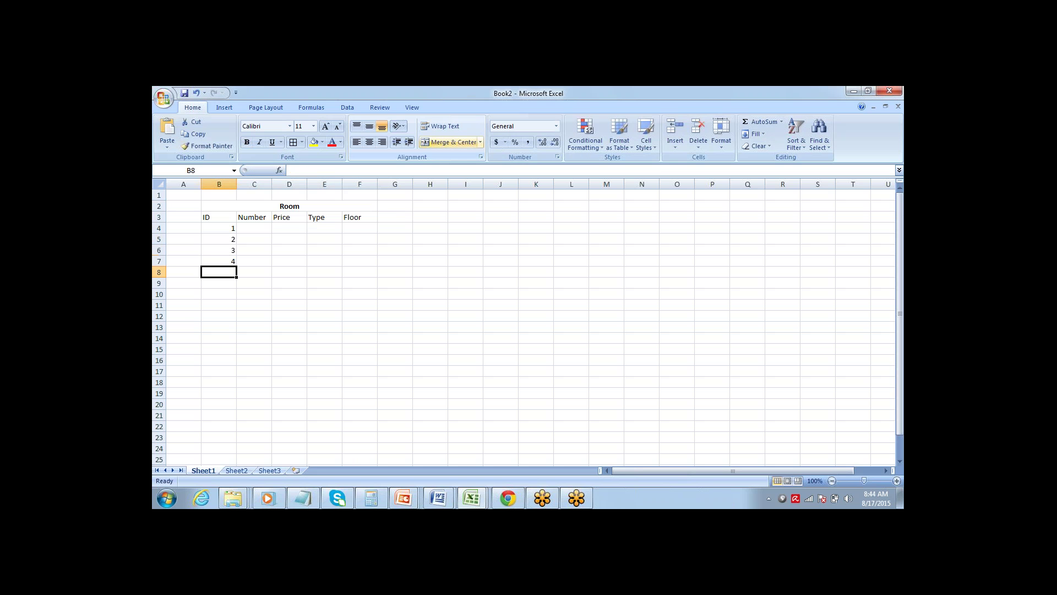
text(5)
key(Up)
key(Up)
key(Up)
key(Up)
Enter room numbers A101, B201, C301, D401 and E501 in C4:C8
key(Right)
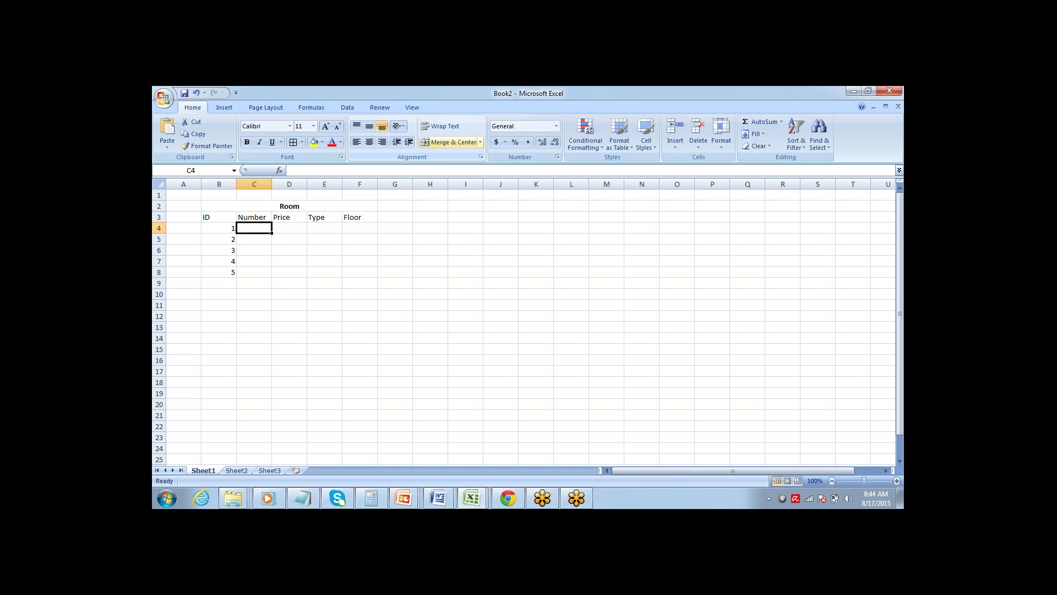
text(A101)
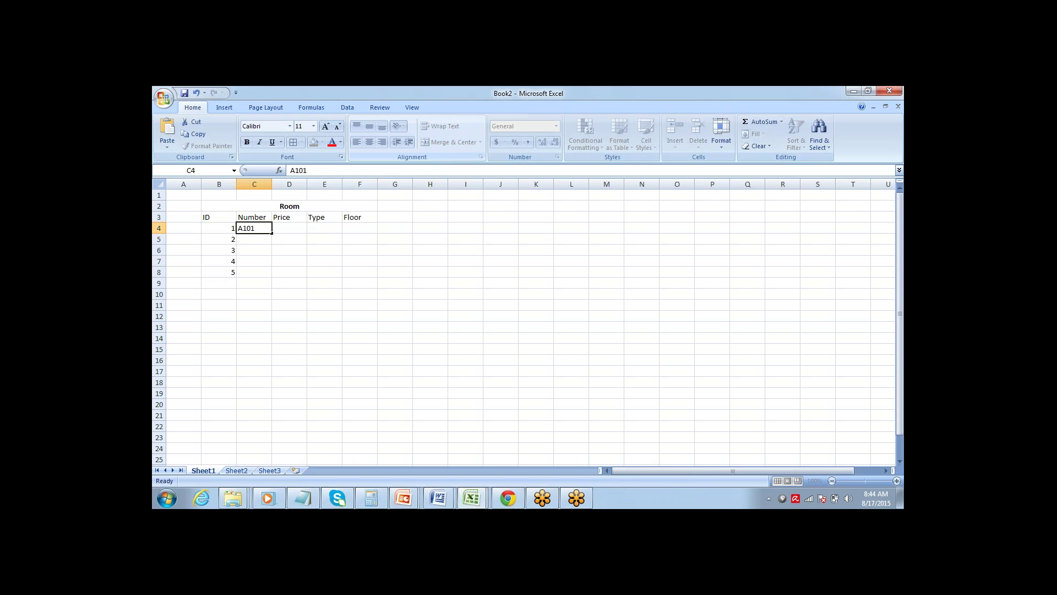
key(Return)
text(B201)
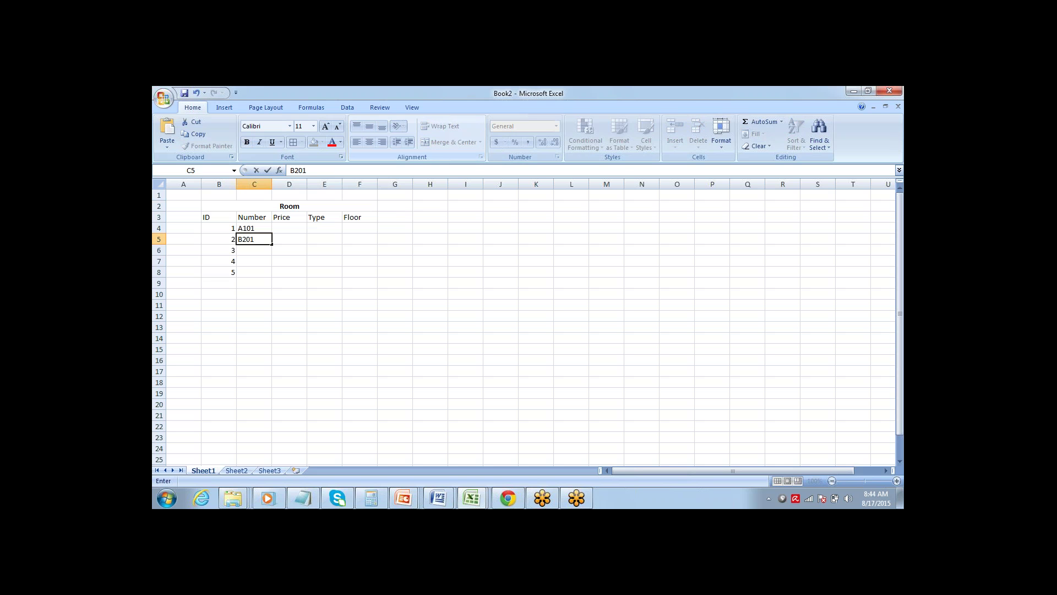
key(Return)
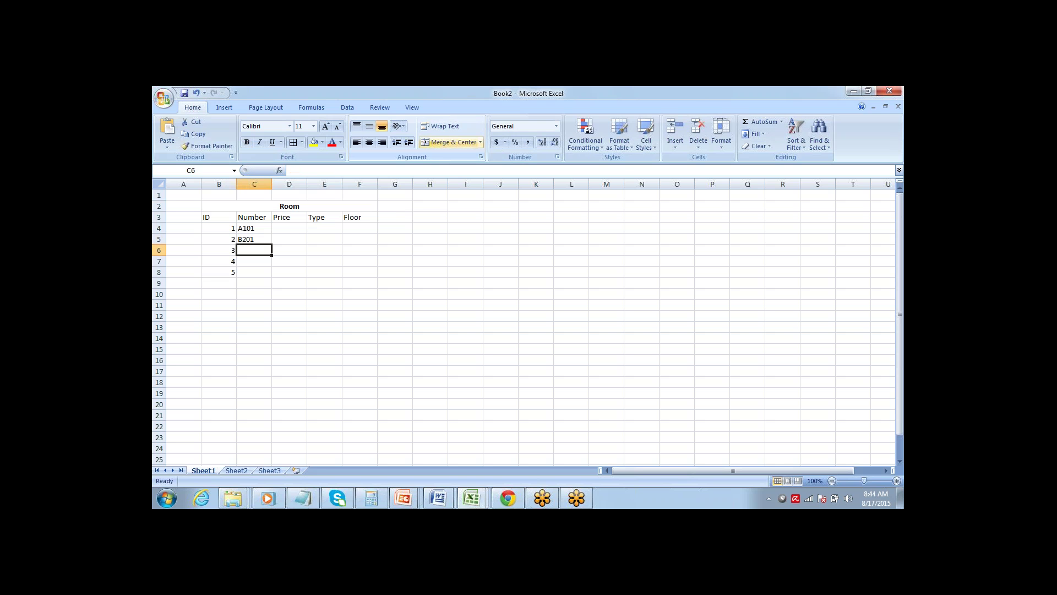
text(C301)
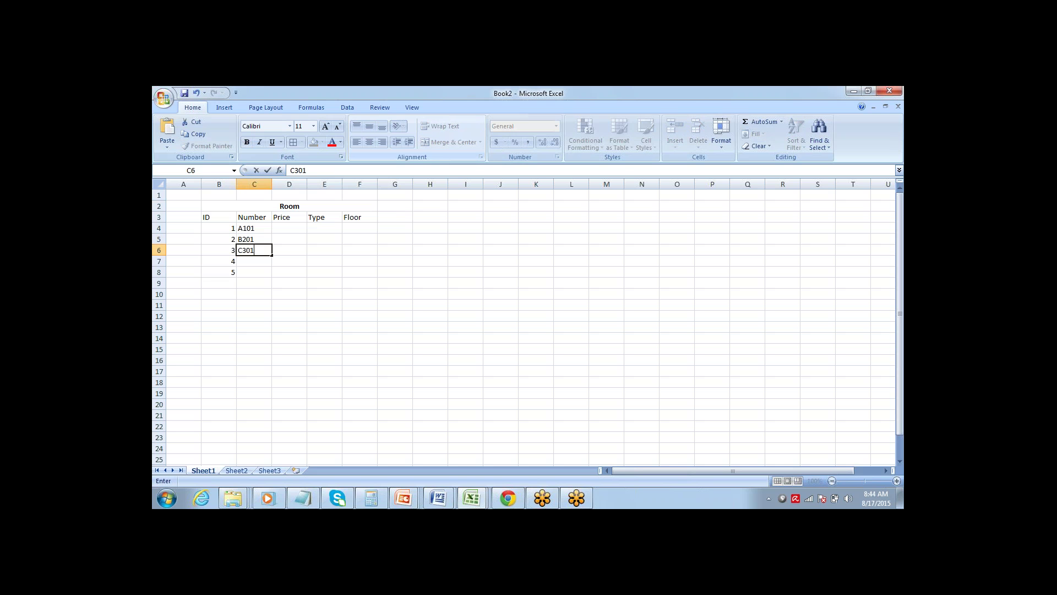
key(Return)
text(d)
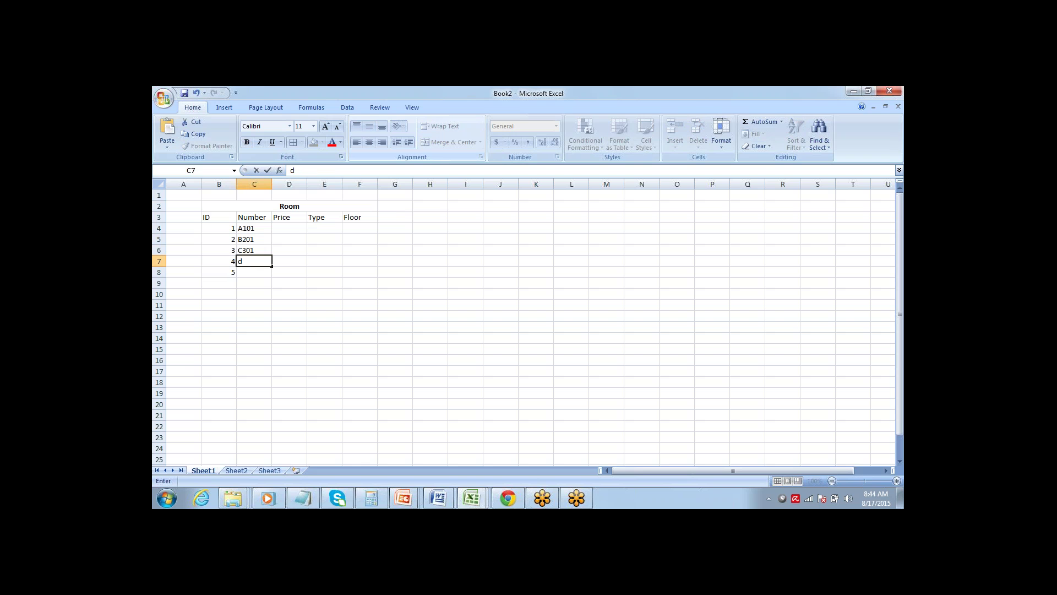
key(BackSpace)
text(D401)
key(Return)
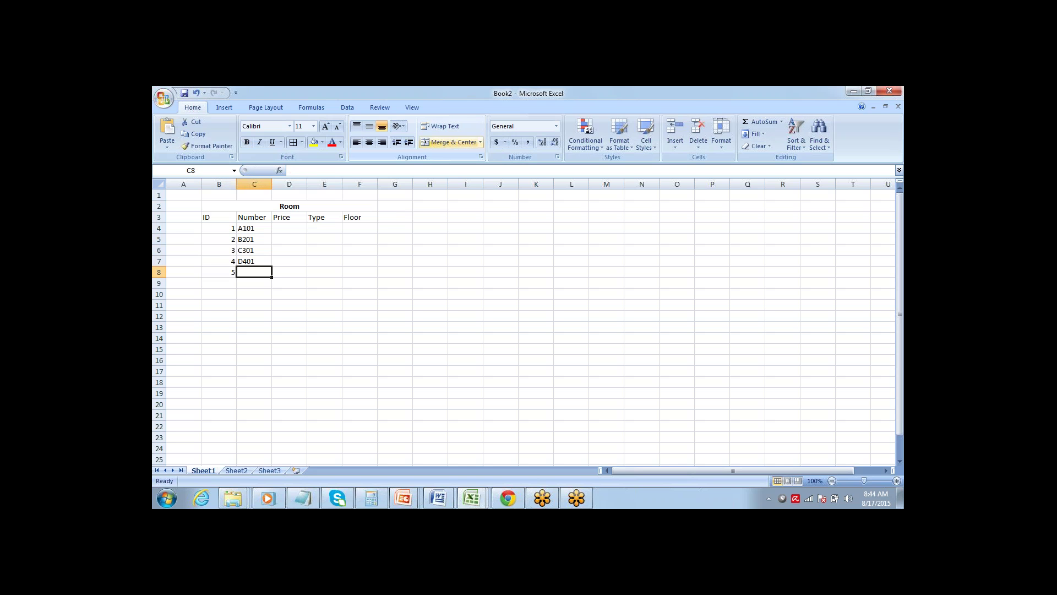
text(E5)
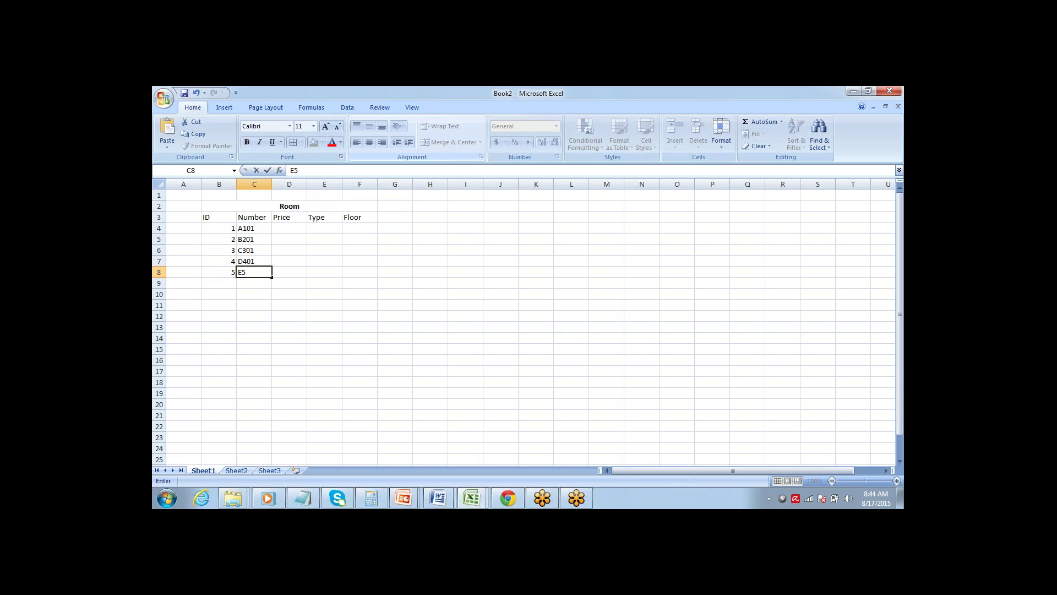
text(01)
key(Up)
key(Up)
key(Up)
key(Up)
key(Up)
Enter prices 10, 20, 10, 10 and 20 in D4:D8
key(Right)
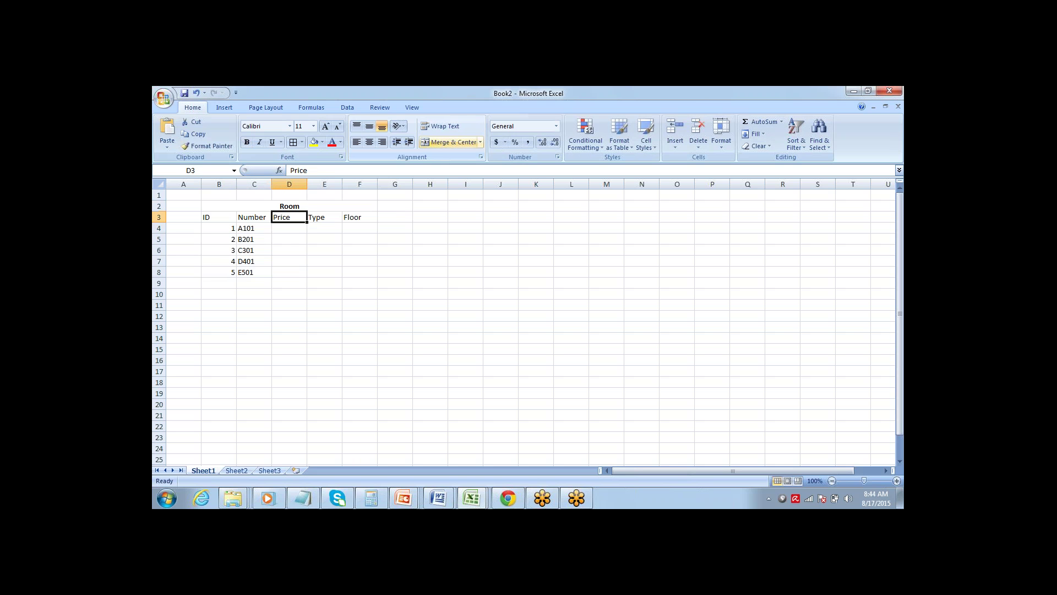
key(Down)
key(Left)
key(Right)
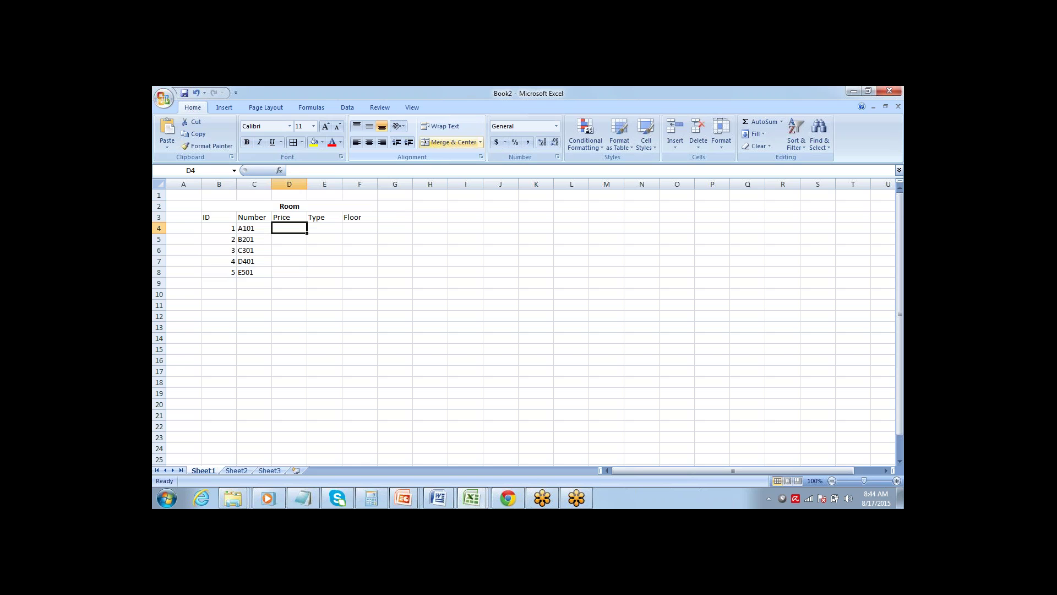
text(10)
key(Return)
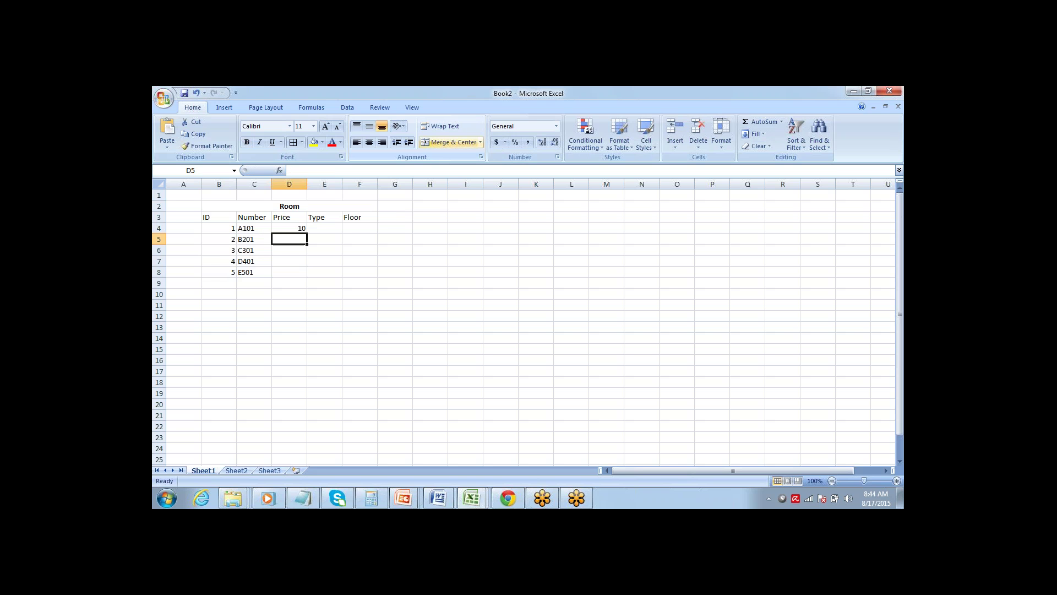
text(20)
key(Return)
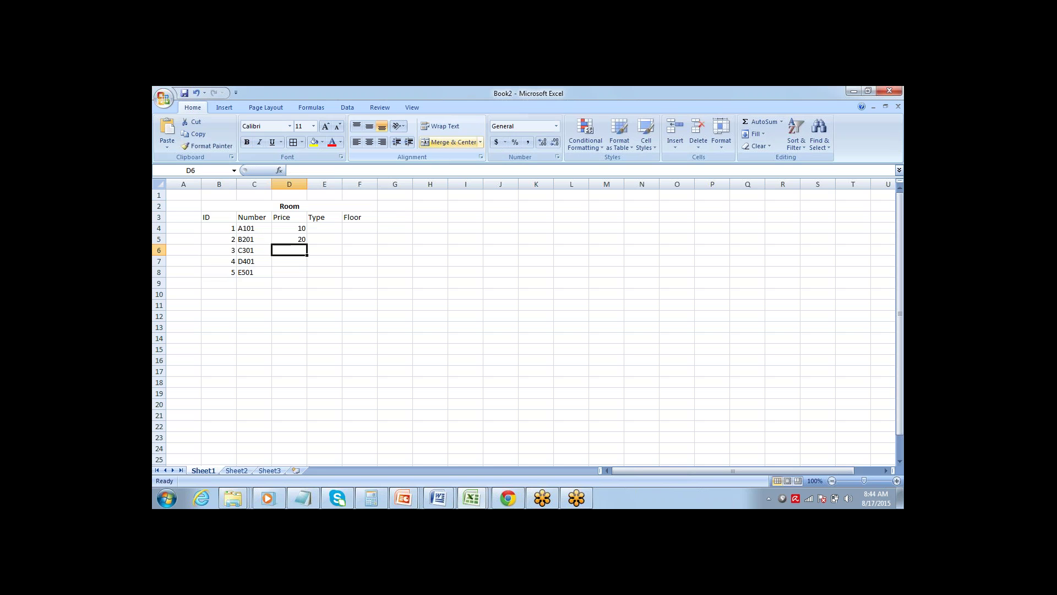
text(10)
key(Return)
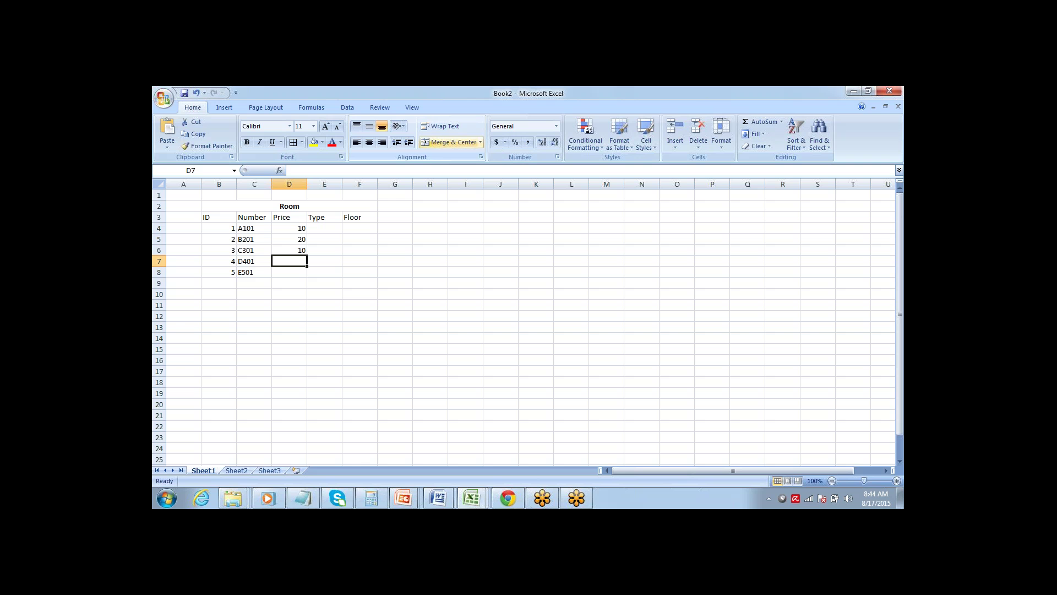
text(10)
key(Return)
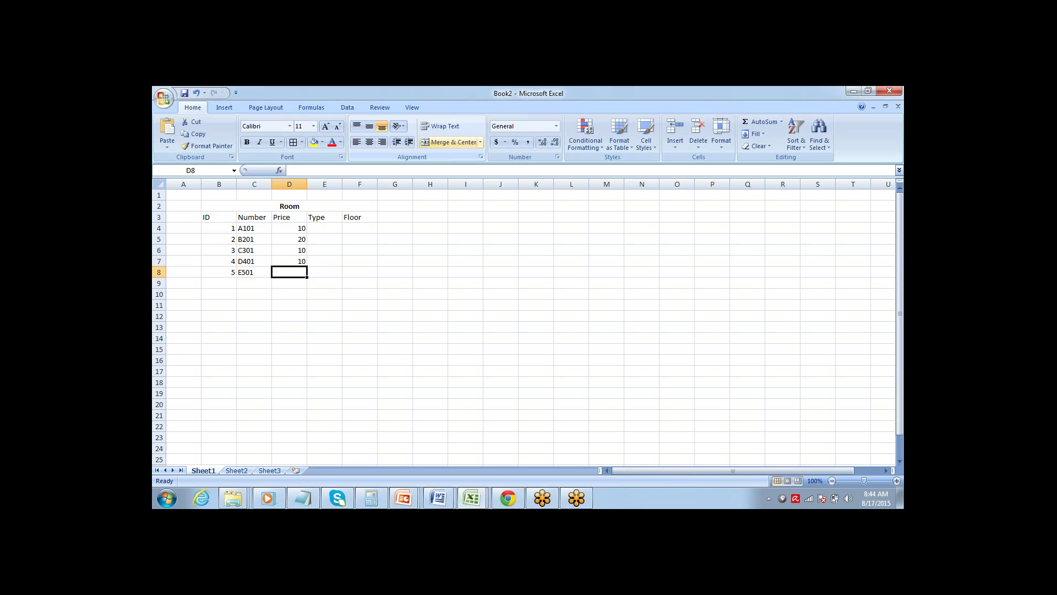
text(20)
key(ctrl+Return)
Enter room types A, b, a, b, c in E4:E8, then select the whole Room table
key(Up)
key(Up)
key(Up)
key(Up)
key(Right)
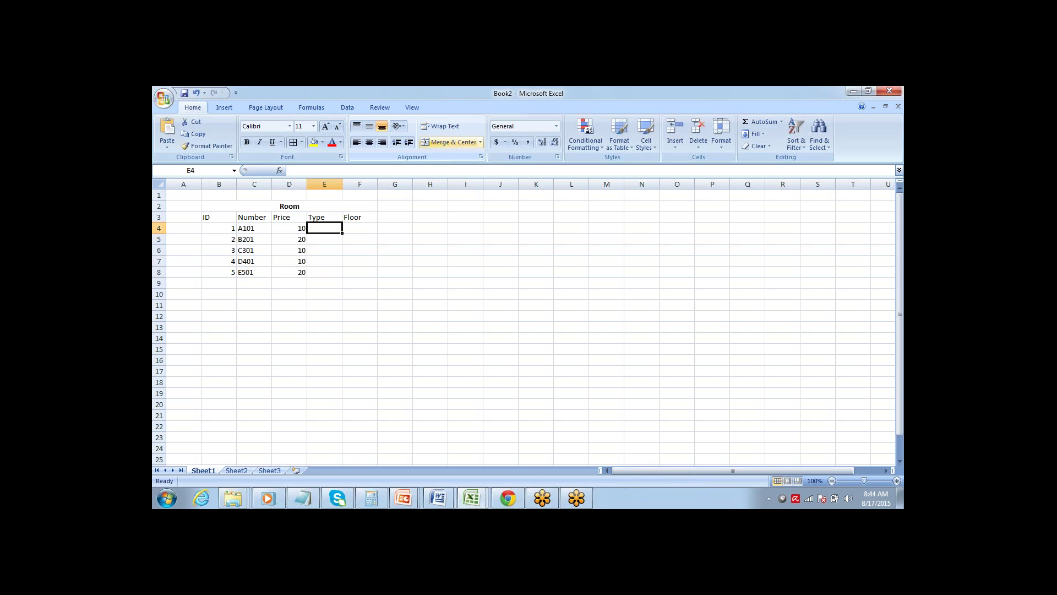
text(A)
key(Return)
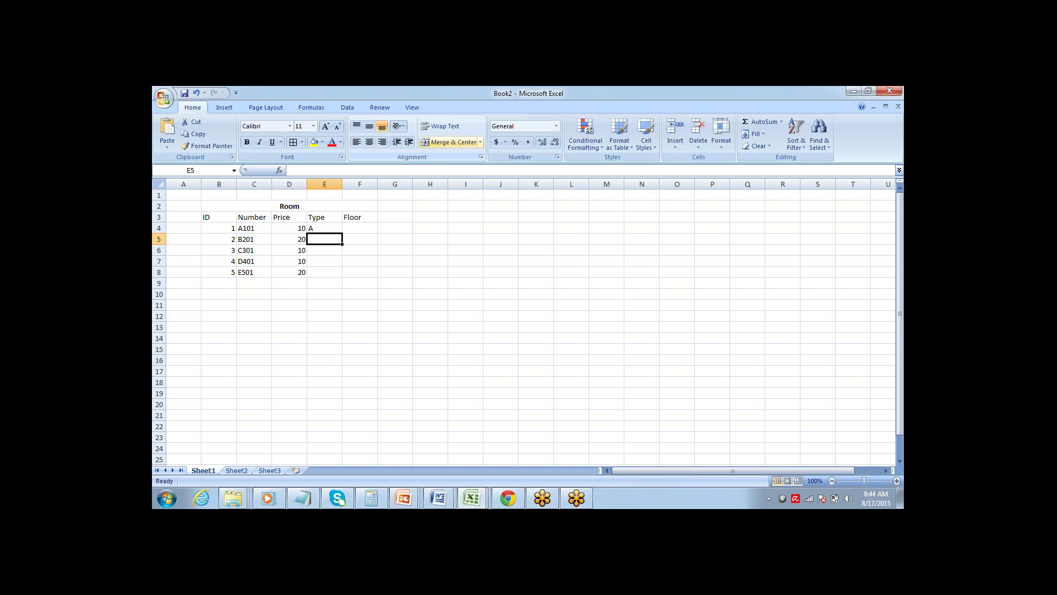
text(b)
key(Return)
text(a)
key(Return)
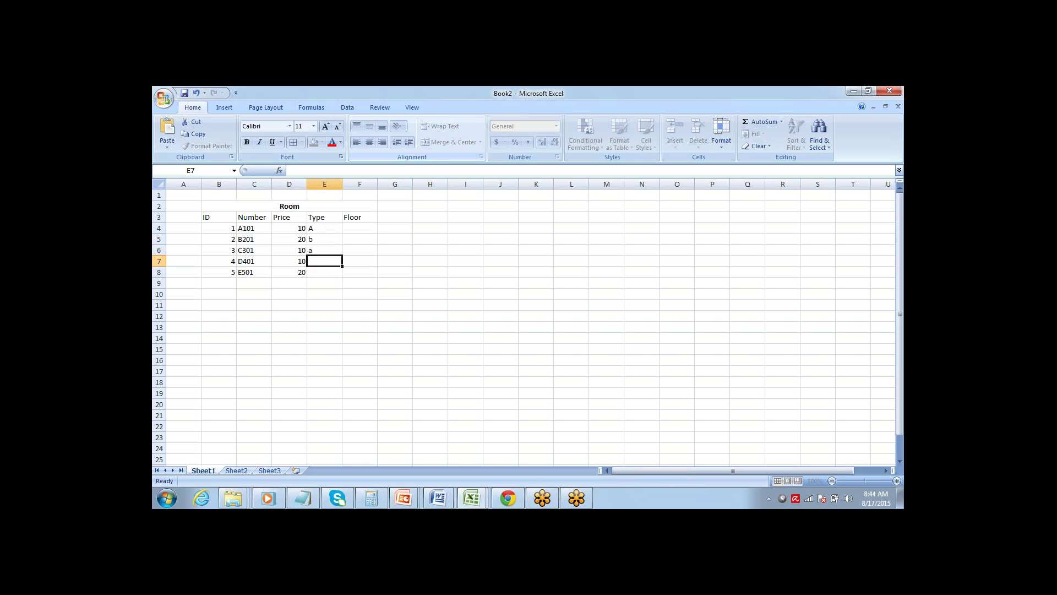
text(b)
key(Return)
text(c)
key(Right)
key(Up)
key(Up)
key(Up)
key(Up)
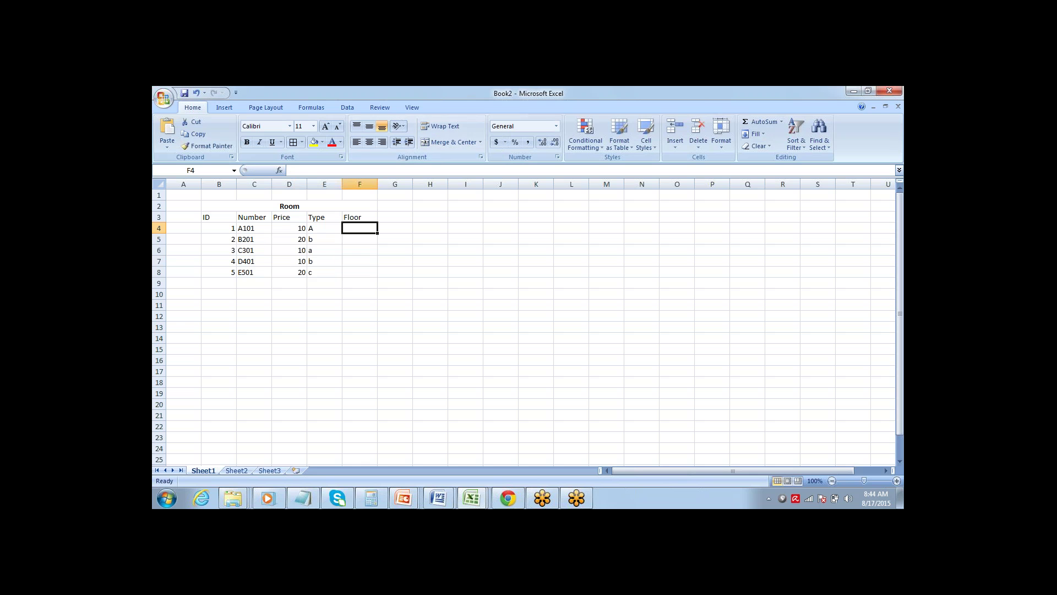
drag(286, 206, 286, 272)
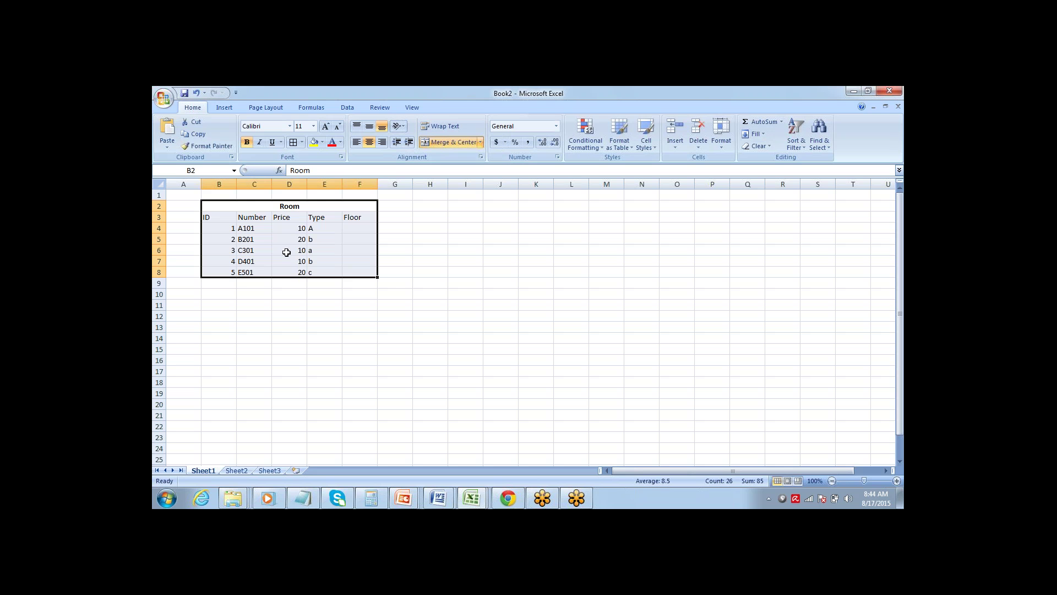
Apply All Borders to the Room table B2:F8, then return to Salesforce's New Booking page
click(294, 143)
click(296, 230)
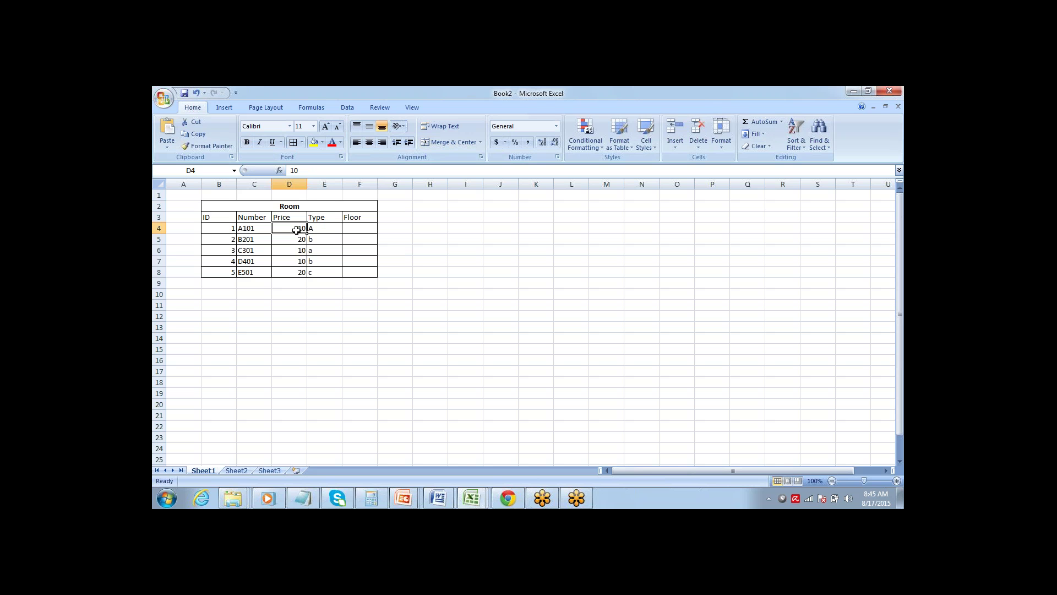
key(Left)
key(Left)
key(Left)
key(Up)
key(Right)
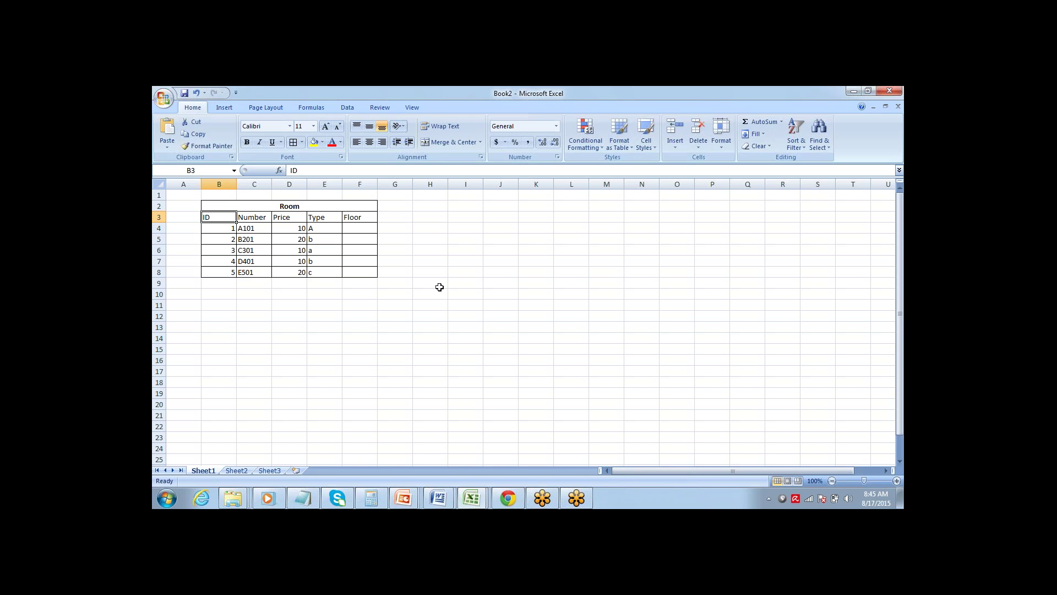
mouse_move(502, 499)
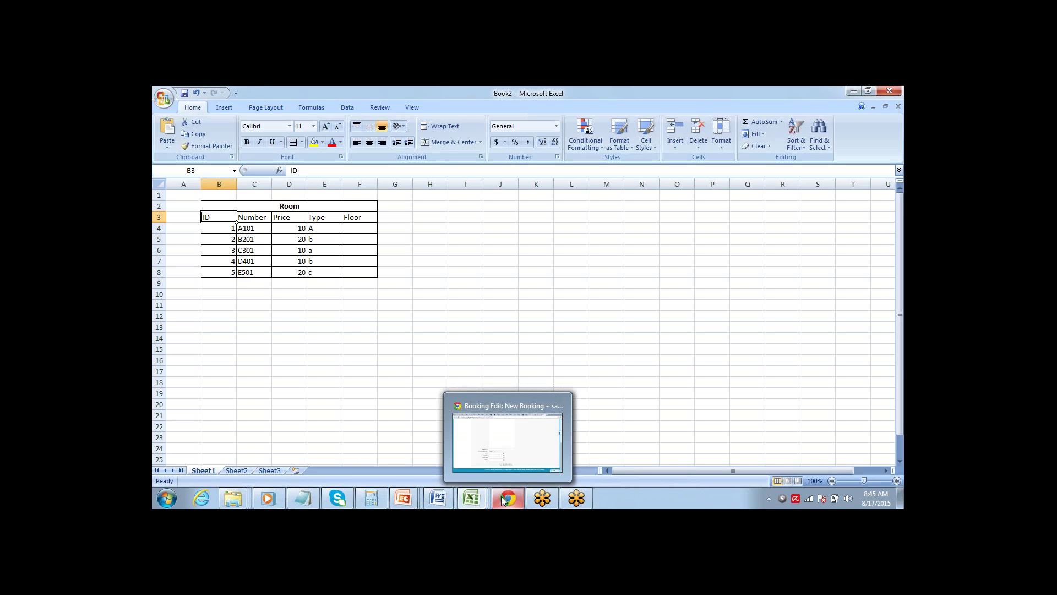
click(507, 441)
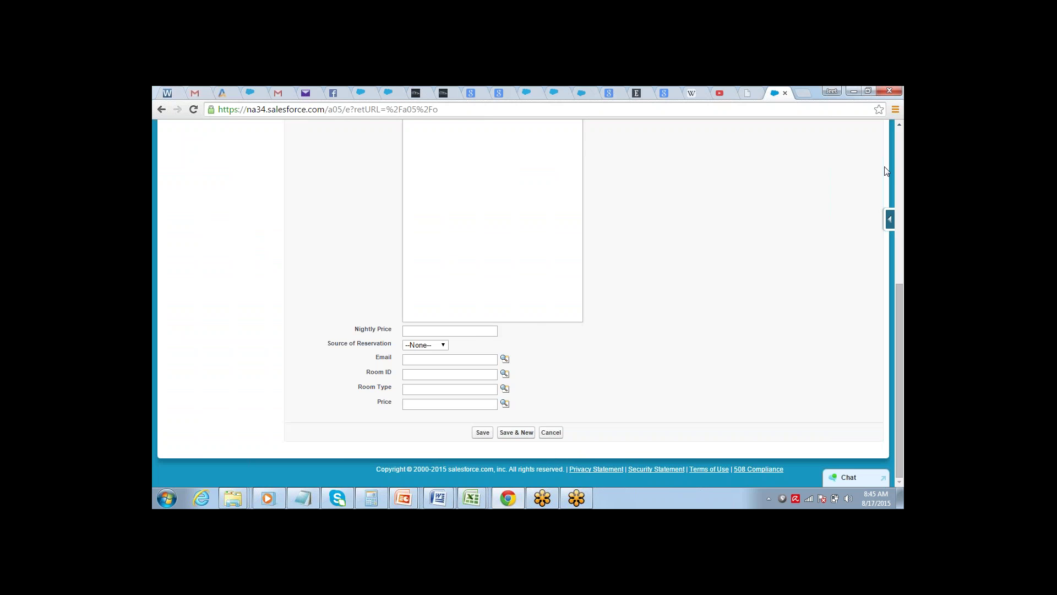
From the Bookings tab, open the recently viewed booking (room 999, 4-night stay)
click(900, 125)
scroll(902, 128, up, 6)
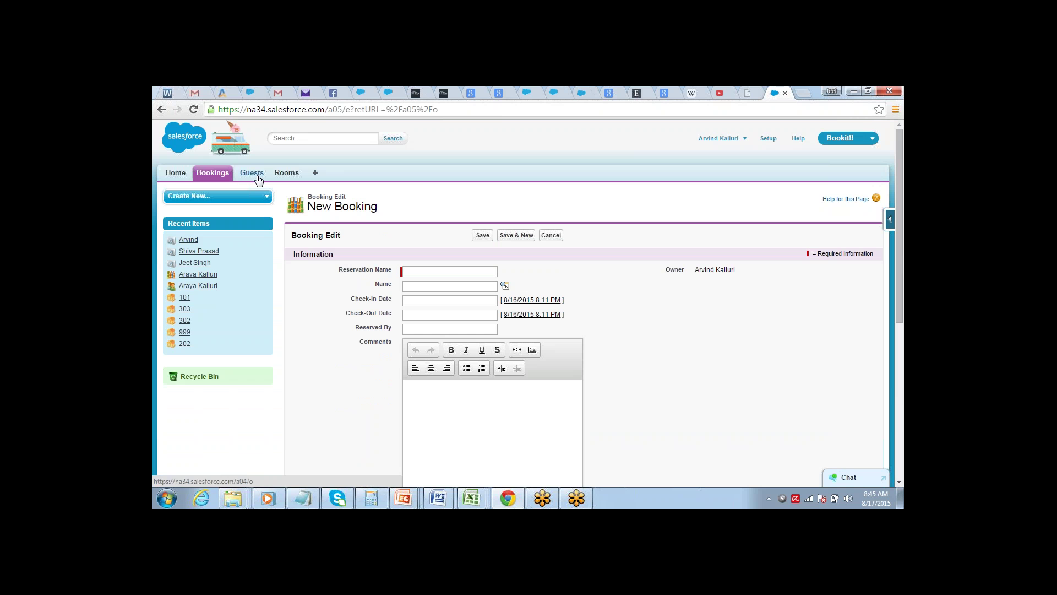
click(220, 172)
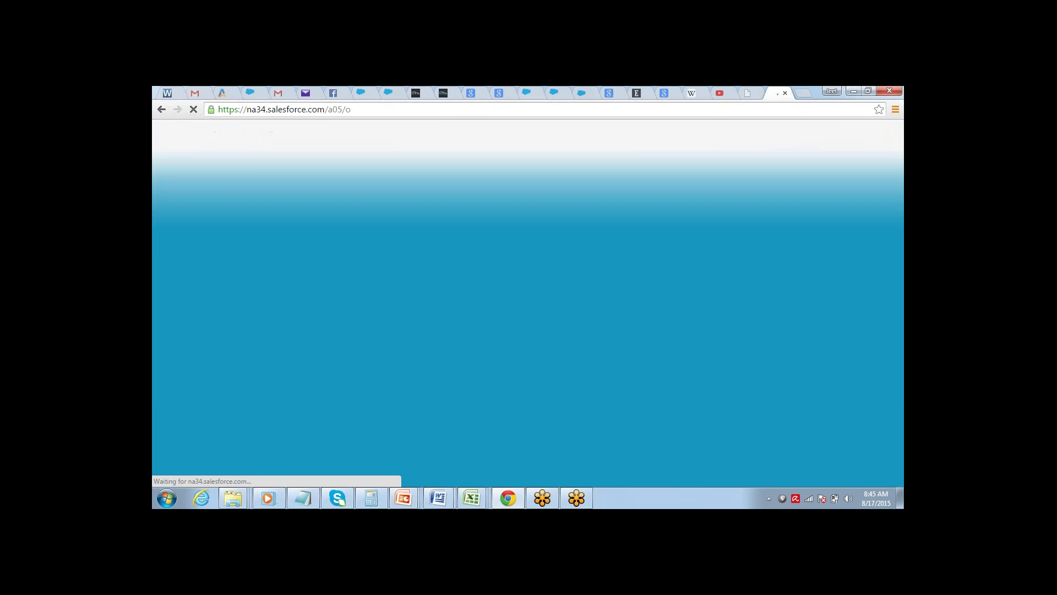
click(317, 290)
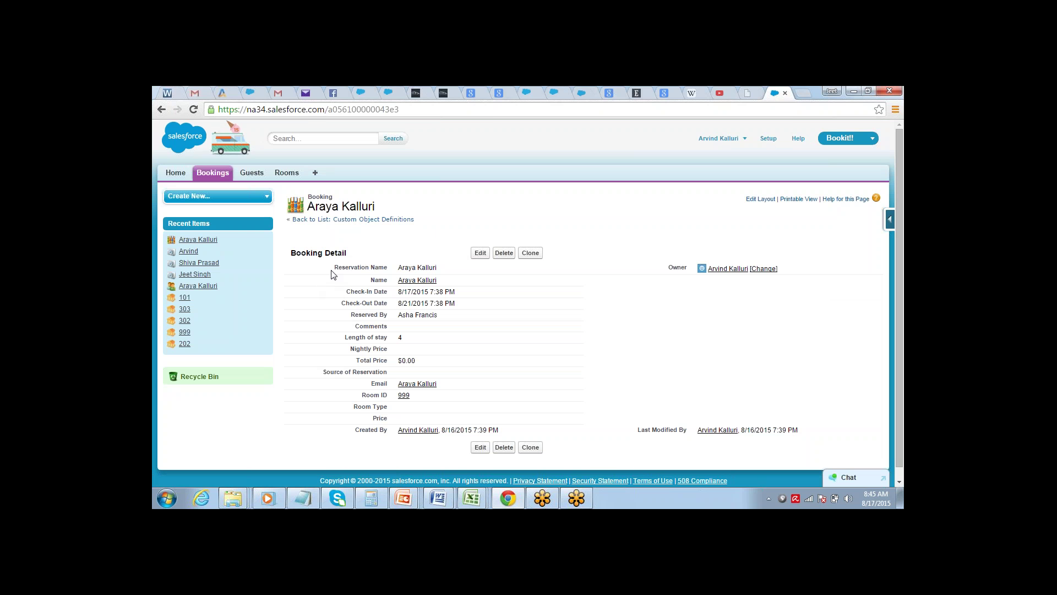
double_click(373, 108)
click(413, 110)
double_click(412, 110)
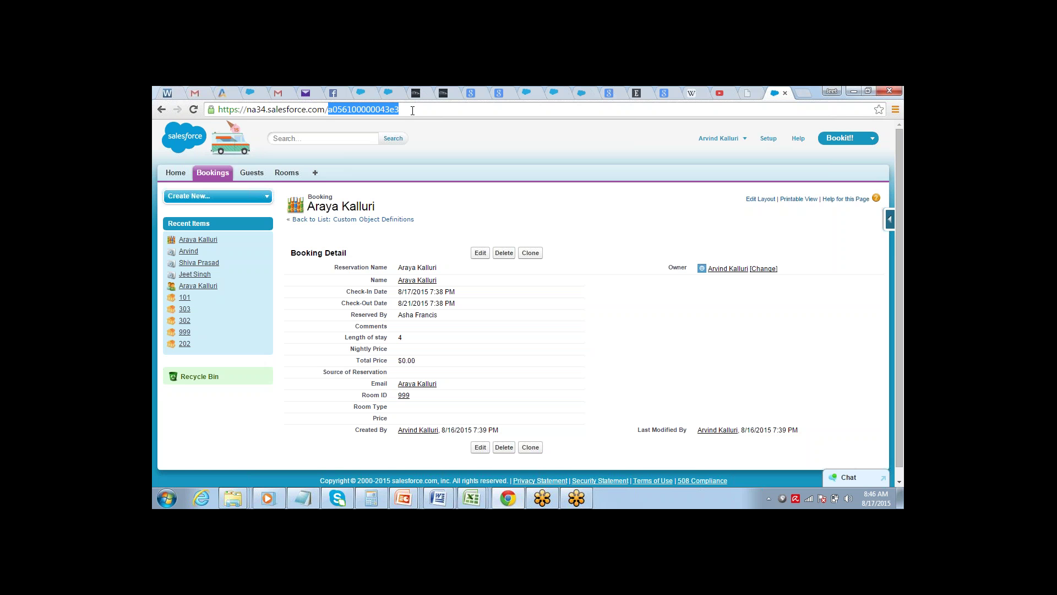
click(413, 111)
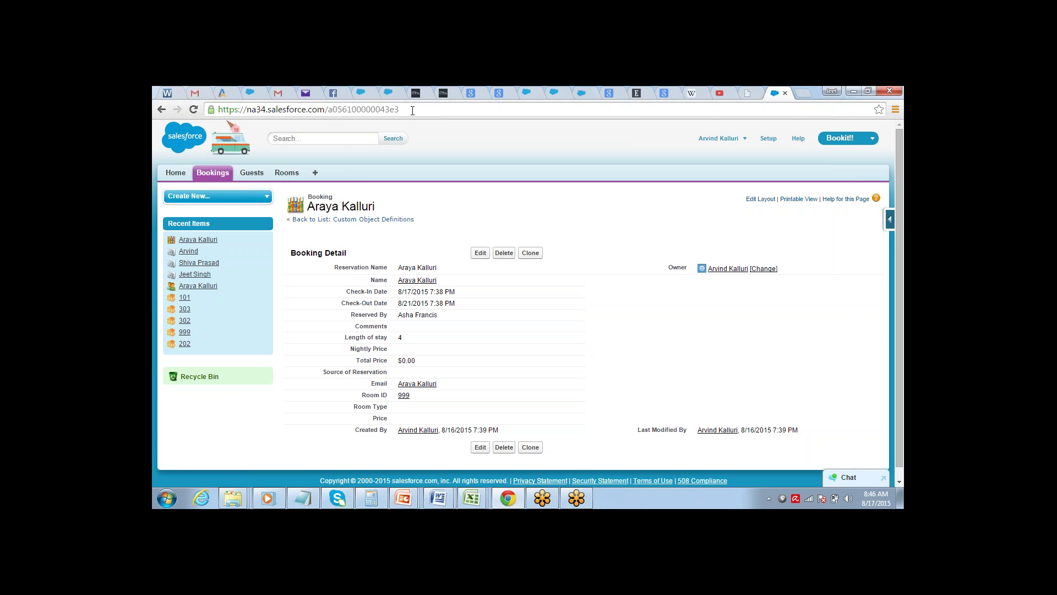
double_click(381, 108)
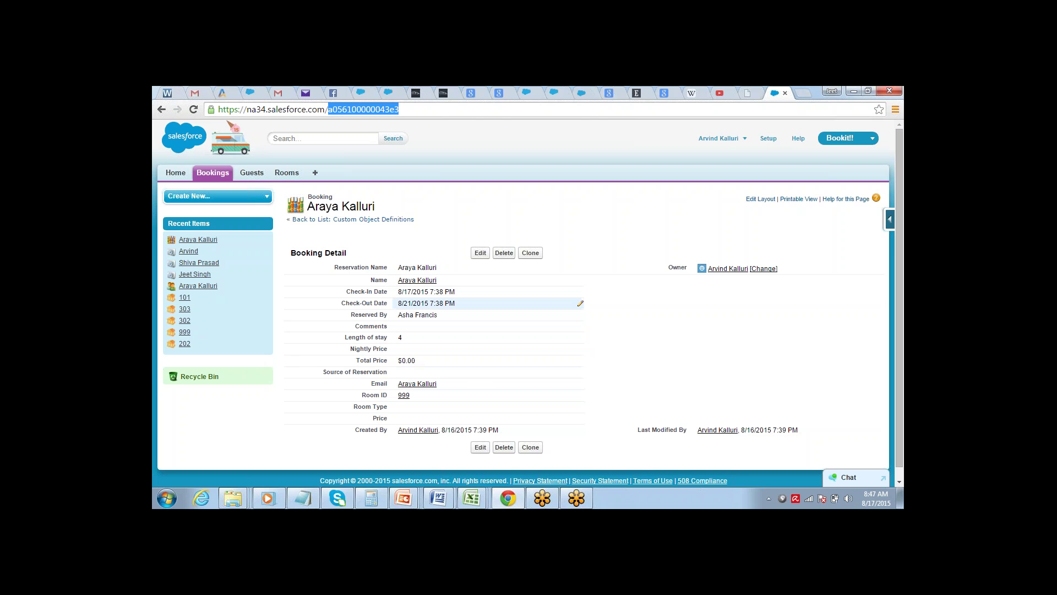
Select the booking's full URL in the address bar, then switch to the Excel workbook Book2
click(384, 109)
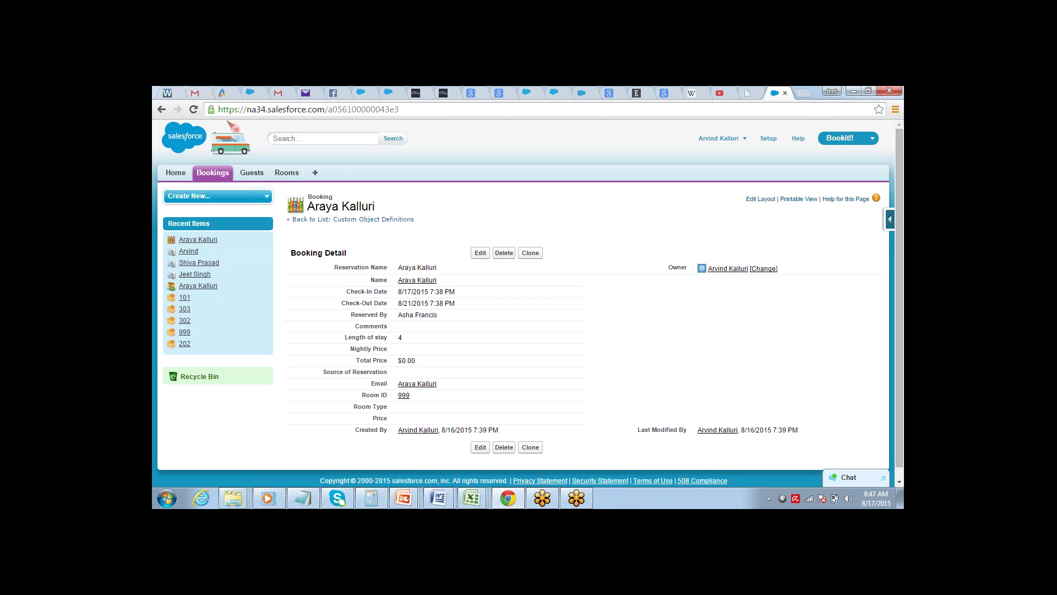
double_click(384, 110)
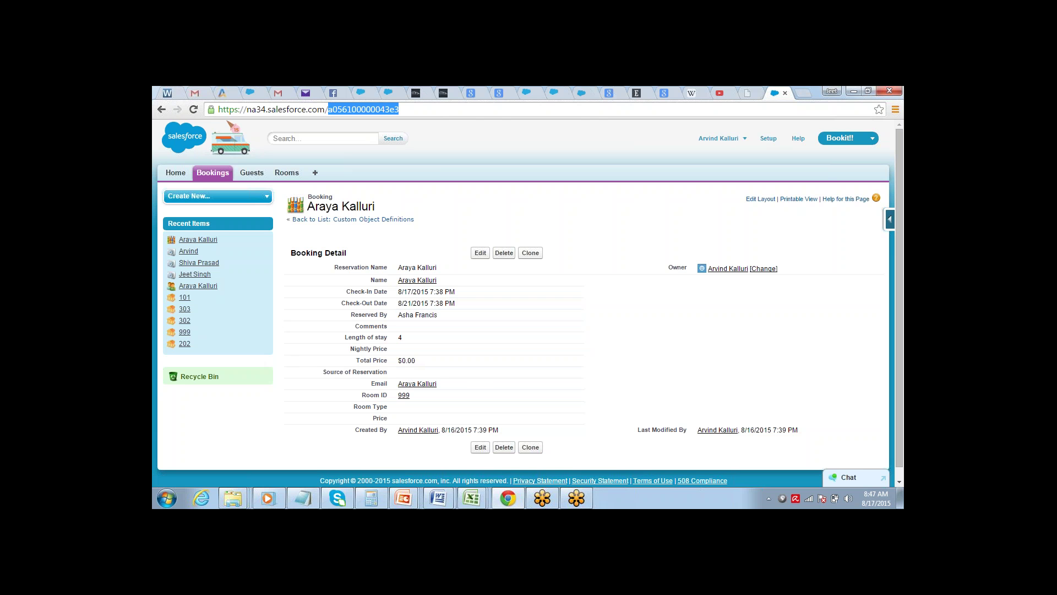
key(ctrl+a)
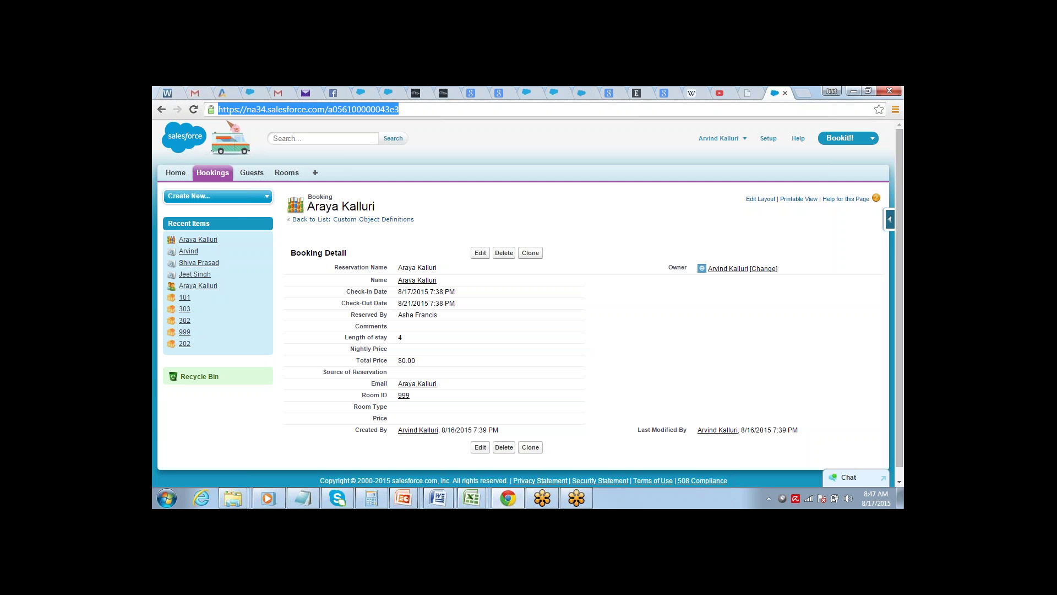
key(alt+Tab)
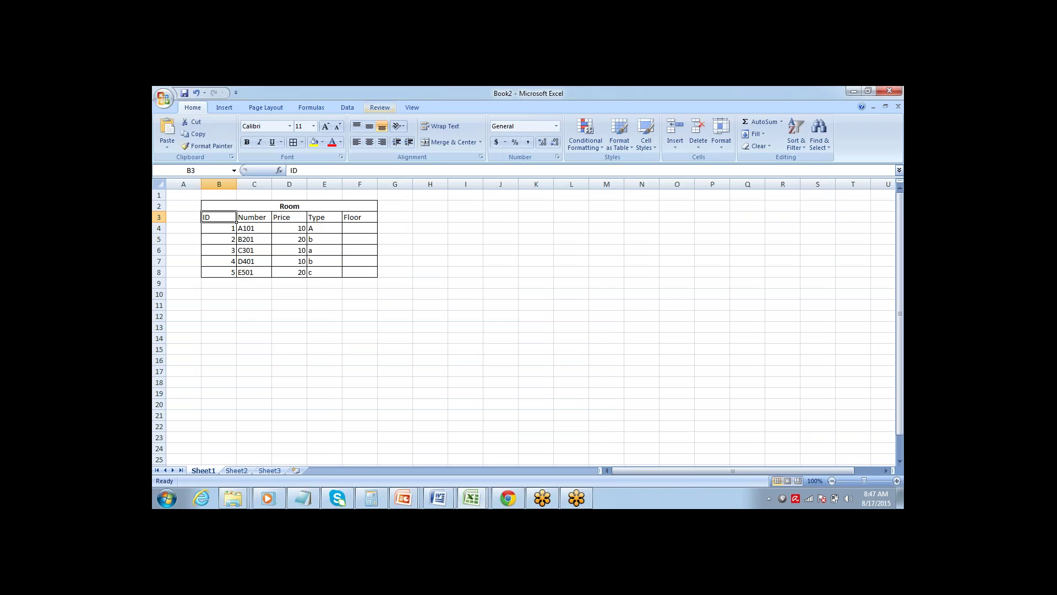
drag(236, 220, 236, 243)
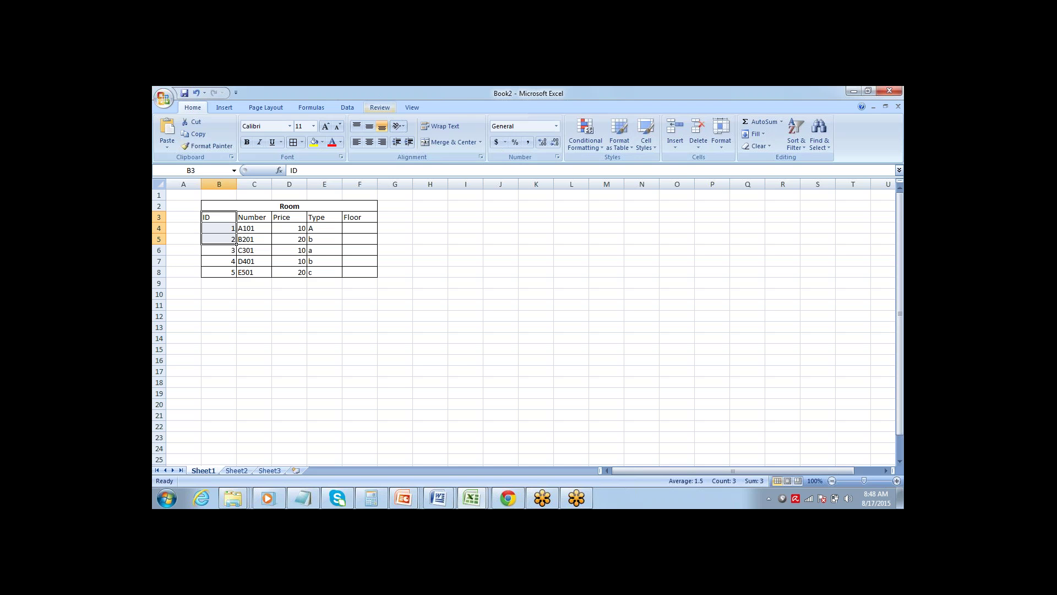
key(alt+Tab)
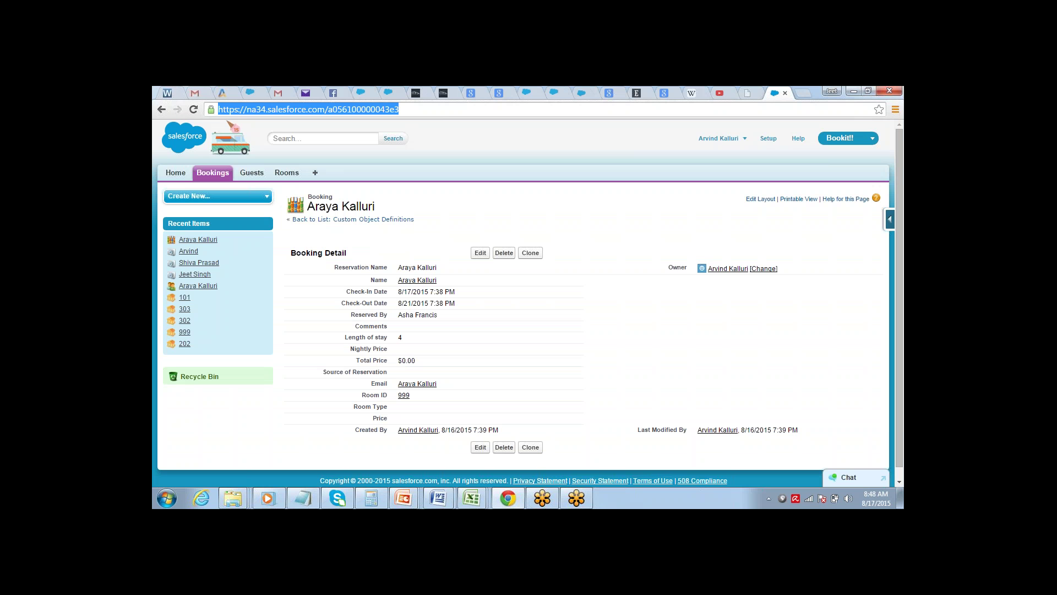
key(alt+Tab)
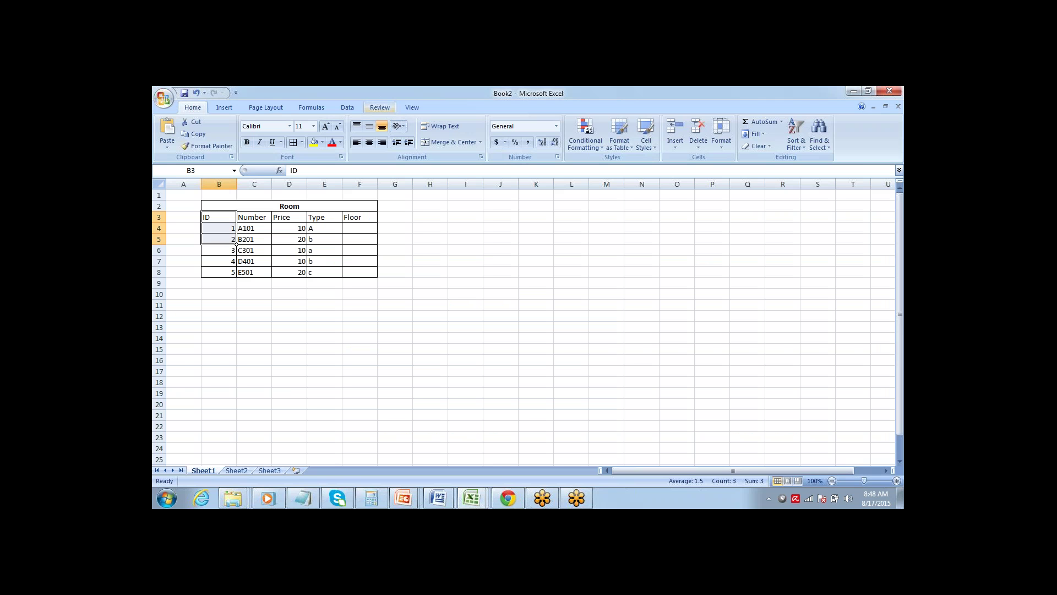
click(235, 221)
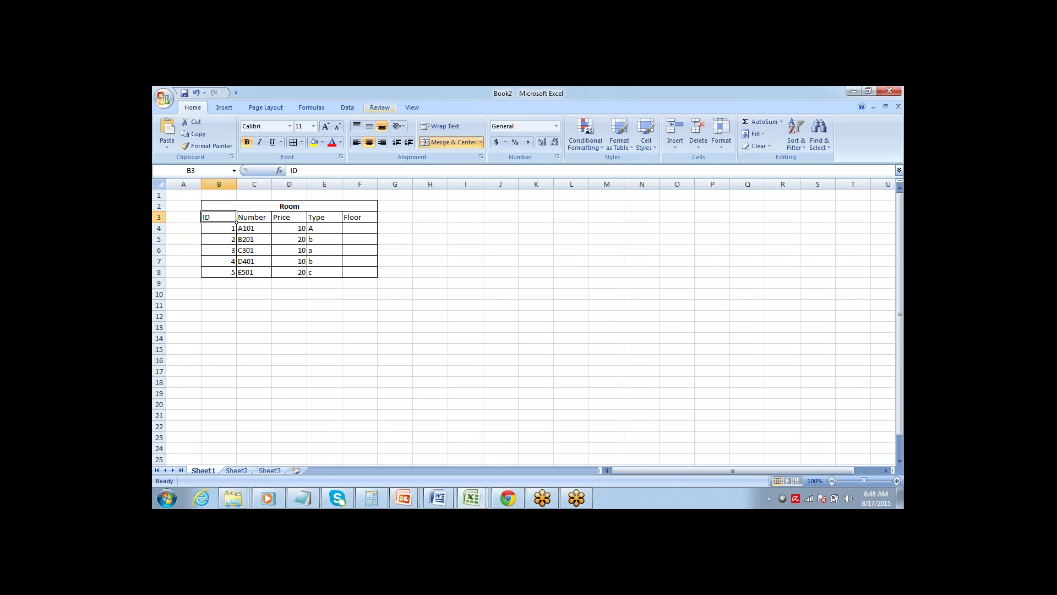
key(Right)
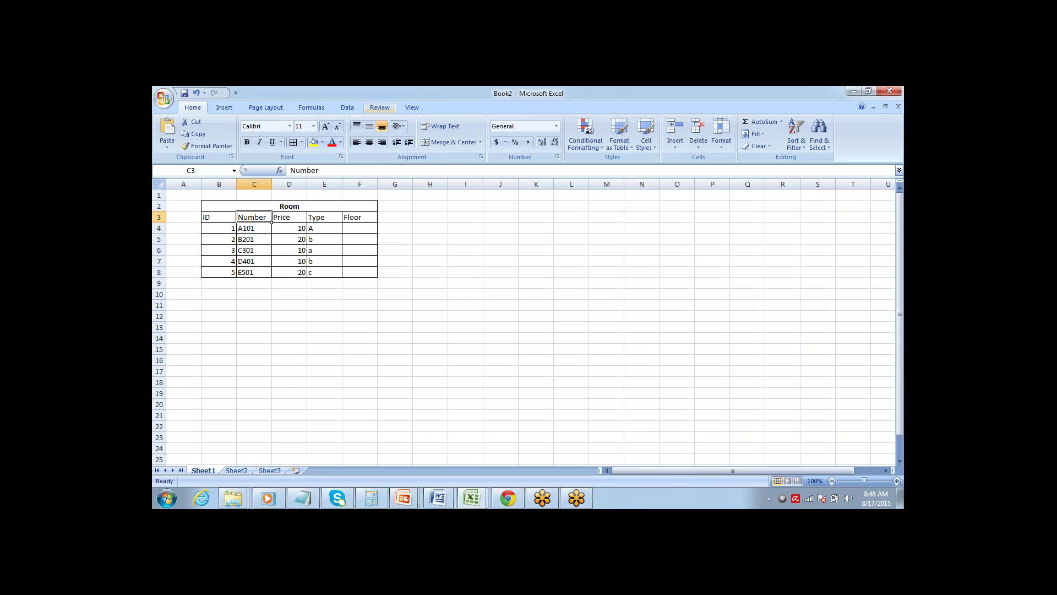
key(Right)
key(Right)
key(Right)
key(Right)
key(Right)
key(Right)
key(Right)
key(Right)
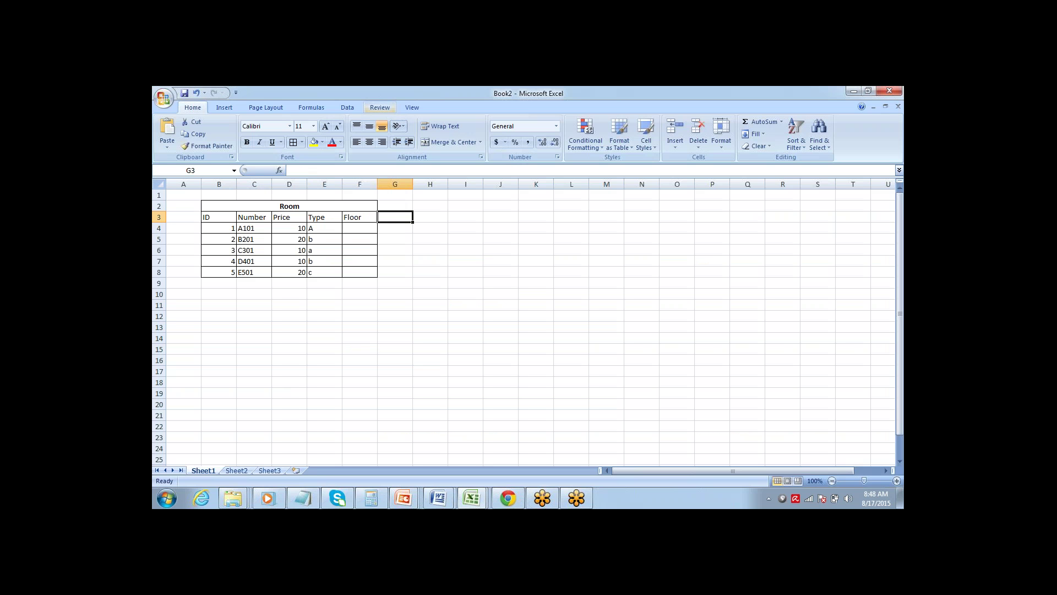
key(Up)
key(shift+Right)
key(shift+Right)
key(shift+Right)
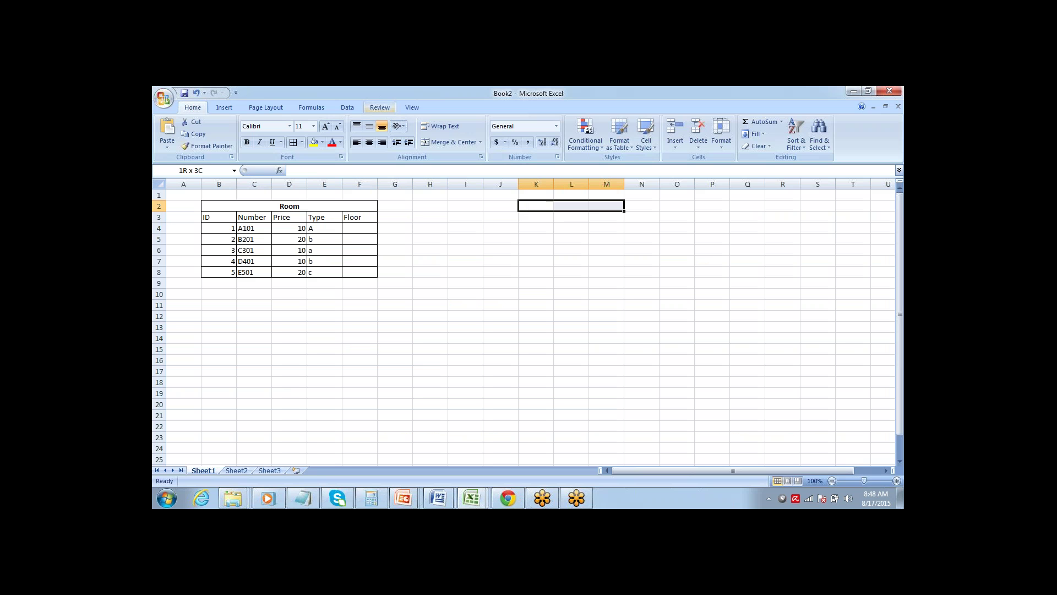
Merge and center K2:N2 and title it Reservation
click(440, 140)
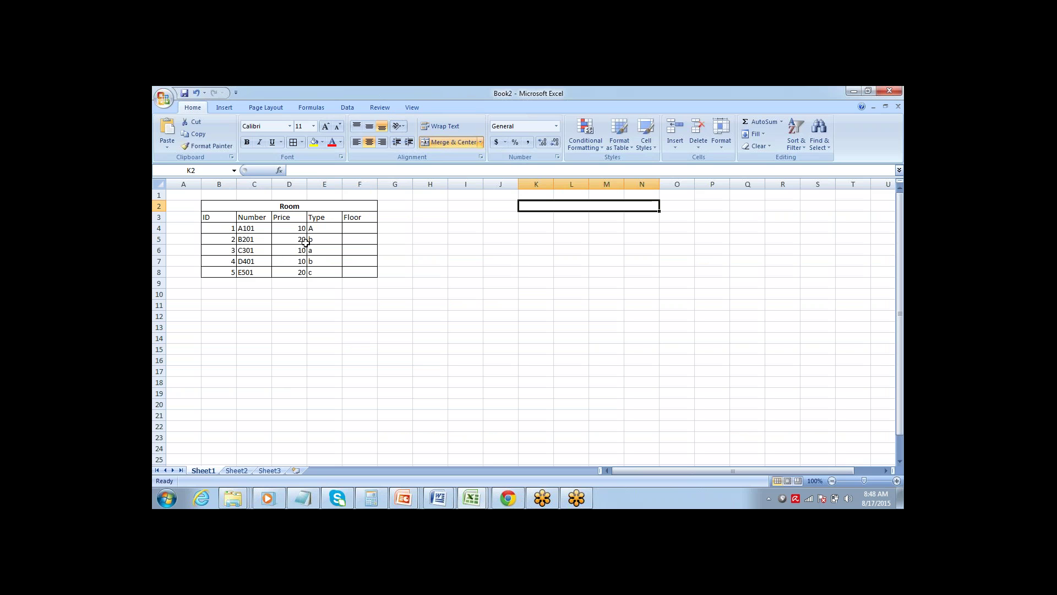
text(Res)
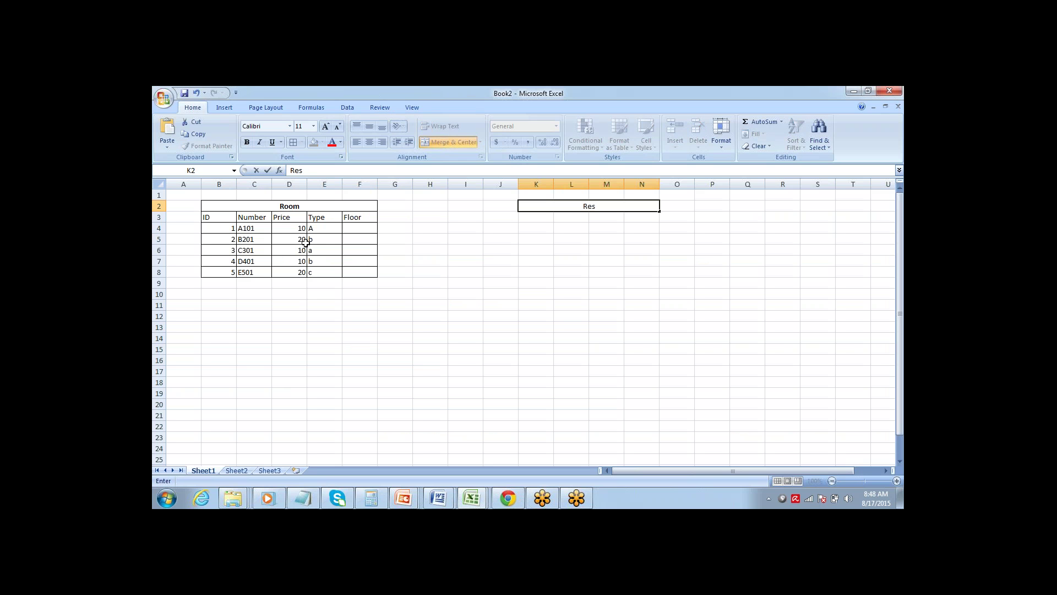
text(ervation)
key(Return)
key(Left)
key(Up)
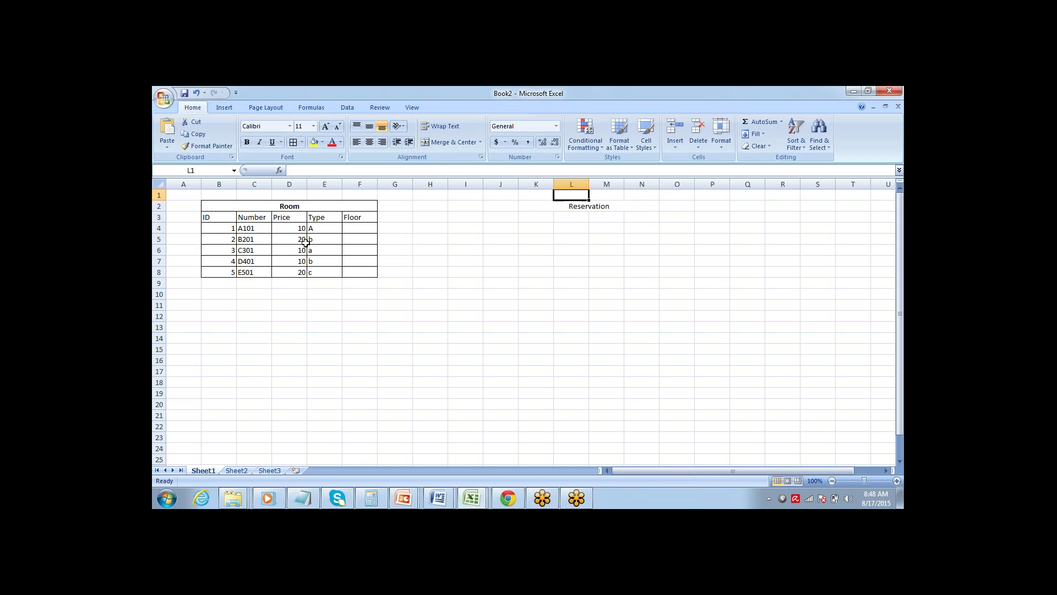
key(Left)
key(Down)
key(Up)
key(Right)
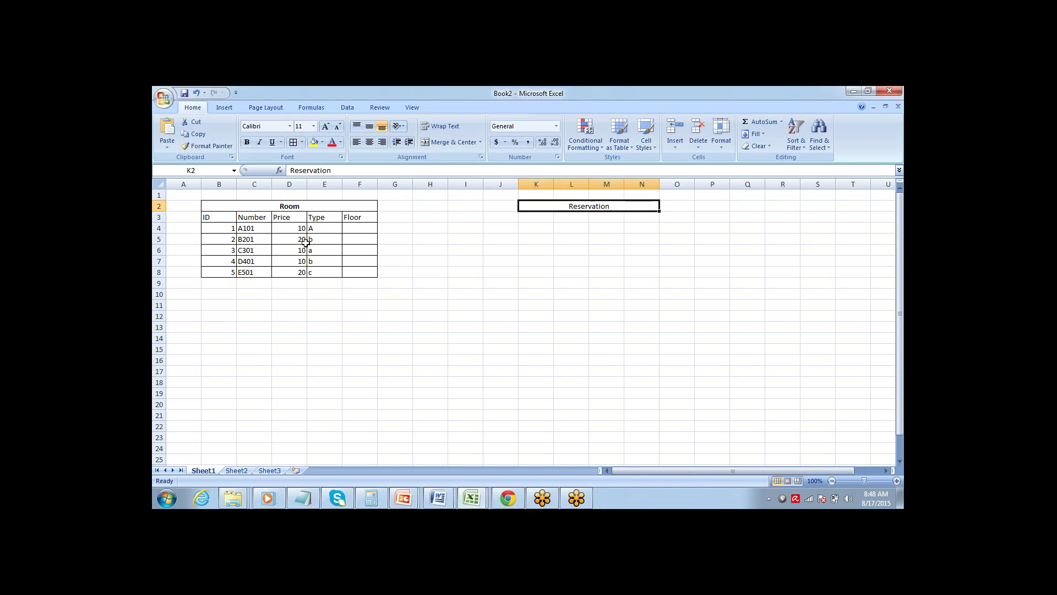
key(Down)
Enter column headers ID, CID, COD and Room in K3:N3 under the title
text(ID)
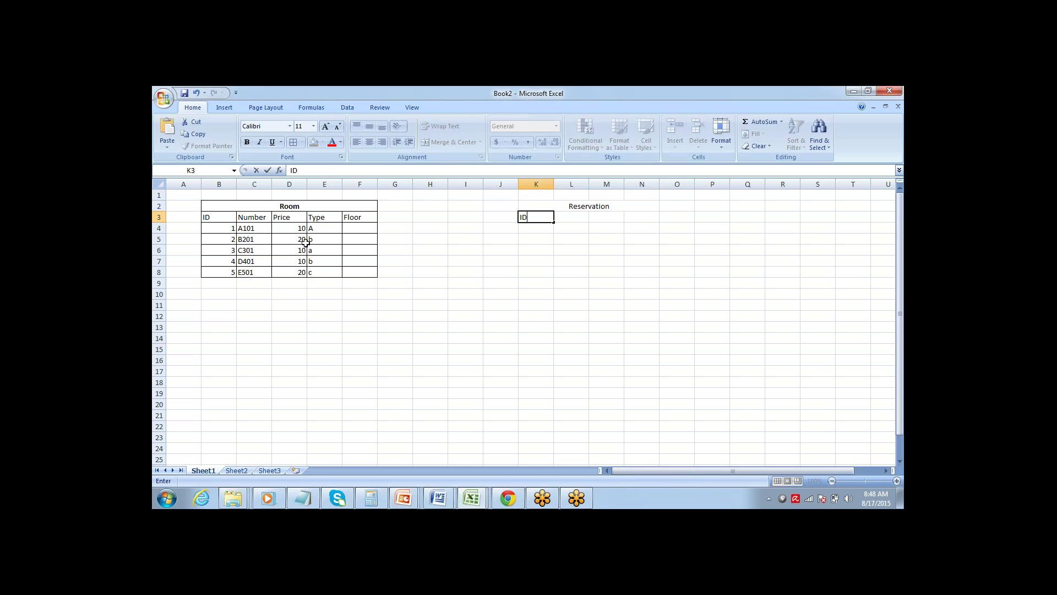
key(Tab)
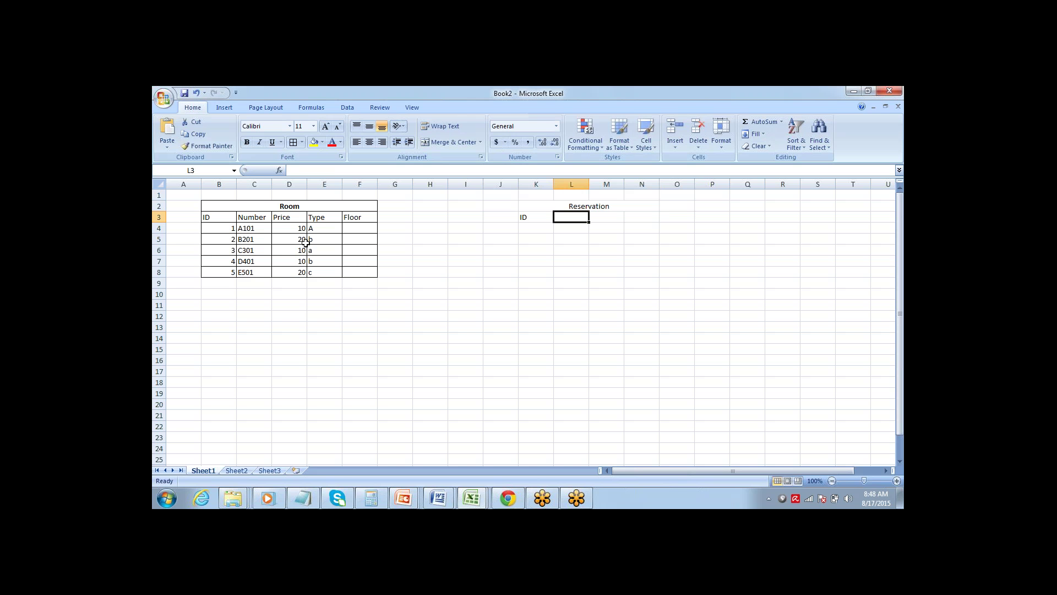
text(C)
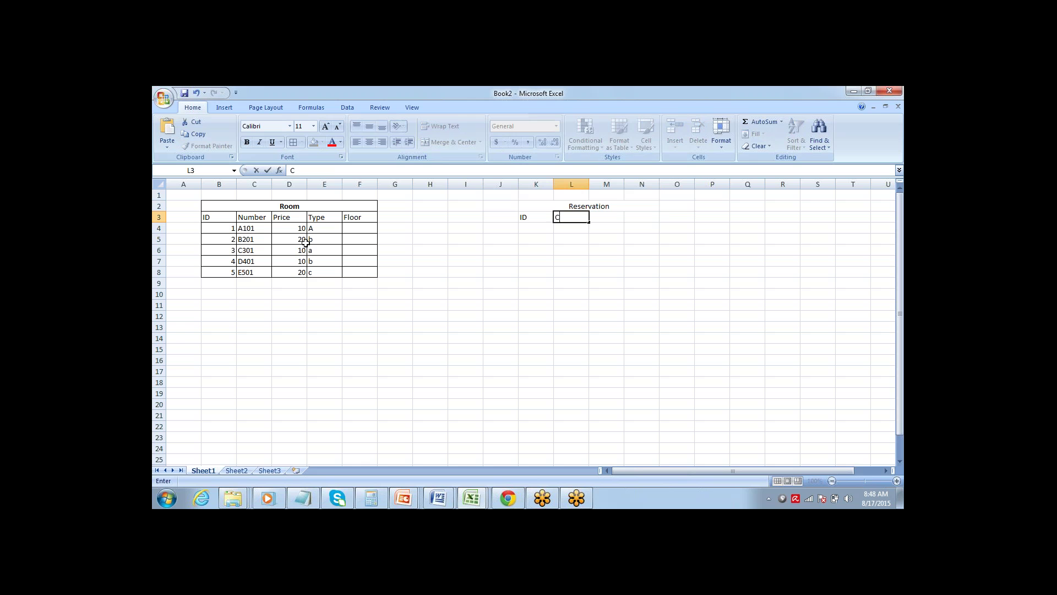
text(ID)
key(Tab)
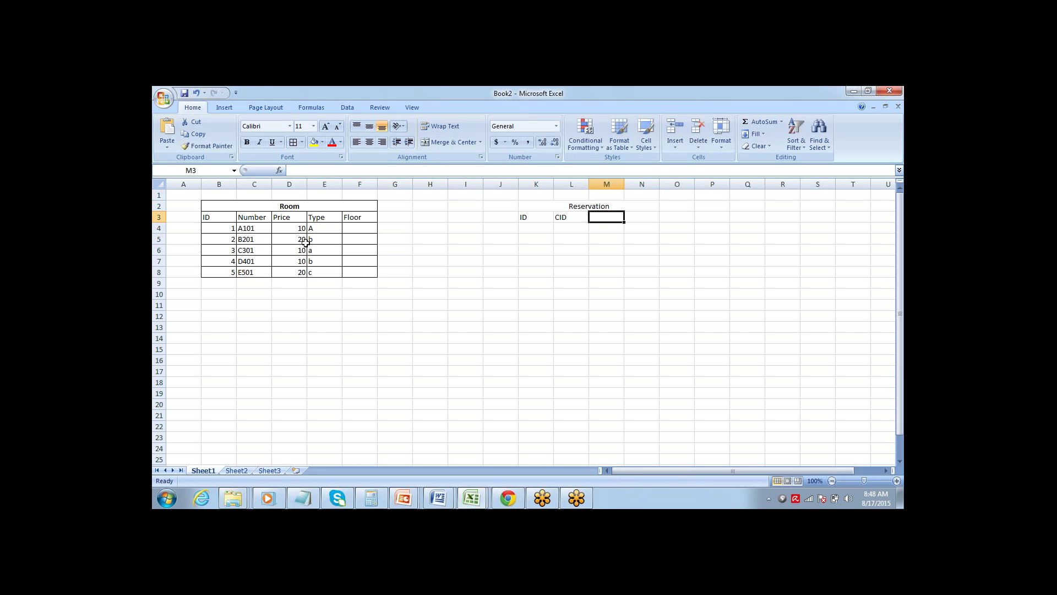
shift+click(305, 242)
text(OD)
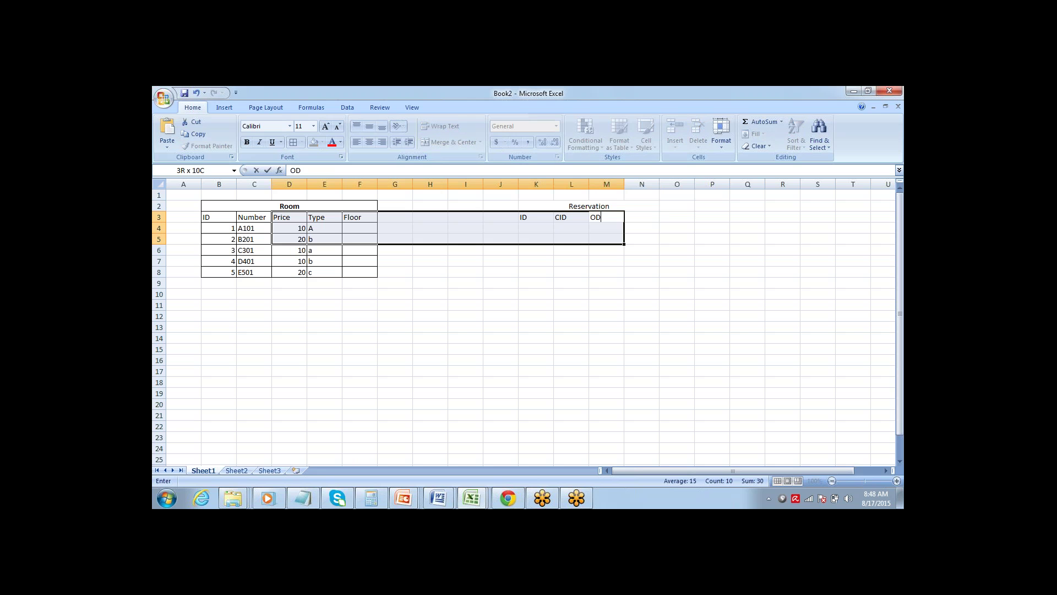
key(Escape)
click(606, 217)
text(C)
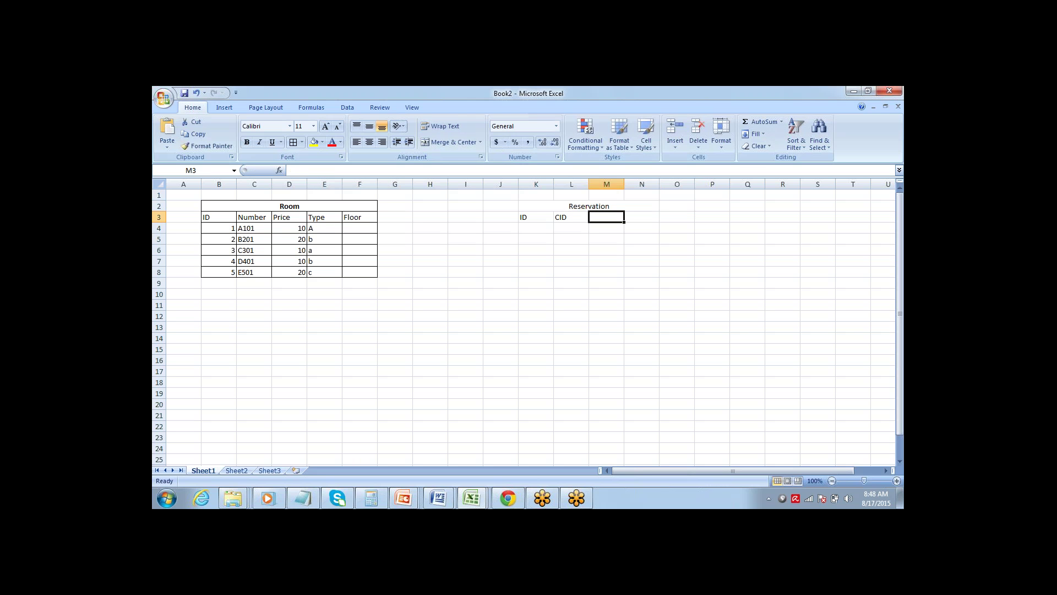
text(COD)
key(Tab)
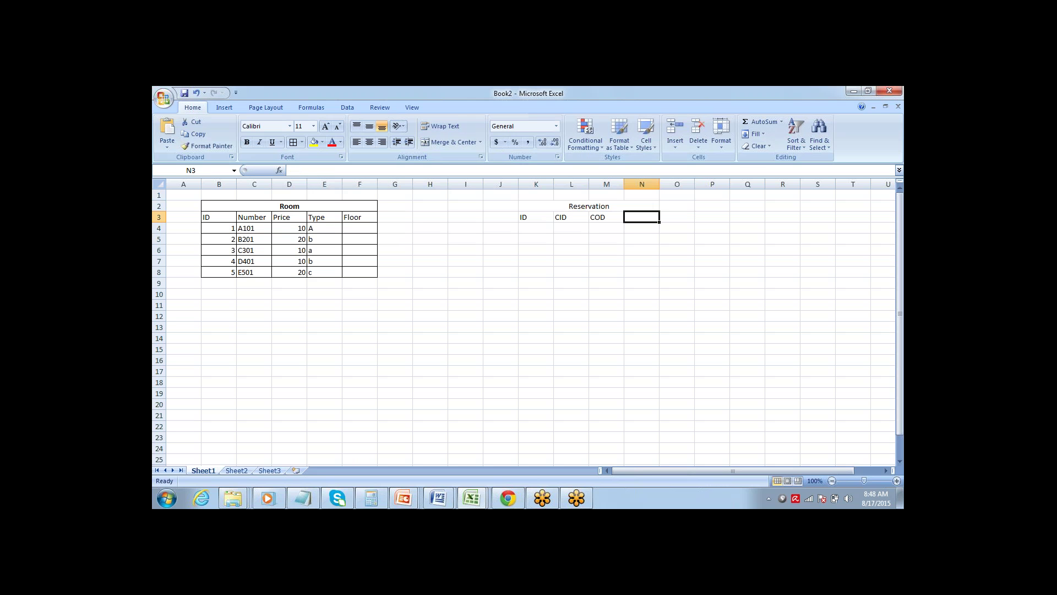
text(Room)
key(Tab)
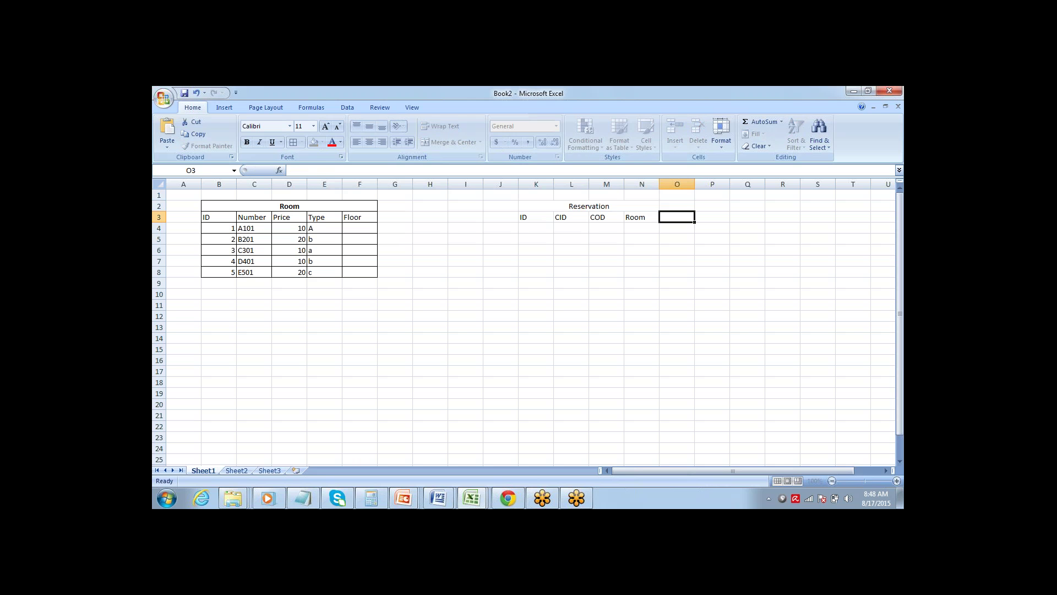
click(676, 206)
click(590, 205)
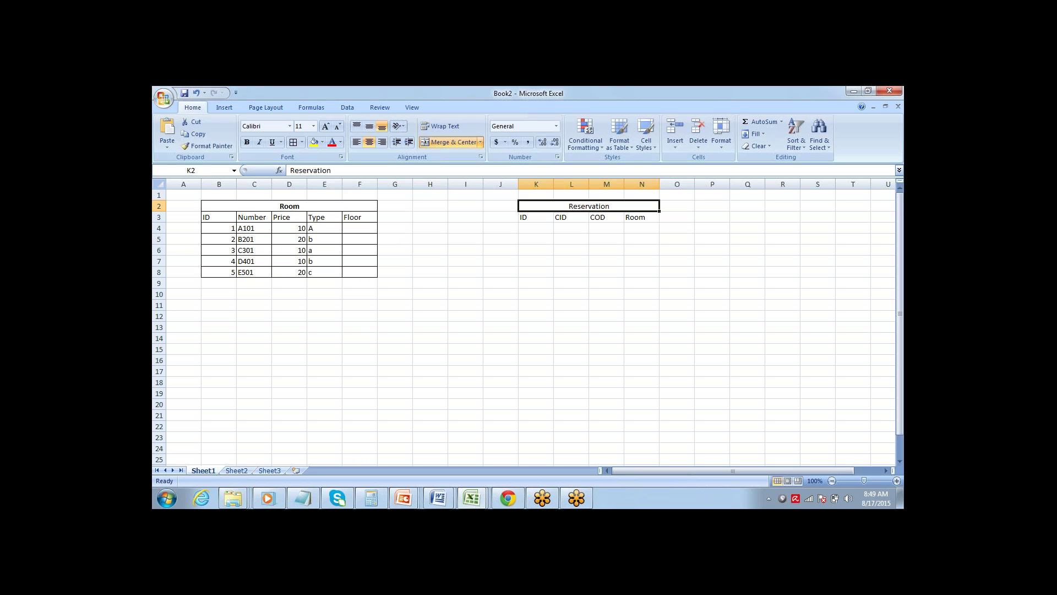
click(642, 217)
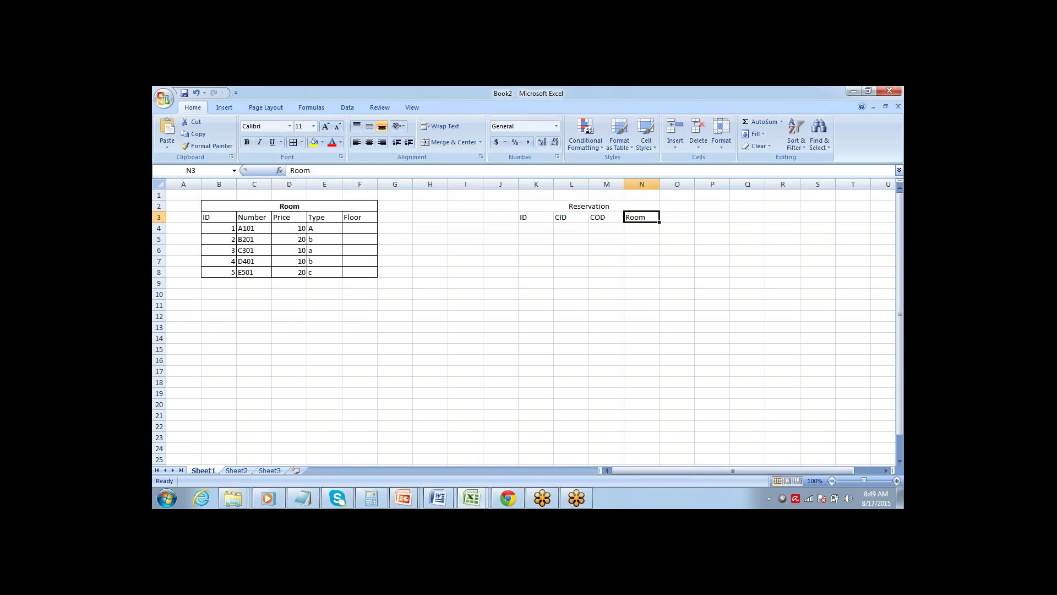
click(606, 228)
click(641, 228)
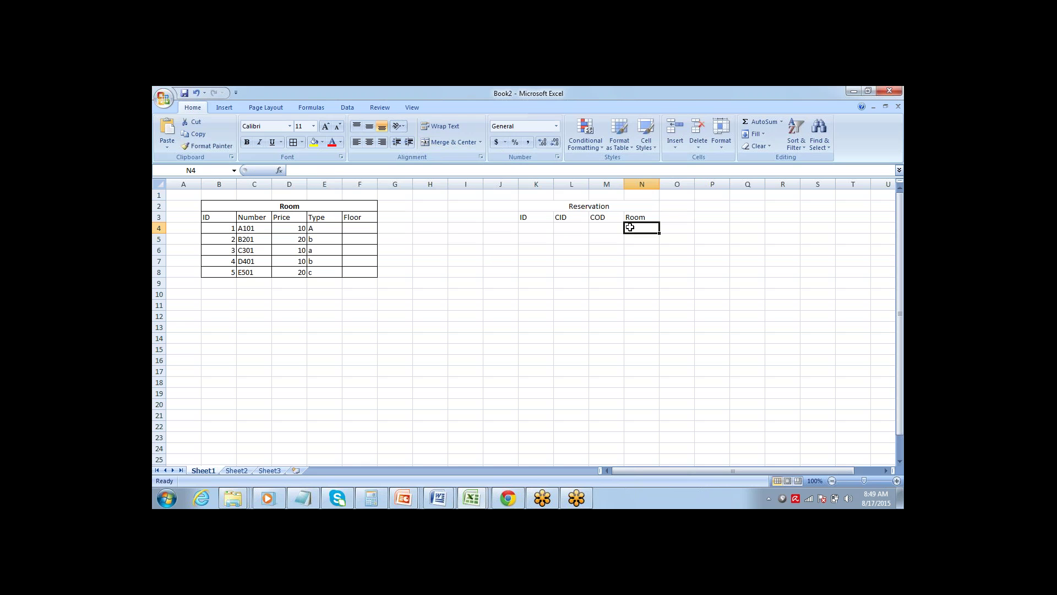
key(Up)
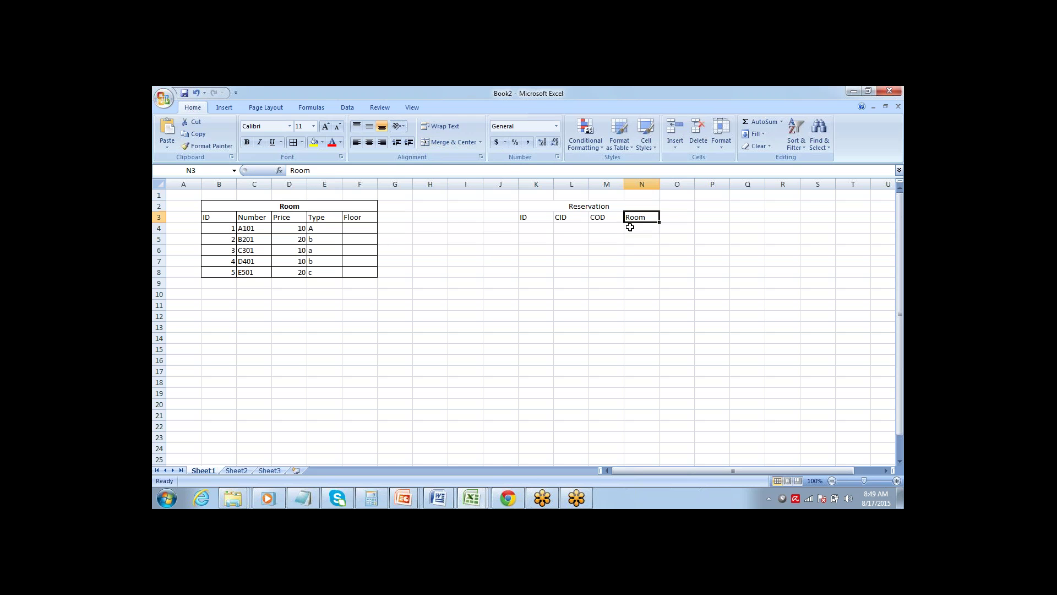
key(Down)
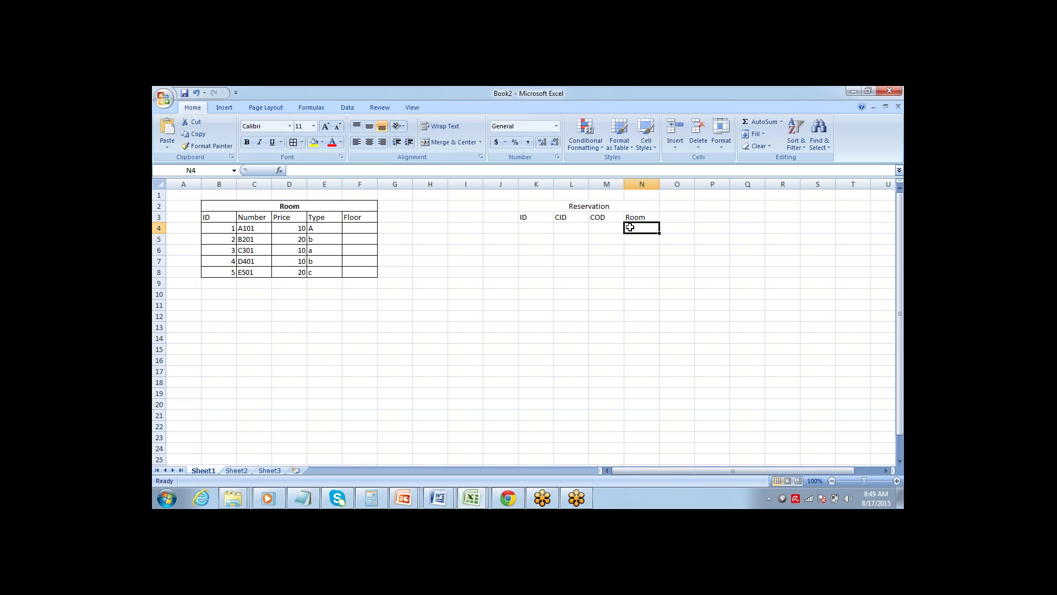
Label B1 'Unique' and C1 'Not Unique' above the Room table
key(Left)
key(Left)
key(Left)
key(Left)
key(Left)
key(Left)
key(Left)
key(Left)
key(Left)
key(Left)
key(Left)
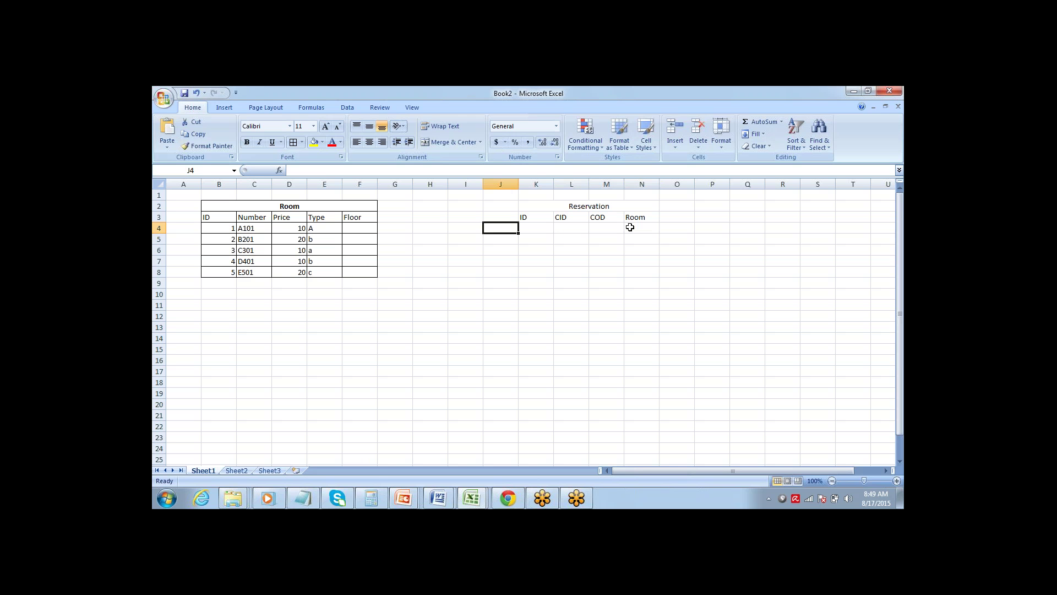
key(Up)
key(Up)
key(Up)
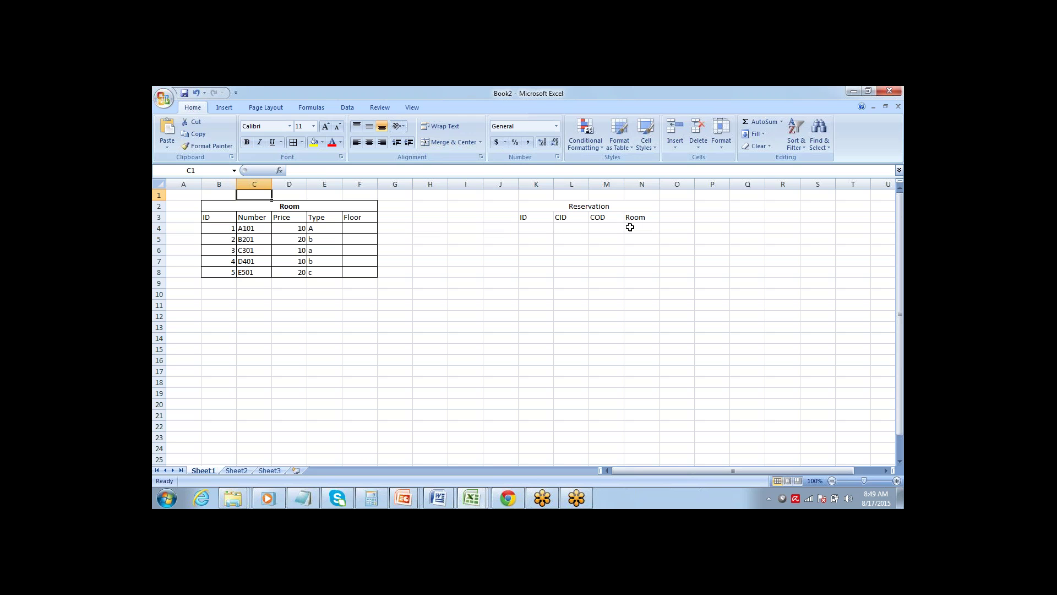
key(Left)
text(Uni)
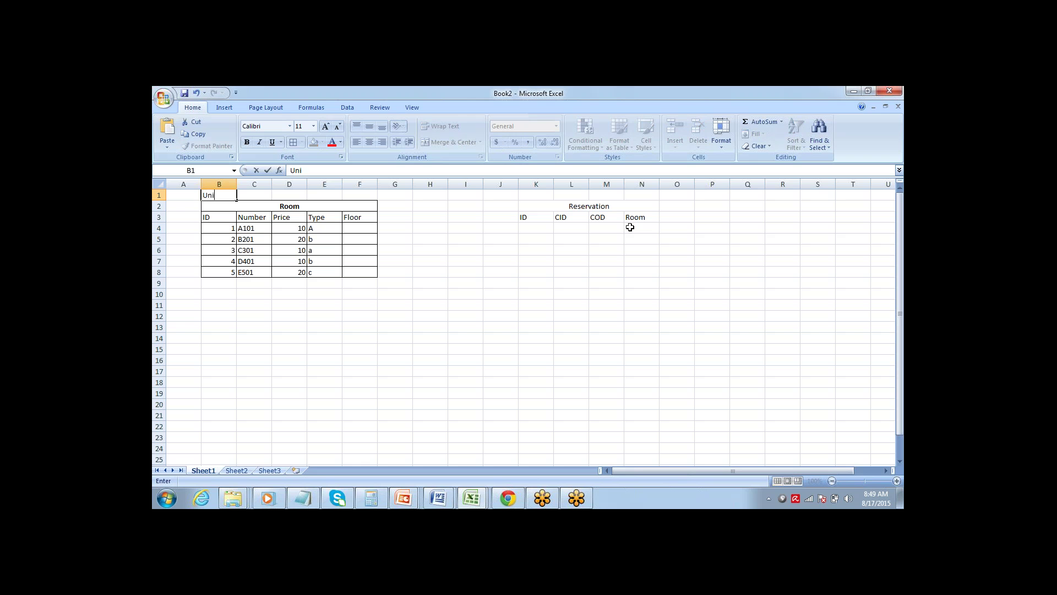
text(que)
key(Tab)
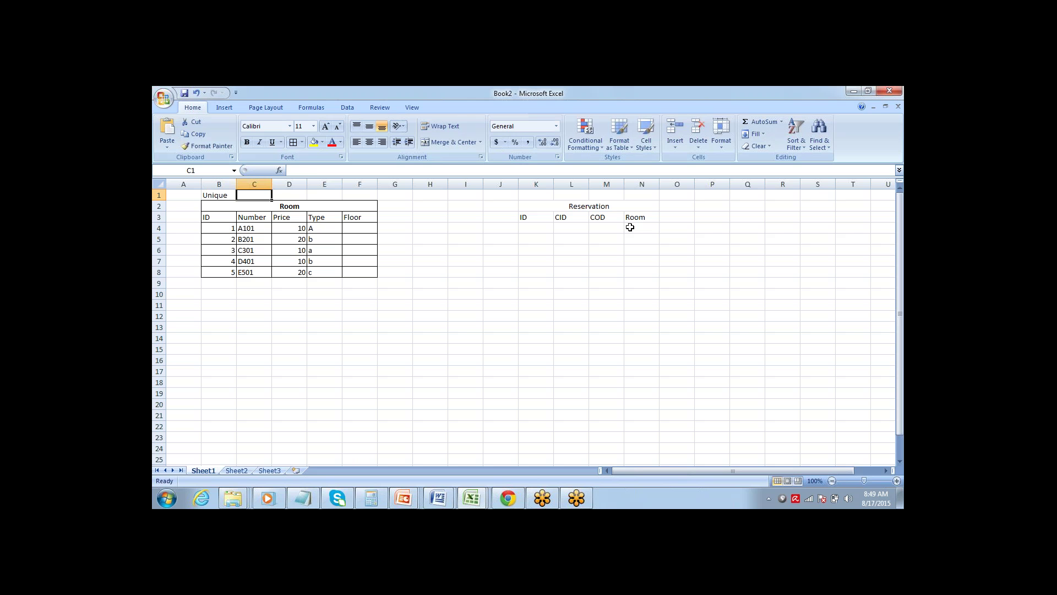
text(Not U)
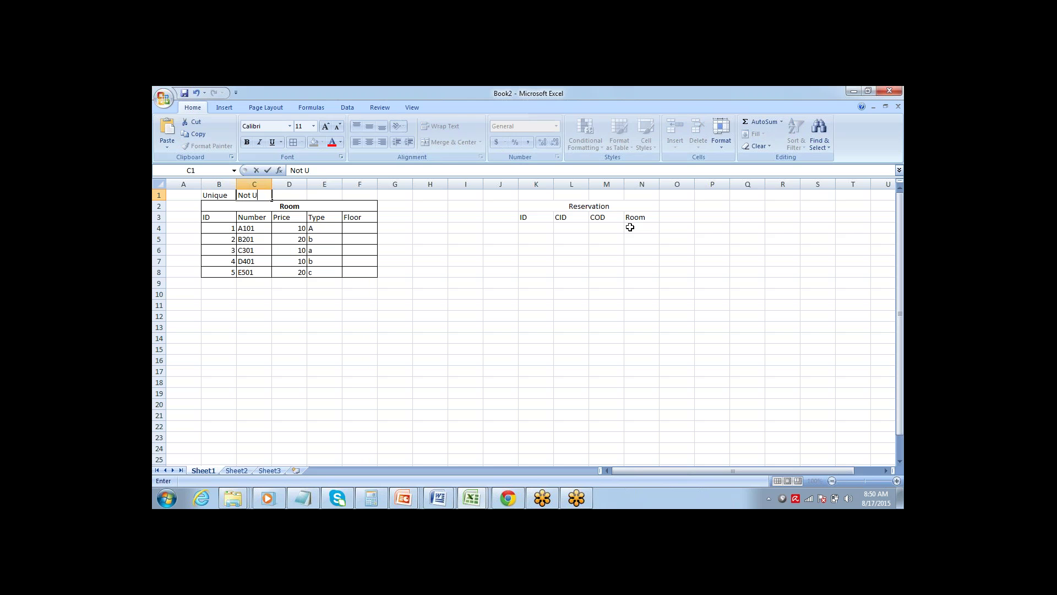
text(nique)
key(Return)
Change the last room number in C8 to A101 via AutoComplete
key(Down)
key(Down)
key(Down)
key(Down)
key(Down)
key(Down)
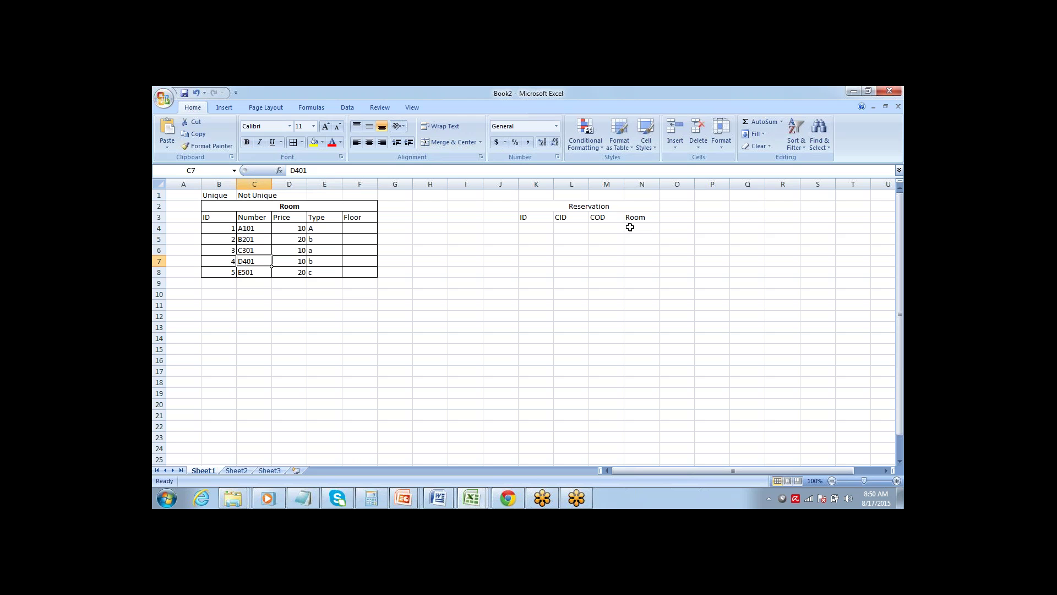
text(A1)
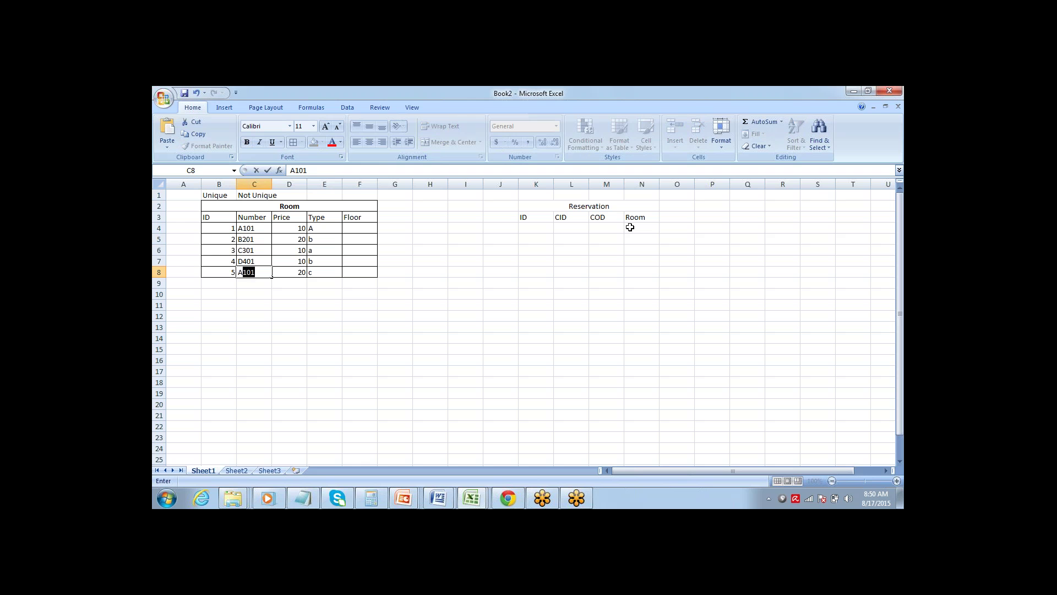
key(Tab)
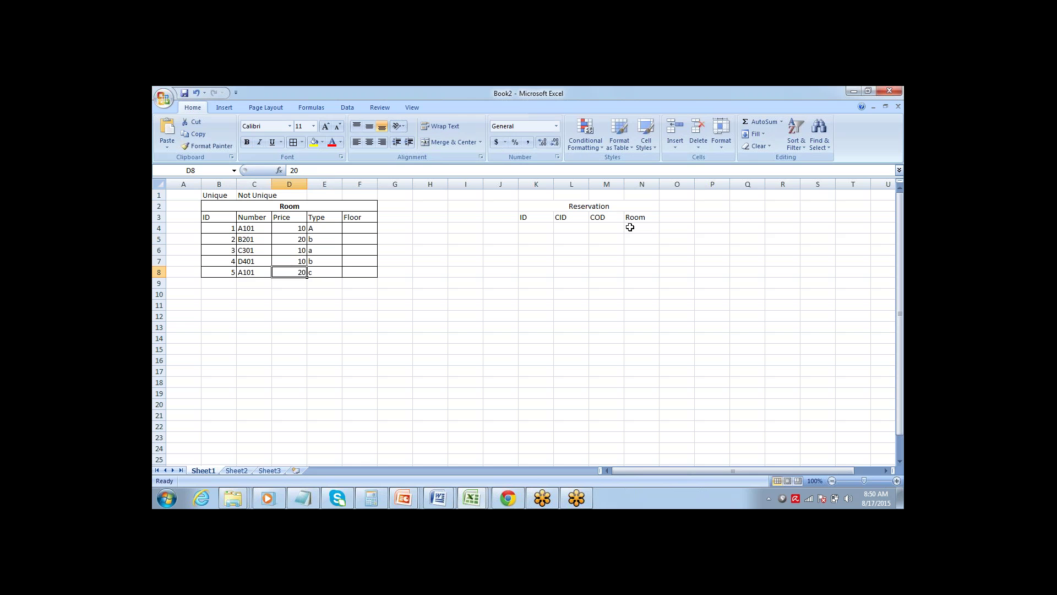
click(630, 227)
Enter A101, then 10, and finally 3 as the first reservation's Room in N4
text(A101)
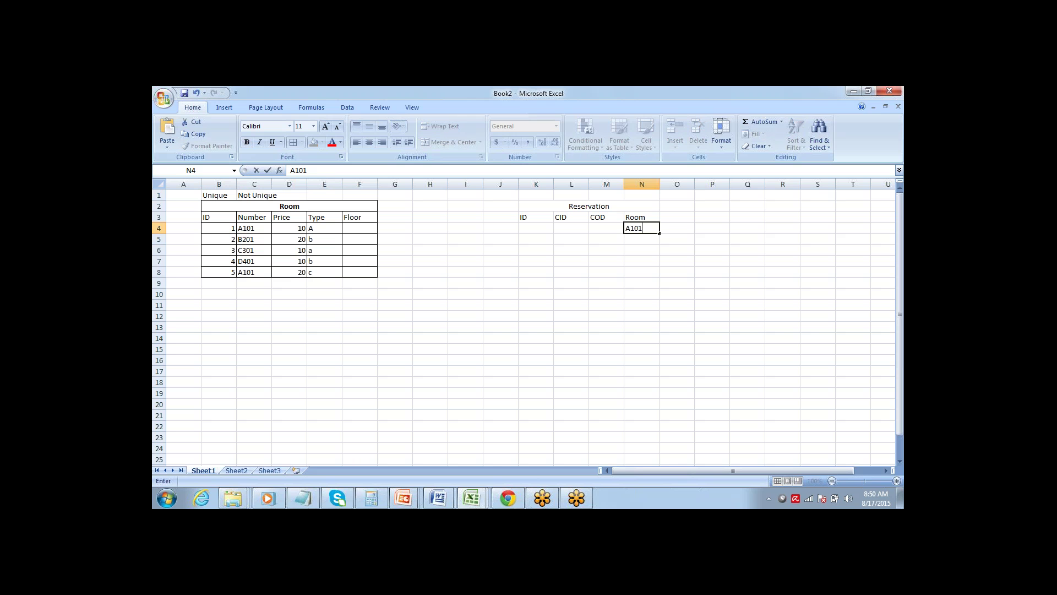
key(ctrl+Return)
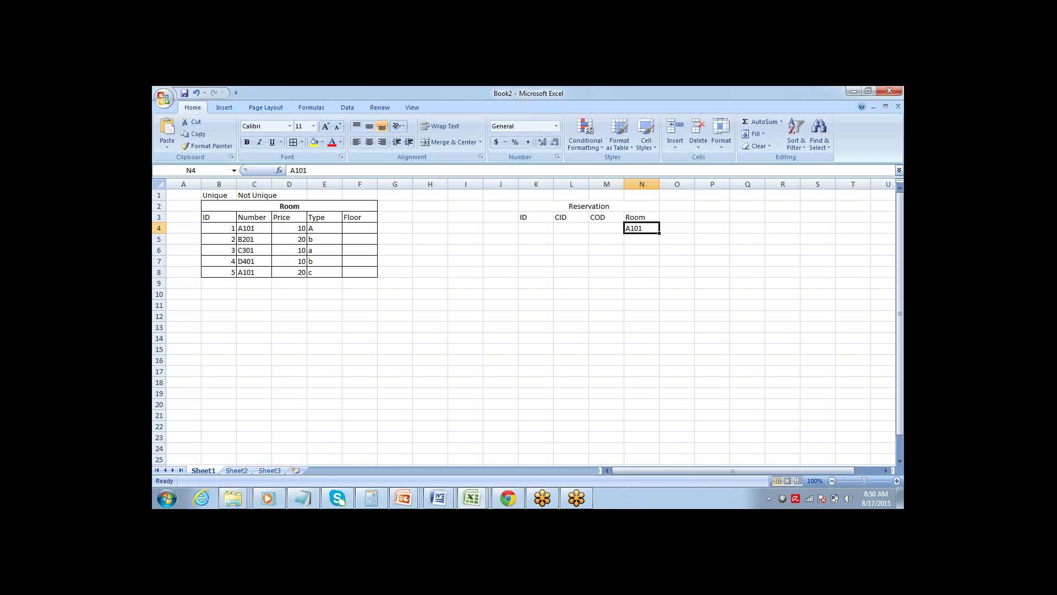
key(Up)
key(Down)
text(10)
key(ctrl+Return)
text(3)
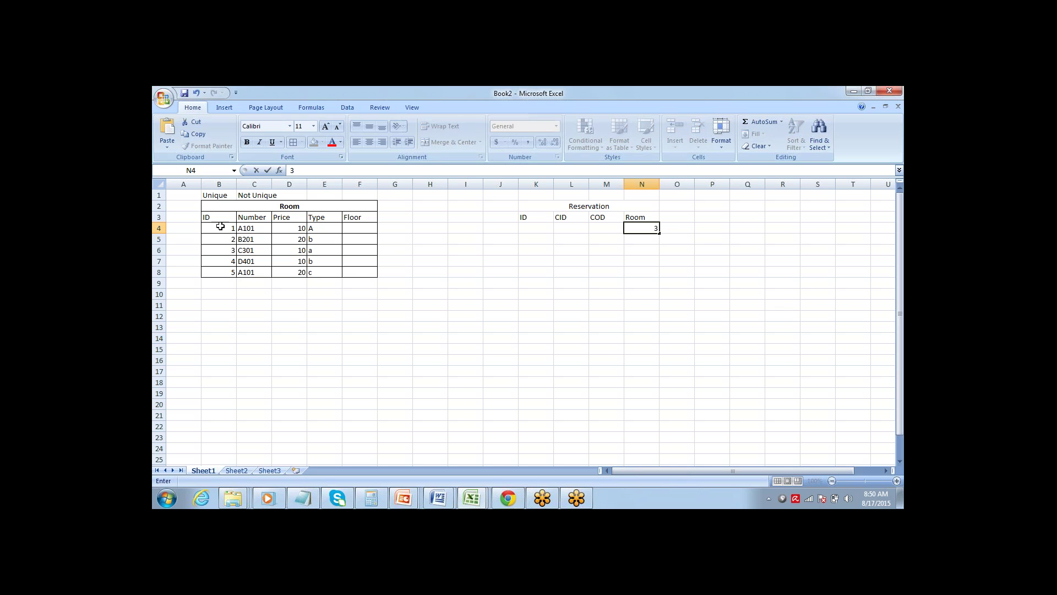
click(221, 254)
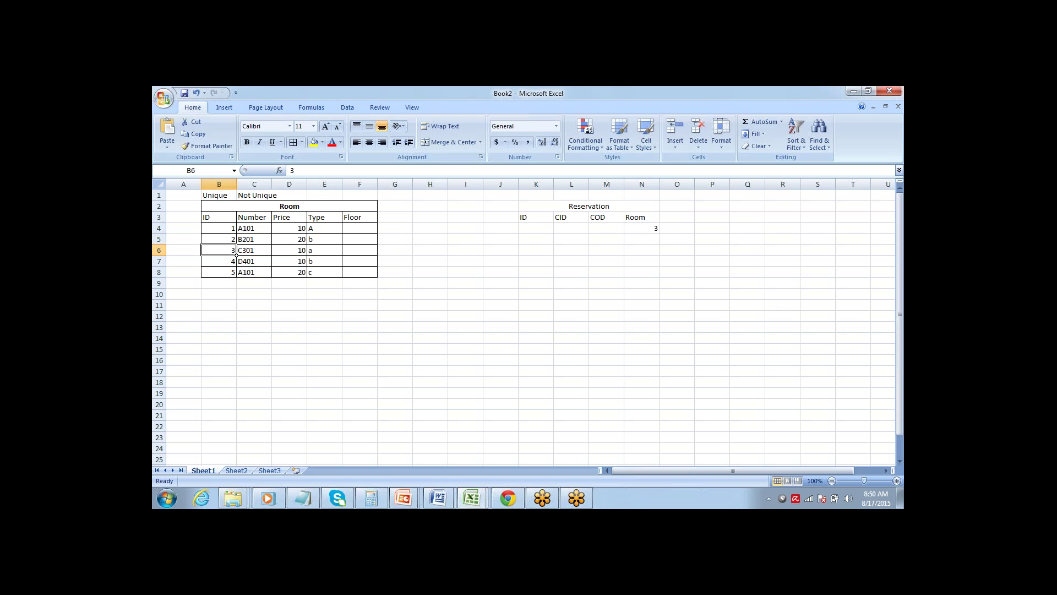
click(643, 228)
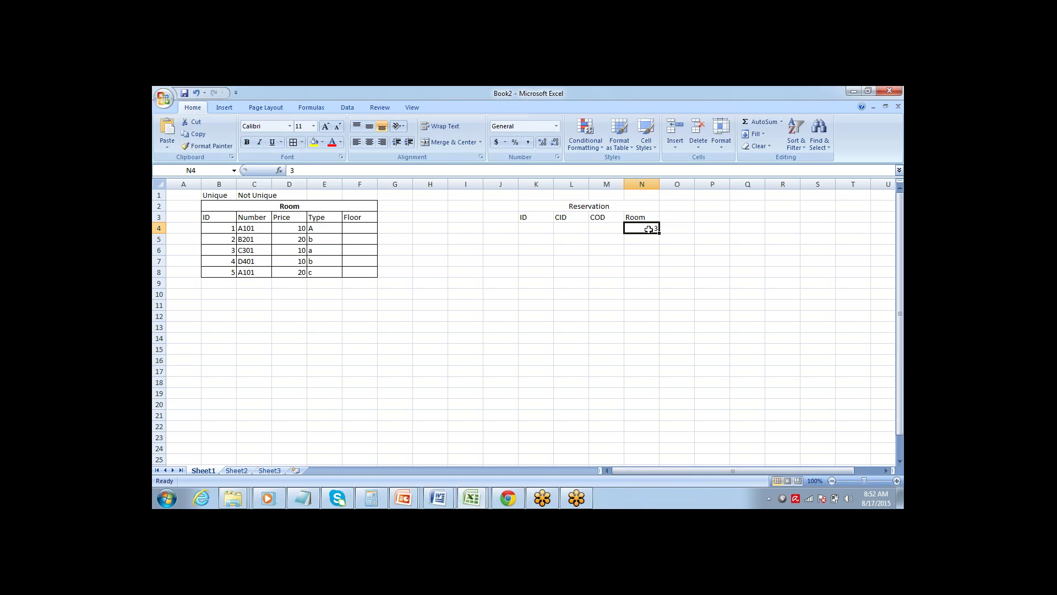
Add a Price heading in O3 after Room, correcting the 'Prrice' typo
click(673, 218)
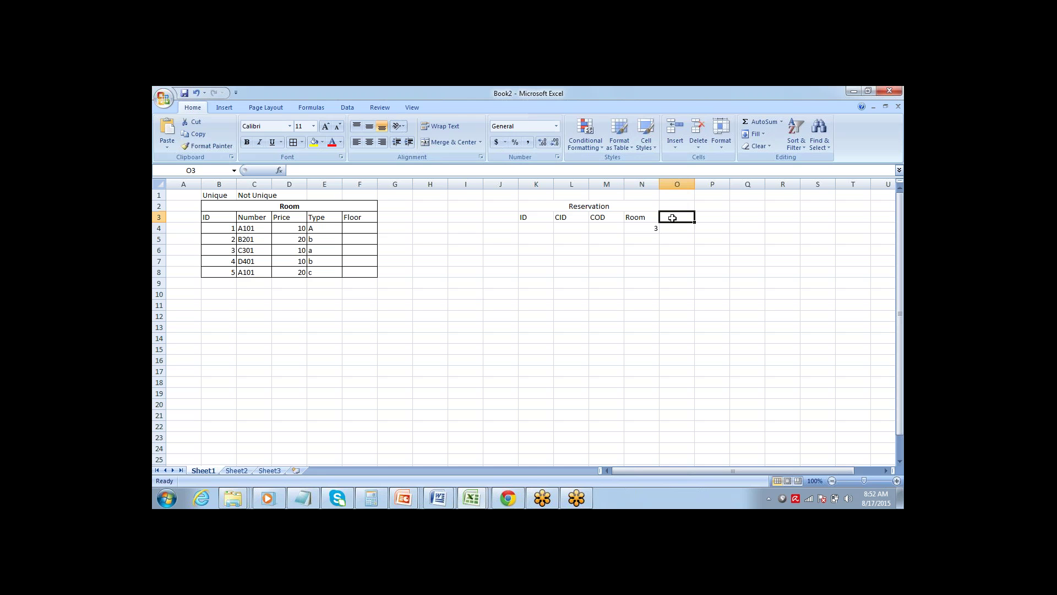
text(Prri)
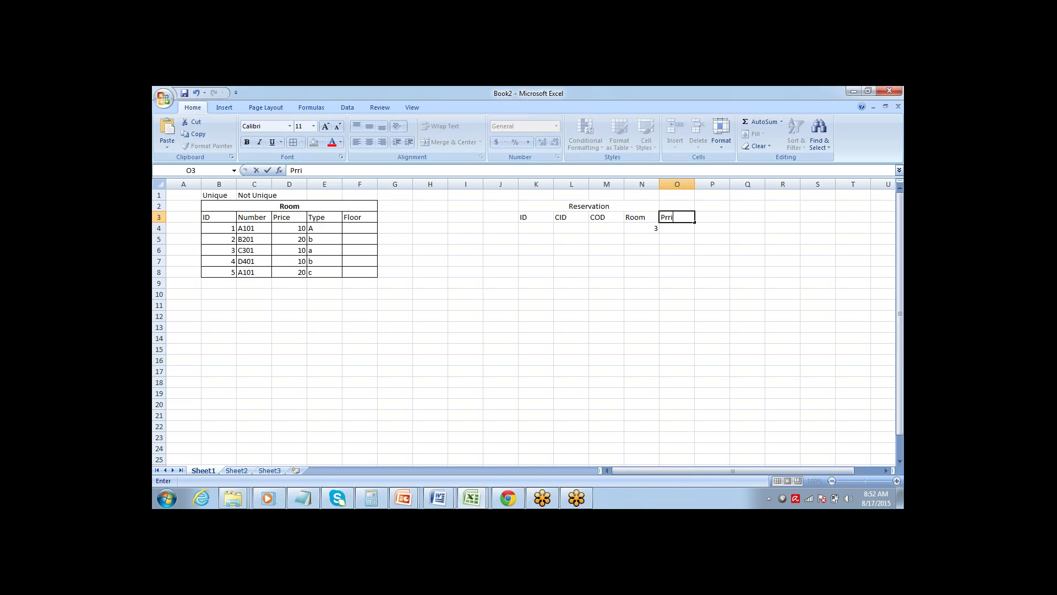
text(ce)
key(Tab)
key(Left)
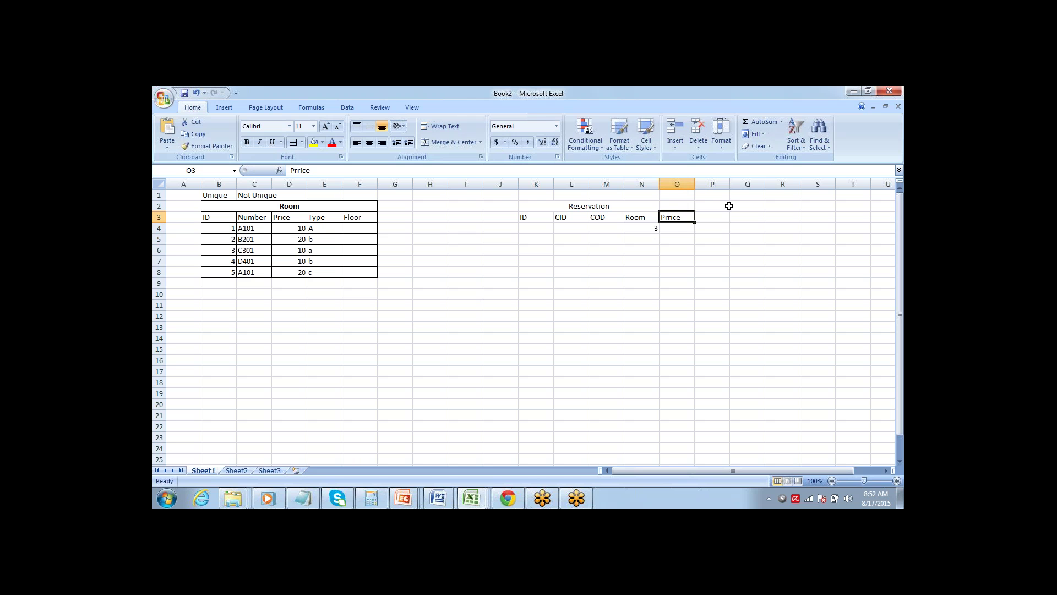
key(F2)
key(Left)
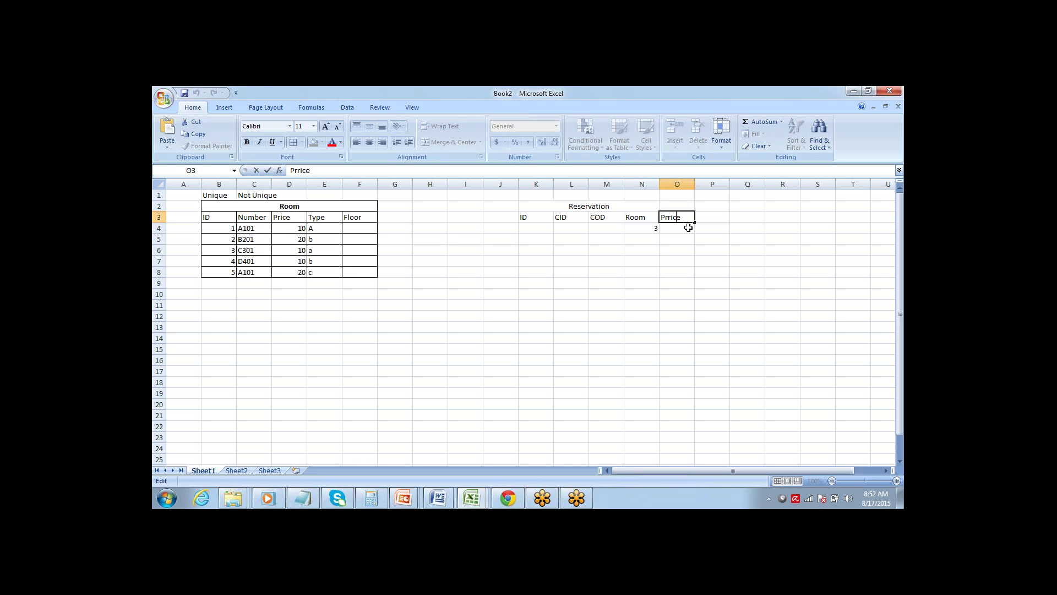
key(BackSpace)
key(ctrl+Return)
Select the Reservation headings from ID through Price (K3:O3)
key(Down)
key(Left)
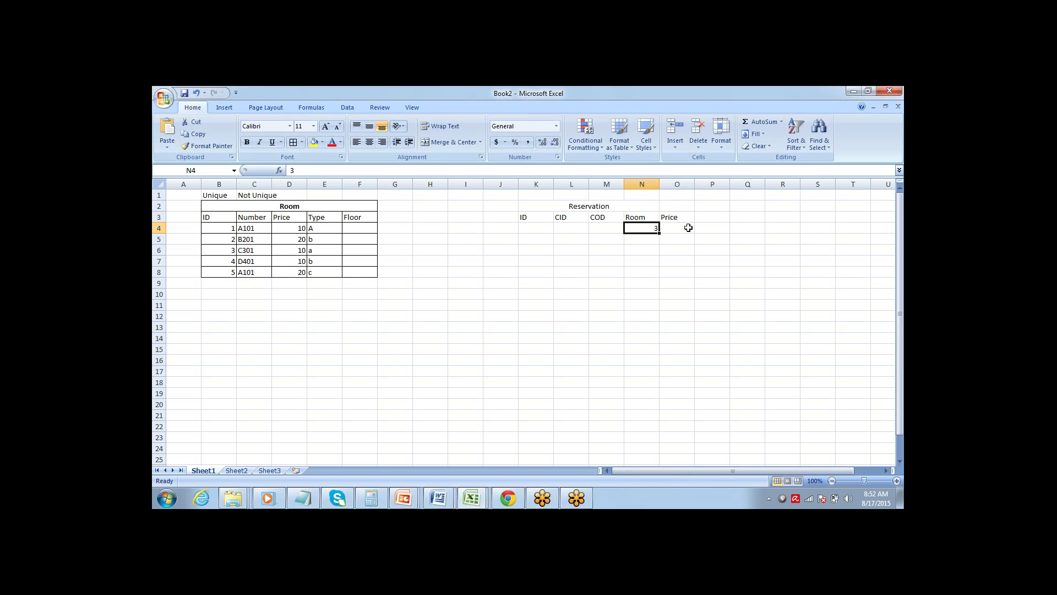
key(Right)
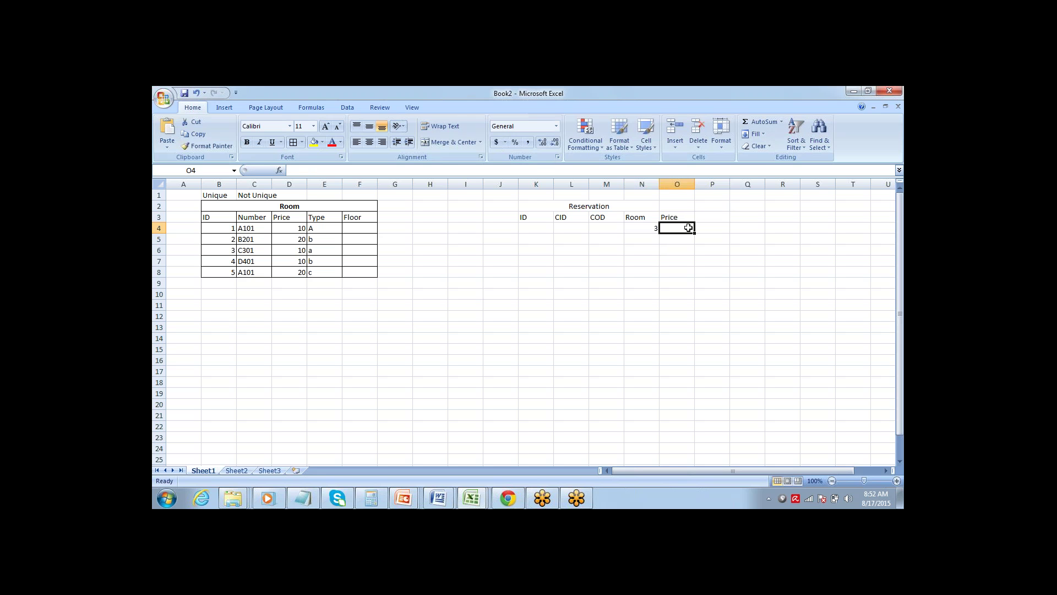
key(Up)
key(Down)
key(Left)
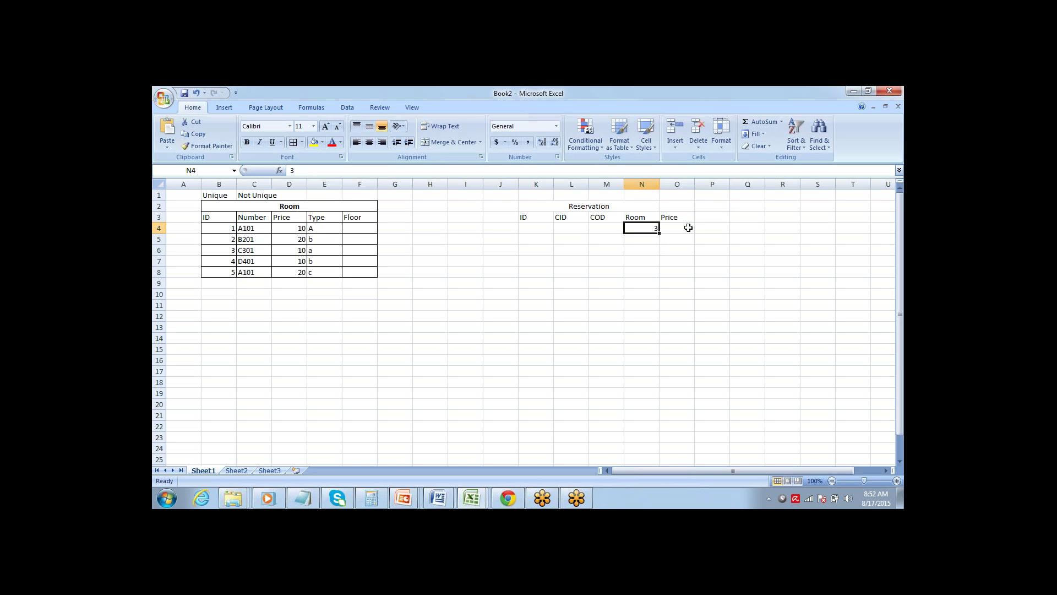
key(Right)
key(Up)
key(Down)
key(Left)
key(Up)
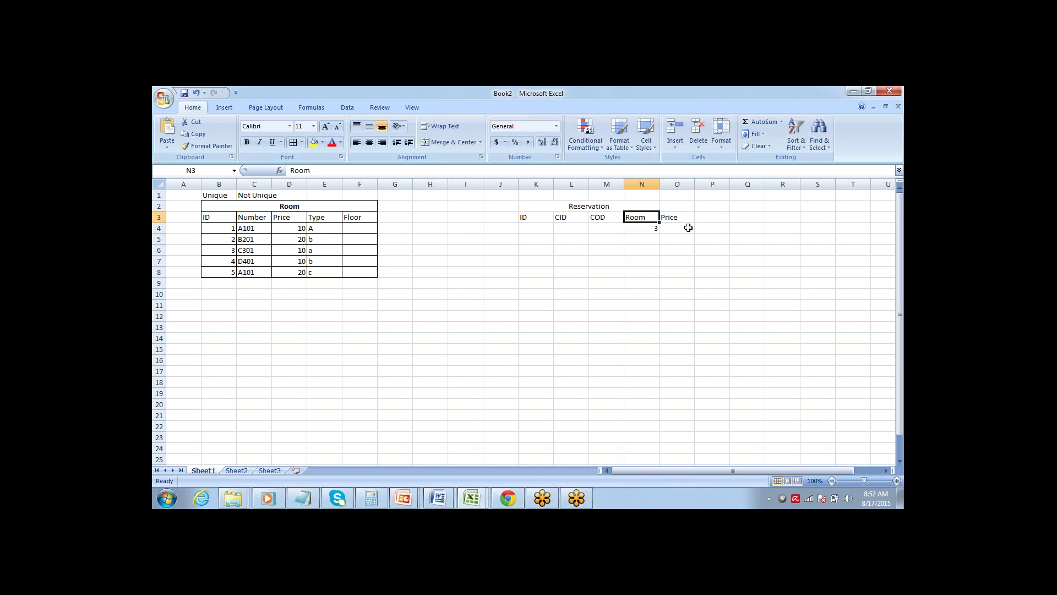
key(Down)
key(Up)
key(Left)
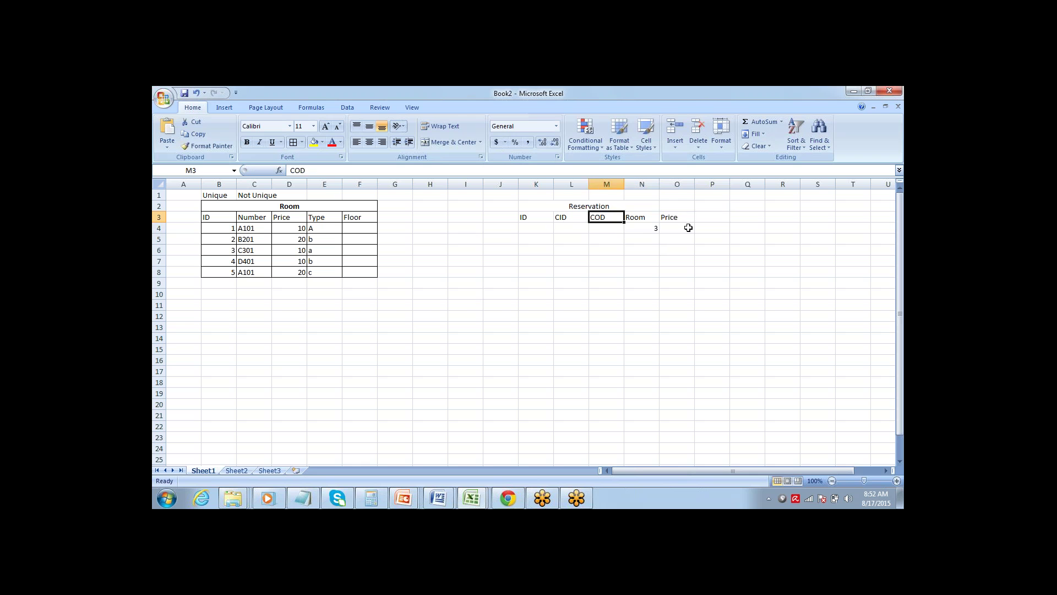
key(Left)
key(Left)
key(Left)
key(Right)
key(shift+Right)
key(shift+Right)
key(shift+Right)
key(shift+Right)
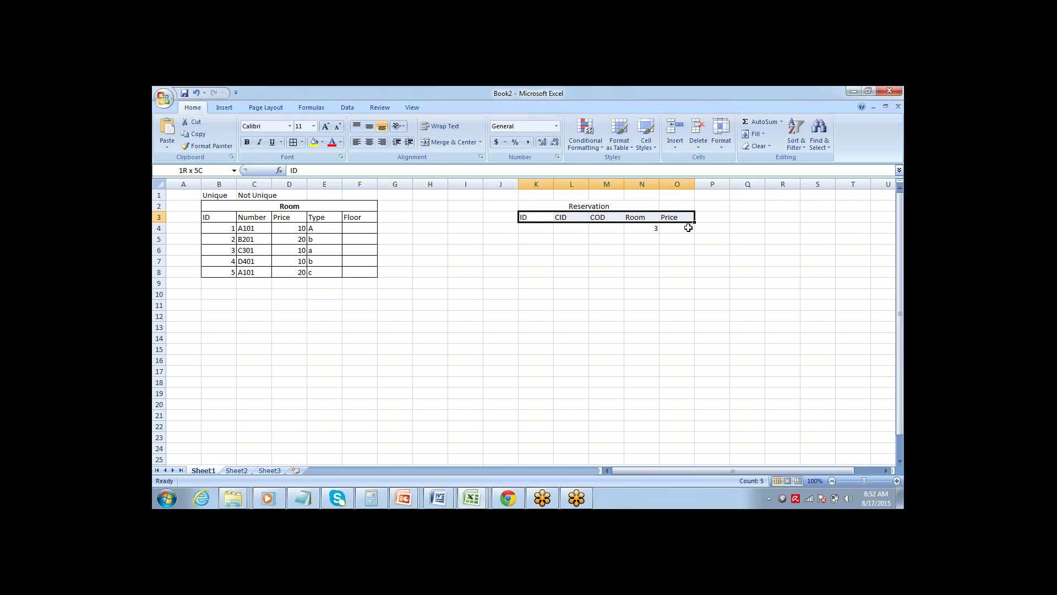
key(shift+Down)
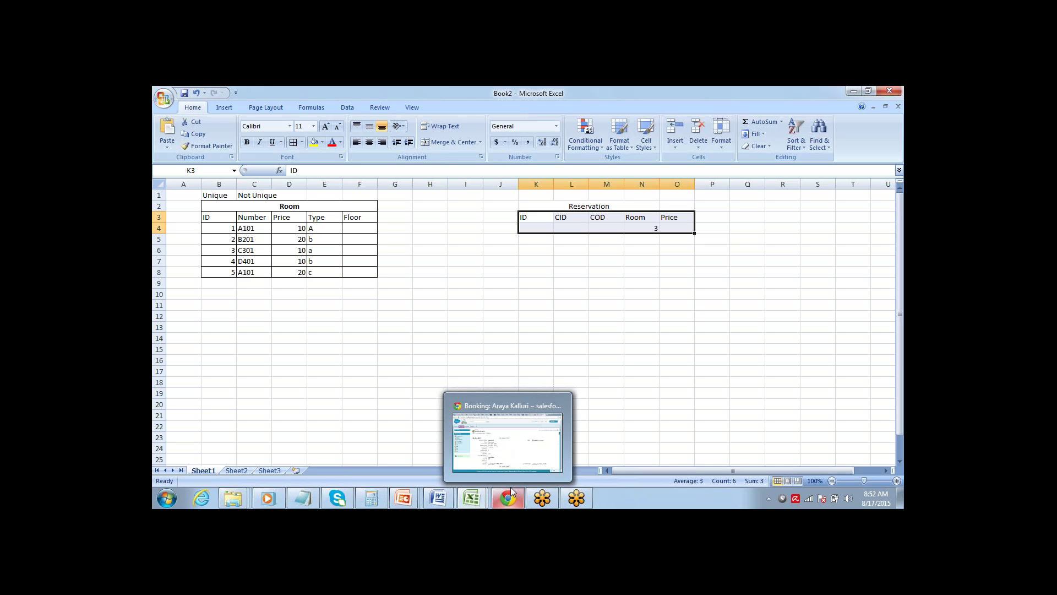
Enter the label ID in B14 and Name in B15 beneath the Room table
click(503, 326)
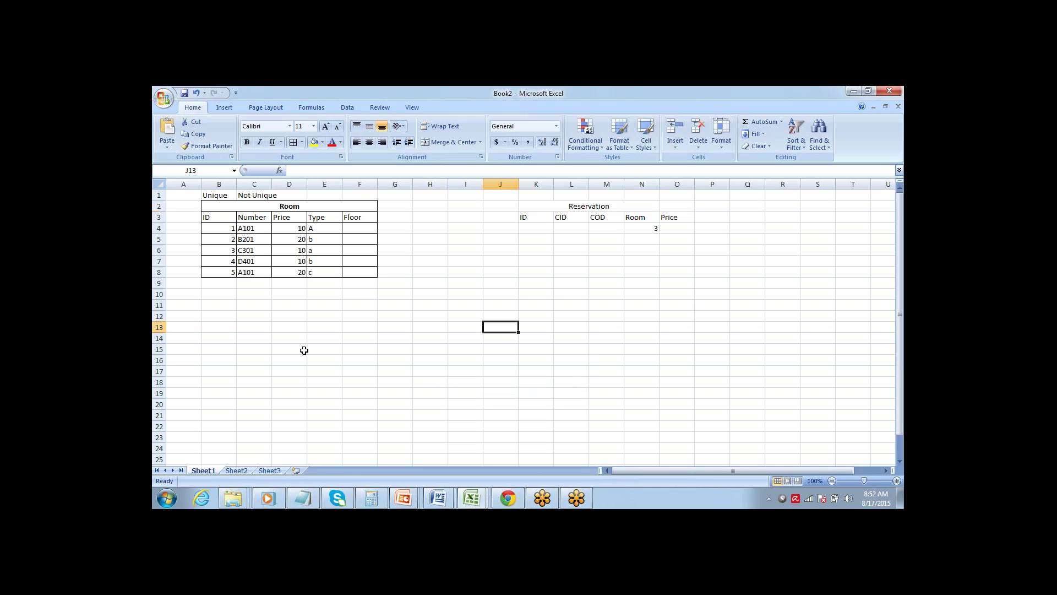
click(213, 336)
text(ID)
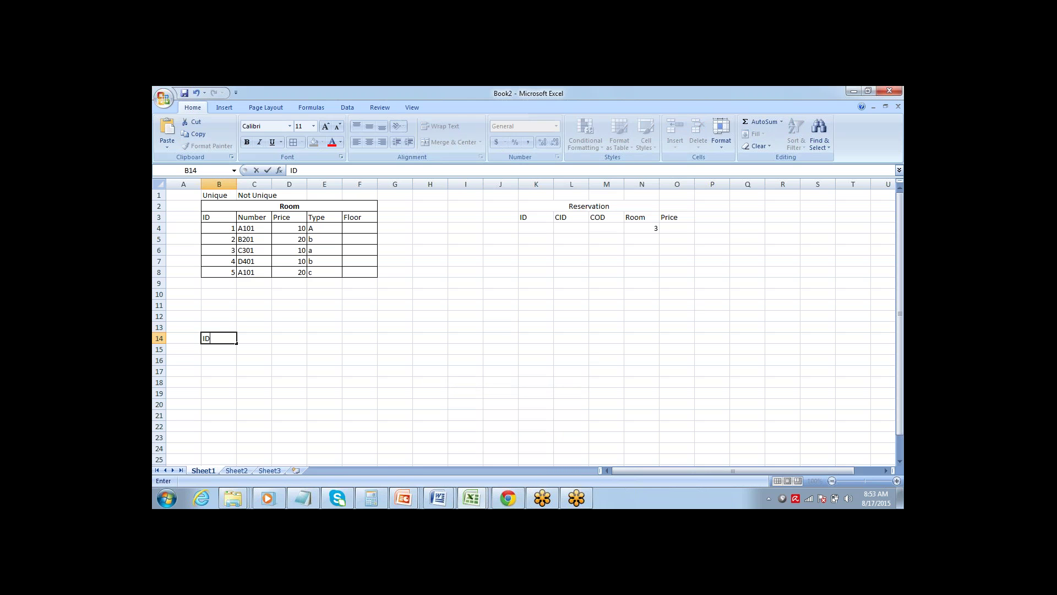
key(Tab)
key(Return)
text(Name)
key(Tab)
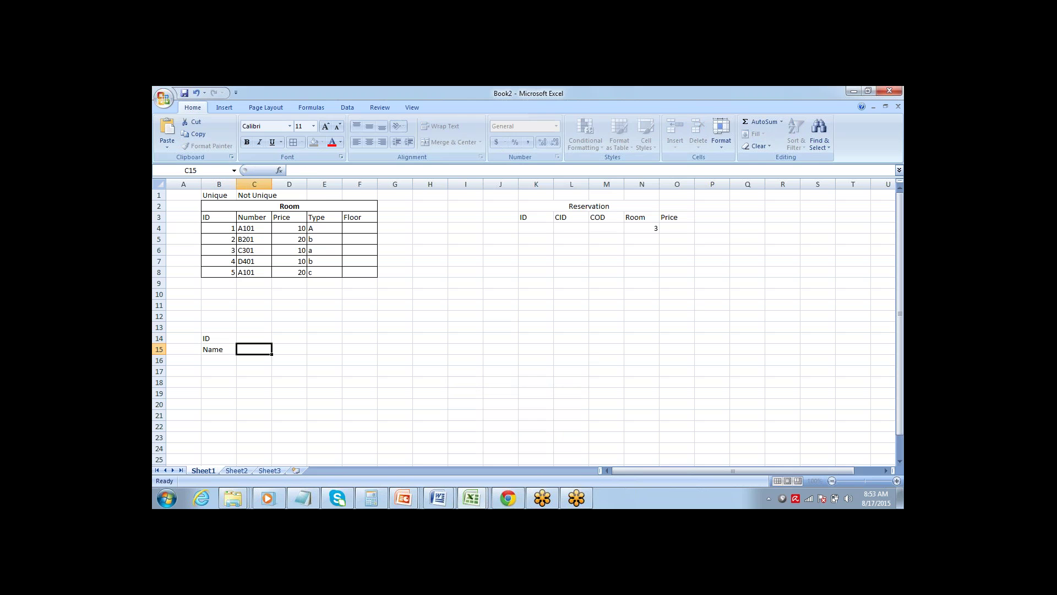
Open the Room custom object's definition via Setup > Create > Objects
click(508, 498)
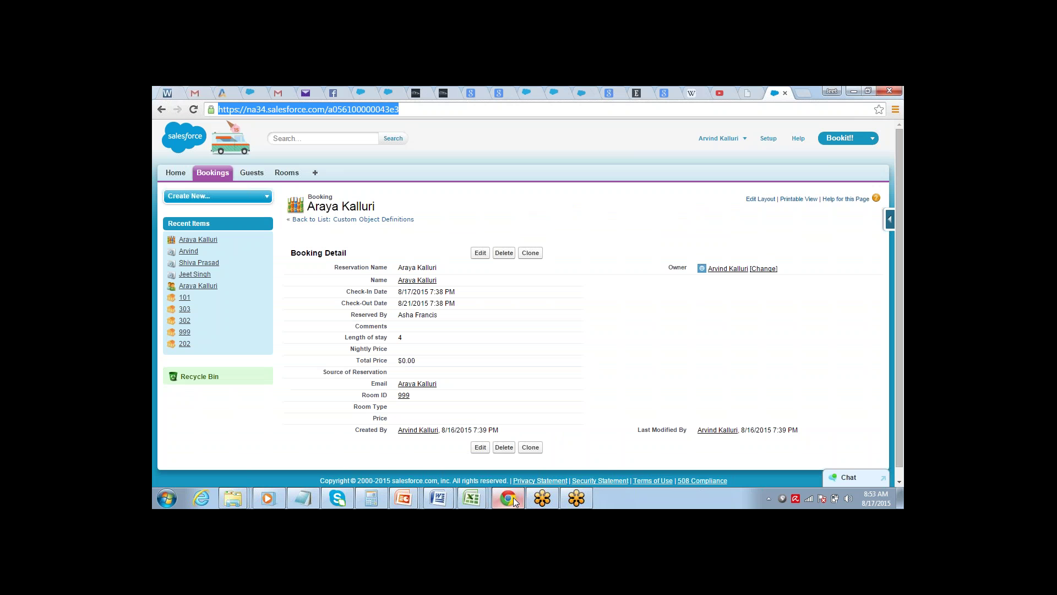
click(768, 139)
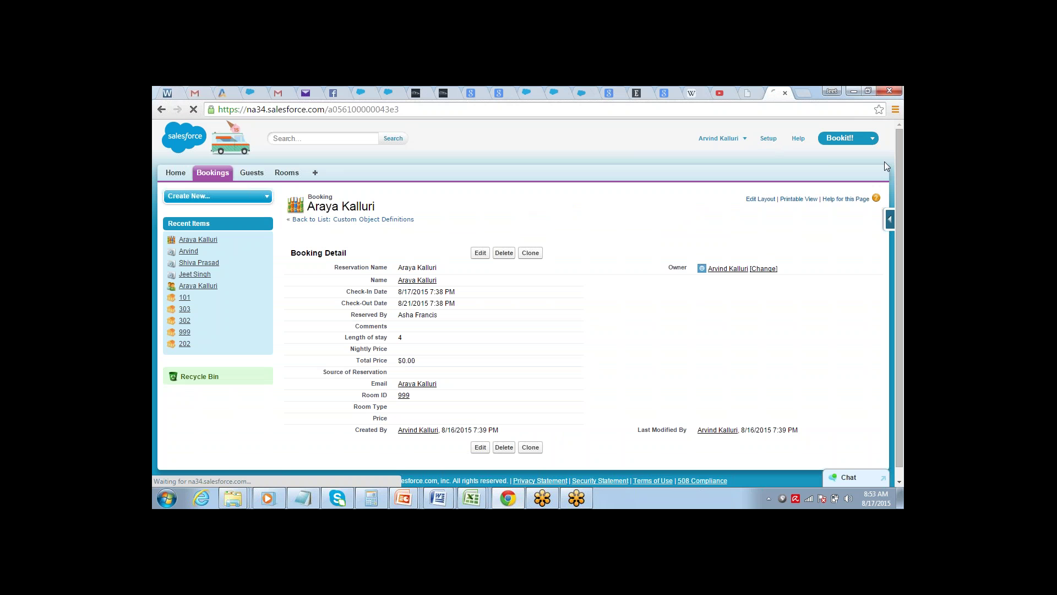
scroll(866, 279, down, 4)
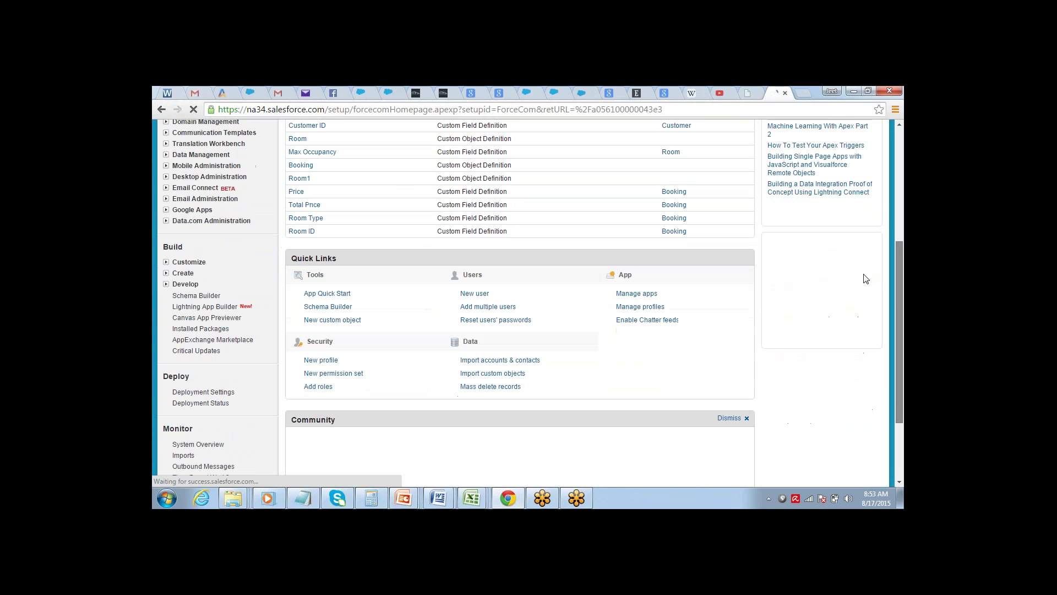
click(166, 273)
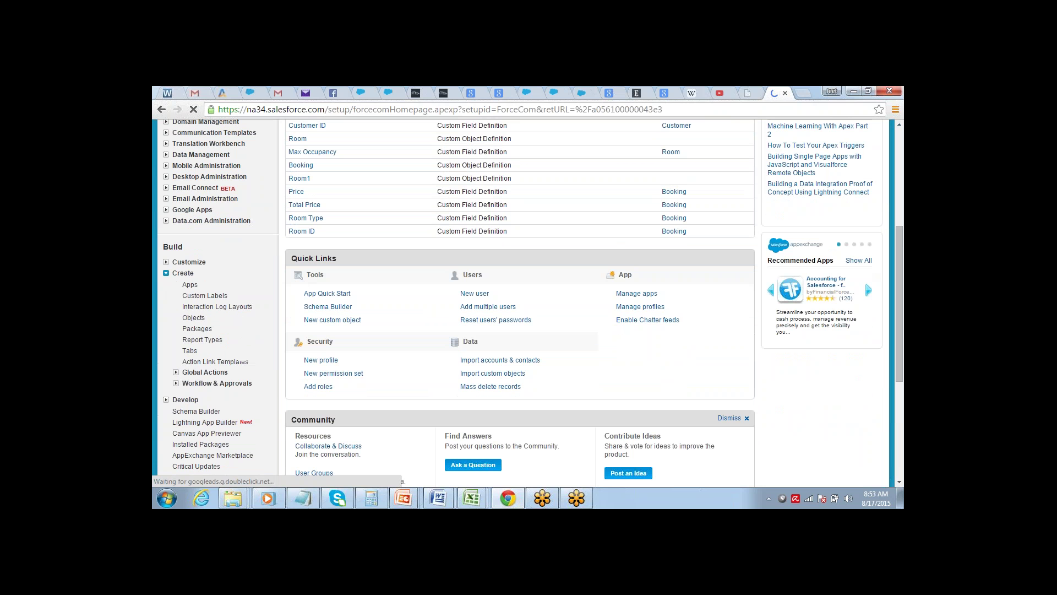
click(193, 318)
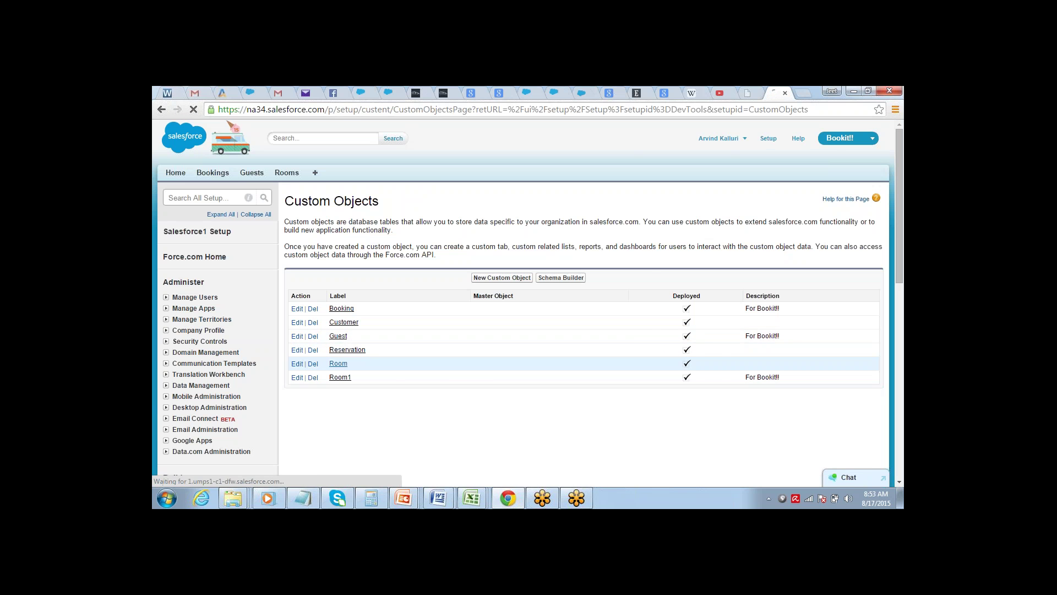
click(338, 363)
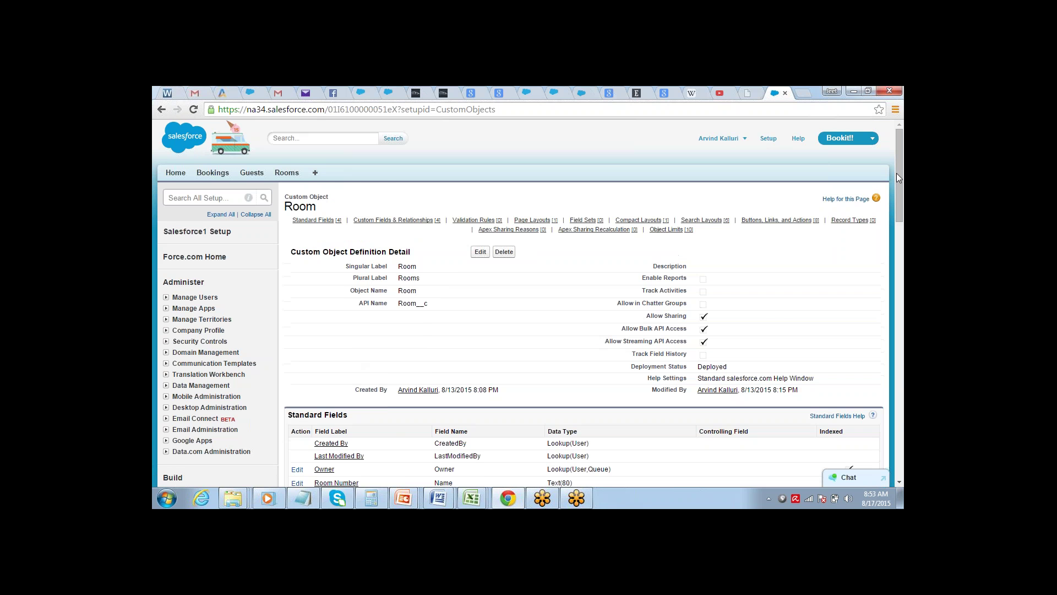
Select the Room Number field's name, Name, under Standard Fields and return to Excel
drag(896, 167, 900, 205)
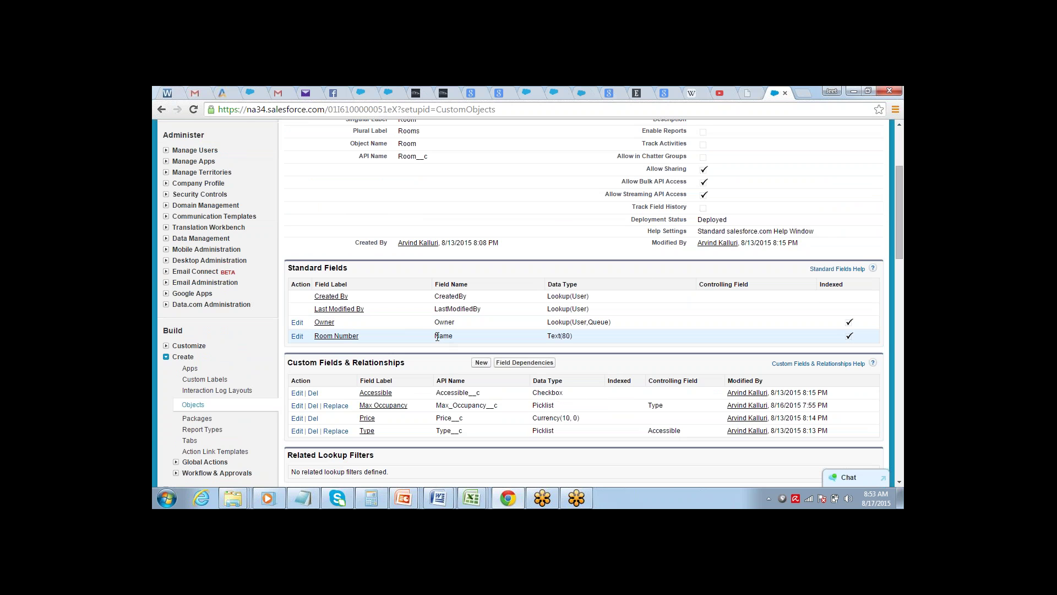
drag(437, 337, 461, 340)
key(alt+Tab)
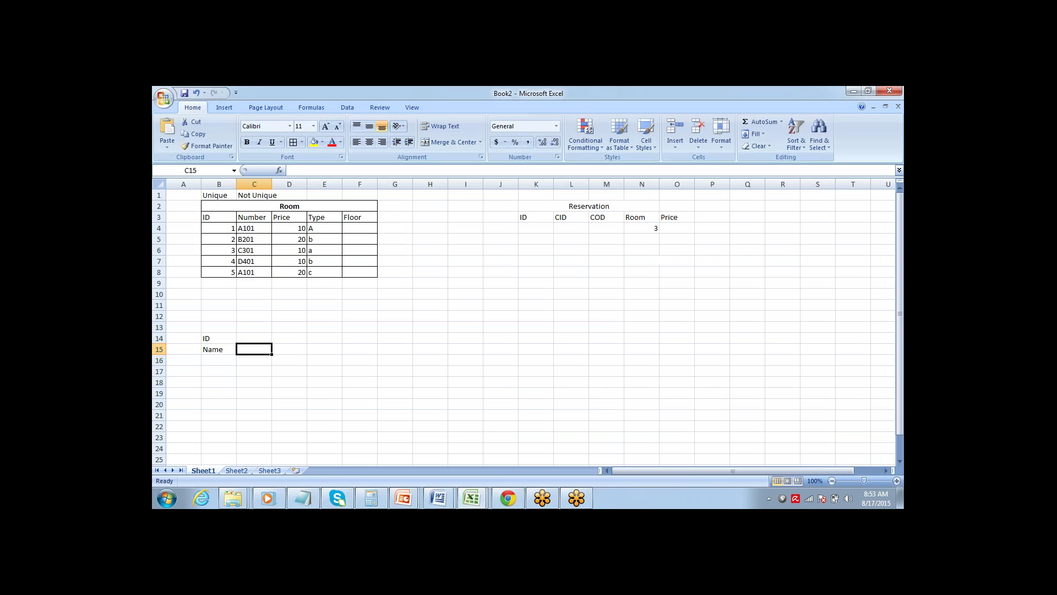
Check the ID and Name labels in B14 and B15, then return to the Salesforce Room page
click(219, 349)
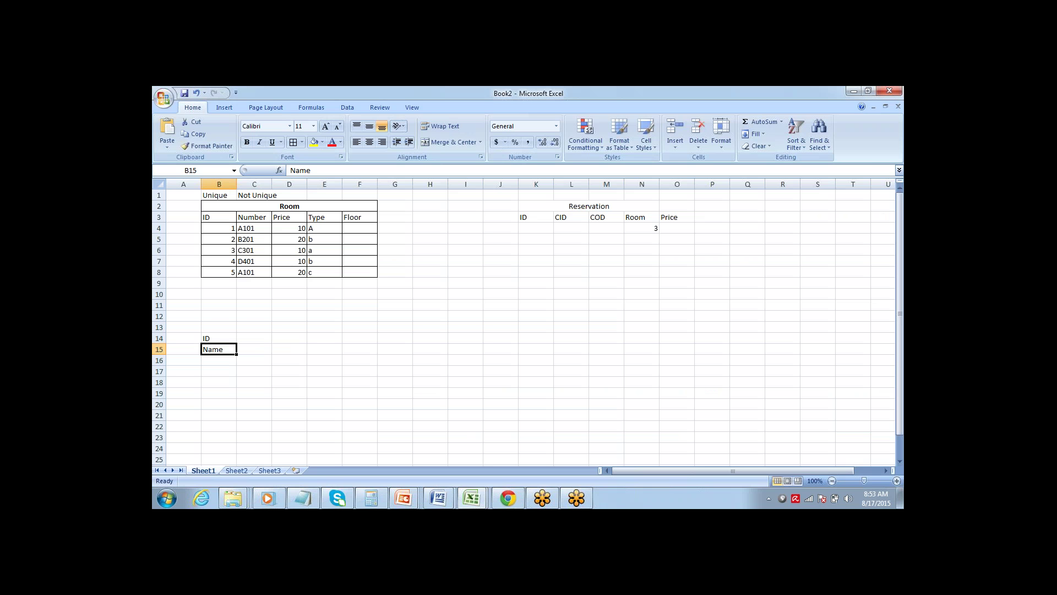
click(219, 338)
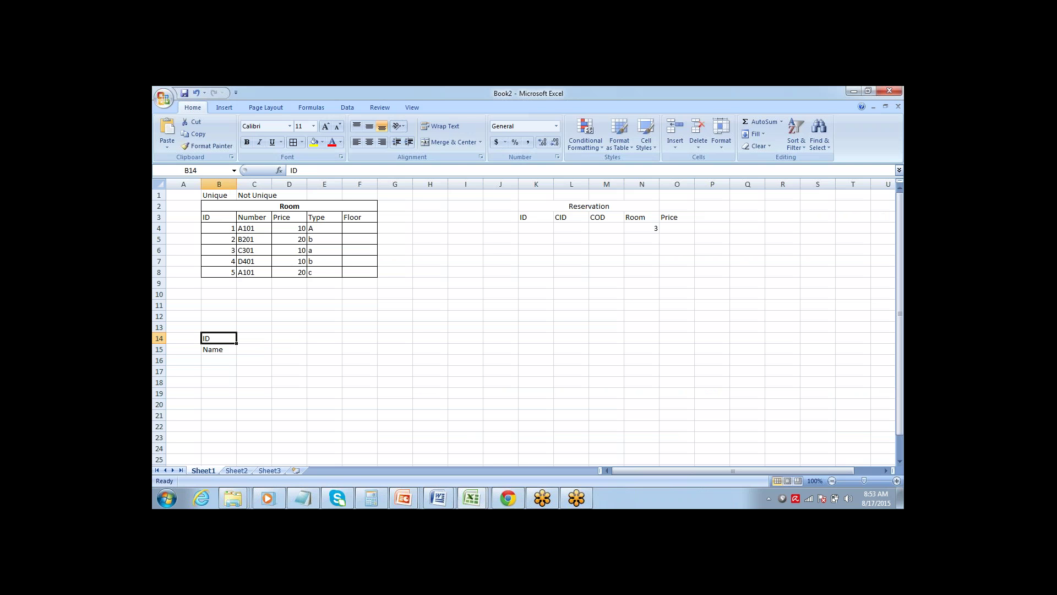
click(219, 349)
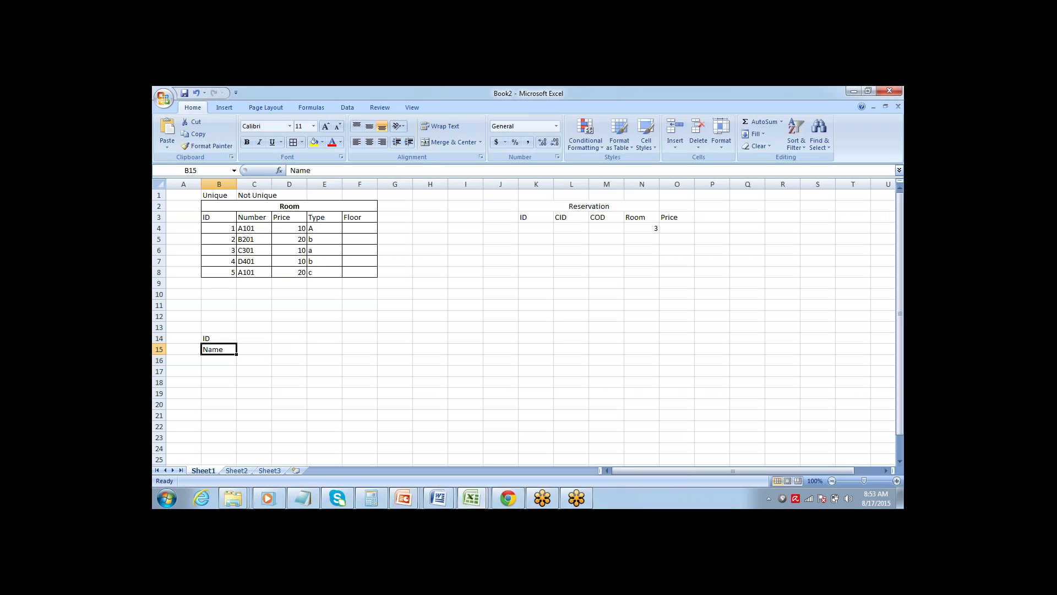
click(218, 338)
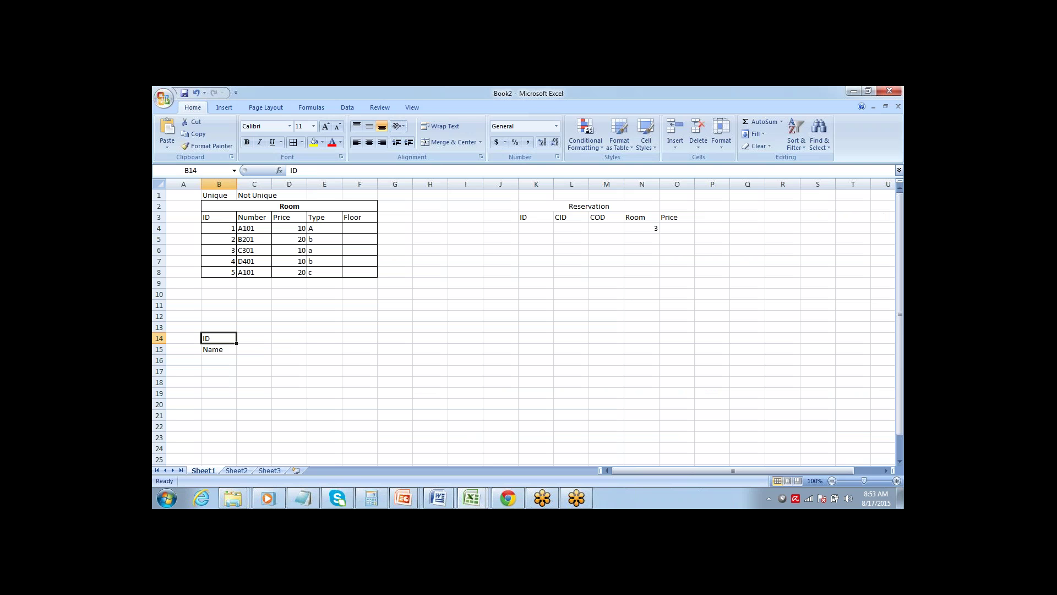
click(219, 349)
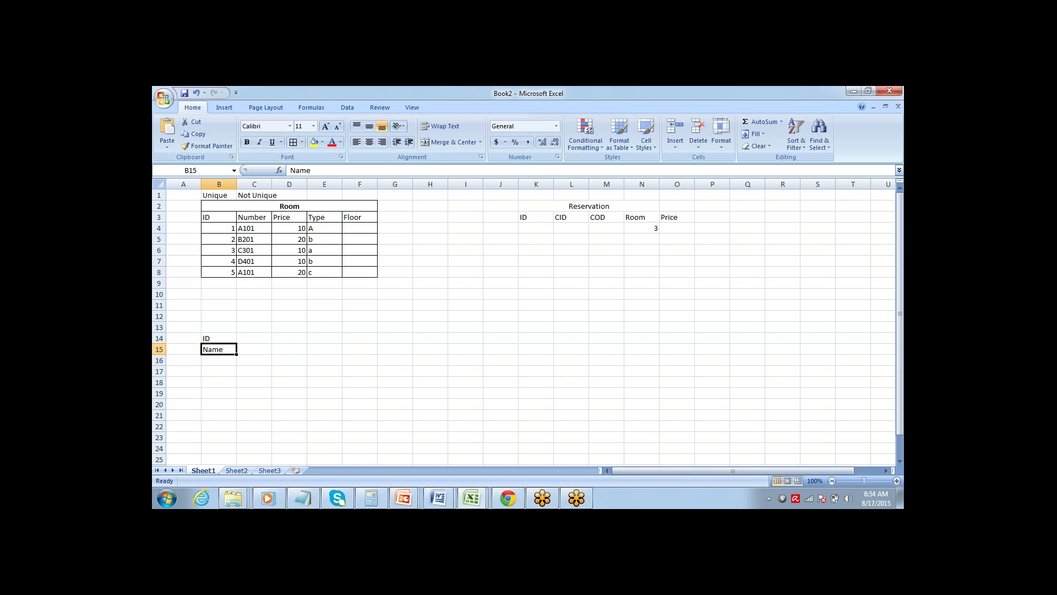
key(alt+Tab)
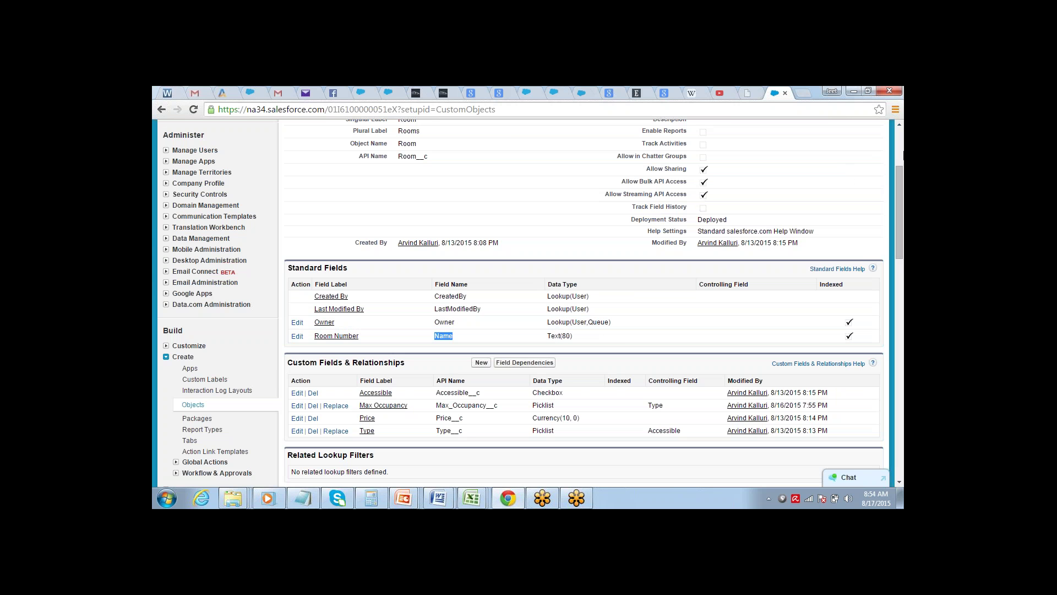
Scroll to the top of the Room object page and go to the Bookings tab
drag(898, 170, 900, 117)
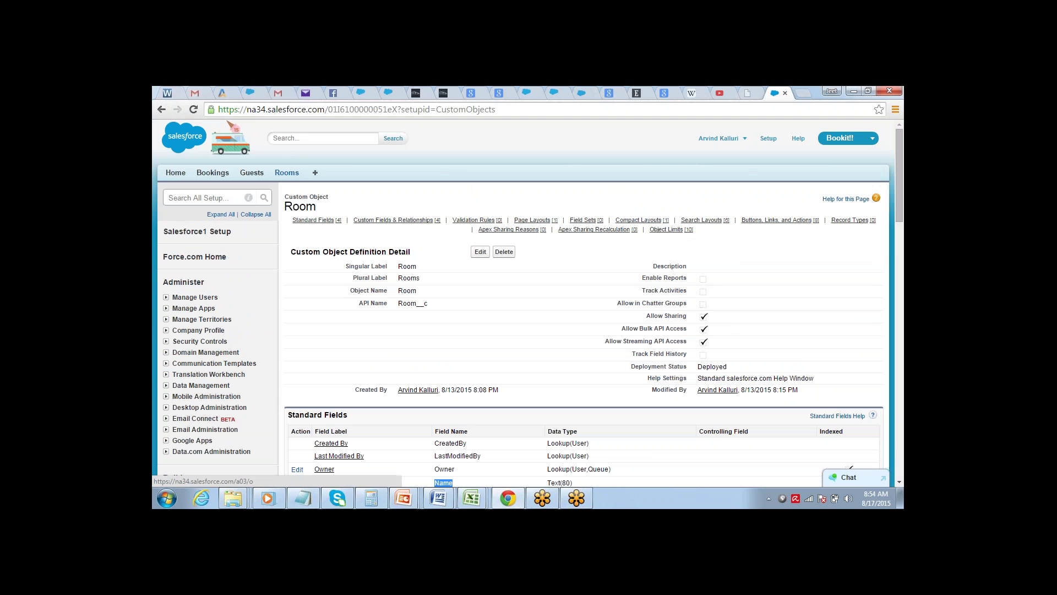
click(214, 174)
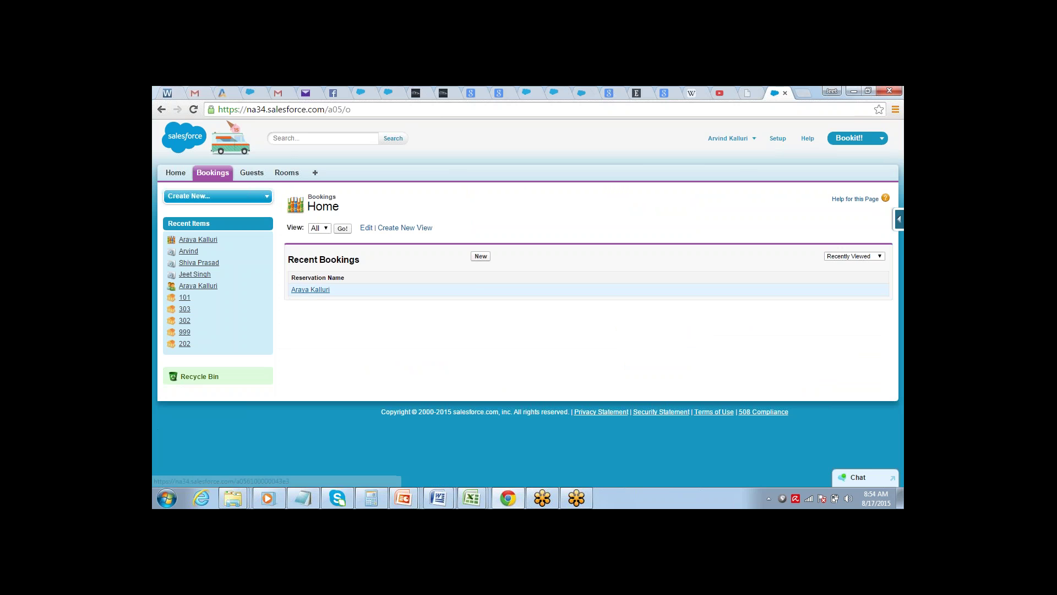
Open the recent booking, preview its guest card, then show the Guests home page
click(310, 290)
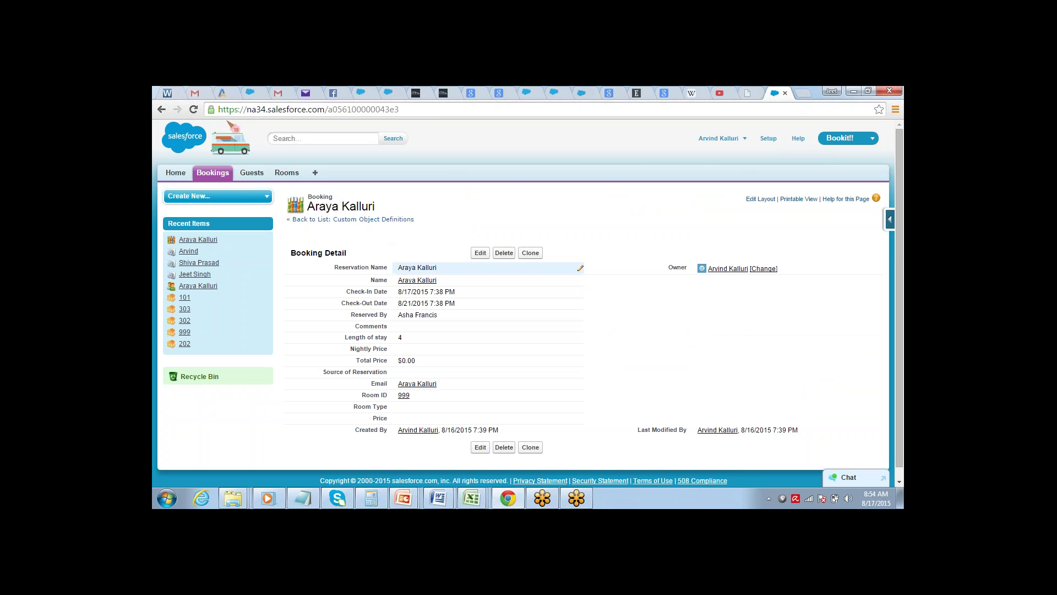
mouse_move(425, 284)
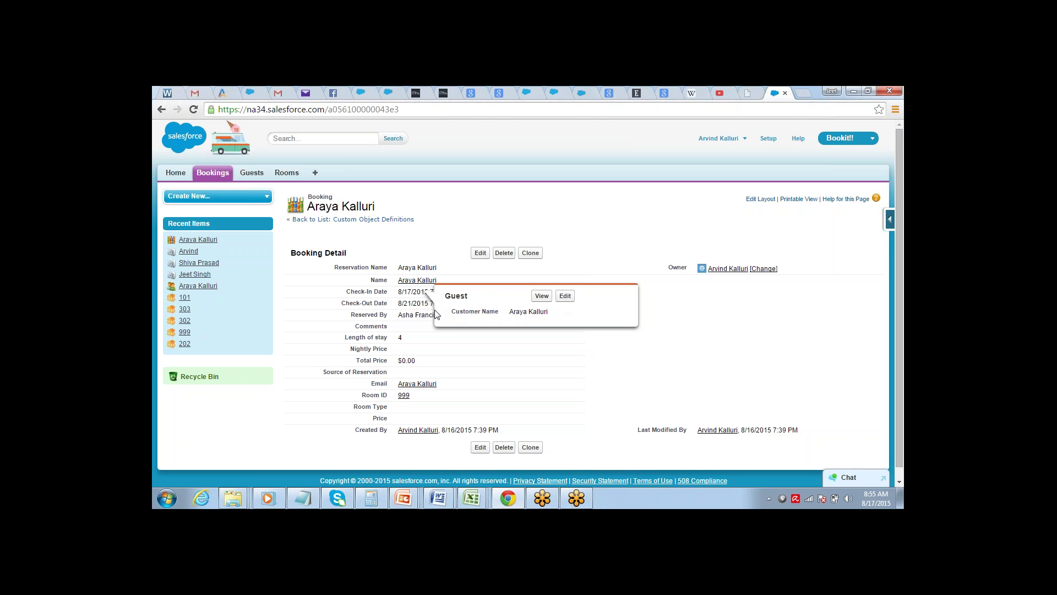
drag(564, 297, 572, 317)
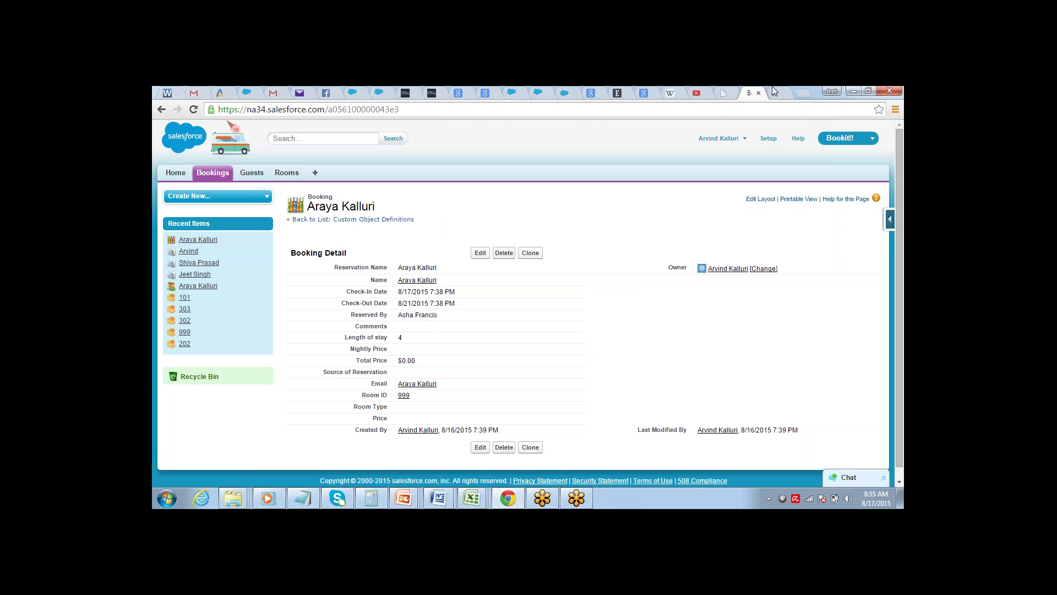
click(774, 87)
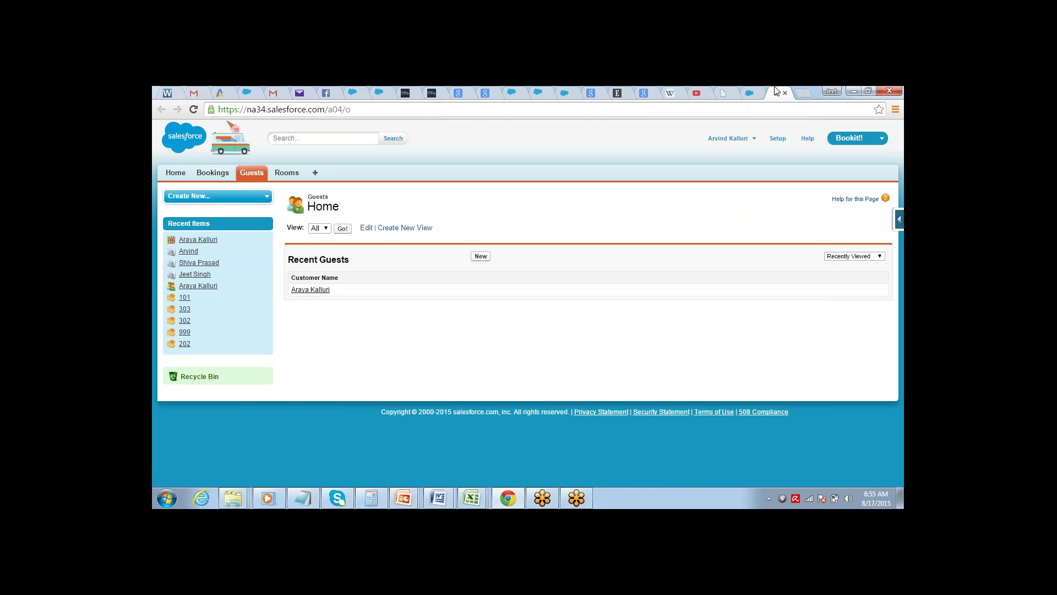
Open the recent guest's record and select its Name value for editing
click(318, 289)
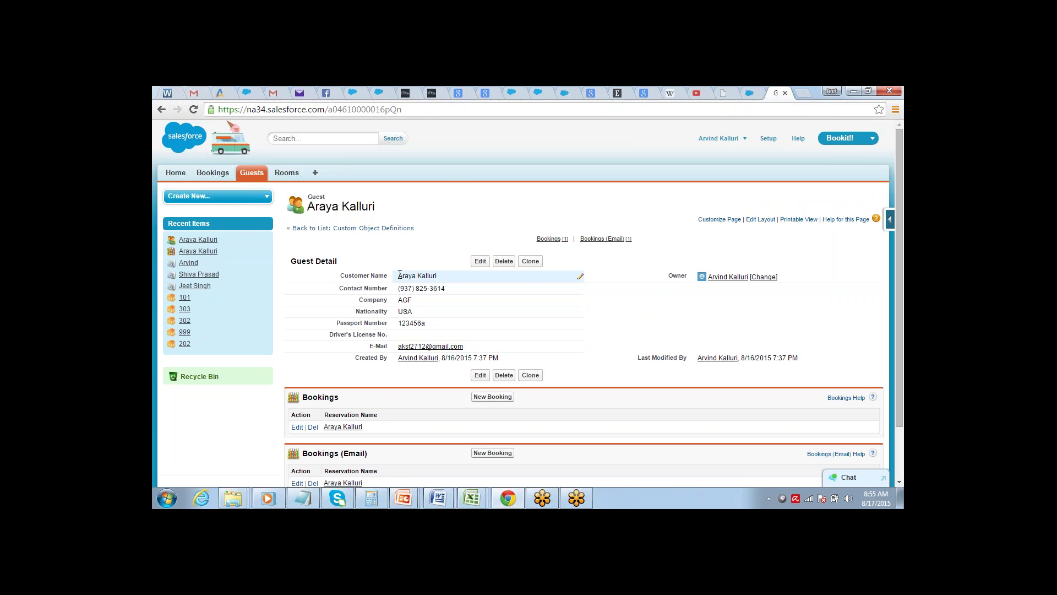
drag(400, 274, 451, 281)
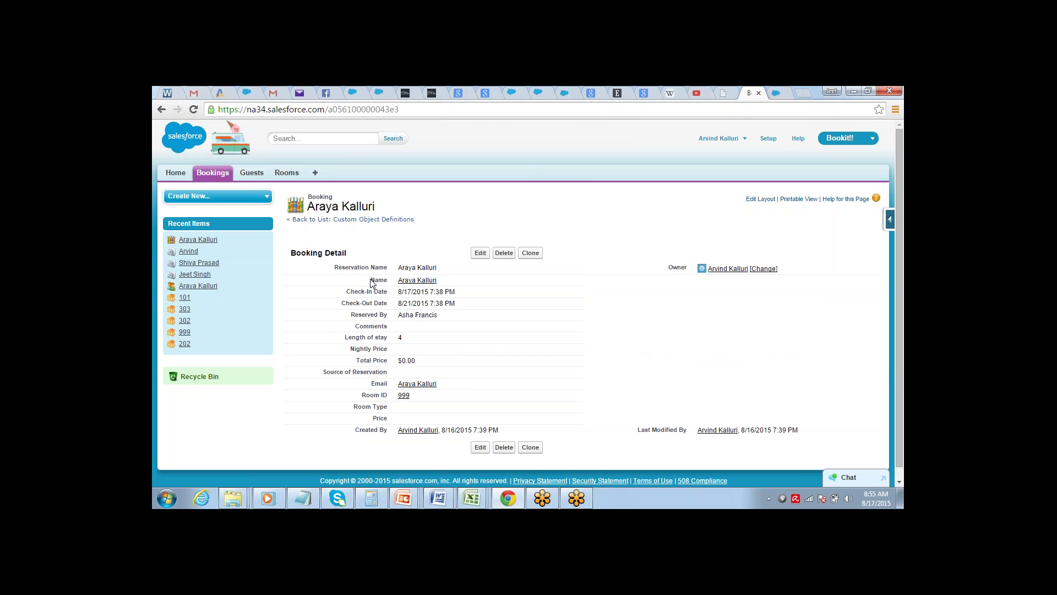
drag(371, 281, 389, 281)
double_click(397, 282)
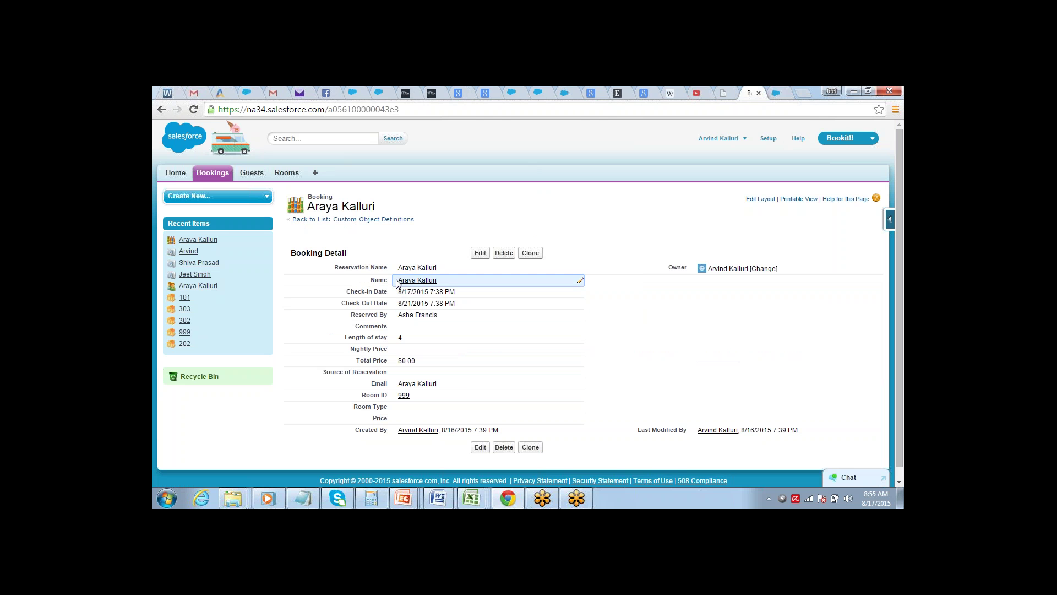
drag(398, 281, 443, 282)
Copy the Guest record ID from the address bar and return to Excel
click(782, 94)
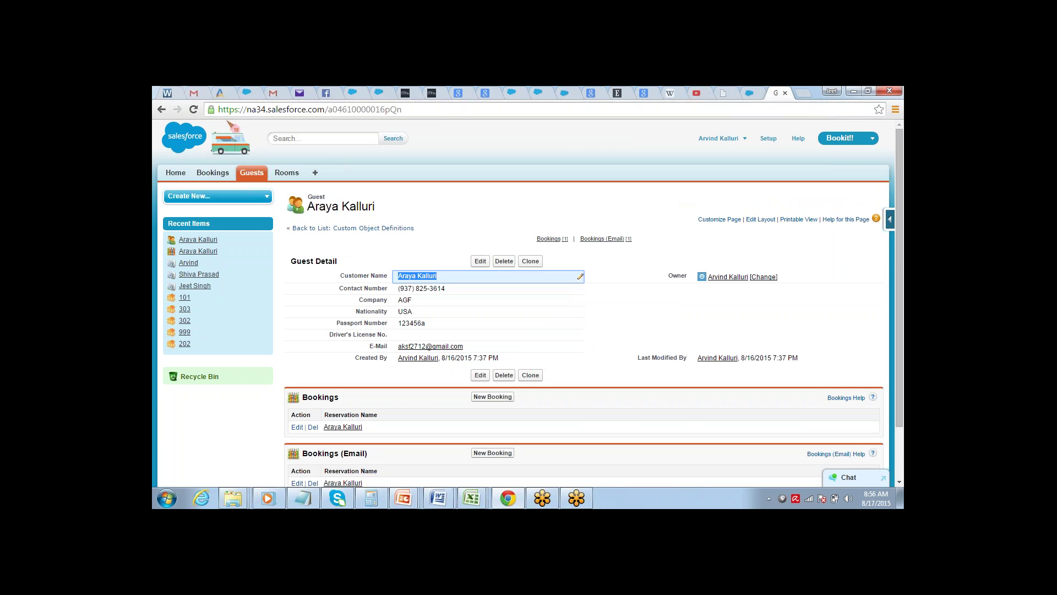
double_click(364, 109)
key(ctrl+c)
key(alt+Tab)
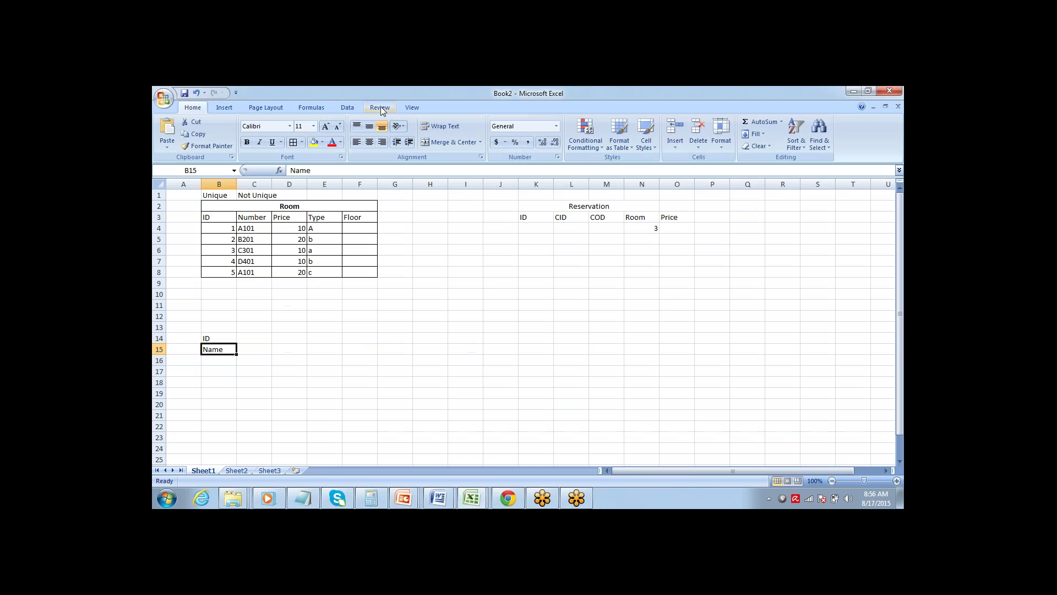
Paste the Guest record ID into G12 and the copied customer name into G13
click(398, 315)
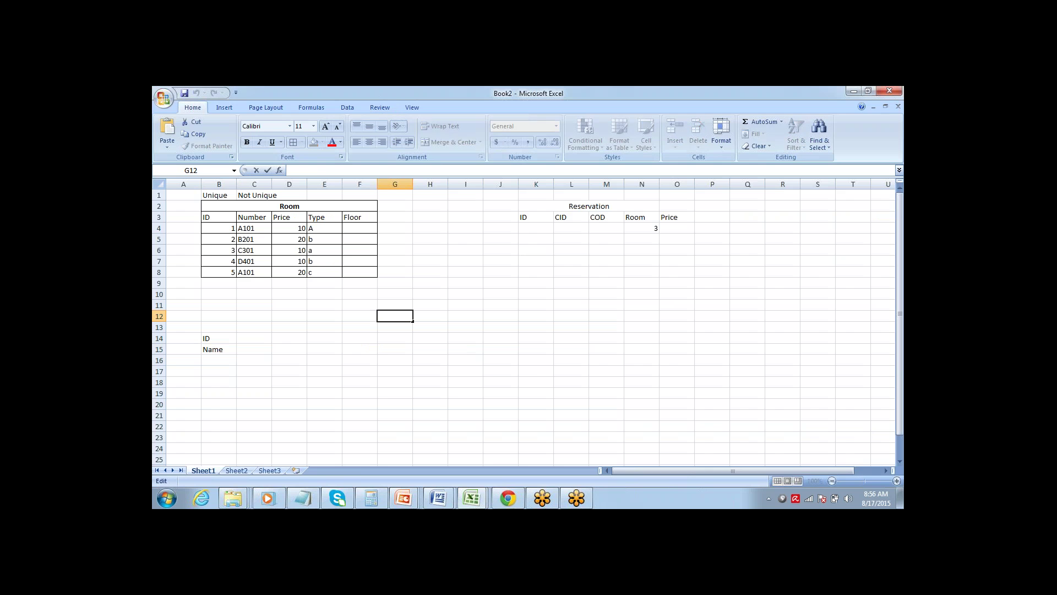
key(ctrl+v)
key(alt+Tab)
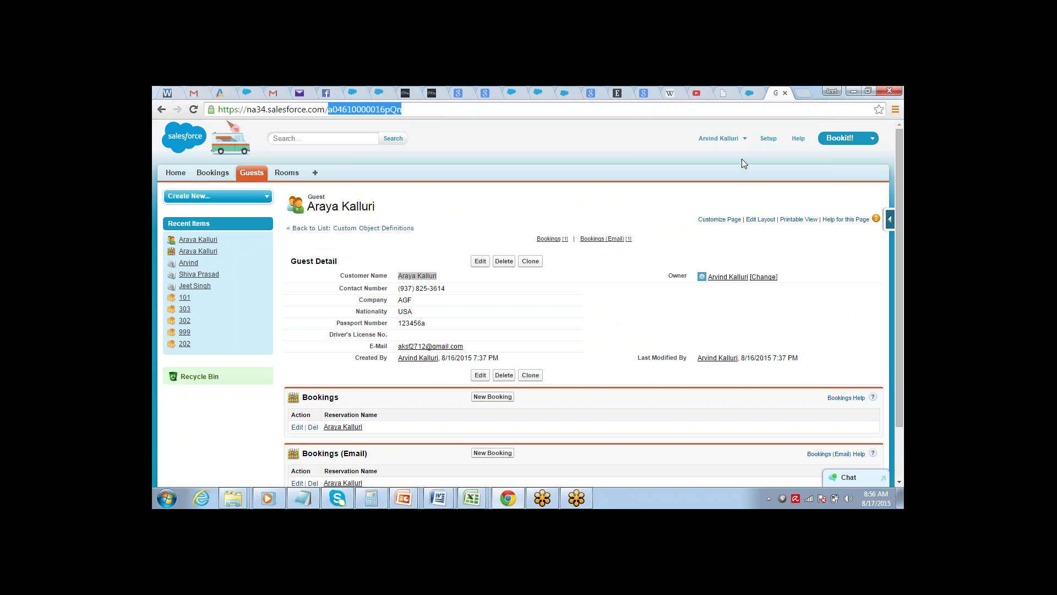
drag(398, 275, 440, 279)
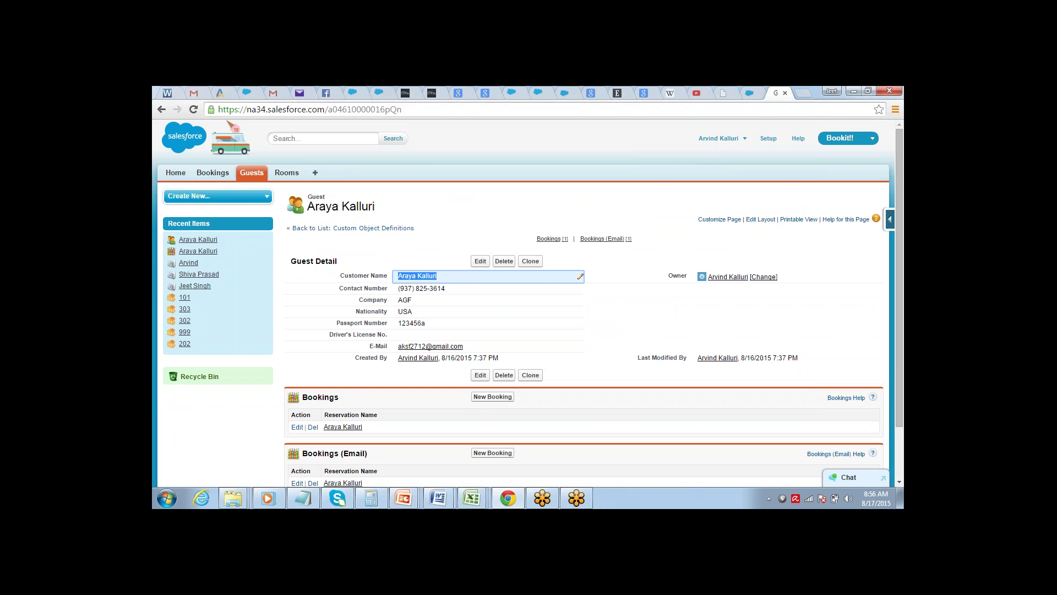
key(ctrl+c)
key(alt+Tab)
key(Down)
key(ctrl+v)
key(Tab)
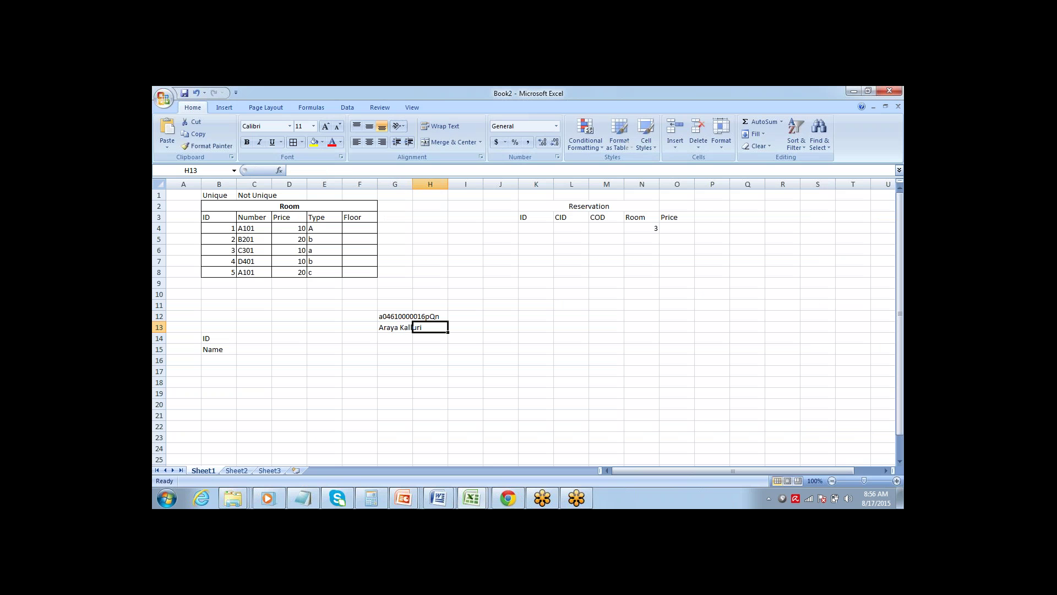
Review the ID and Name labels in B14:B15 against the pasted values in G12:G13
key(Return)
key(Up)
key(Up)
key(alt+Tab)
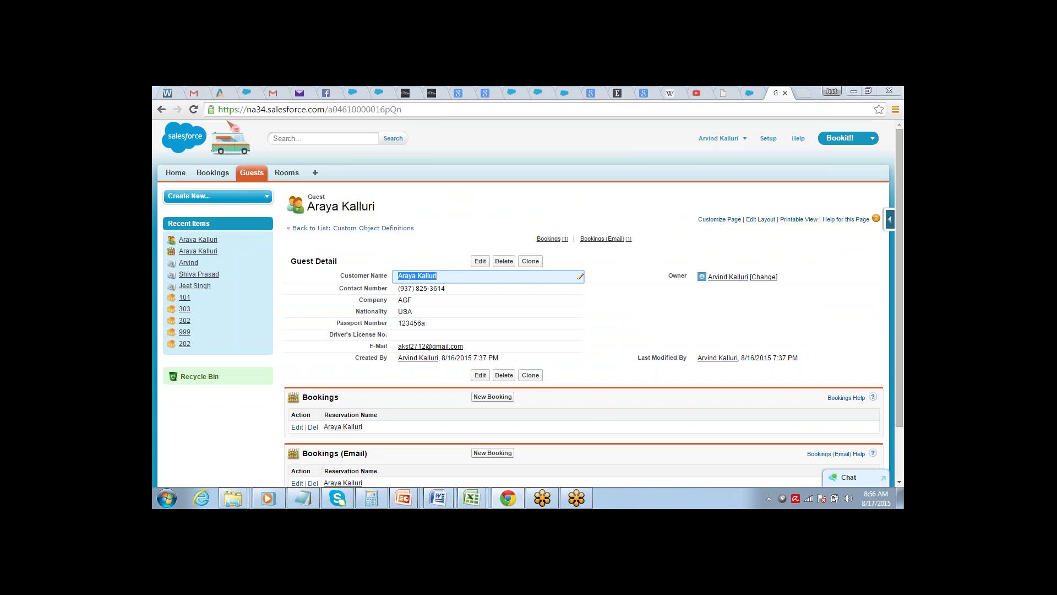
key(alt+Tab)
click(329, 315)
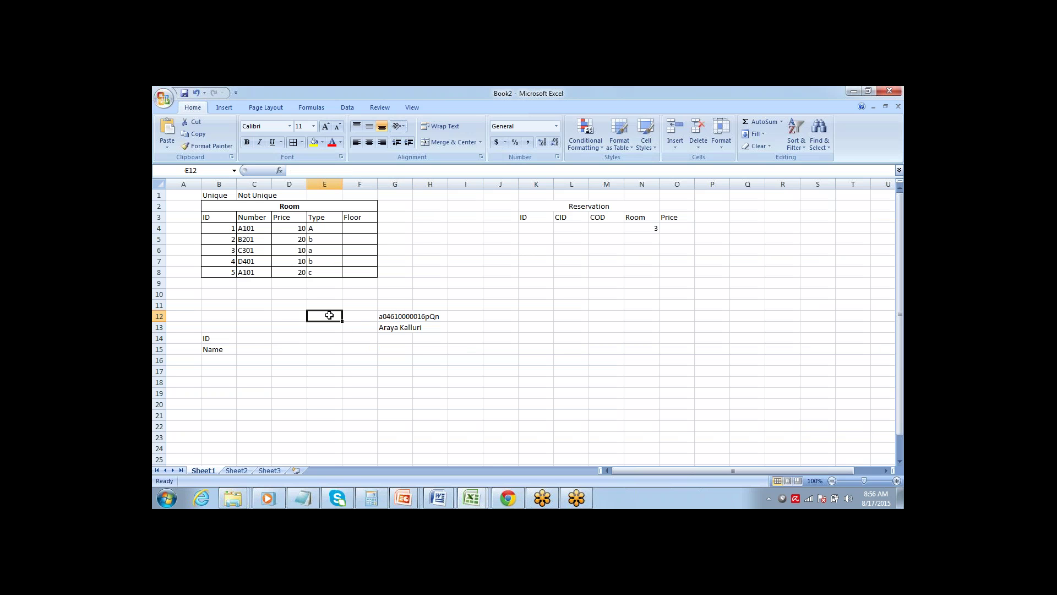
click(228, 338)
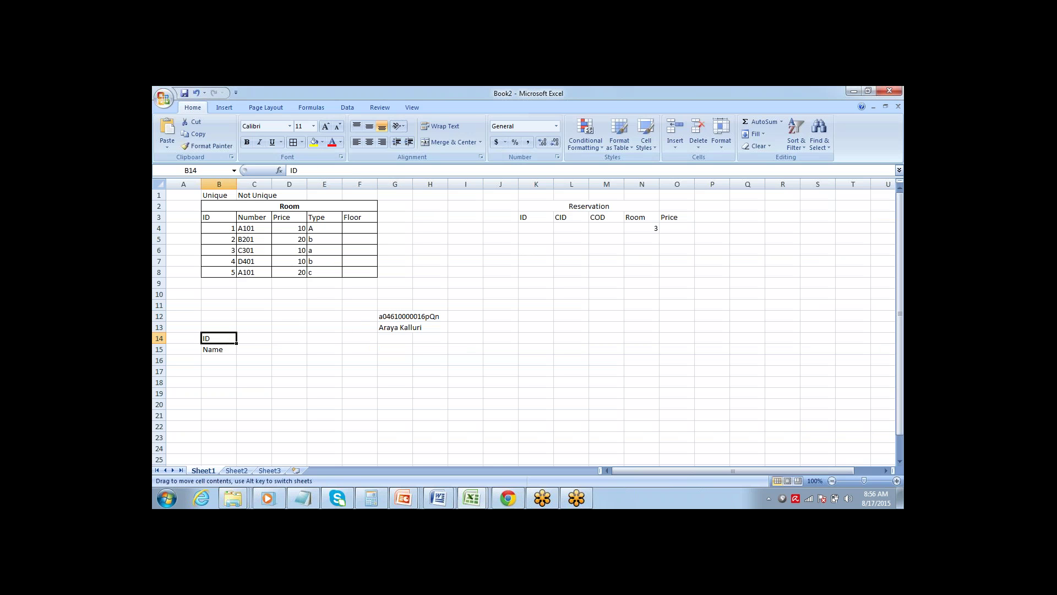
click(228, 348)
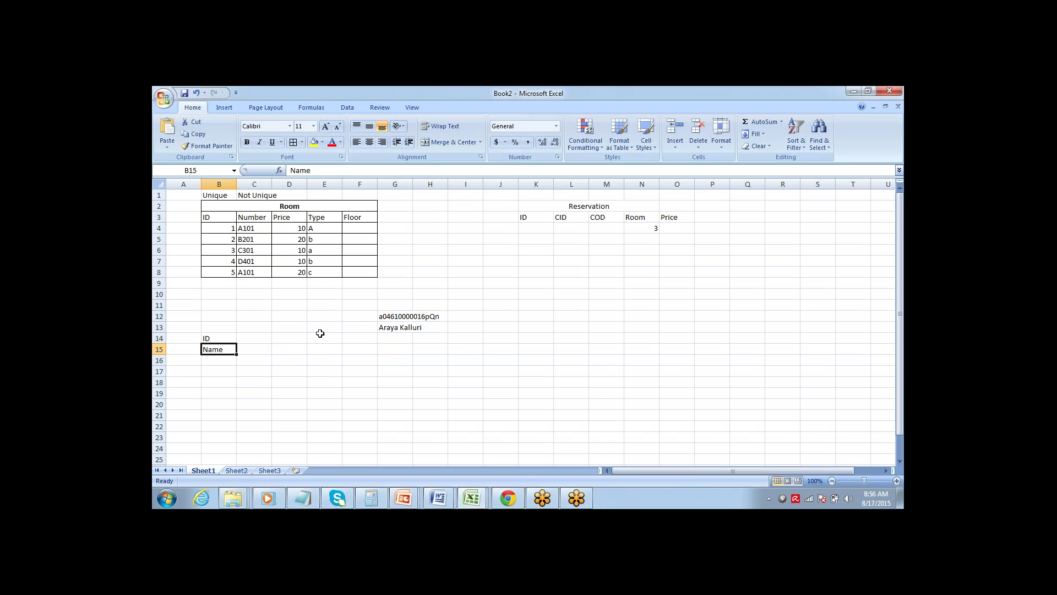
click(396, 317)
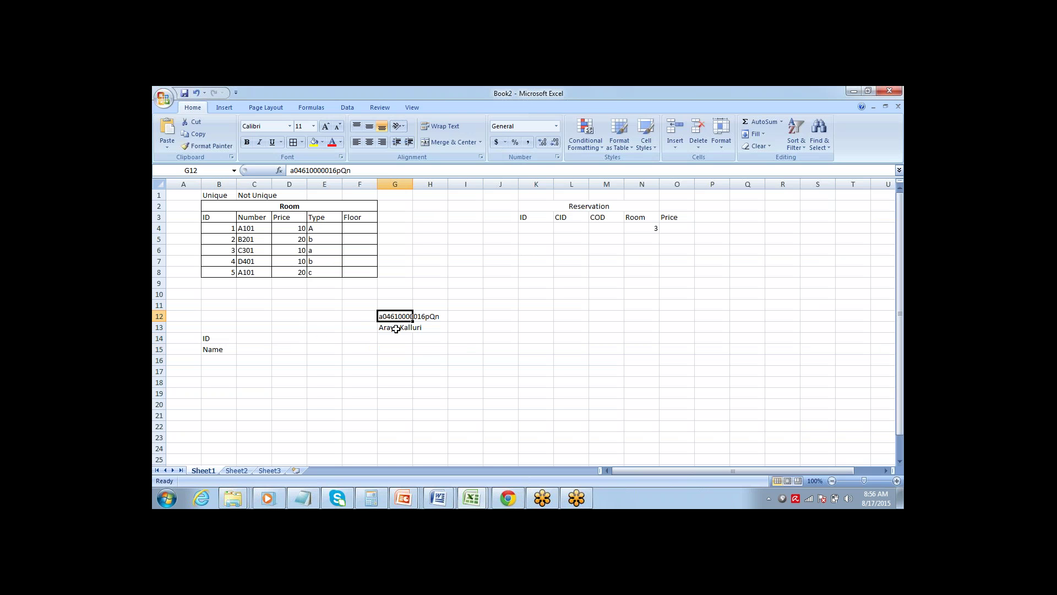
click(396, 328)
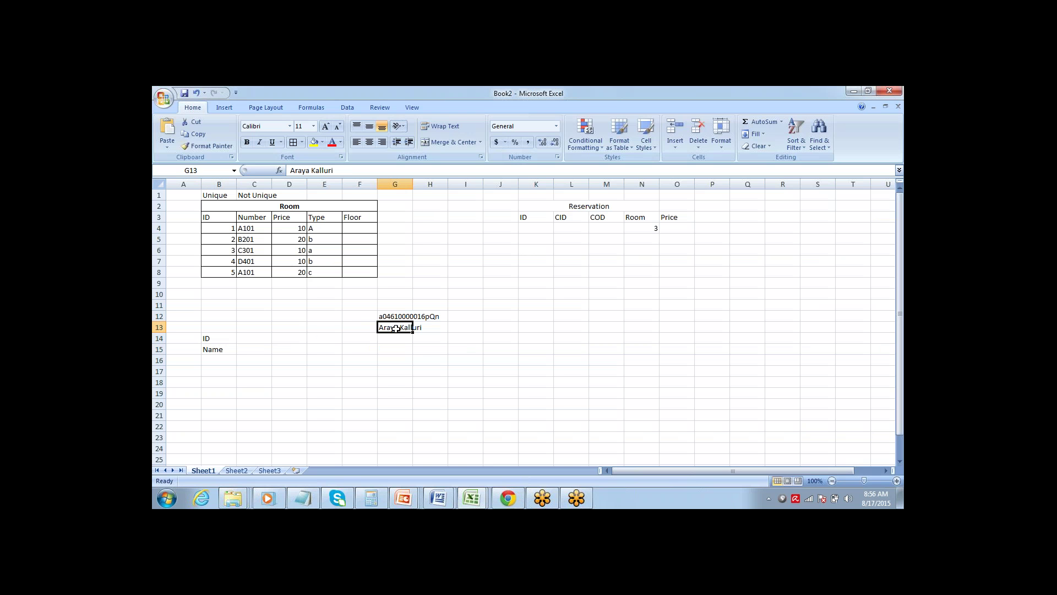
click(558, 282)
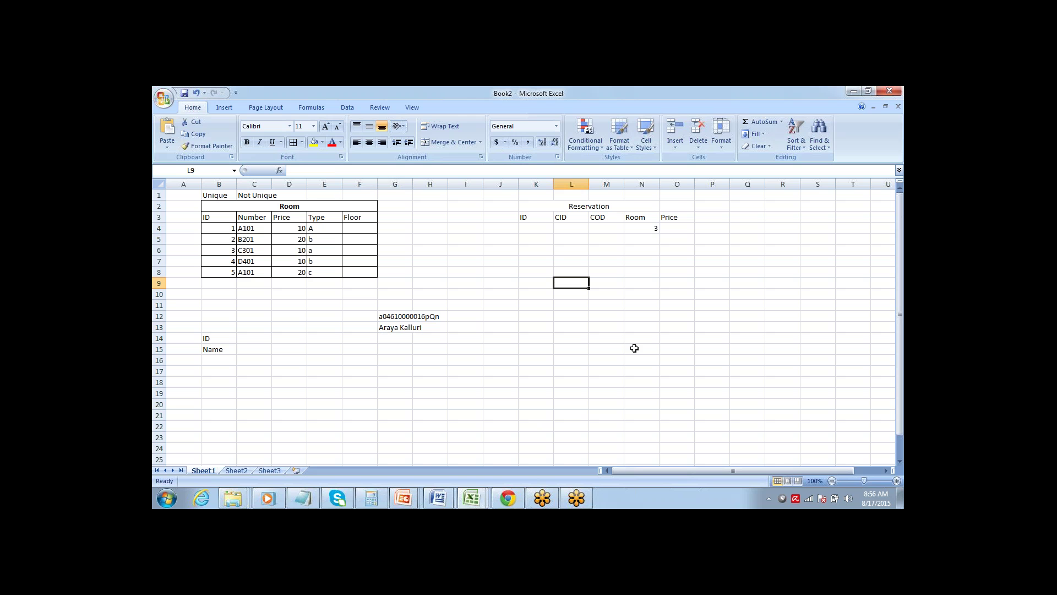
text(WIki)
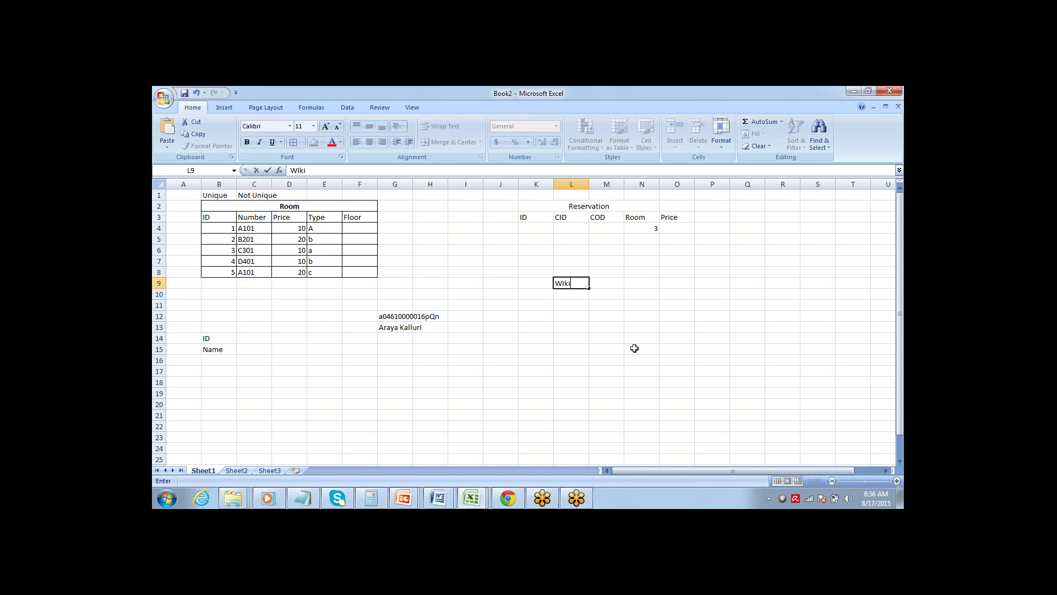
text(pedia.com)
key(BackSpace)
key(BackSpace)
key(BackSpace)
key(BackSpace)
key(BackSpace)
key(Tab)
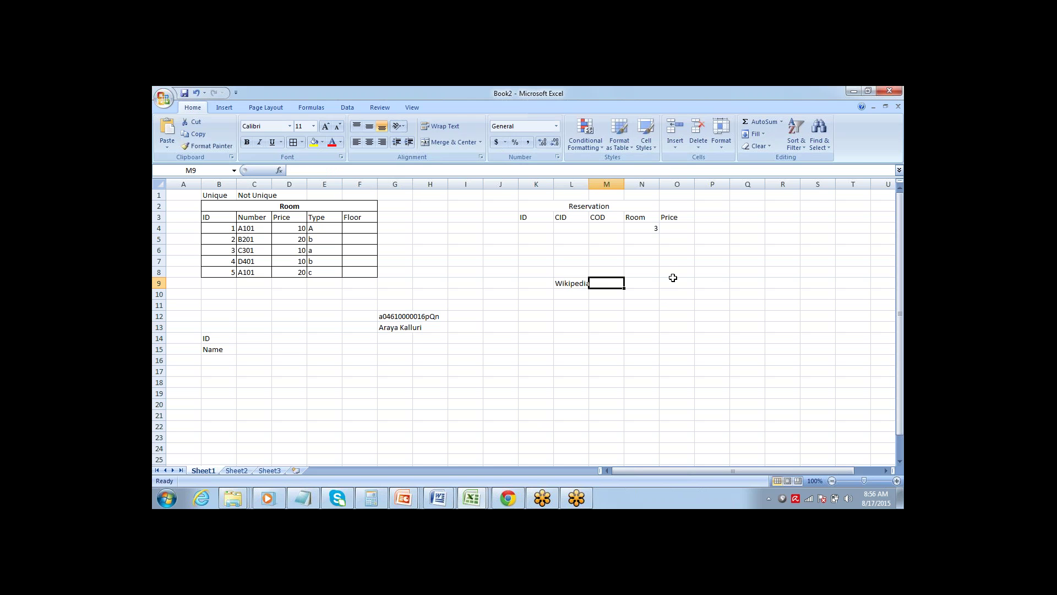
click(673, 283)
text(www.)
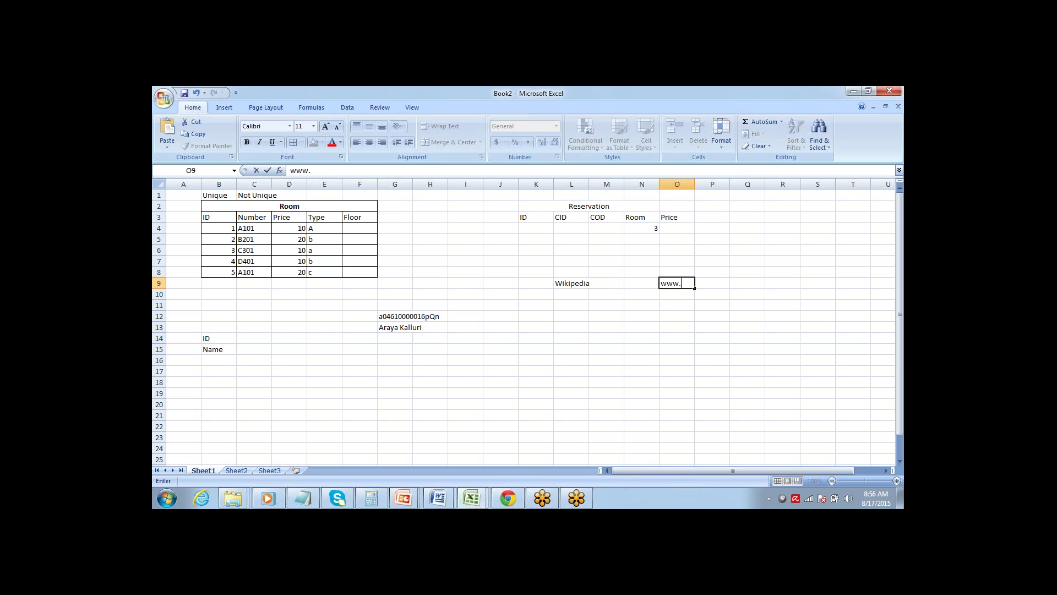
text(wikipedia.com)
key(Tab)
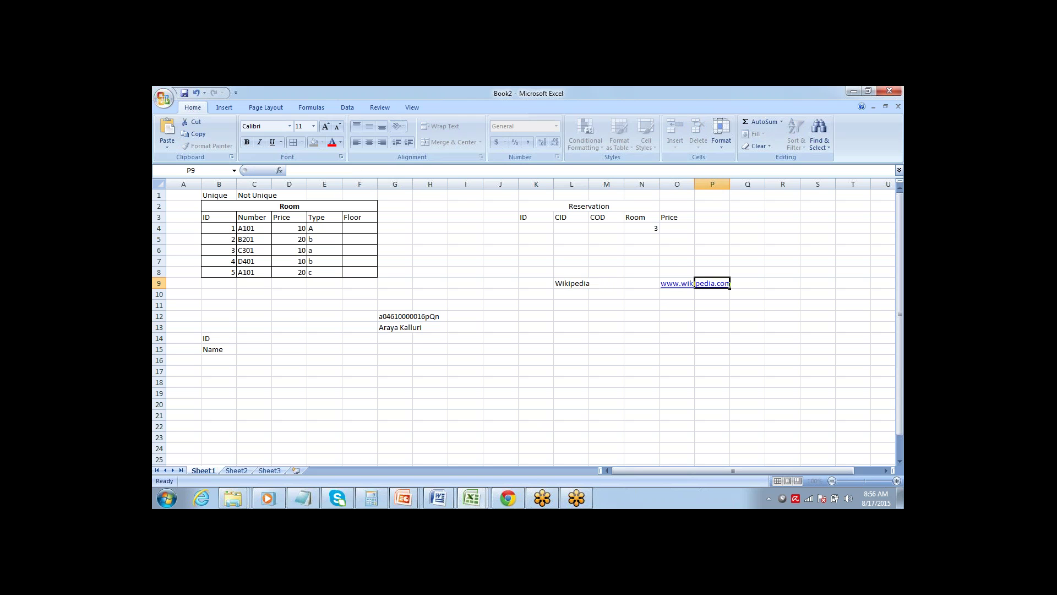
key(Left)
key(Left)
key(Left)
key(Left)
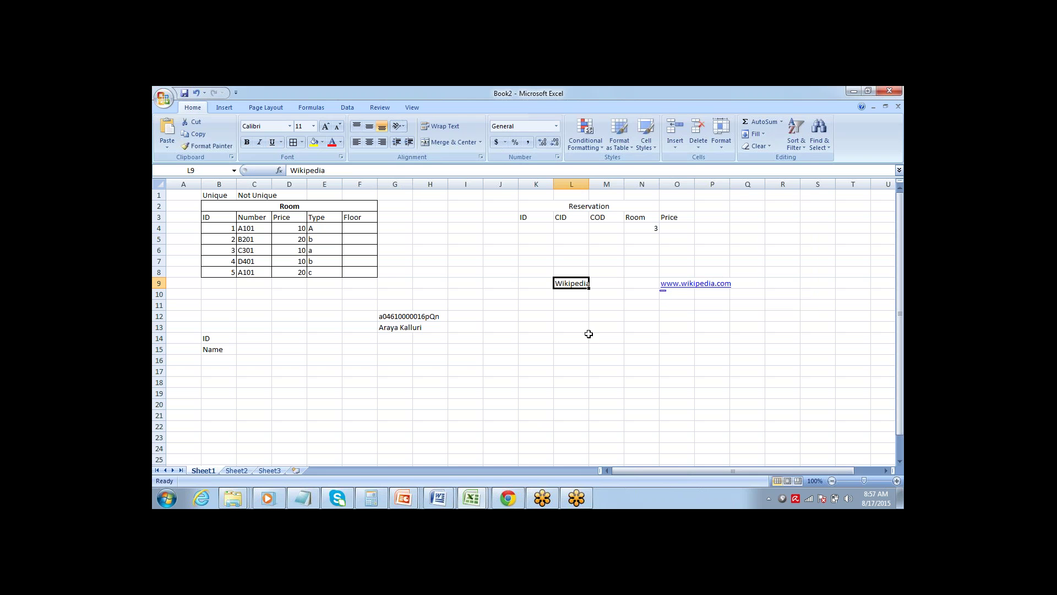
Return to Chrome and open the booking record showing room 999 for a 4-night stay
mouse_move(517, 497)
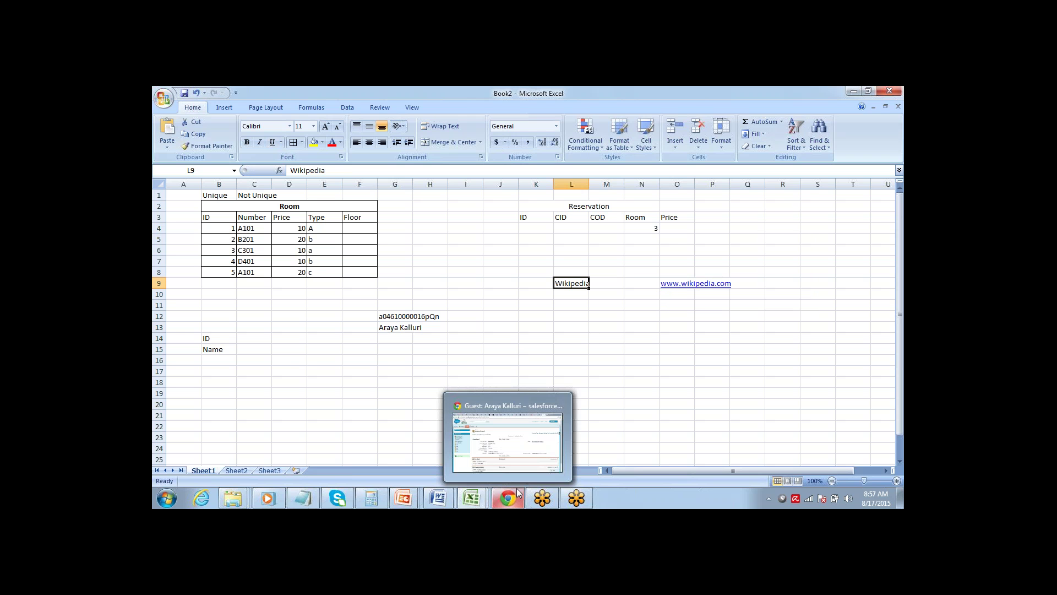
click(530, 388)
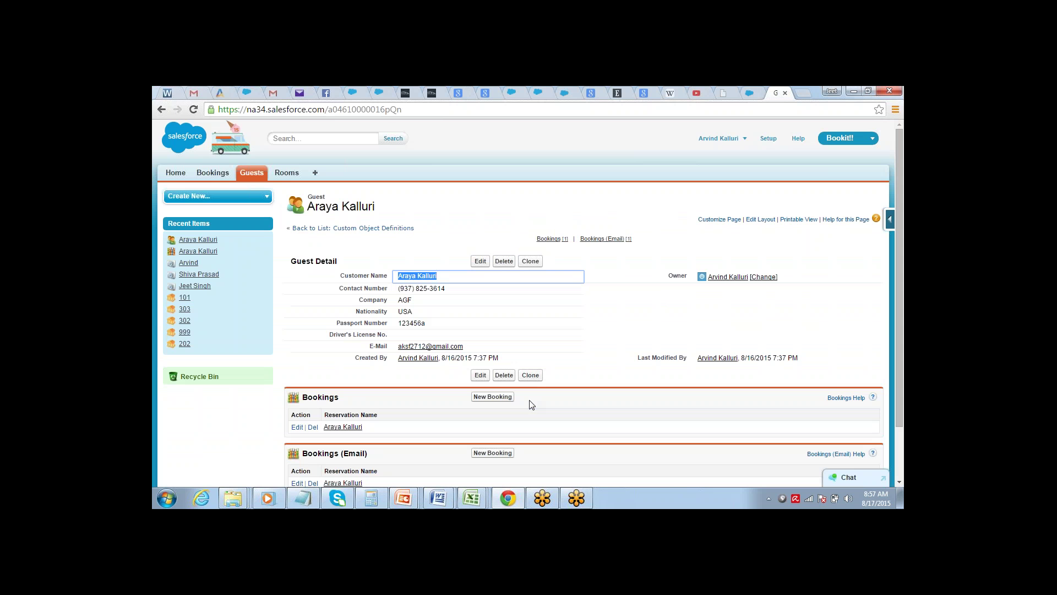
click(750, 92)
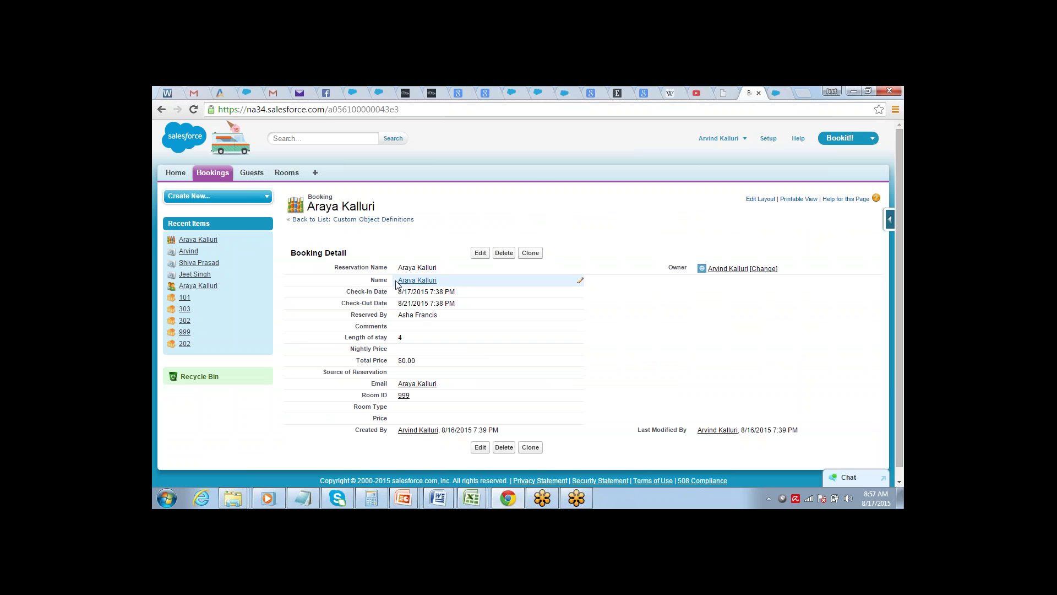
mouse_move(430, 281)
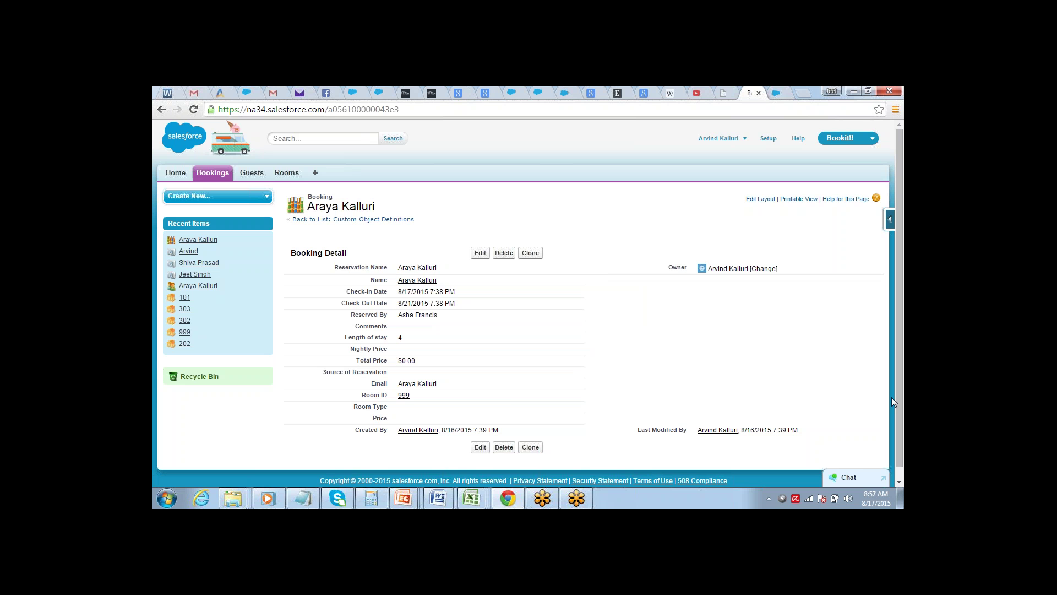
Edit the booking record, replace its Reservation Name with AK, and save
click(472, 256)
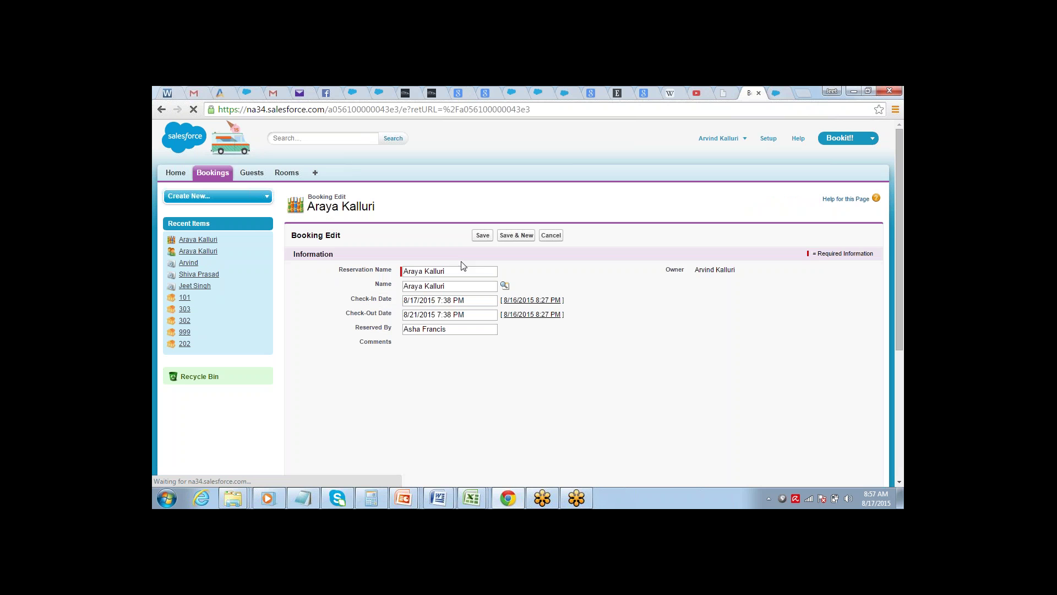
key(ctrl+shift+Left)
key(ctrl+shift+Left)
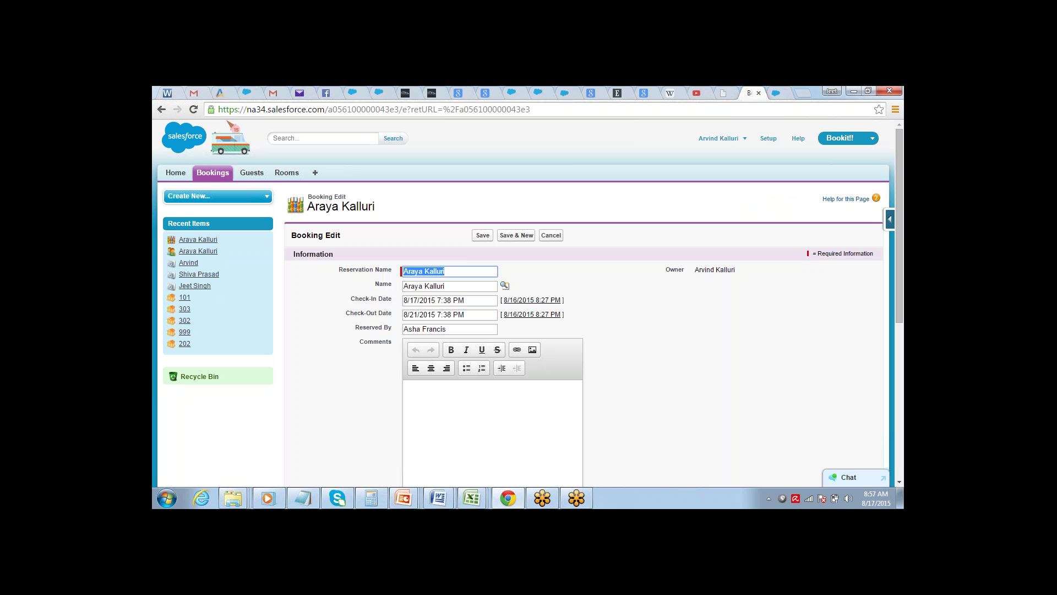
text(AK)
click(489, 234)
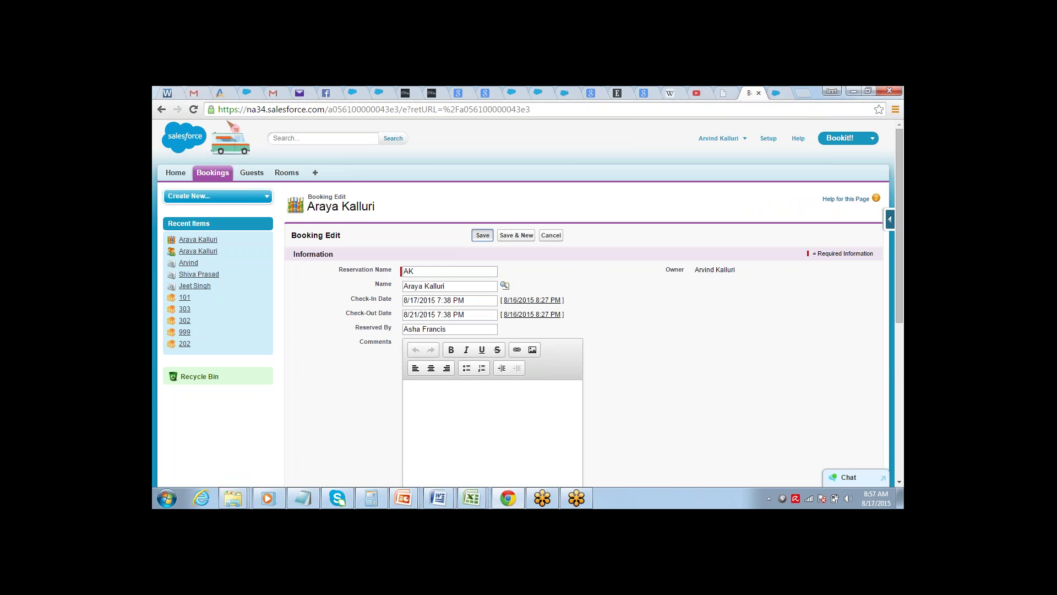